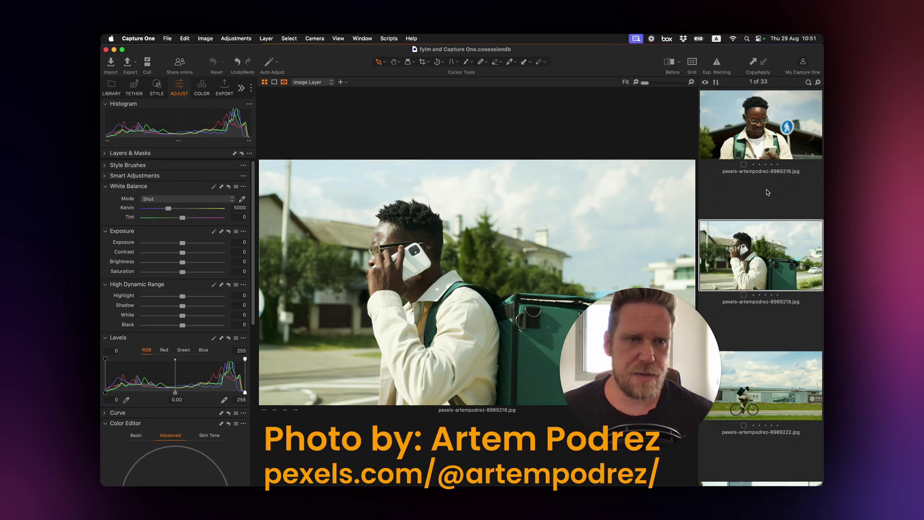
# Look through the session's photos to examine the range of images available for grading.
pyautogui.scroll(-2, 767, 192)
pyautogui.scroll(-10, 766, 192)
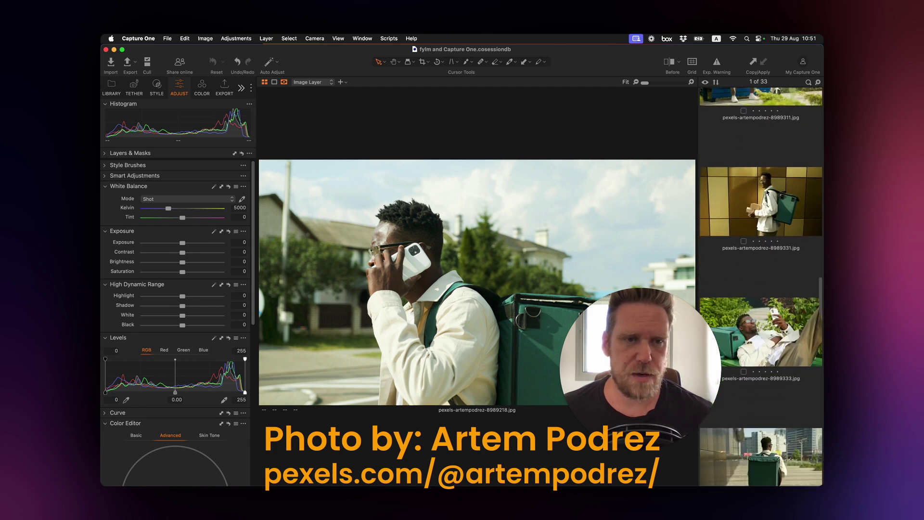
pyautogui.scroll(-15, 767, 192)
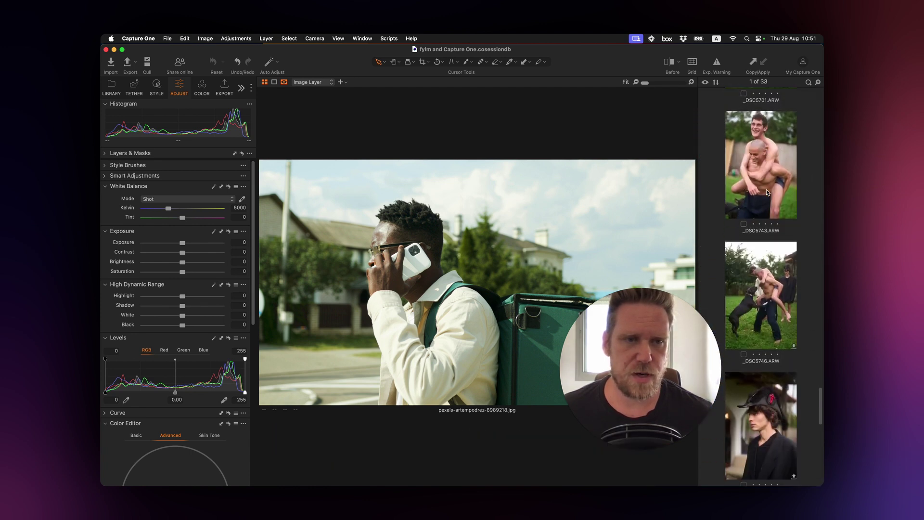
pyautogui.scroll(15, 766, 192)
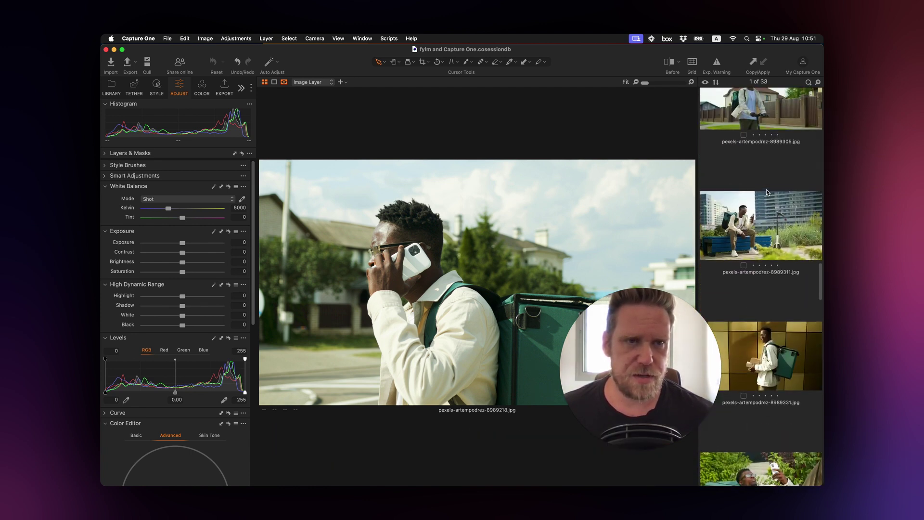
pyautogui.scroll(10, 767, 192)
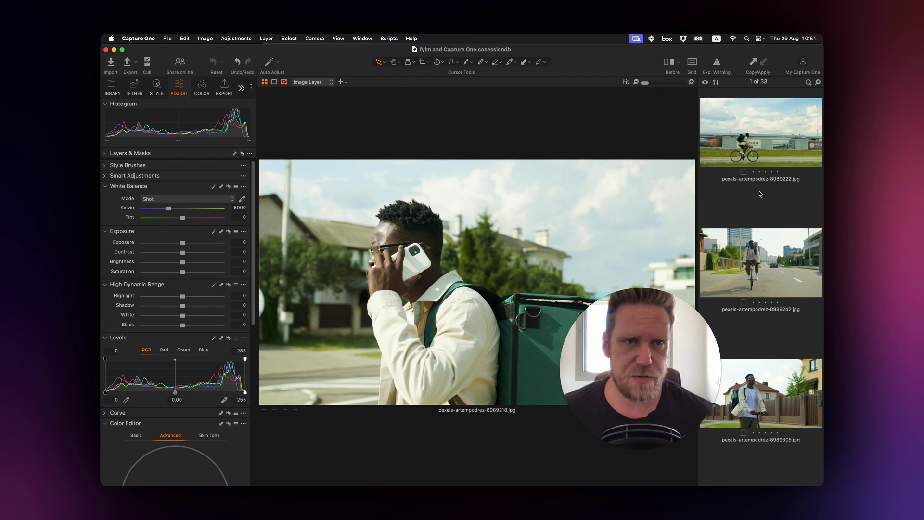
pyautogui.scroll(3, 760, 194)
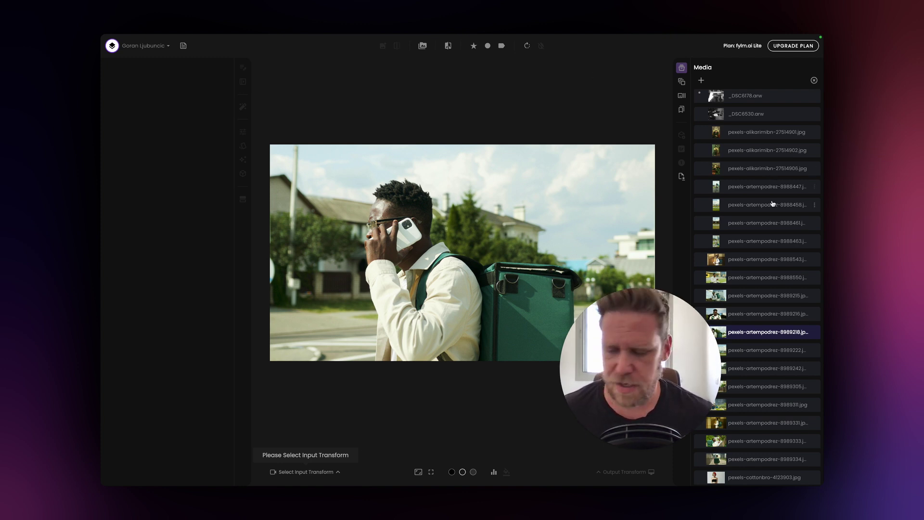
# Look through the imported raw and JPG files in fylm.ai's media list.
pyautogui.scroll(5, 774, 194)
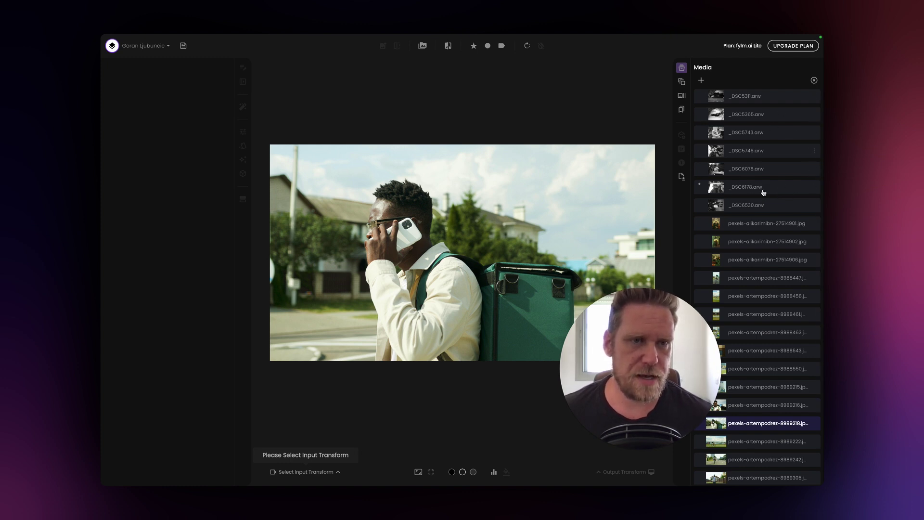
pyautogui.scroll(-5, 770, 235)
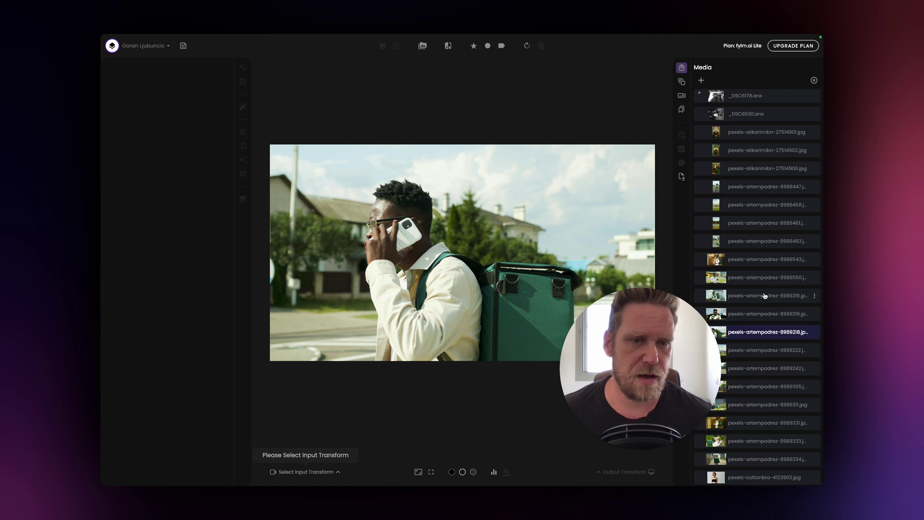
pyautogui.scroll(2, 765, 296)
pyautogui.scroll(-2, 766, 296)
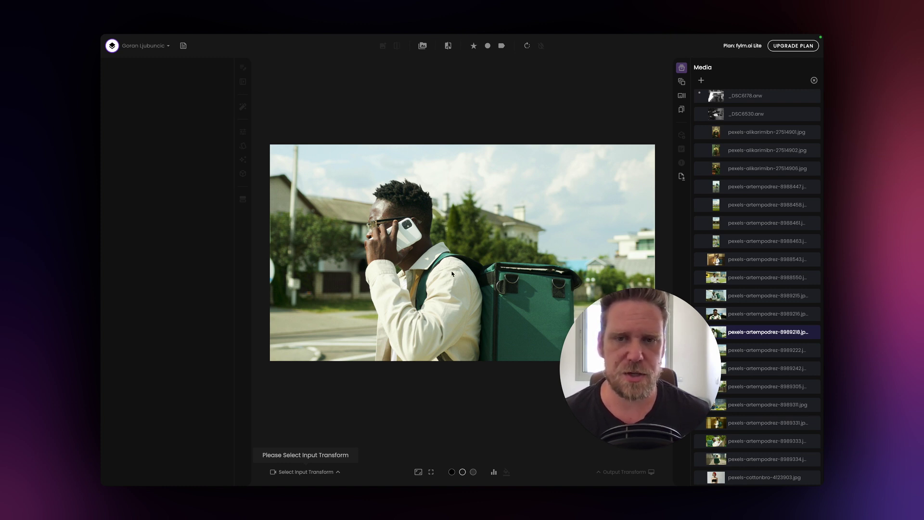
# Set the input transform of the photo of the man on the phone to sRGB.
pyautogui.click(318, 473)
pyautogui.scroll(5, 320, 400)
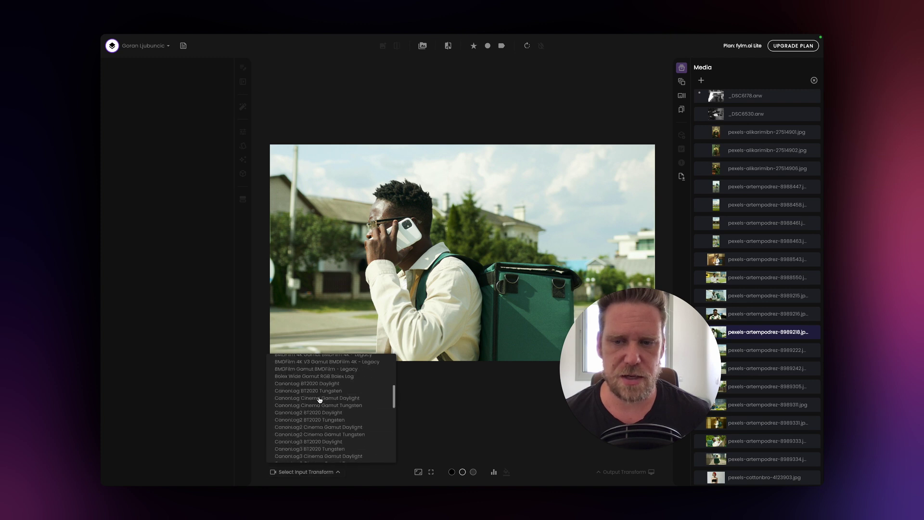
pyautogui.scroll(-5, 320, 399)
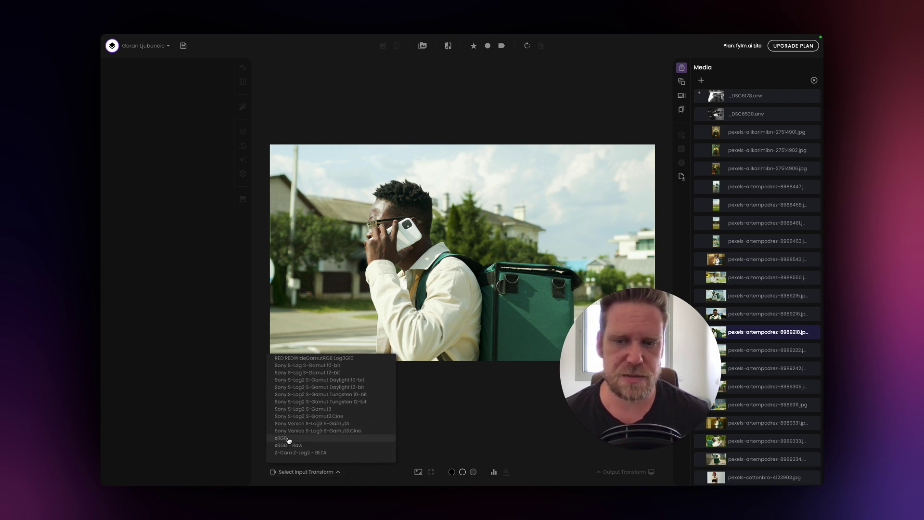
pyautogui.scroll(5, 288, 440)
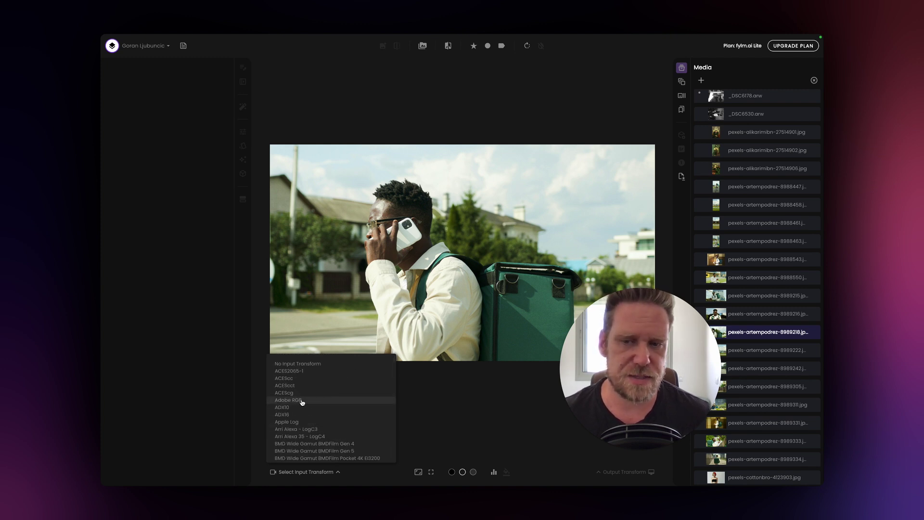
pyautogui.scroll(-5, 327, 408)
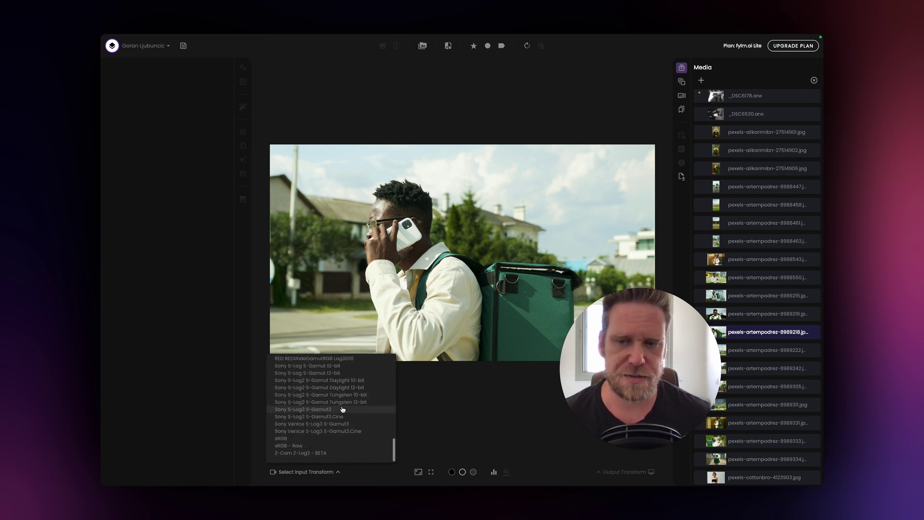
pyautogui.scroll(-4, 337, 411)
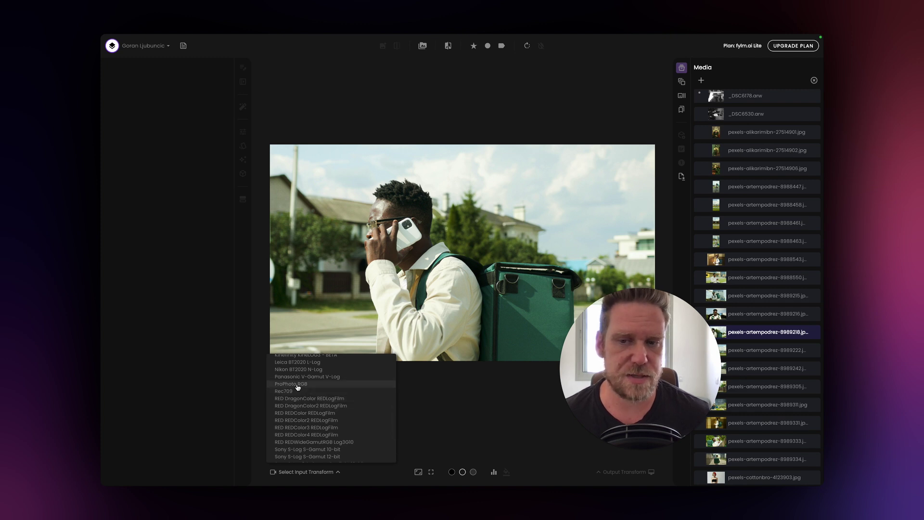
pyautogui.scroll(-1, 327, 401)
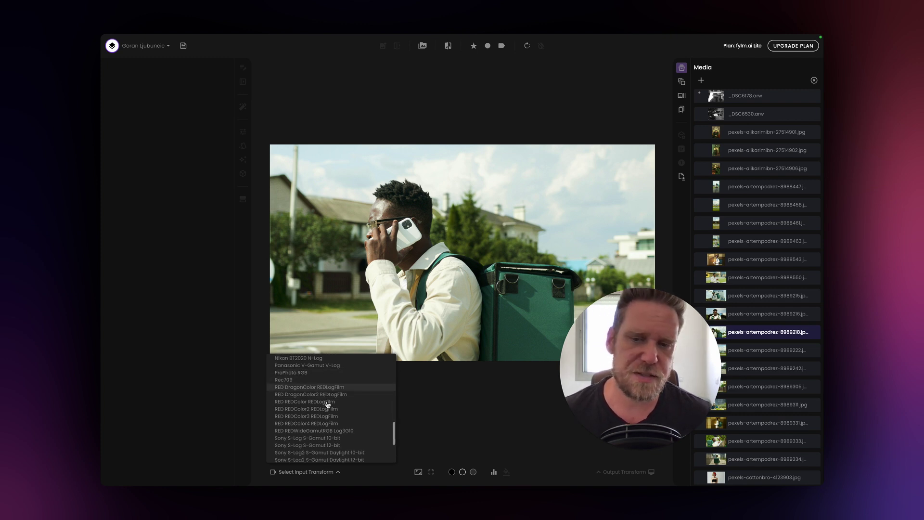
pyautogui.scroll(-3, 328, 404)
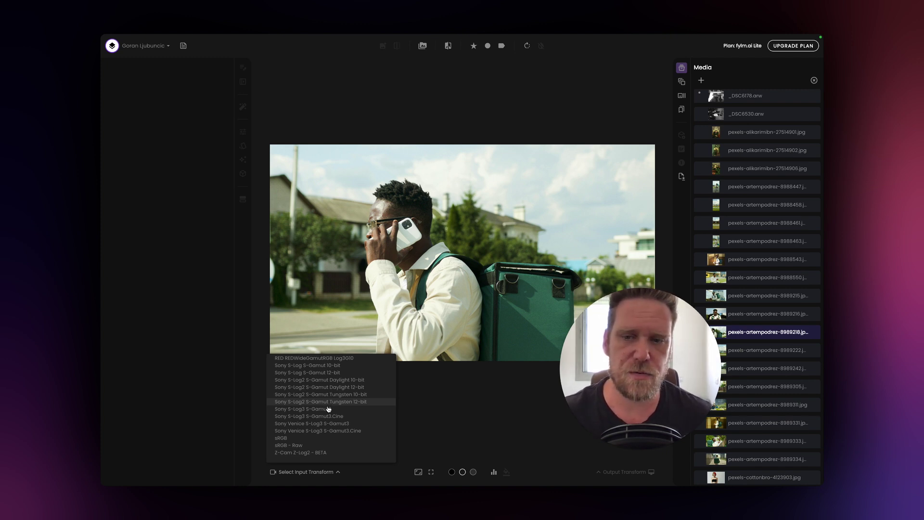
pyautogui.scroll(5, 337, 395)
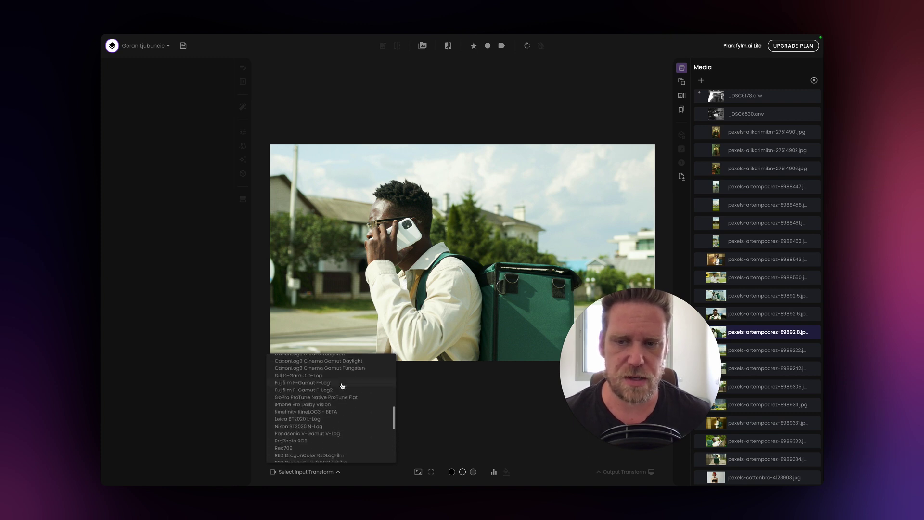
pyautogui.scroll(-5, 342, 386)
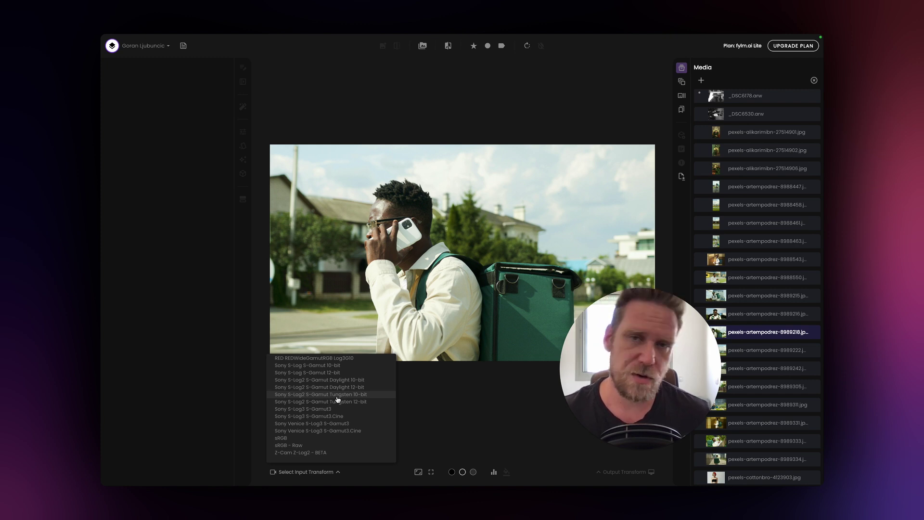
pyautogui.scroll(10, 338, 400)
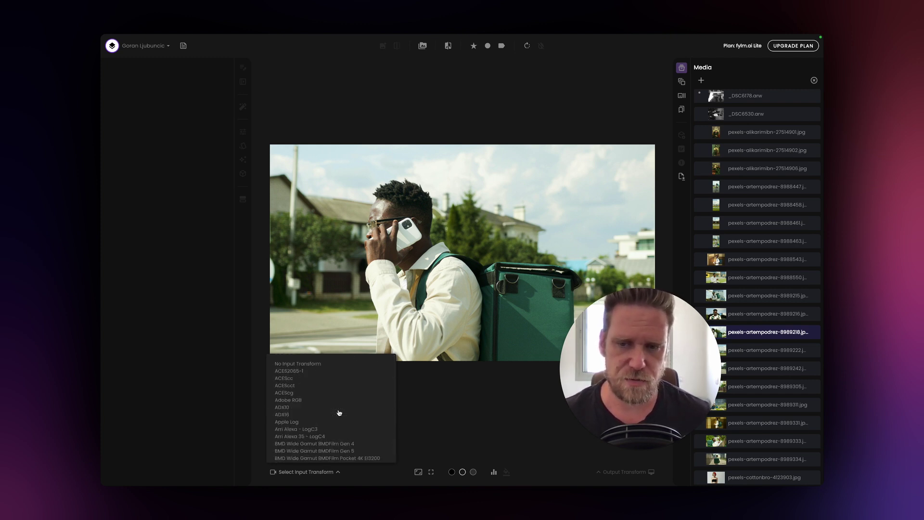
pyautogui.scroll(-10, 313, 408)
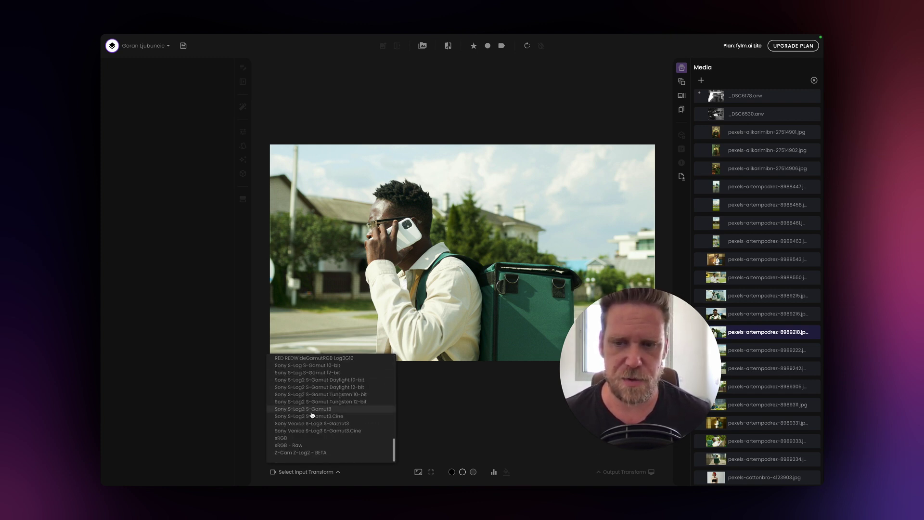
pyautogui.scroll(3, 331, 428)
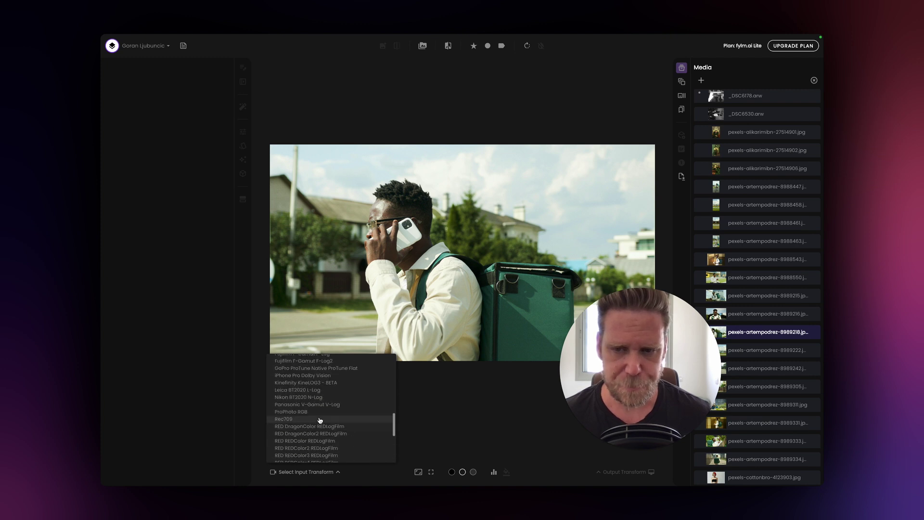
pyautogui.scroll(-3, 324, 417)
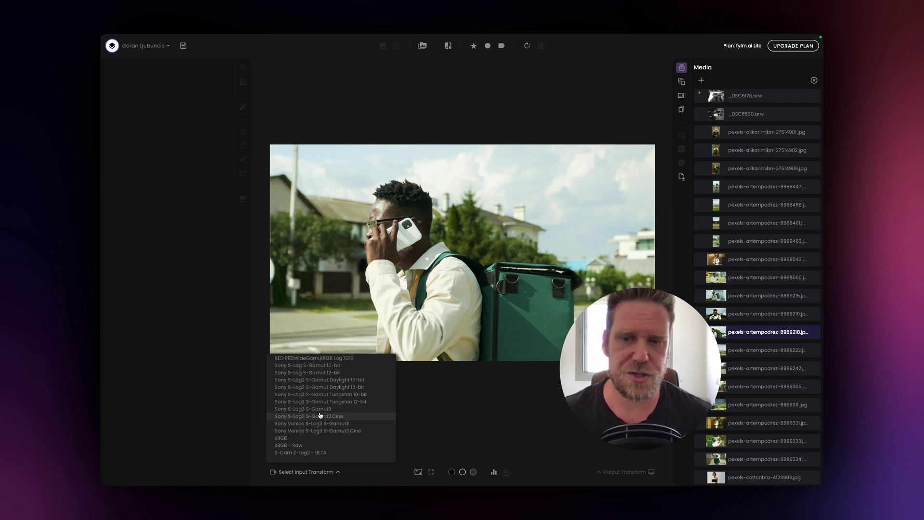
pyautogui.click(282, 439)
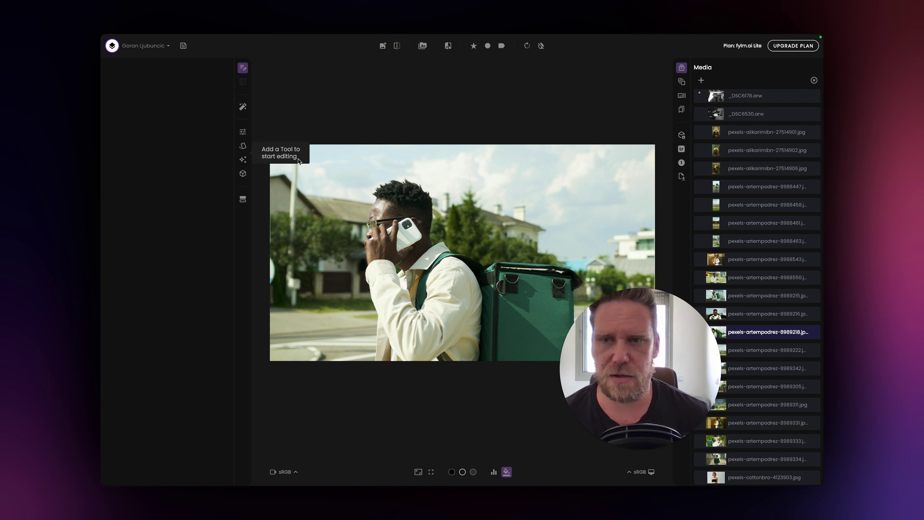
# Review the tools offered under Controls, Creative Blocks, Magic Mode Tools and Lutify.me LUTs.
pyautogui.click(241, 133)
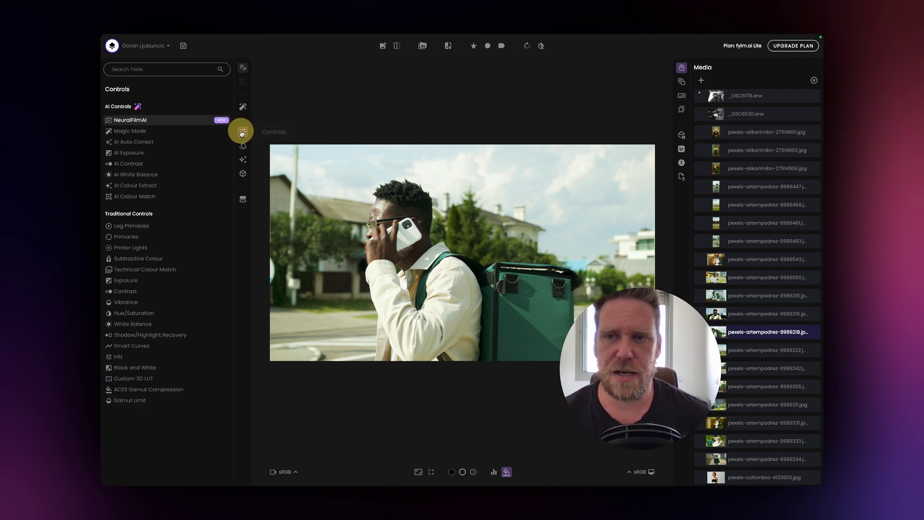
pyautogui.click(242, 146)
pyautogui.click(242, 163)
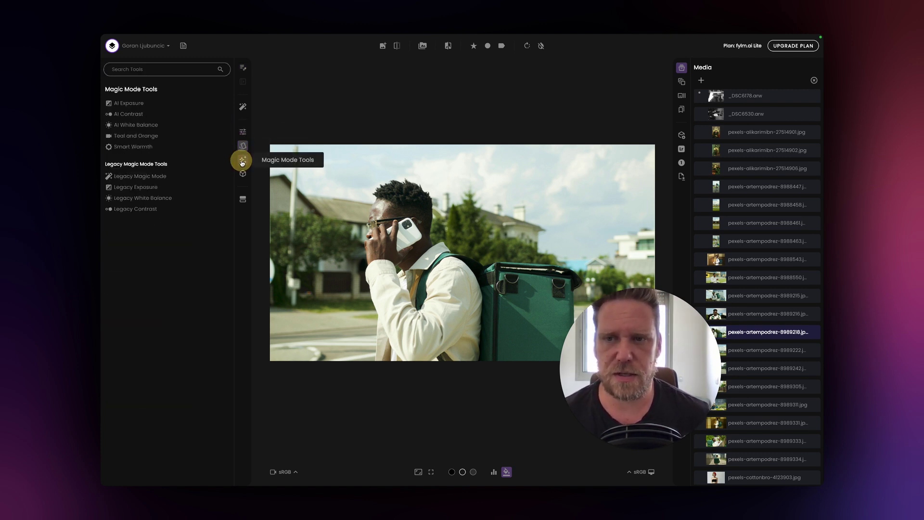
pyautogui.click(243, 173)
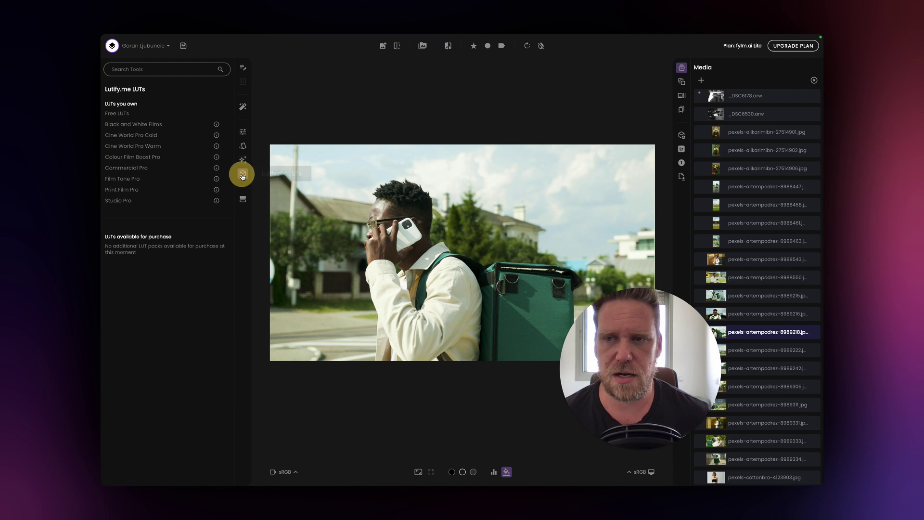
pyautogui.click(243, 133)
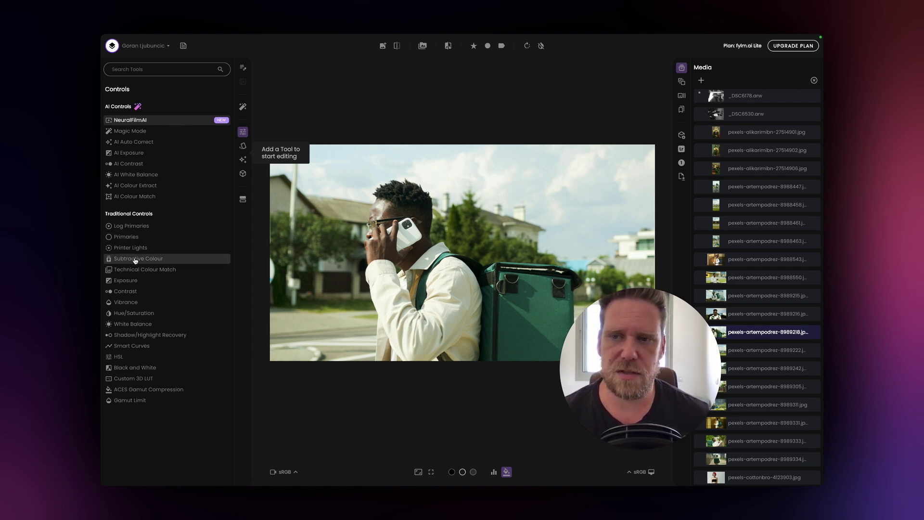
pyautogui.click(244, 146)
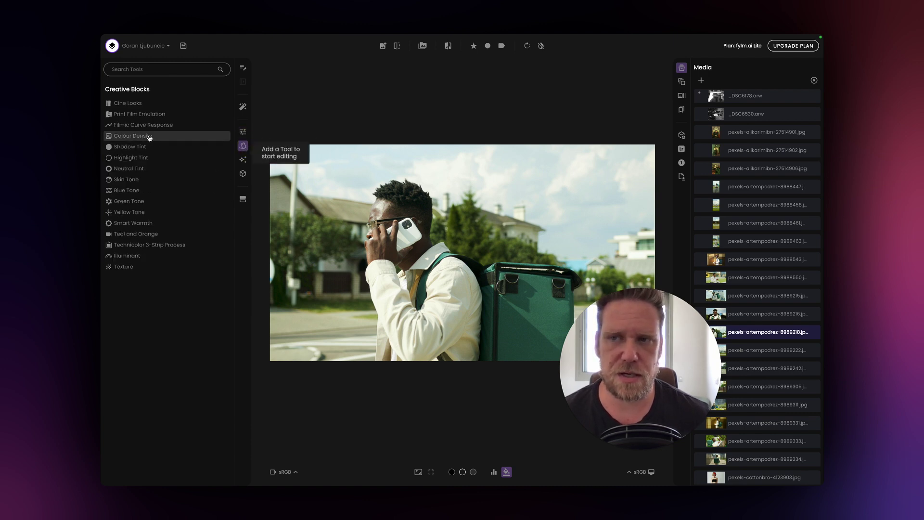
# Add the NeuralFilmAI control to the photo and enlarge its film stock previews.
pyautogui.click(243, 131)
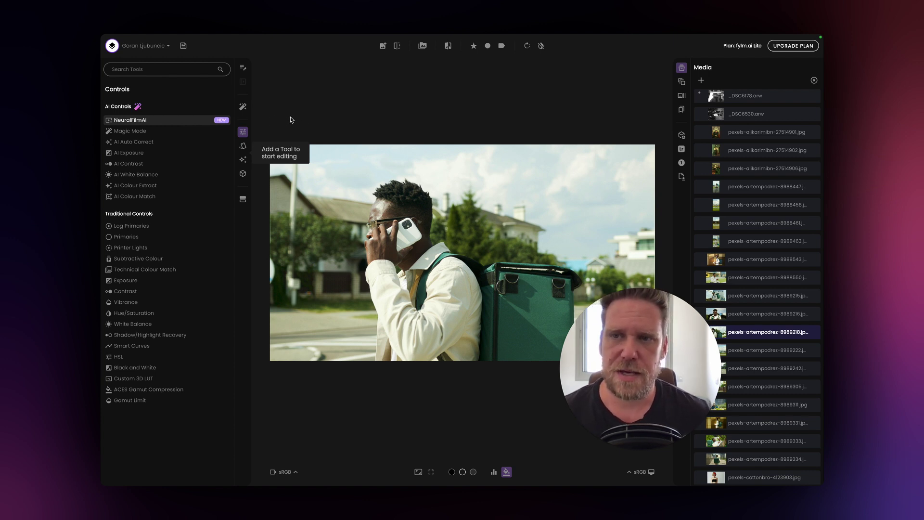
pyautogui.click(137, 122)
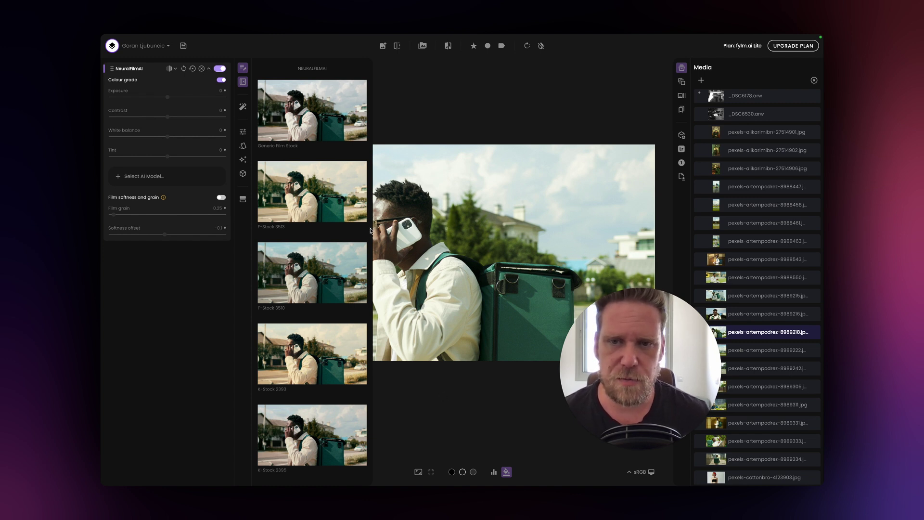
pyautogui.moveTo(372, 227); pyautogui.dragTo(461, 231)
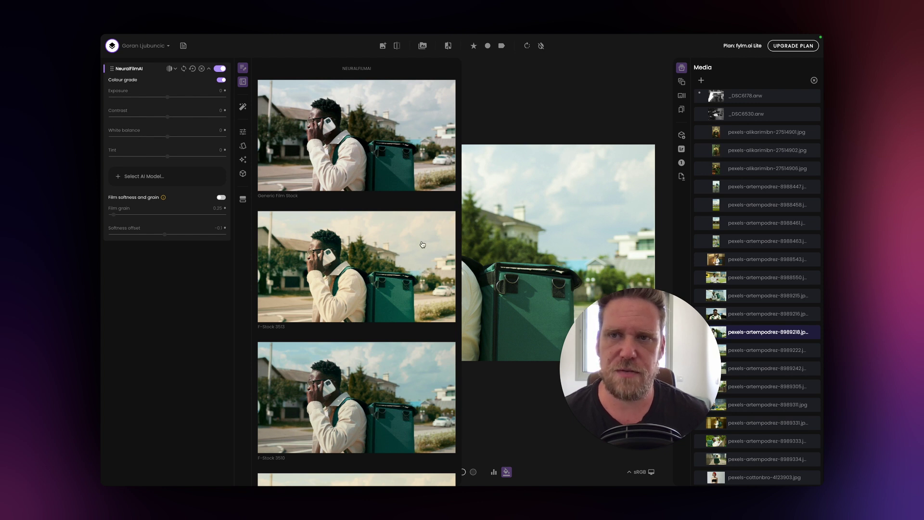
# Compare the film stock previews and apply the F-Stock 3510 look to the photo.
pyautogui.scroll(-3, 399, 230)
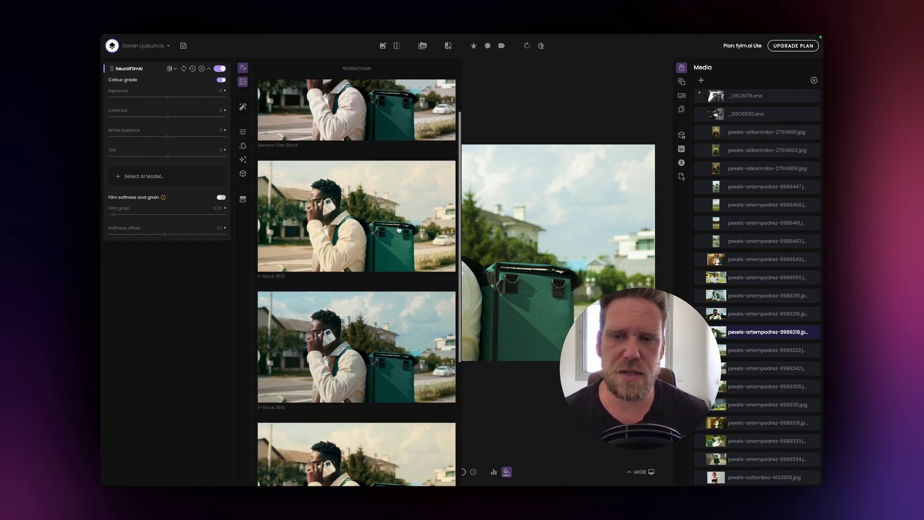
pyautogui.scroll(-4, 388, 291)
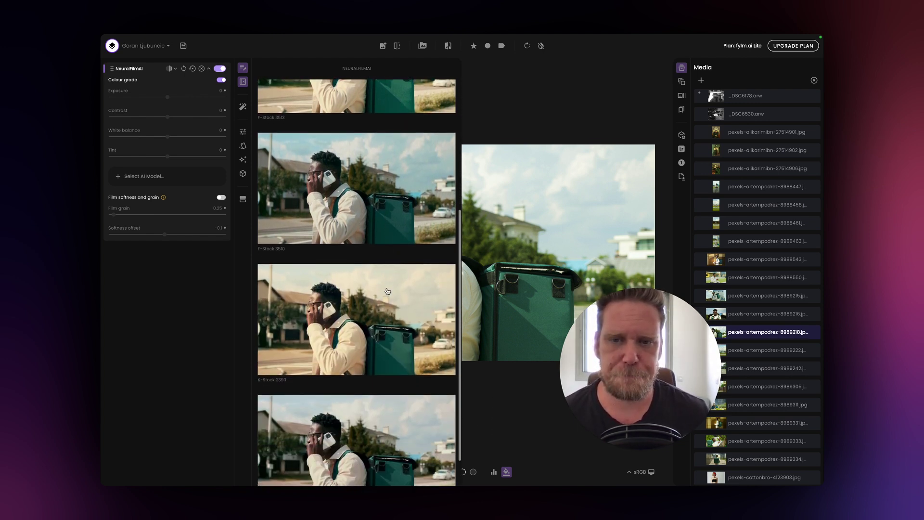
pyautogui.scroll(6, 388, 290)
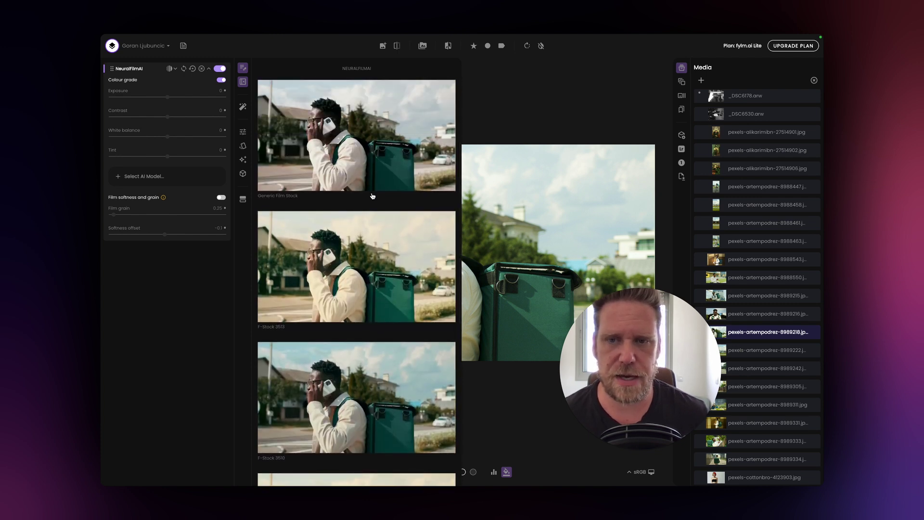
pyautogui.scroll(-3, 374, 210)
pyautogui.scroll(-2, 368, 214)
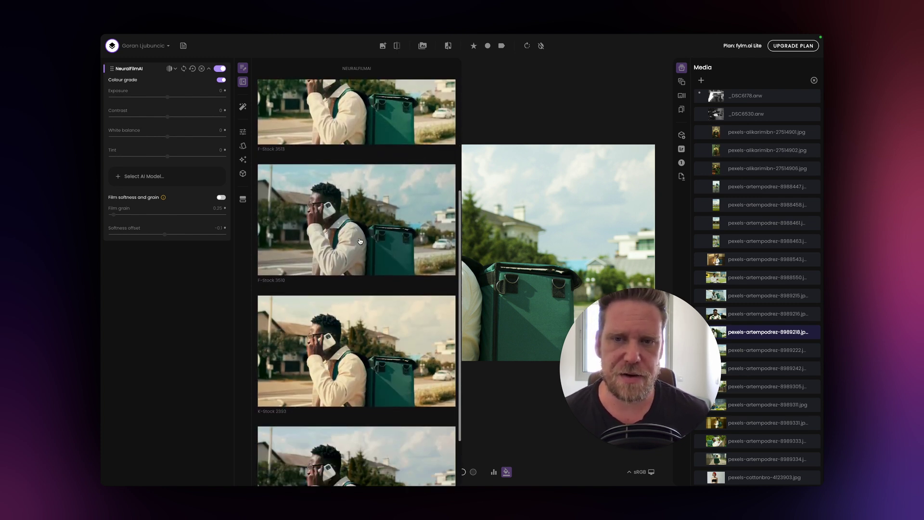
pyautogui.click(362, 201)
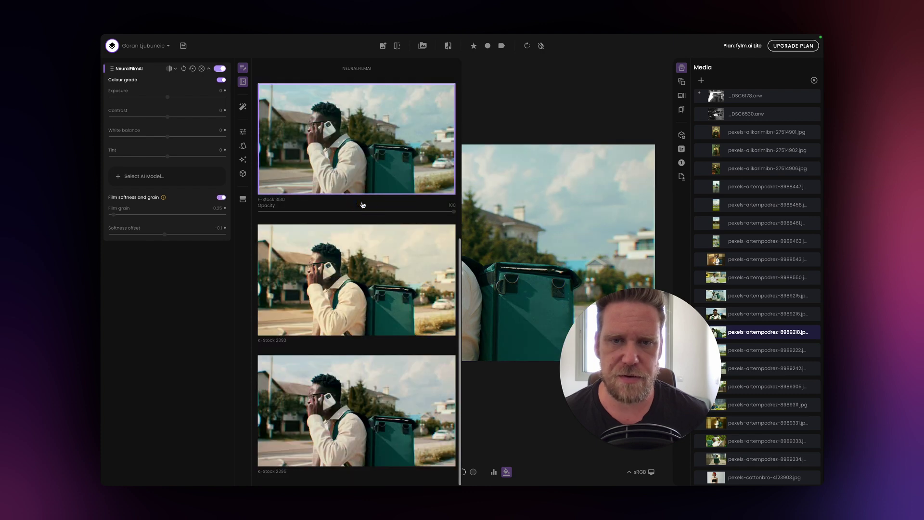
# Shrink the film stock previews and enlarge the photo around the man's phone and shirt collar.
pyautogui.moveTo(461, 217); pyautogui.dragTo(327, 219)
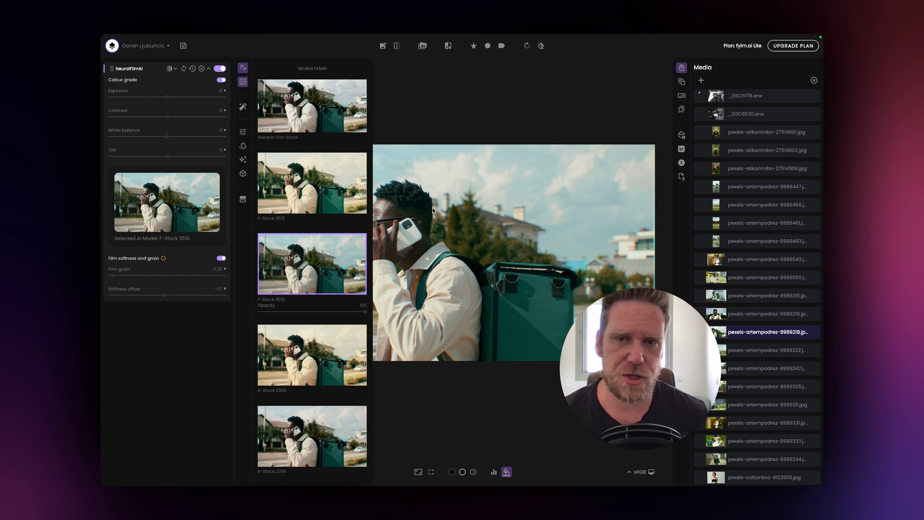
pyautogui.click(449, 201)
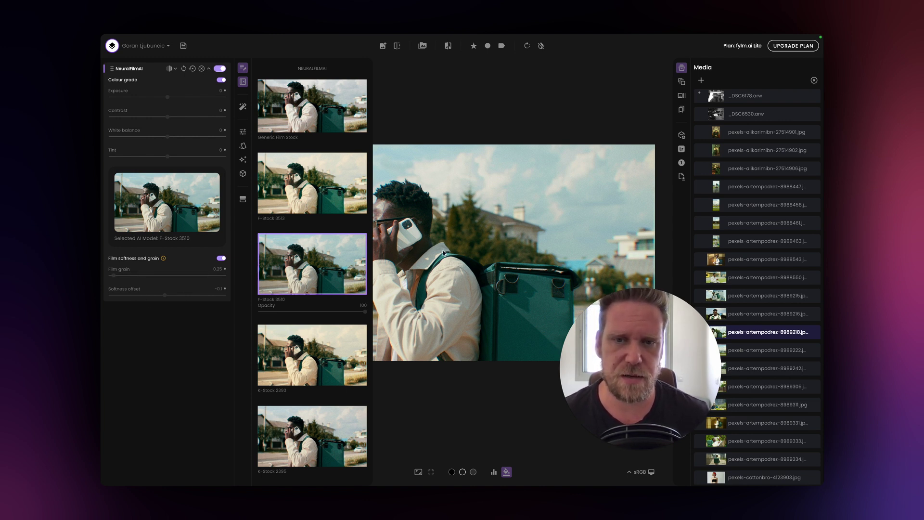
pyautogui.click(469, 291)
pyautogui.moveTo(470, 292); pyautogui.dragTo(570, 272)
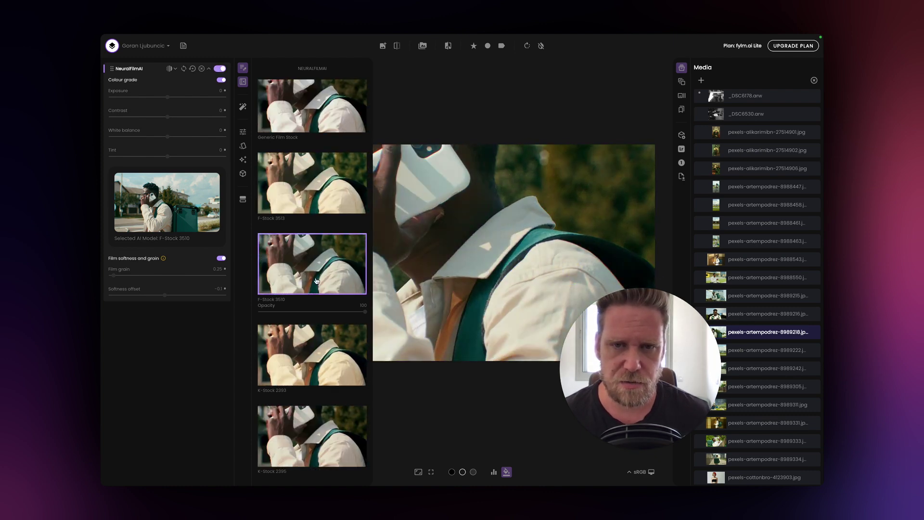
# Try a film grain of about 1.27 on the photo and reset the grain to its default.
pyautogui.click(115, 277)
pyautogui.moveTo(115, 277); pyautogui.dragTo(125, 277)
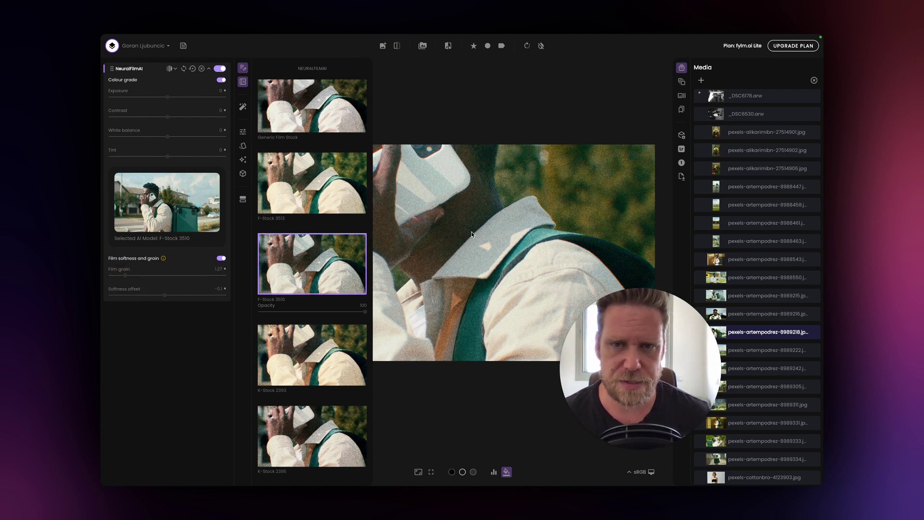
pyautogui.doubleClick(125, 277)
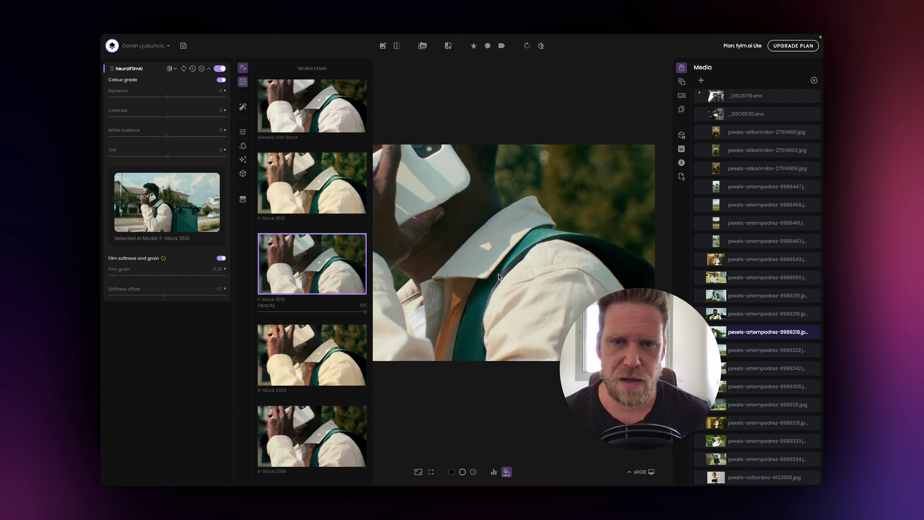
pyautogui.scroll(-3, 498, 274)
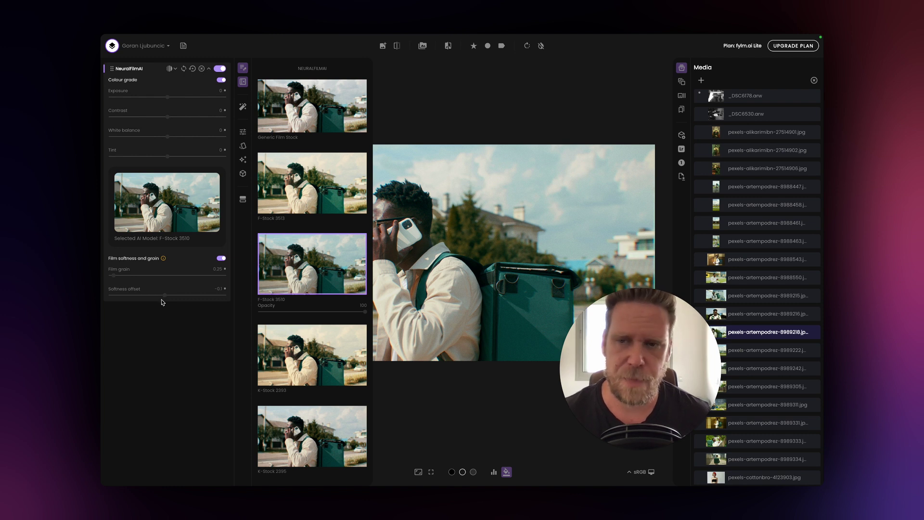
# Compare the photo with and without film softness and grain, and view the grade full screen against the original.
pyautogui.click(221, 259)
pyautogui.click(221, 258)
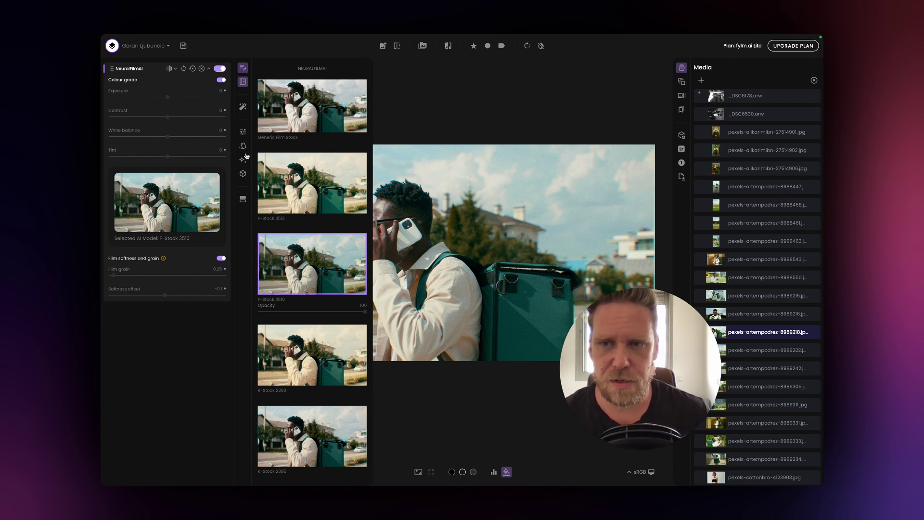
pyautogui.click(243, 83)
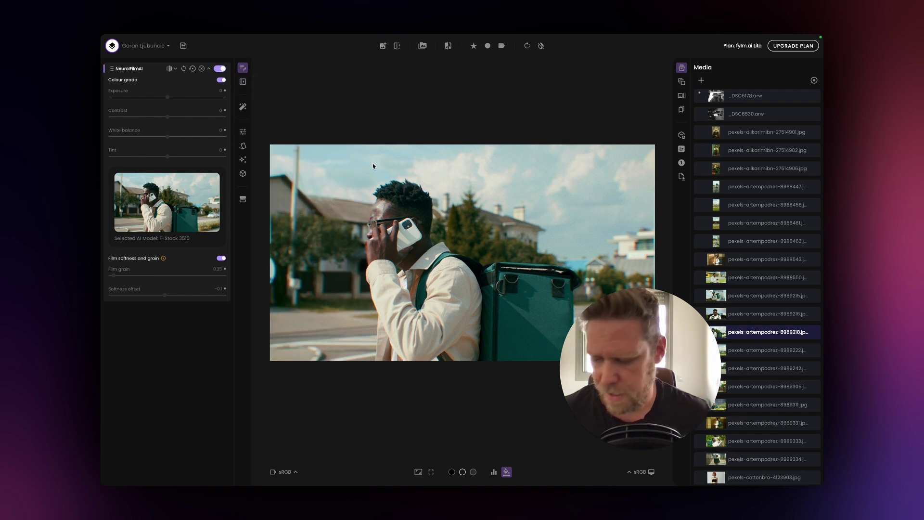
pyautogui.press('f')
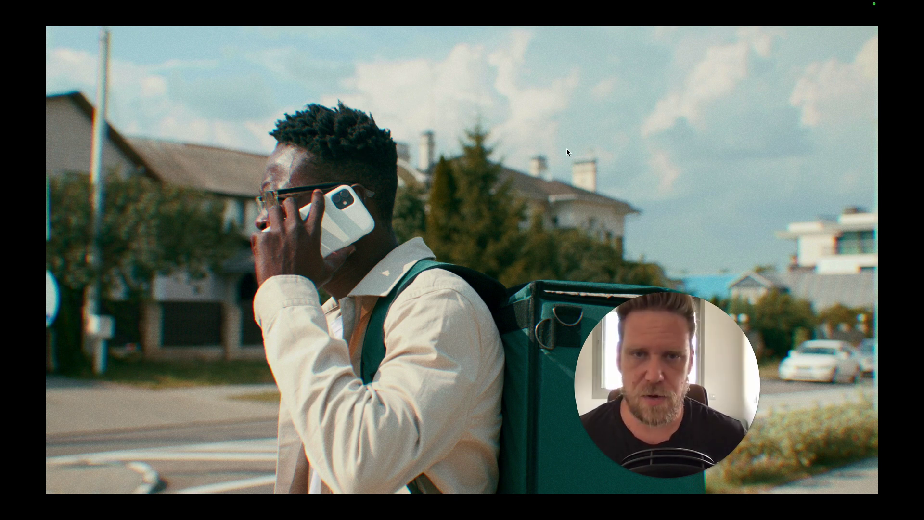
pyautogui.press('\\')
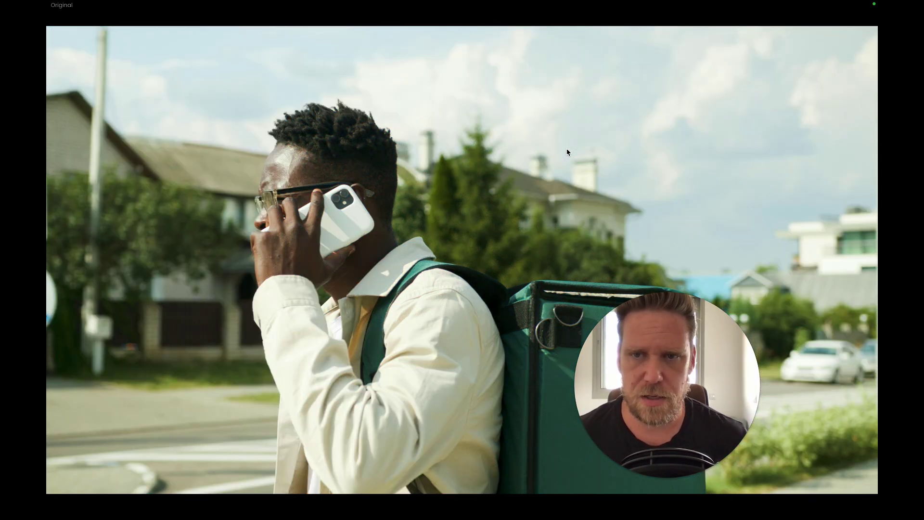
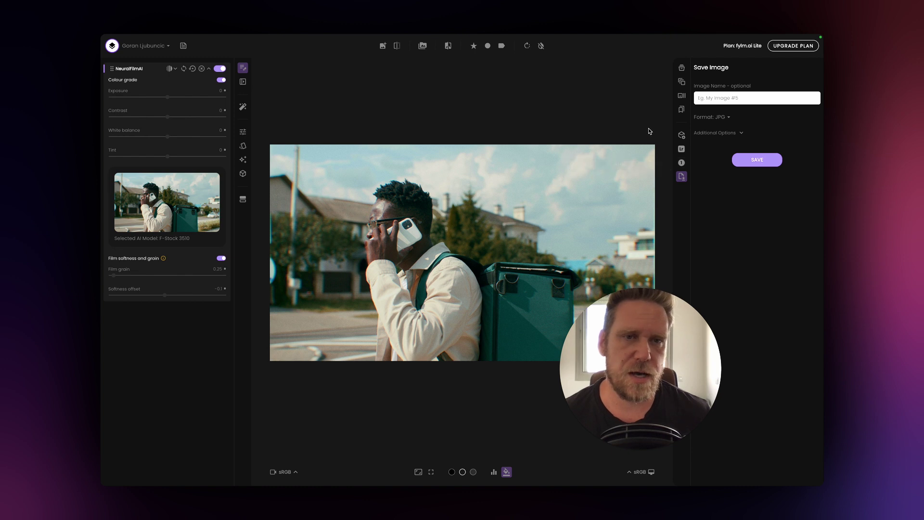
# Look at the Candidates list and return to the media list, checking the original photo.
pyautogui.click(681, 81)
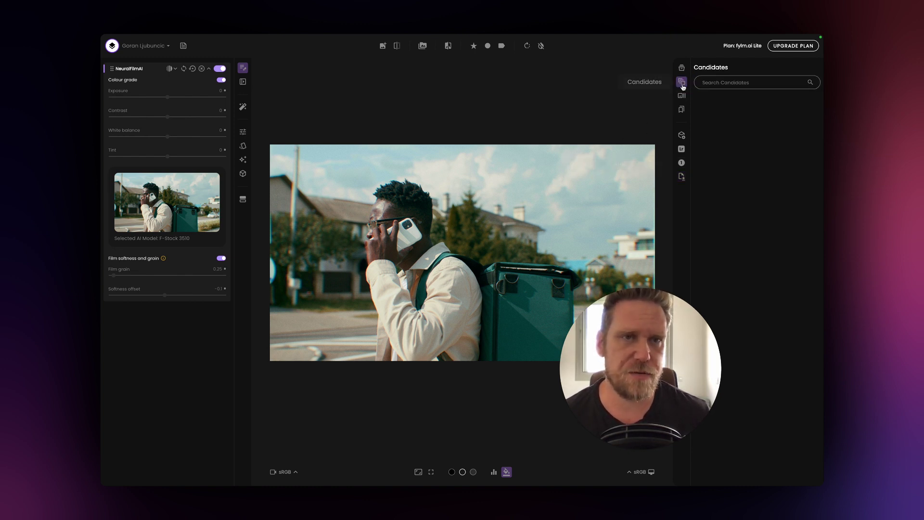
pyautogui.click(681, 68)
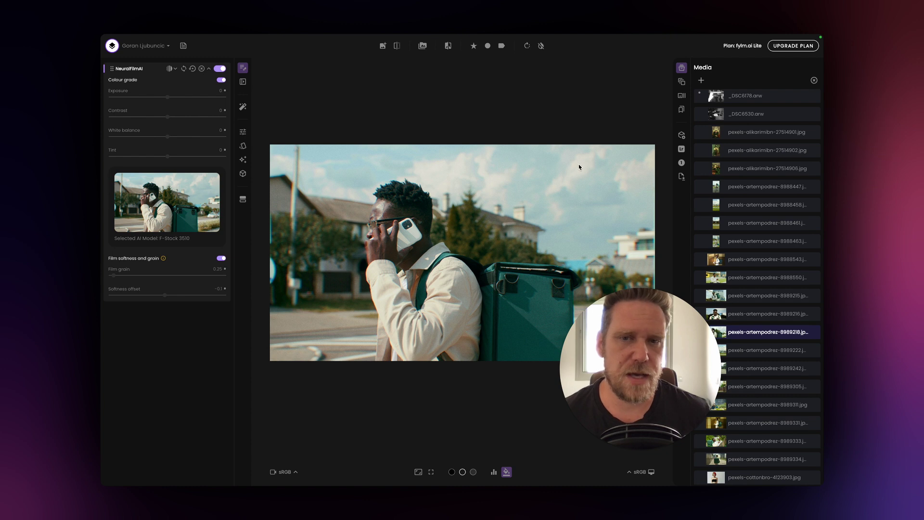
pyautogui.click(478, 230)
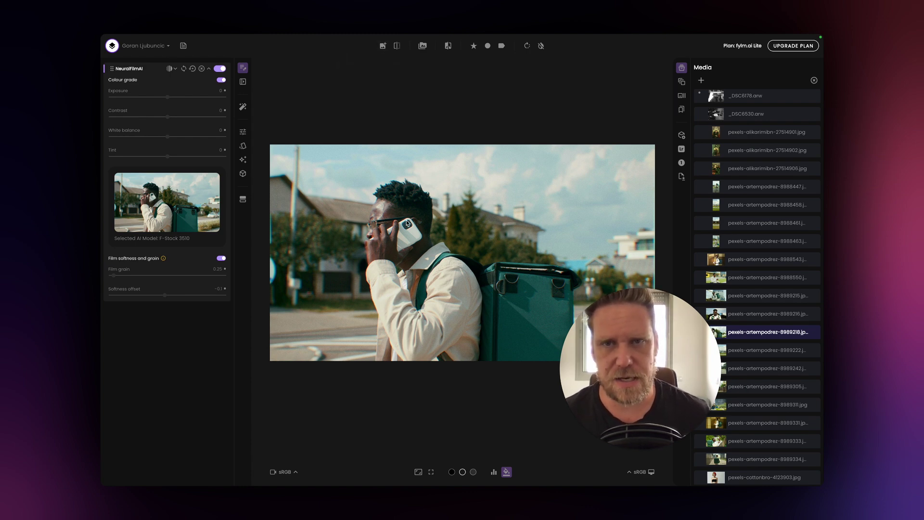
# Save the current look as a candidate named "1" and show it among the candidates.
pyautogui.click(383, 47)
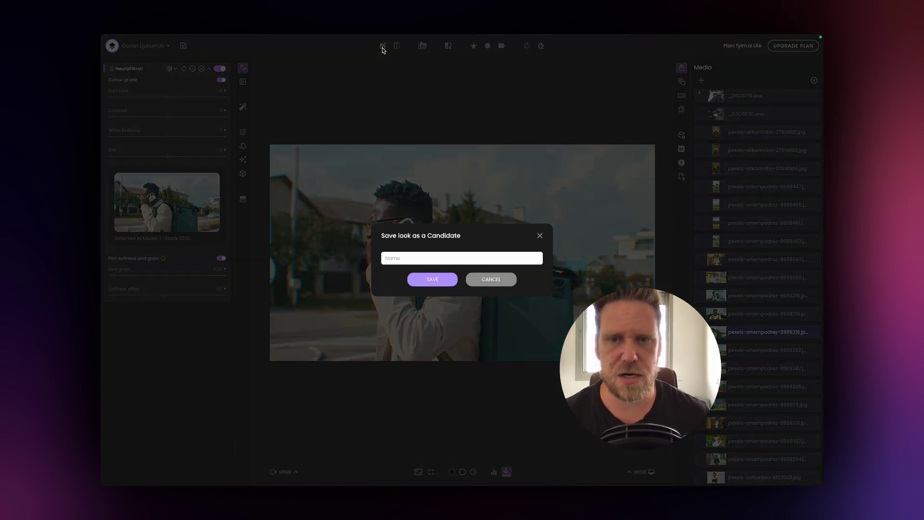
pyautogui.write('t')
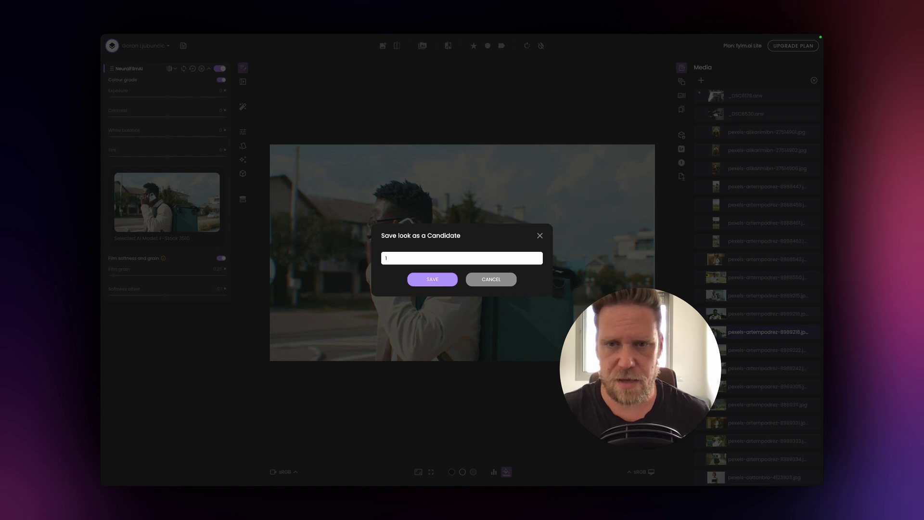
pyautogui.press('Return')
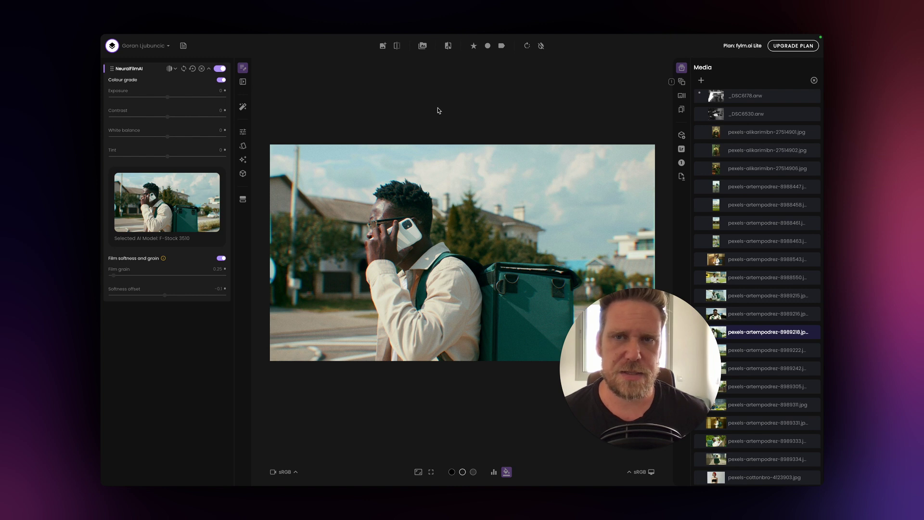
pyautogui.click(683, 82)
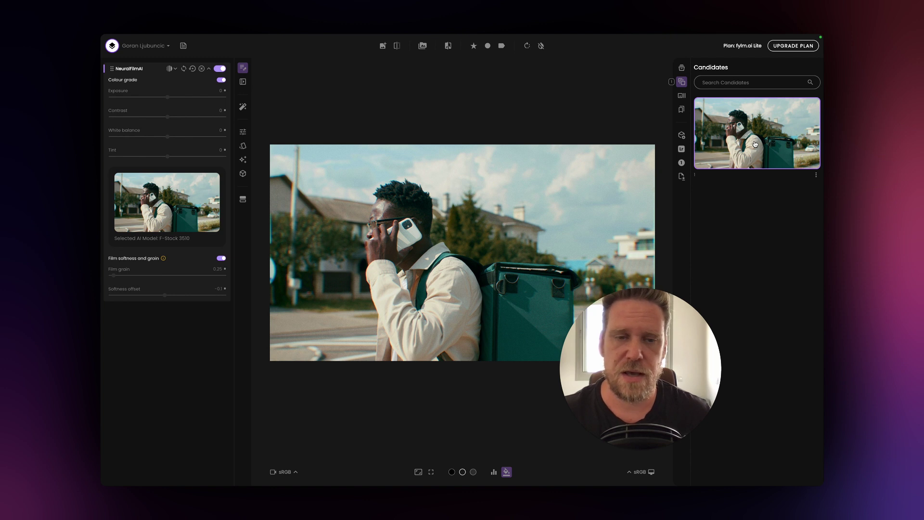
# Open the photo pexels-artempodrez-8989215 from the media list and set its input transform to sRGB.
pyautogui.click(681, 68)
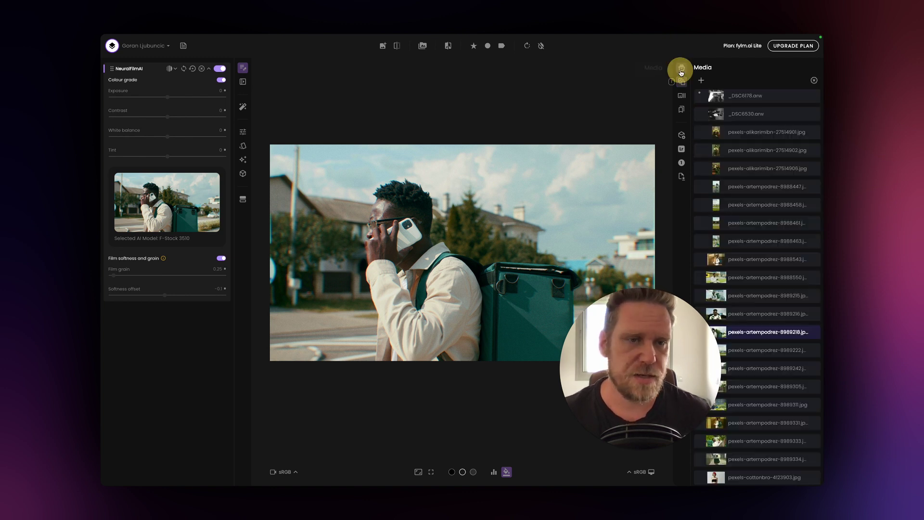
pyautogui.click(777, 297)
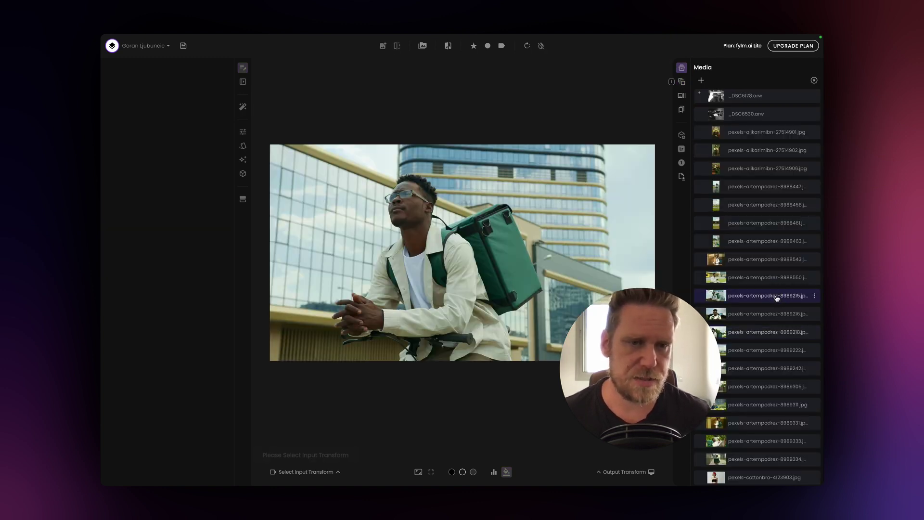
pyautogui.click(318, 472)
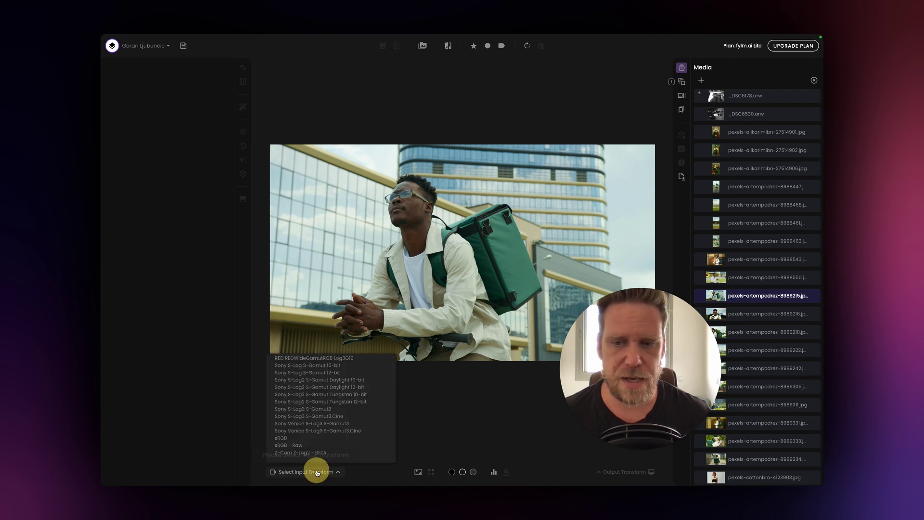
pyautogui.click(285, 437)
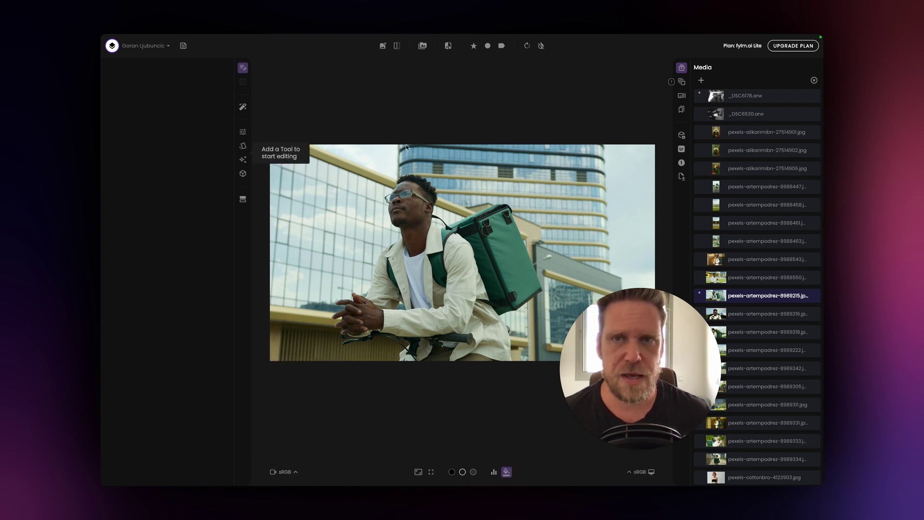
# Apply the grade of the saved candidate to the photo of the man leaning on the bicycle.
pyautogui.click(423, 45)
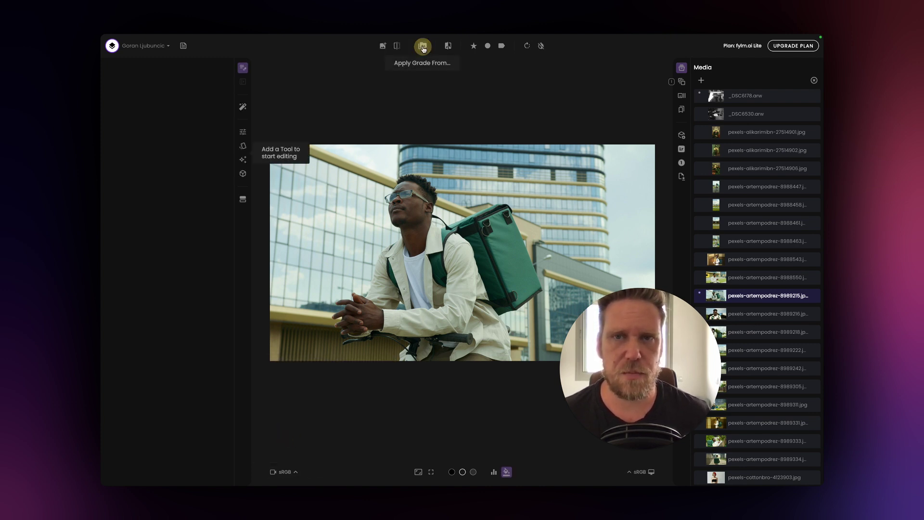
pyautogui.click(334, 155)
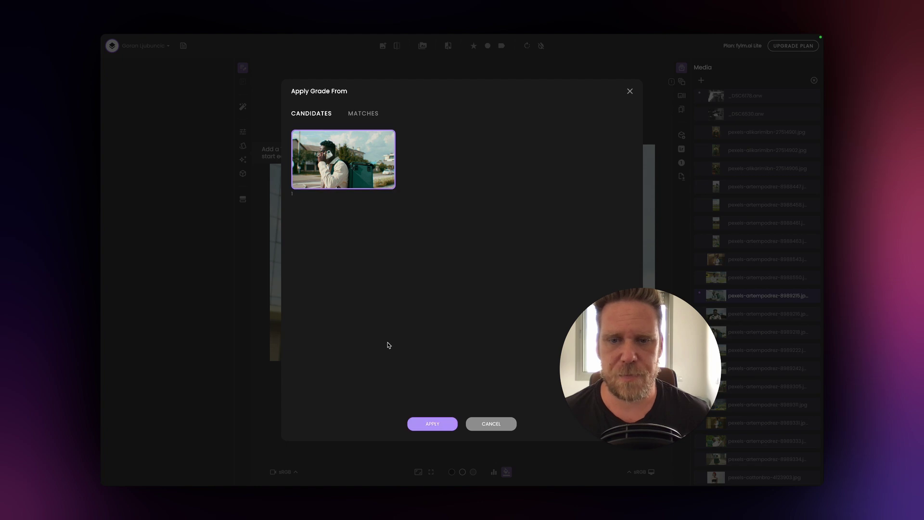
pyautogui.click(426, 423)
# Compare the graded bicycle photo with its original, both in the editor and full screen.
pyautogui.click(424, 263)
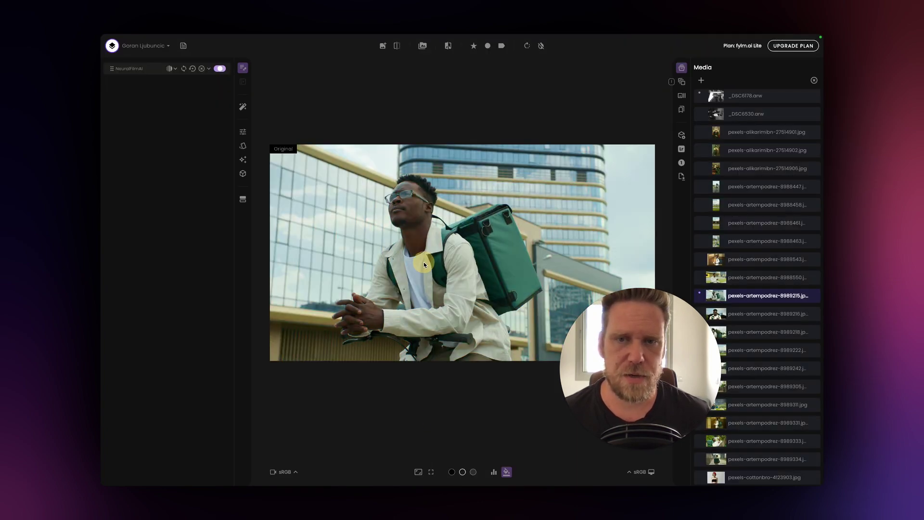
pyautogui.press('f')
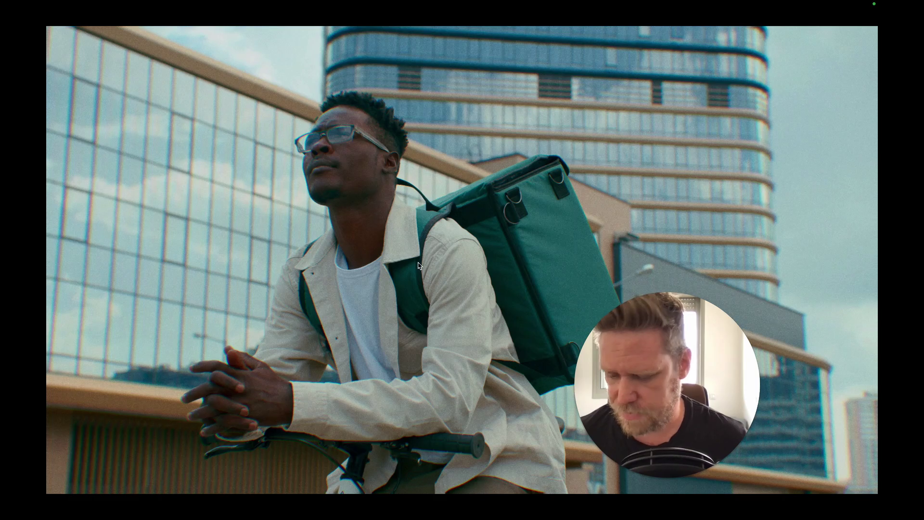
pyautogui.click(419, 264)
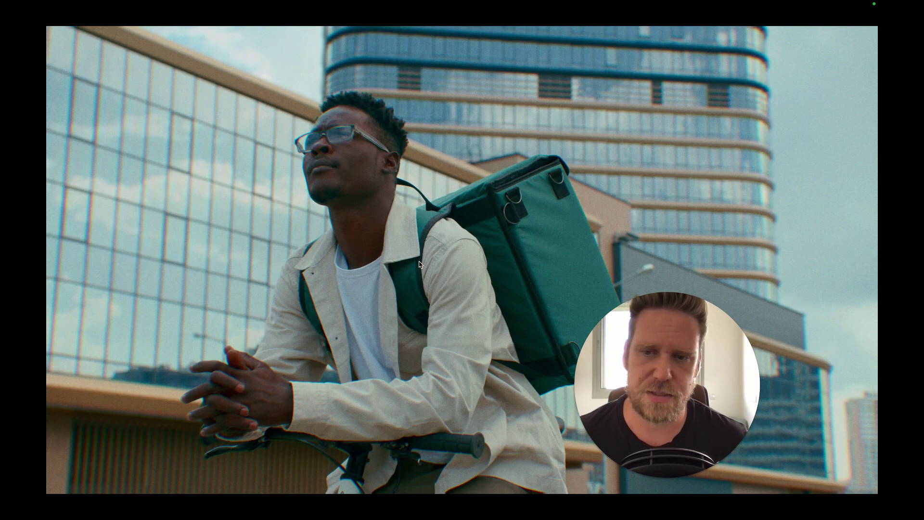
pyautogui.click(420, 264)
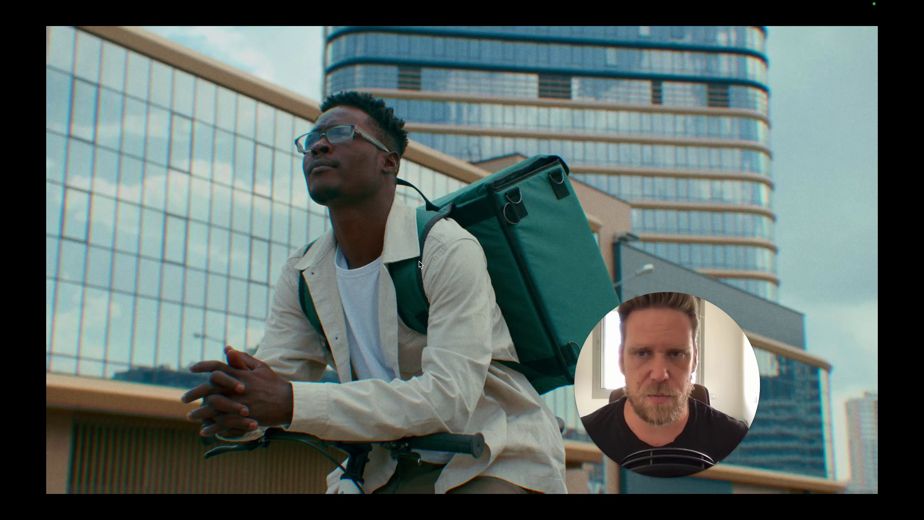
pyautogui.click(419, 264)
pyautogui.click(419, 264)
pyautogui.click(419, 264)
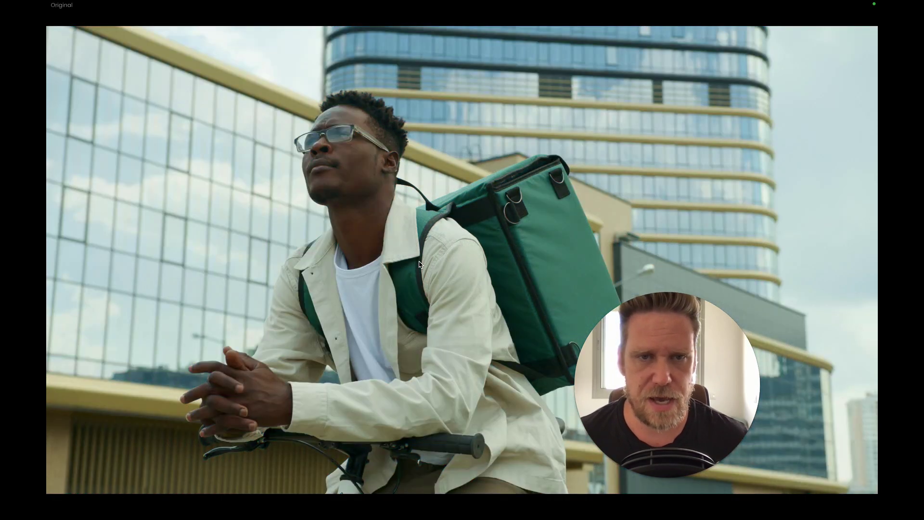
pyautogui.click(419, 264)
pyautogui.press('Escape')
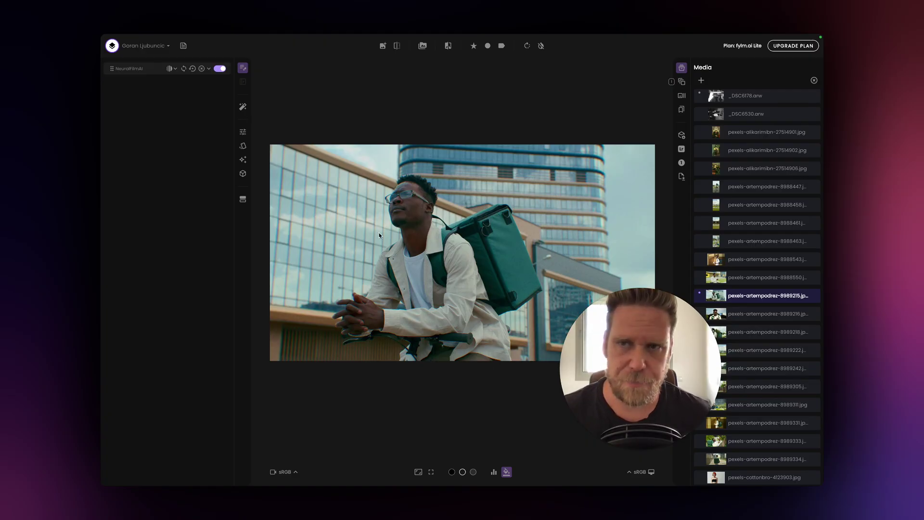
# Expand the bicycle photo's NeuralFilmAI settings and film stock previews, and recalculate its look for this image.
pyautogui.click(138, 70)
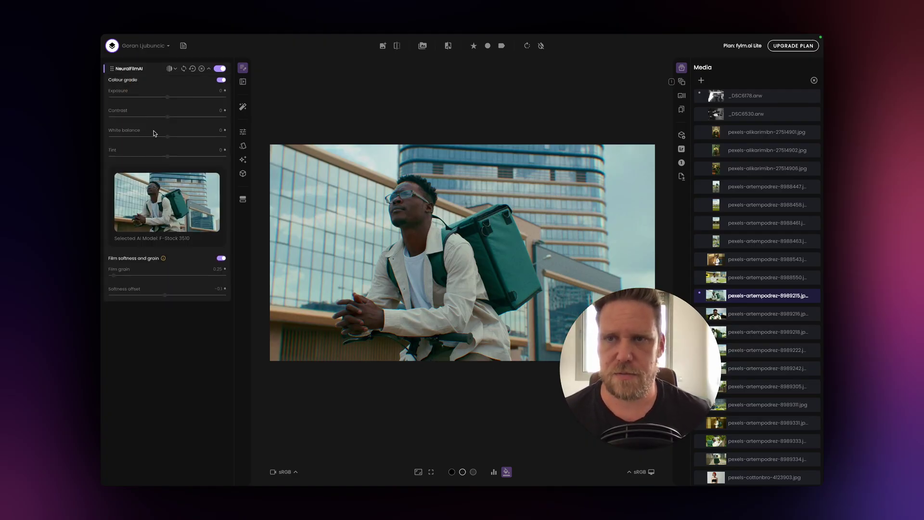
pyautogui.click(243, 81)
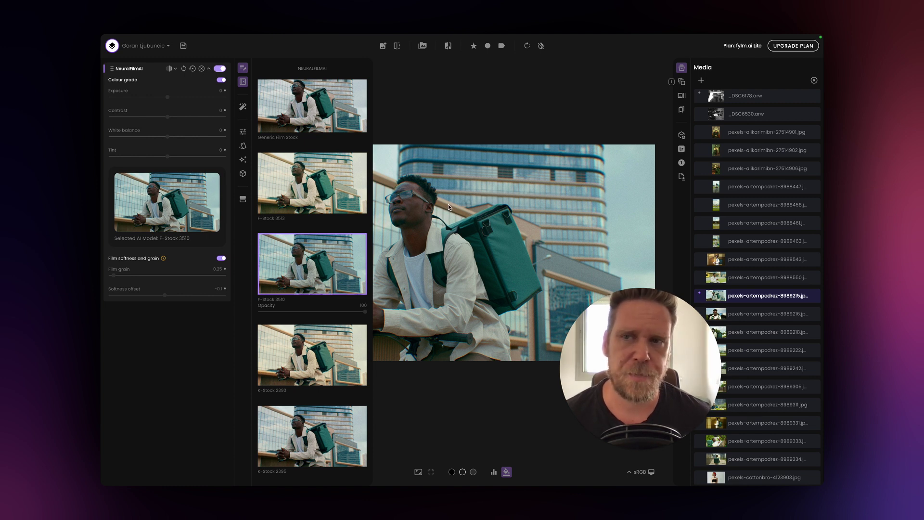
pyautogui.click(184, 70)
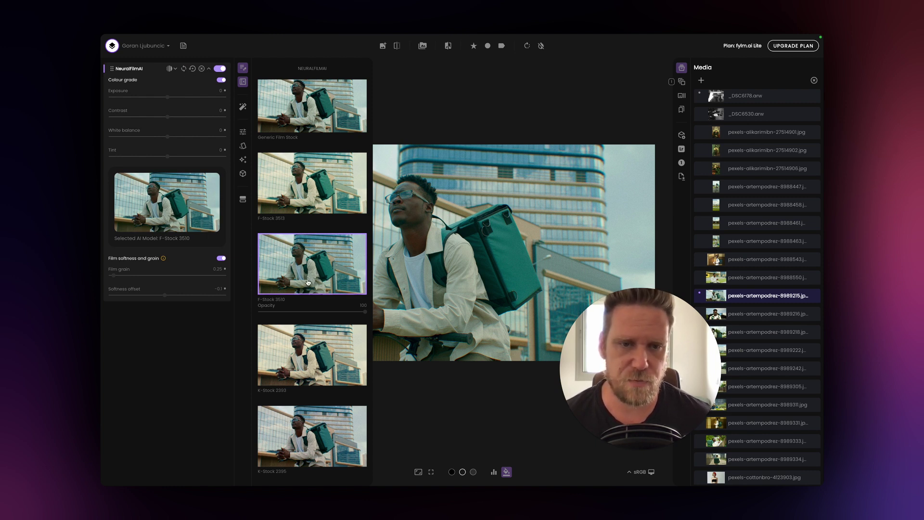
# Preview the film stocks full screen on the bicycle photo and choose the K-Stock 2395 look.
pyautogui.click(307, 107)
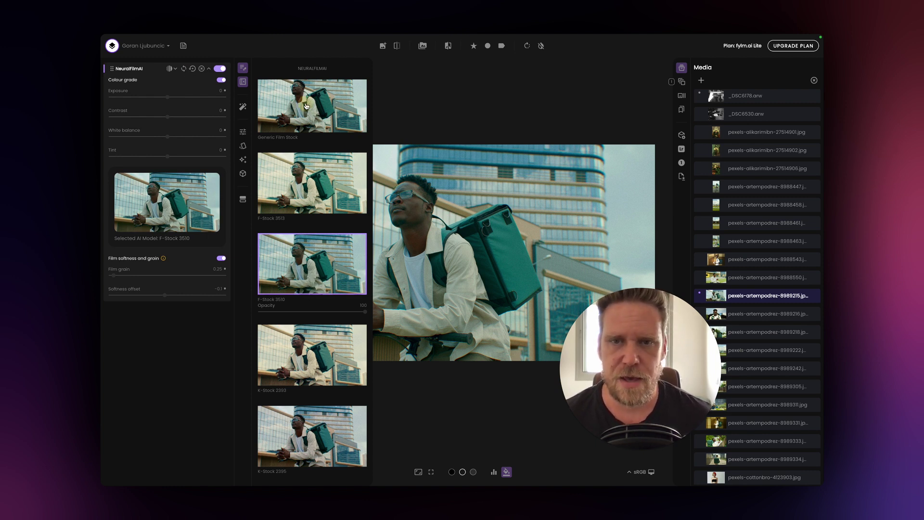
pyautogui.press('f')
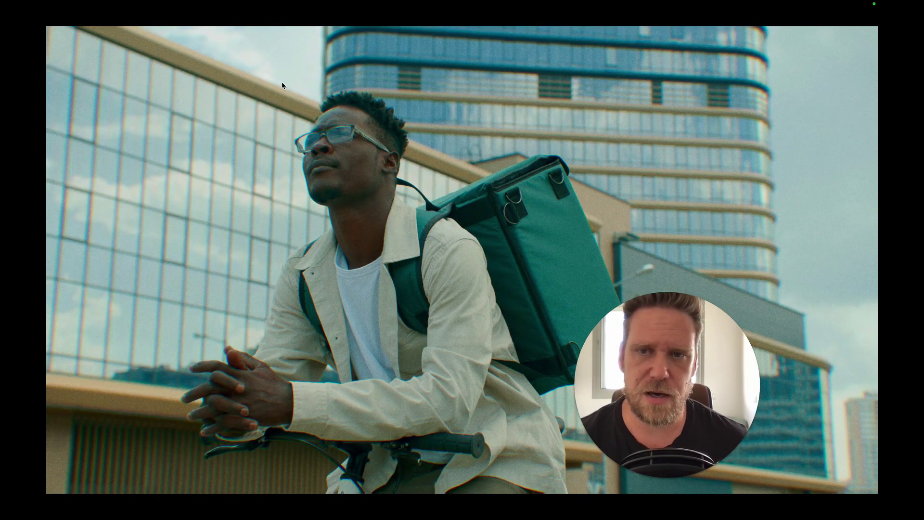
pyautogui.press('Down')
pyautogui.press('Down')
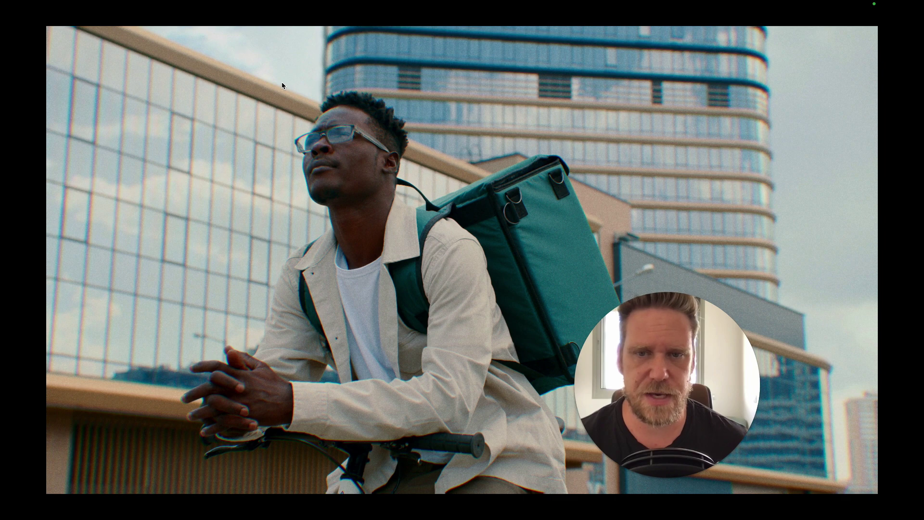
pyautogui.click(324, 146)
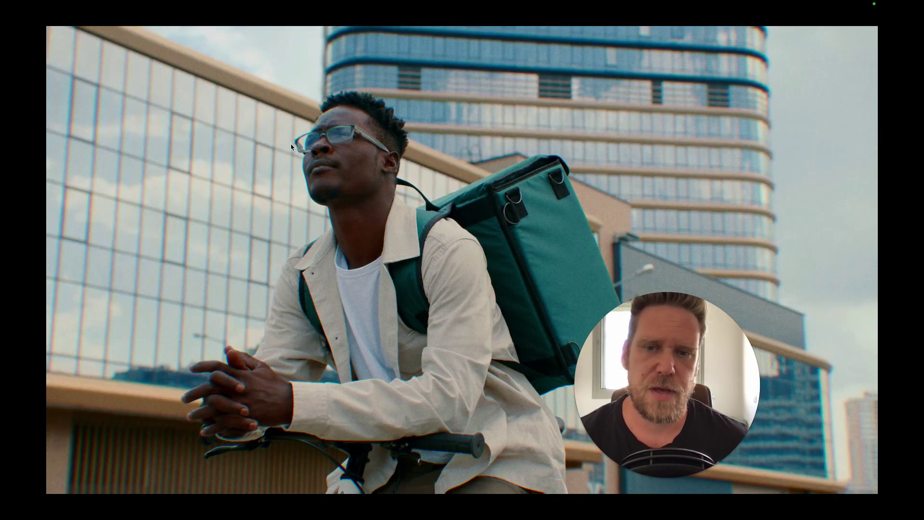
pyautogui.press('Escape')
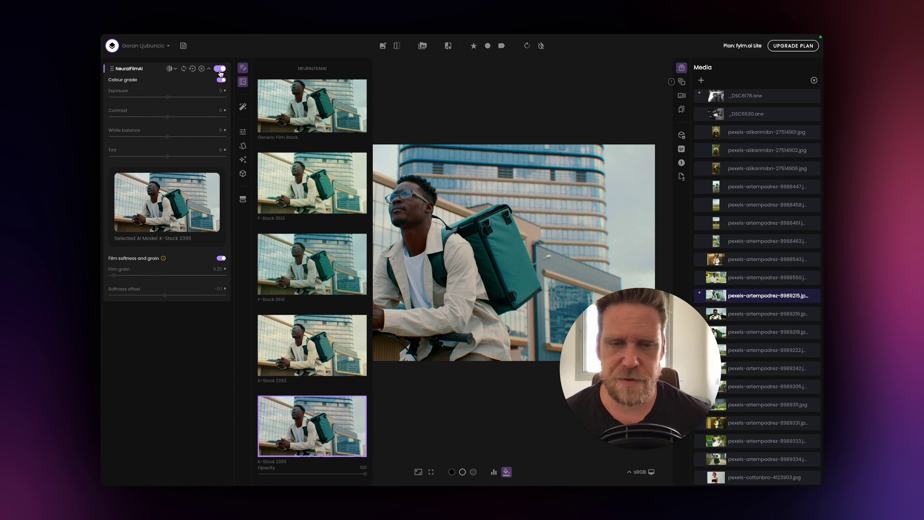
# Compare the bicycle photo with and without NeuralFilmAI, and hide the film stock previews.
pyautogui.click(220, 69)
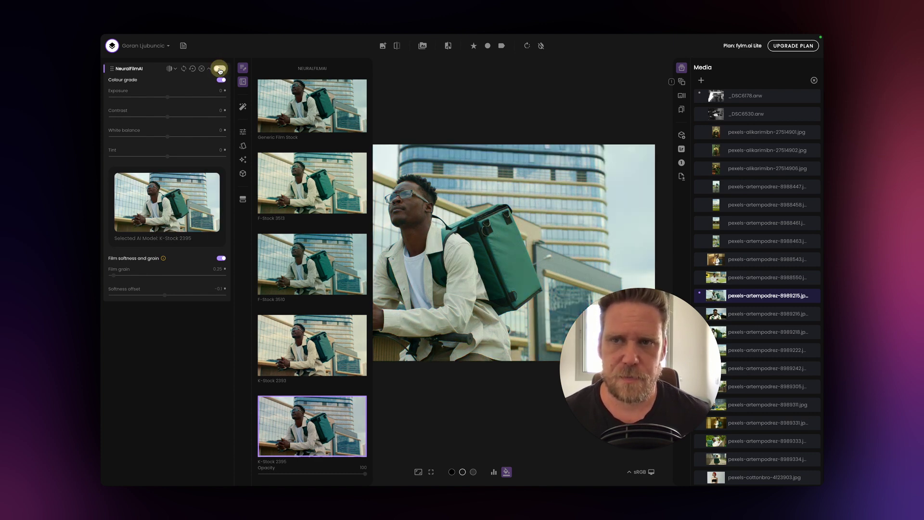
pyautogui.click(242, 82)
pyautogui.click(461, 219)
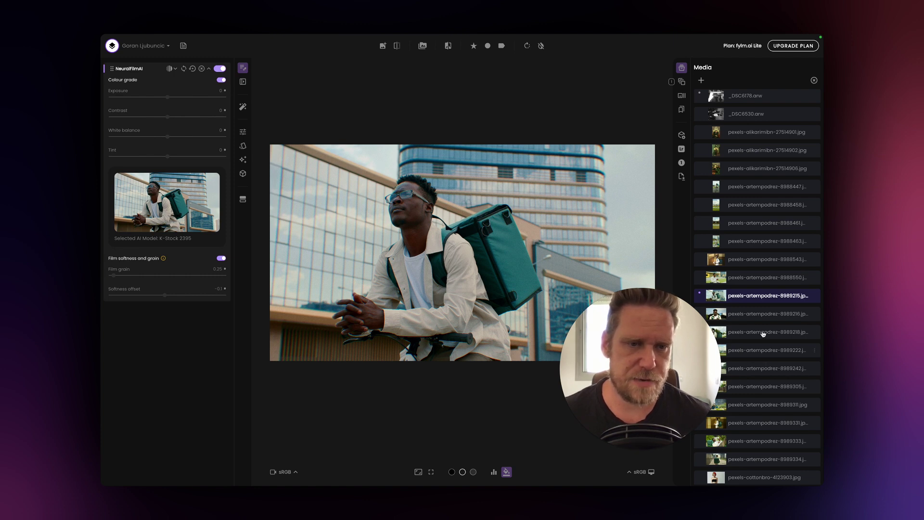
# Open the photo pexels-artempodrez-8989218 from the media list.
pyautogui.scroll(2, 757, 323)
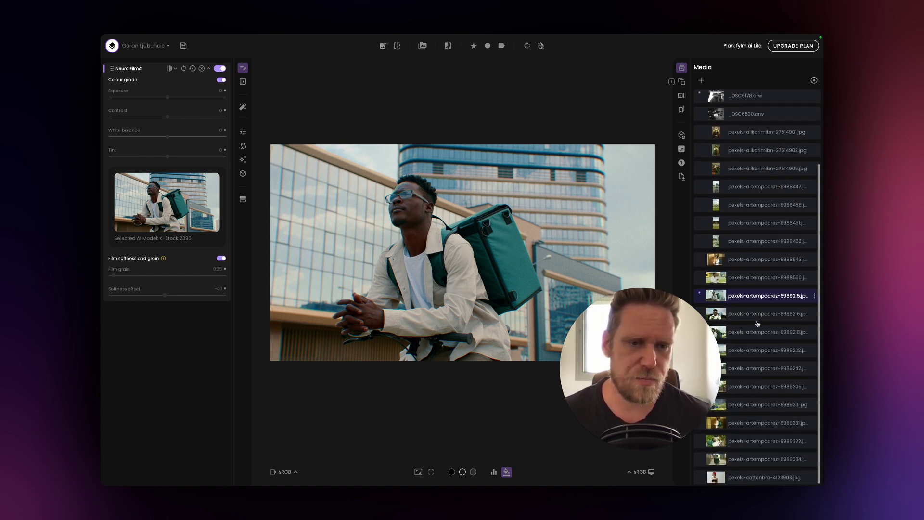
pyautogui.scroll(-2, 768, 339)
pyautogui.scroll(2, 768, 339)
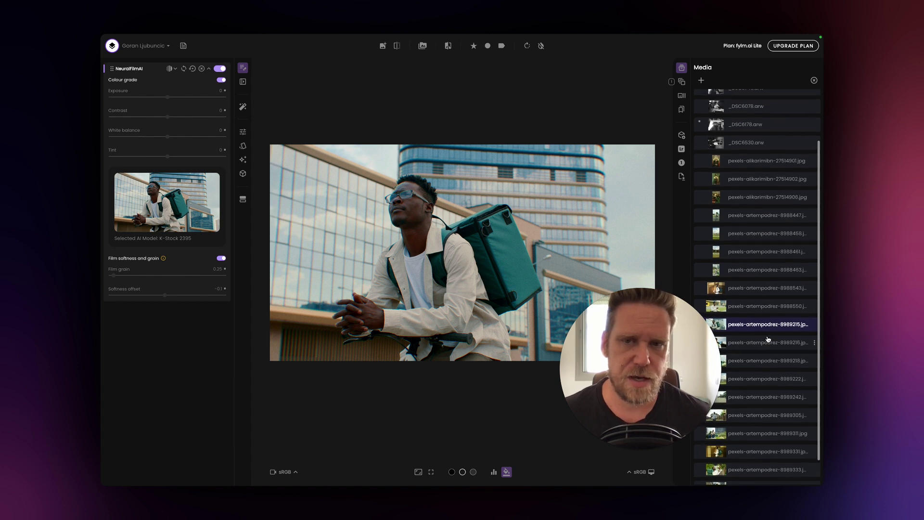
pyautogui.scroll(-2, 769, 343)
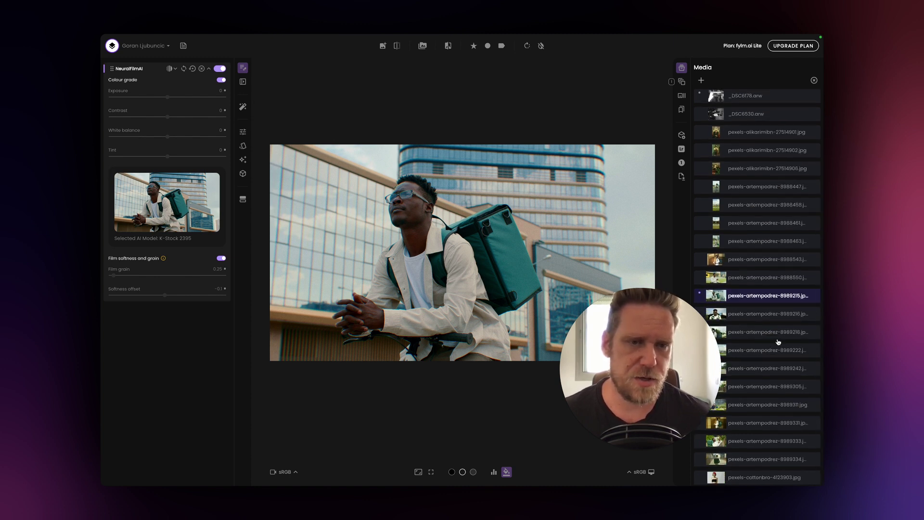
pyautogui.click(763, 338)
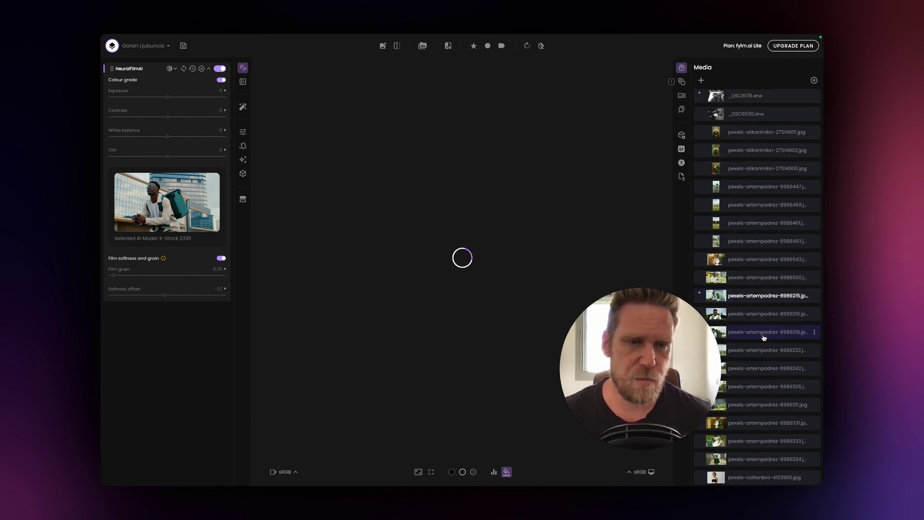
pyautogui.click(481, 239)
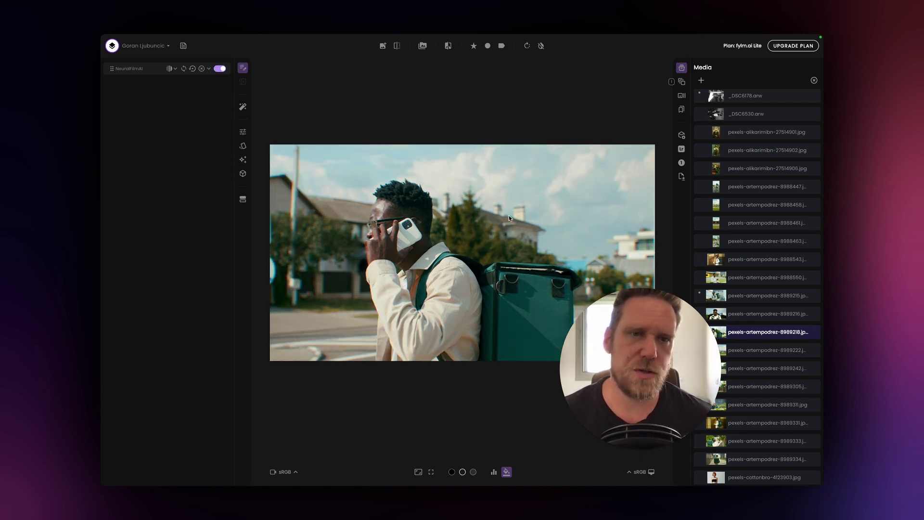
# Export the grade as a Capture One style named 1 for non-raw images.
pyautogui.click(683, 163)
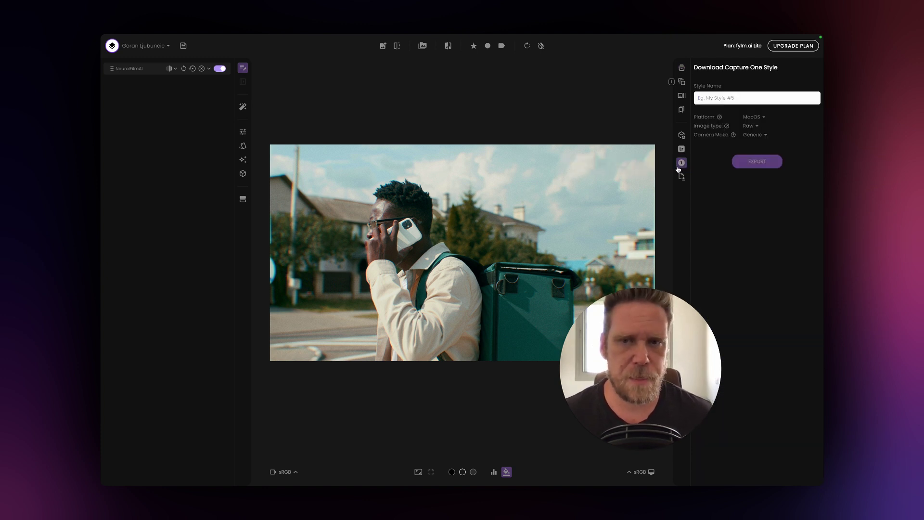
pyautogui.click(757, 127)
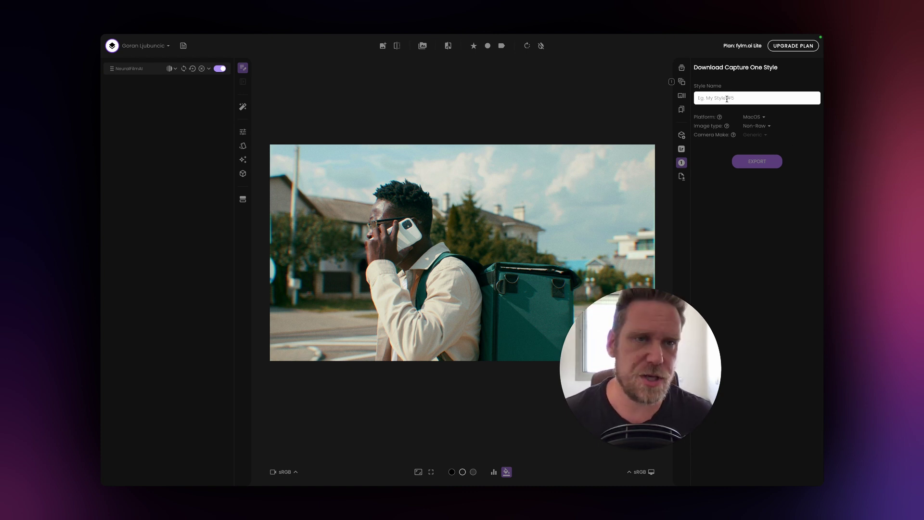
pyautogui.click(704, 98)
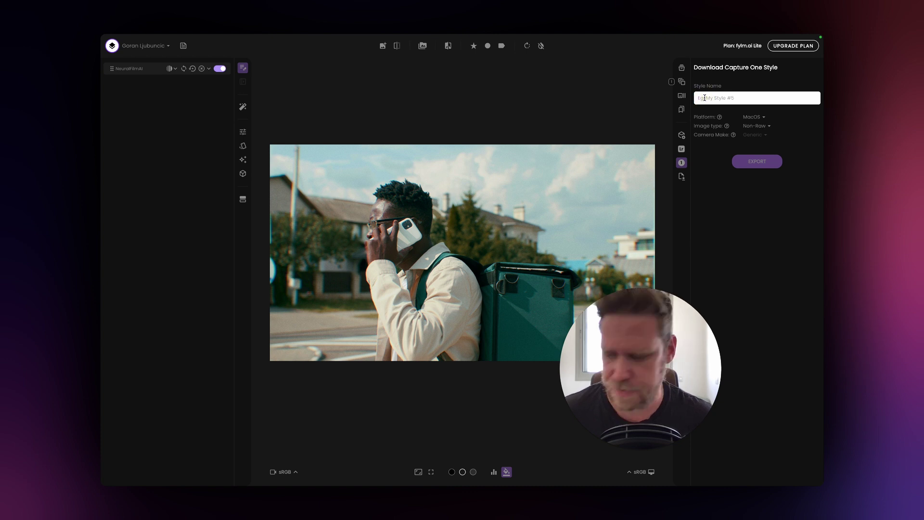
pyautogui.write('1')
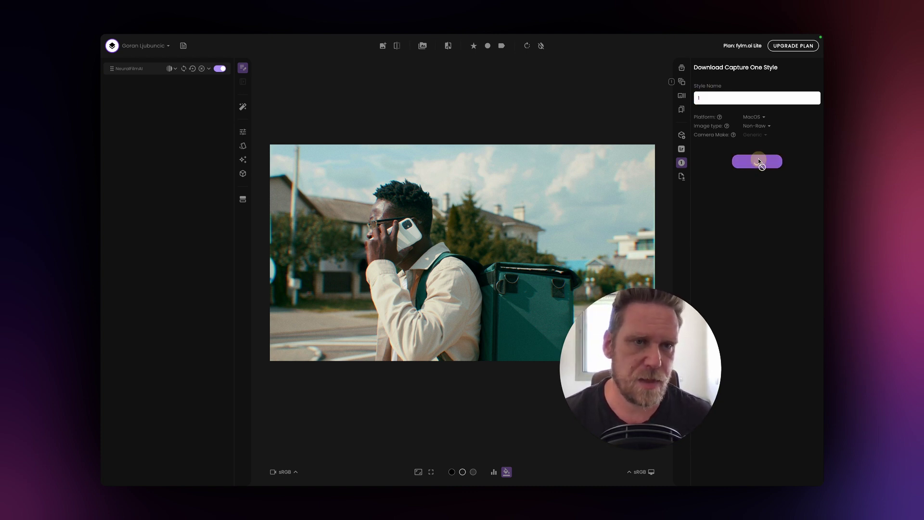
pyautogui.click(758, 159)
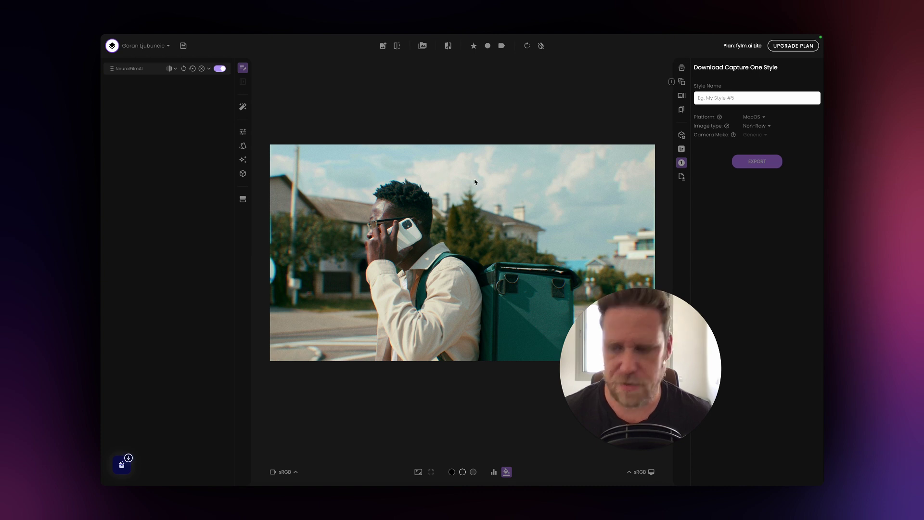
# Switch to Finder, extract 1.zip in the Downloads folder and import its 1.costyle file into Capture One.
pyautogui.press('super+Tab')
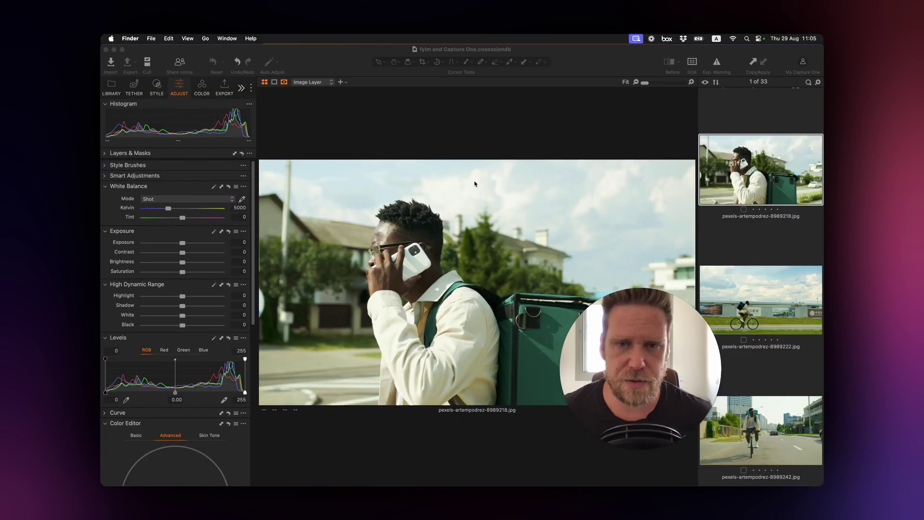
pyautogui.press('super+n')
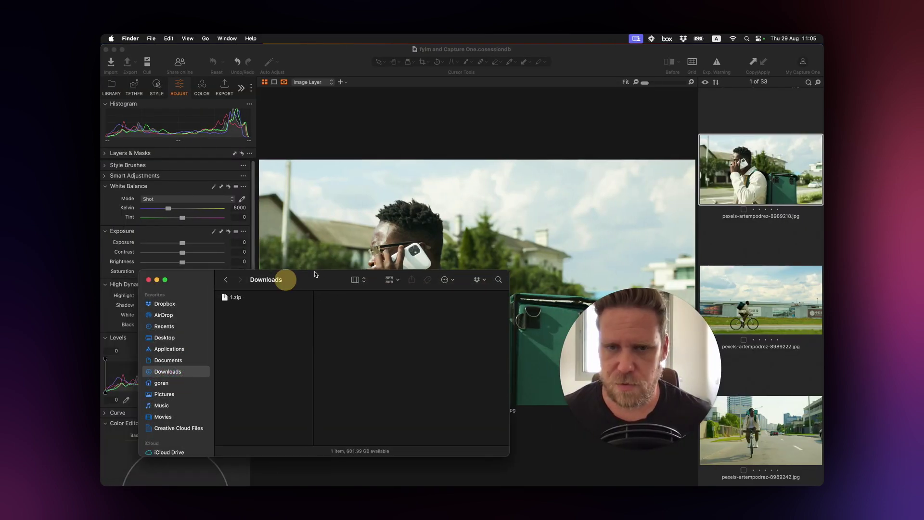
pyautogui.moveTo(289, 275); pyautogui.dragTo(451, 118)
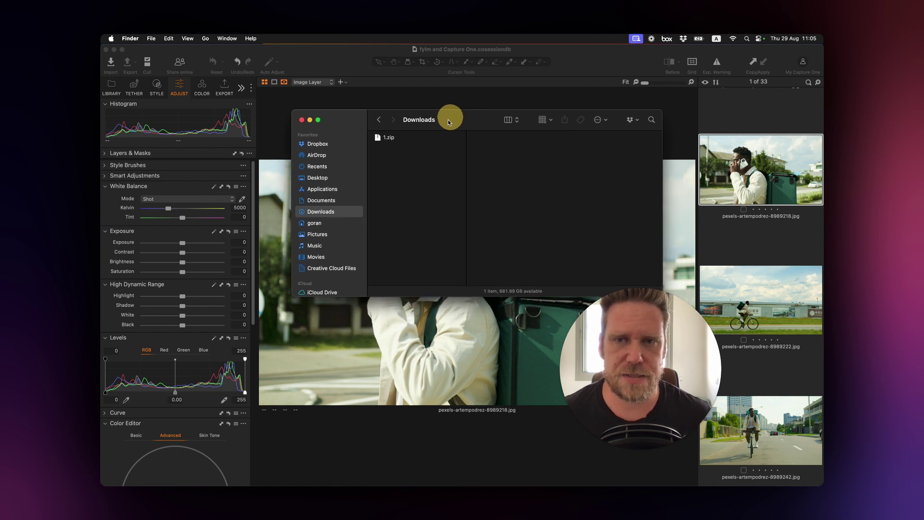
pyautogui.click(392, 138)
pyautogui.doubleClick(391, 137)
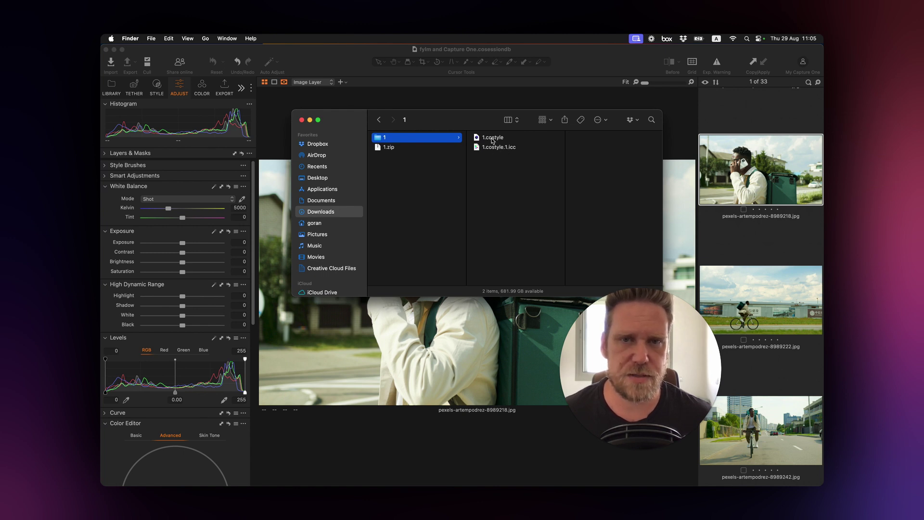
pyautogui.doubleClick(492, 138)
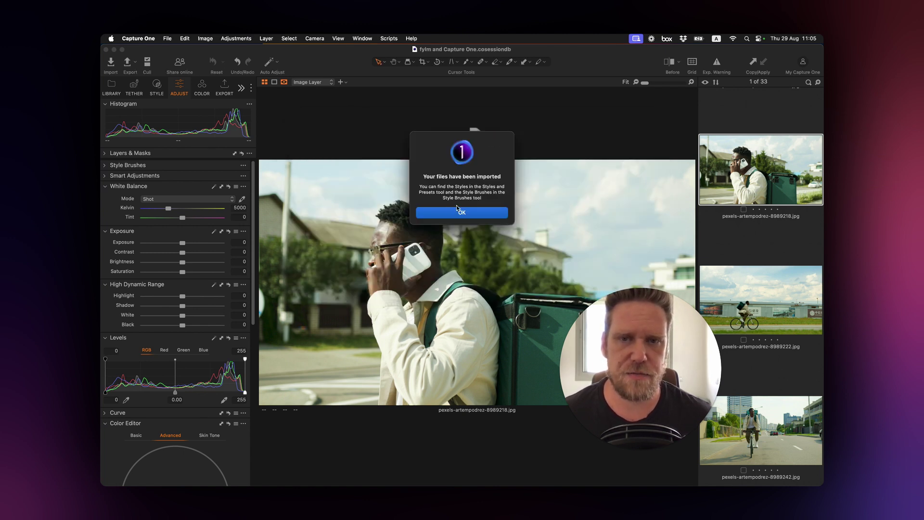
pyautogui.click(463, 215)
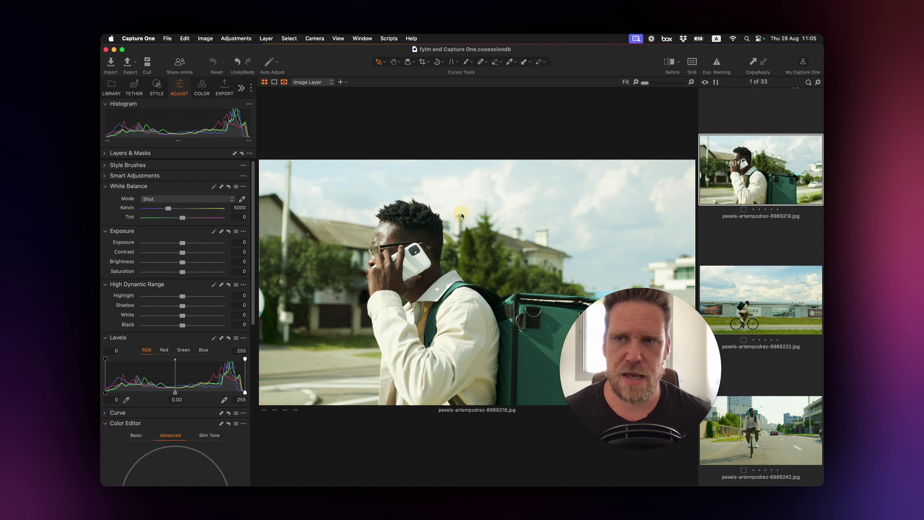
# Apply the custom style 1 to the photo of the man on the phone.
pyautogui.click(155, 87)
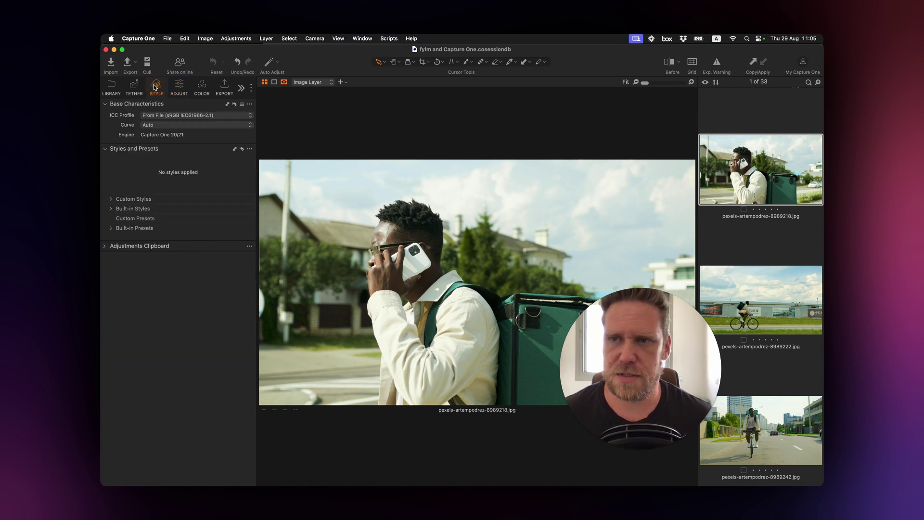
pyautogui.click(111, 199)
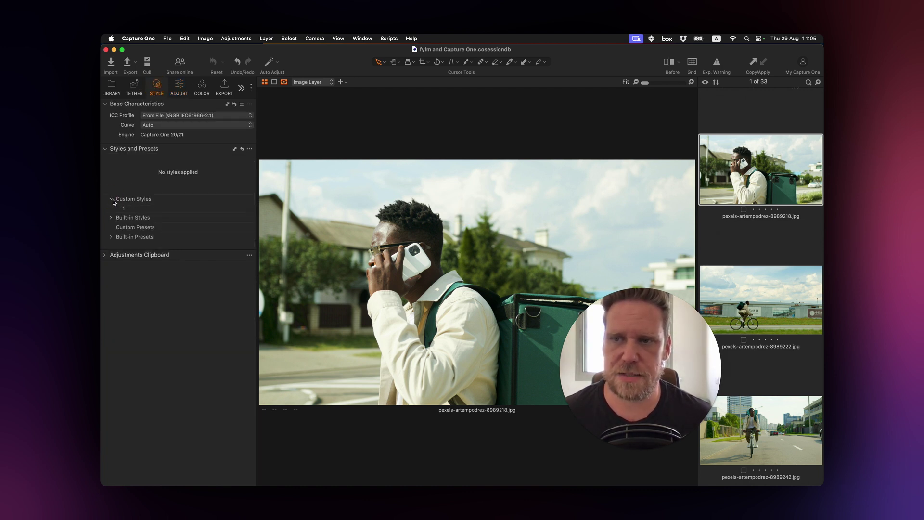
pyautogui.click(129, 208)
pyautogui.click(131, 209)
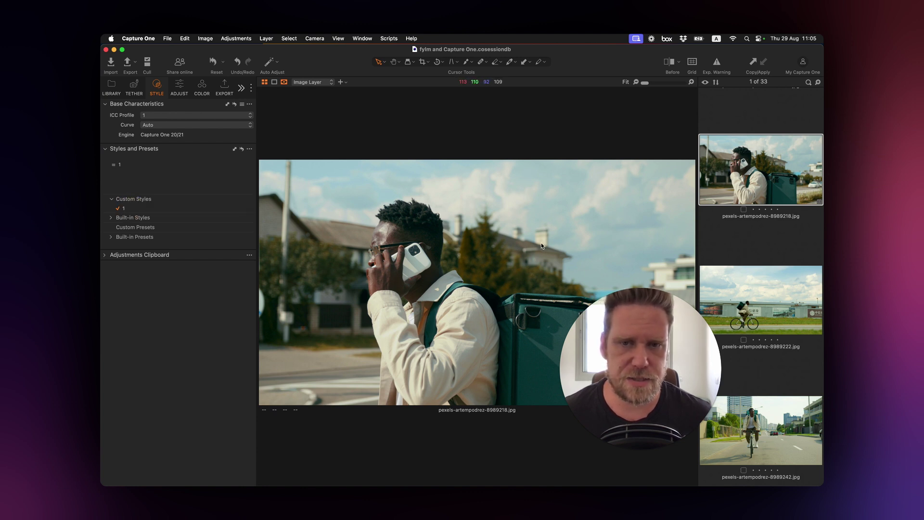
# Compare the phone photo before and after the style using the split view, and close the comparison.
pyautogui.click(669, 62)
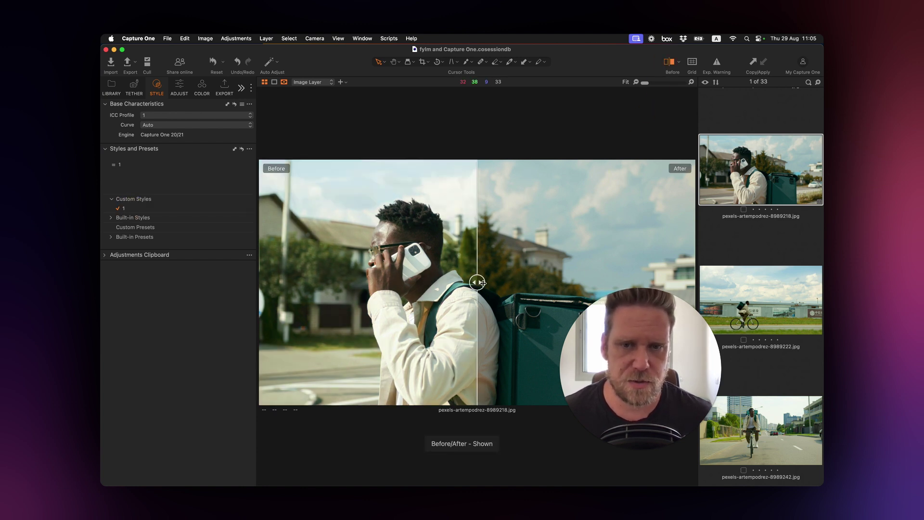
pyautogui.moveTo(481, 283); pyautogui.dragTo(417, 269)
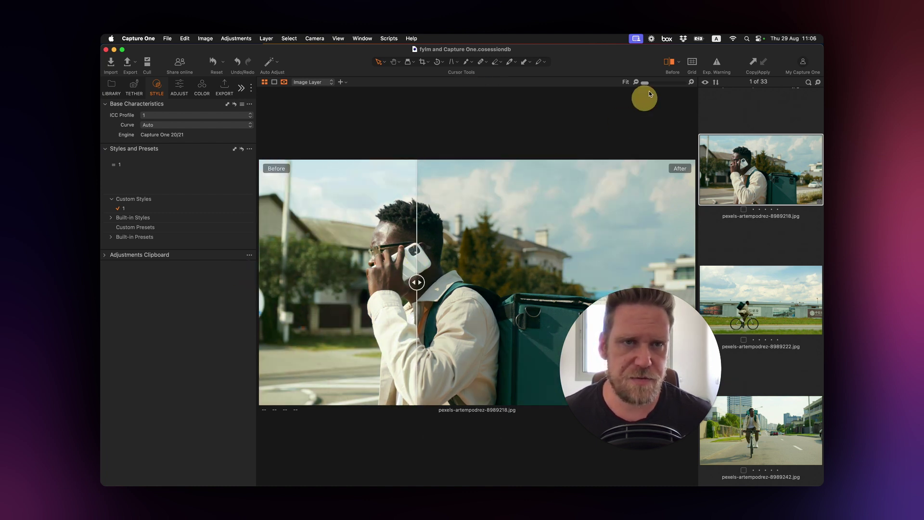
pyautogui.click(670, 63)
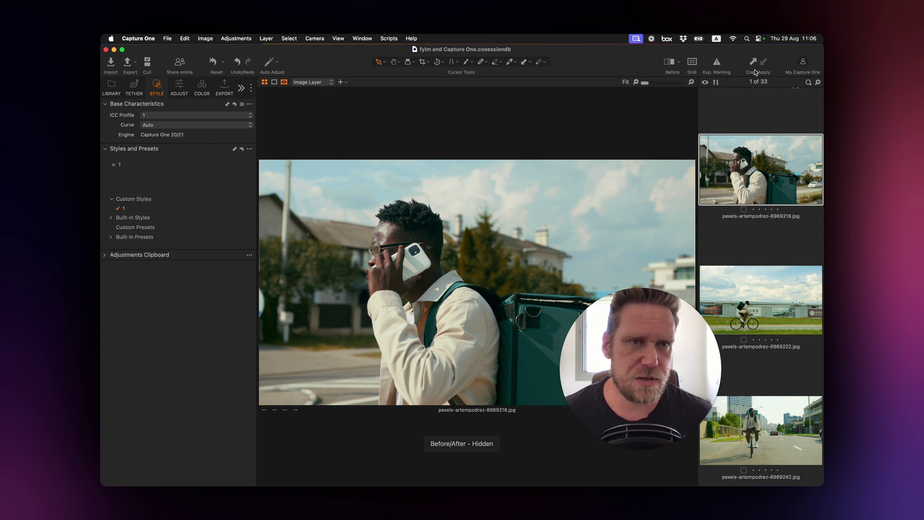
# Copy the adjustments of the phone photo and apply them to pexels-artempodrez-8989222.jpg.
pyautogui.click(754, 70)
pyautogui.click(764, 309)
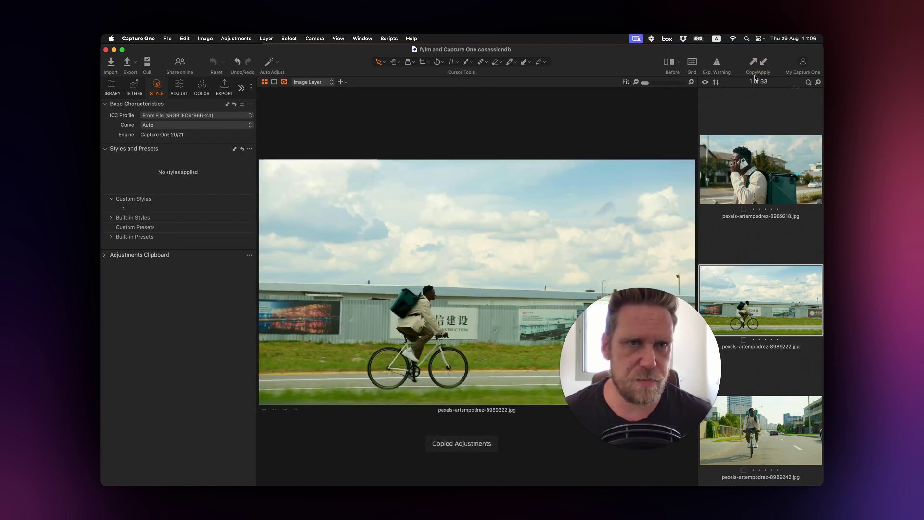
pyautogui.click(764, 62)
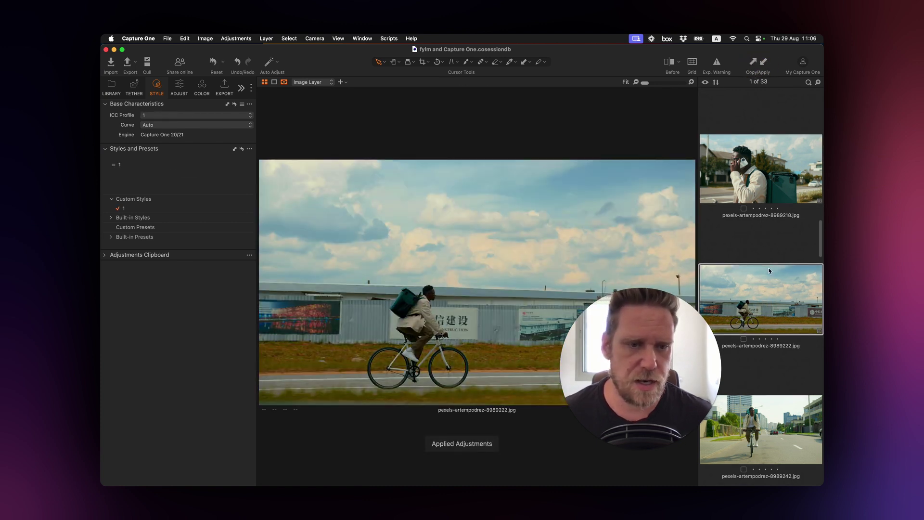
# Apply the copied adjustments to pexels-artempodrez-8989331.jpg, the photo of the man holding boxes.
pyautogui.scroll(-10, 769, 271)
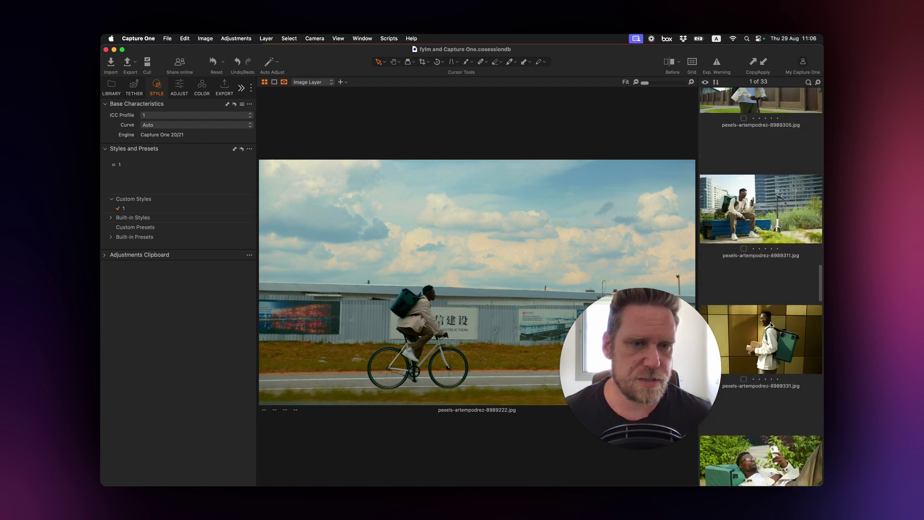
pyautogui.click(771, 324)
pyautogui.click(764, 62)
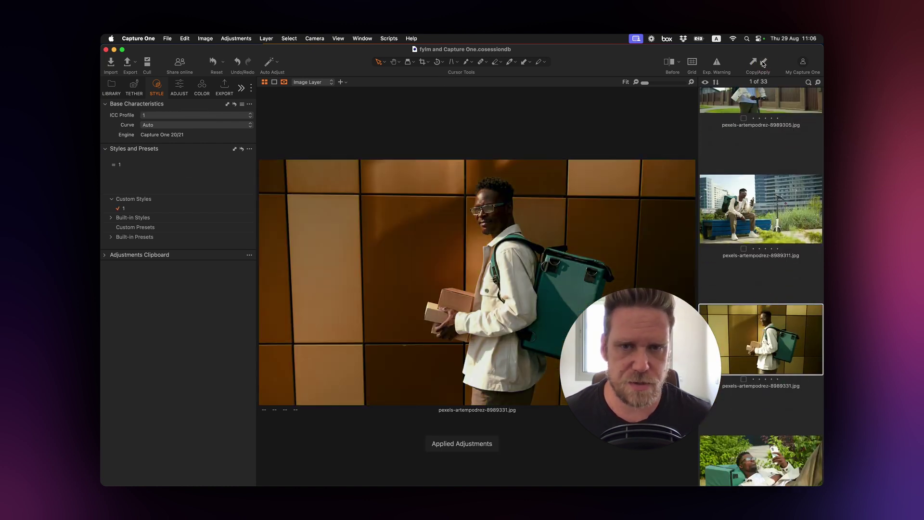
# Compare the photo of the man holding boxes before and after the style, and close the comparison.
pyautogui.click(666, 67)
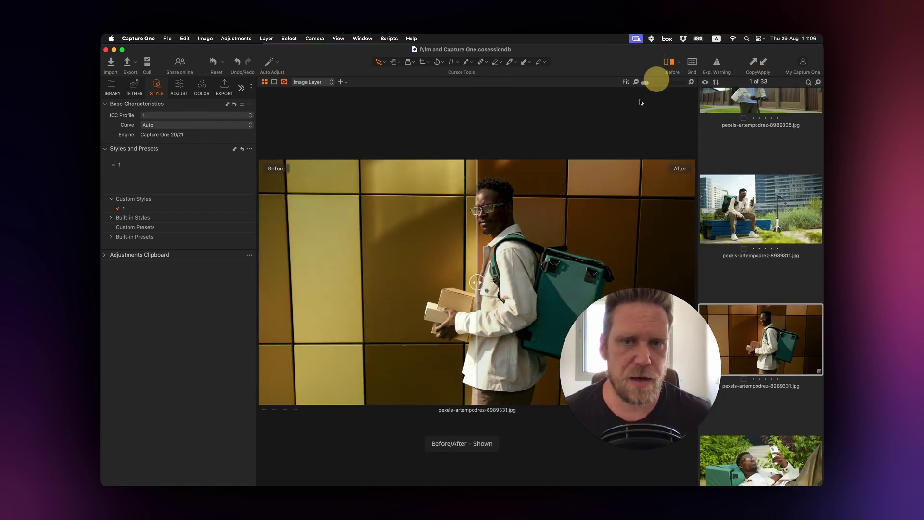
pyautogui.moveTo(476, 283); pyautogui.dragTo(355, 267)
pyautogui.click(671, 66)
pyautogui.scroll(-10, 756, 294)
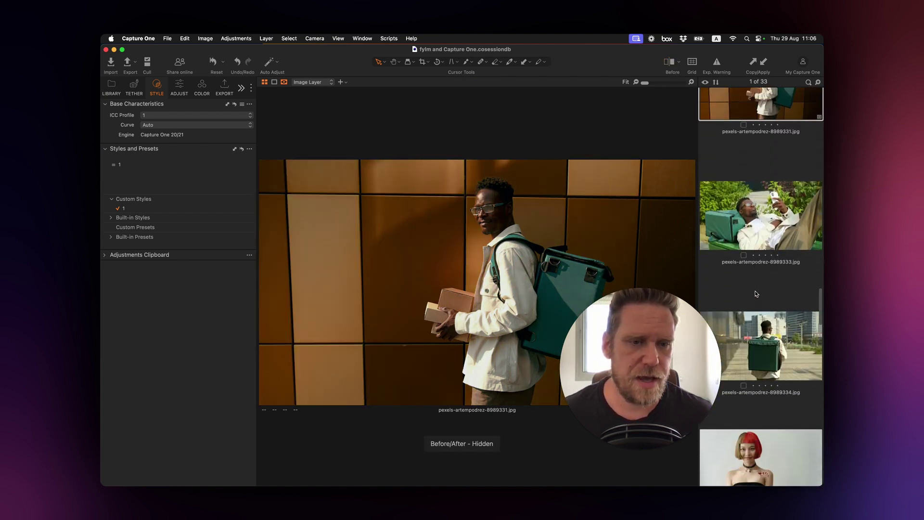
# Apply the copied adjustments to pexels-artempodrez-8988543.jpg, the photo of the man with boxes facing the camera.
pyautogui.scroll(-15, 756, 294)
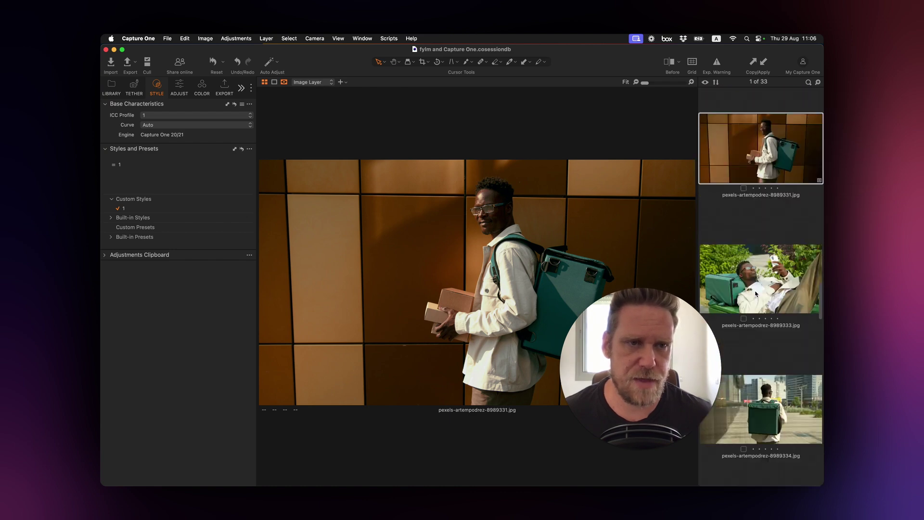
pyautogui.scroll(8, 756, 294)
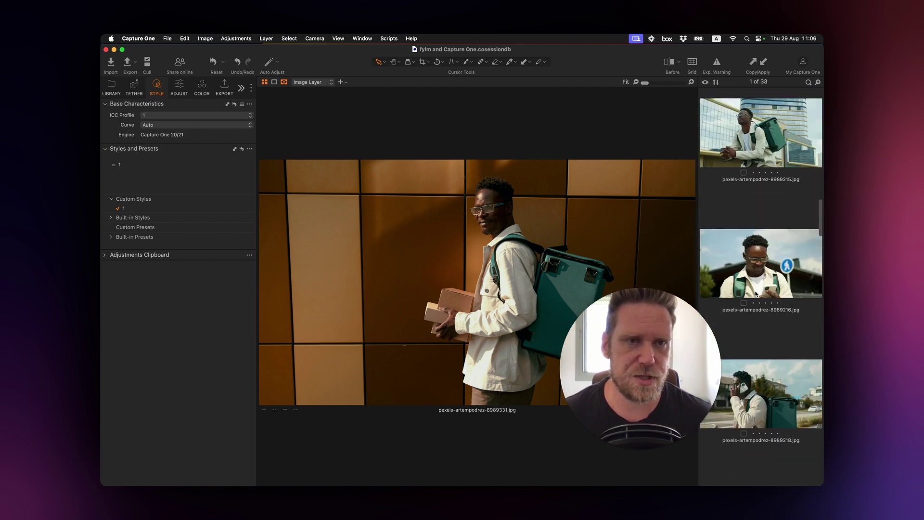
pyautogui.scroll(10, 762, 291)
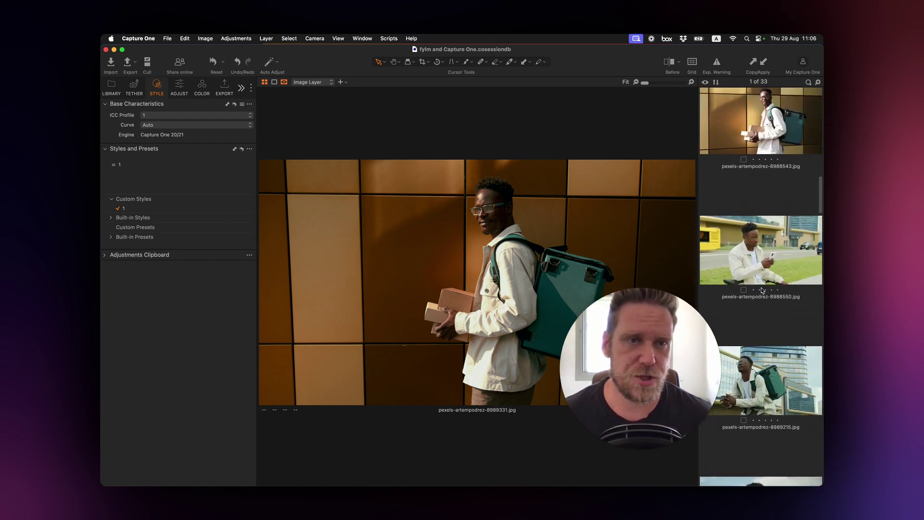
pyautogui.scroll(10, 763, 290)
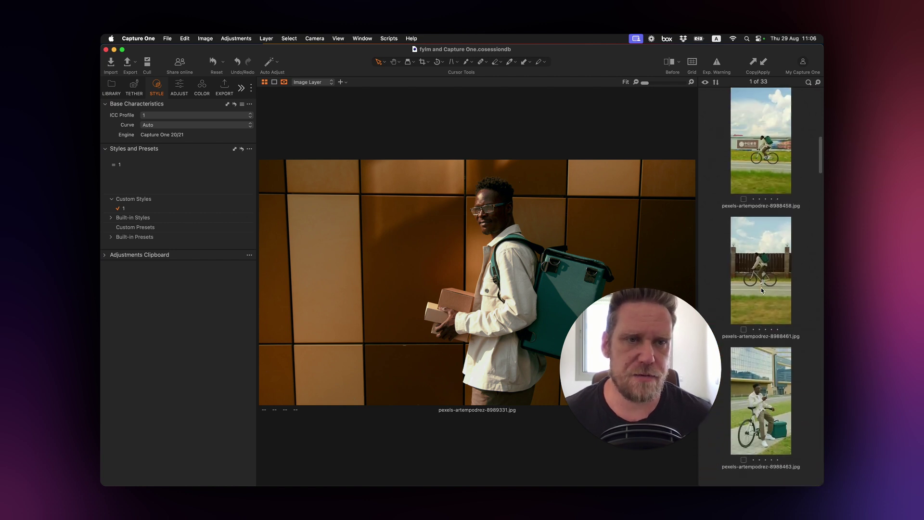
pyautogui.scroll(-3, 762, 291)
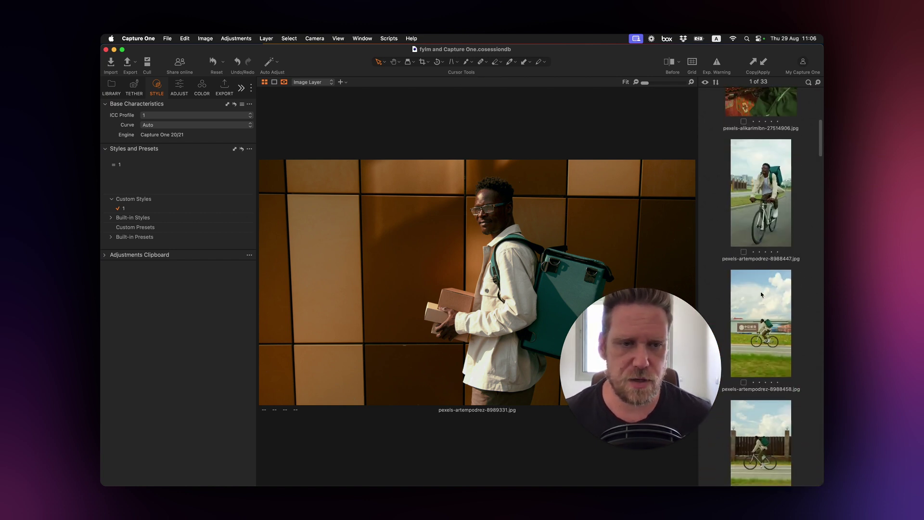
pyautogui.click(774, 217)
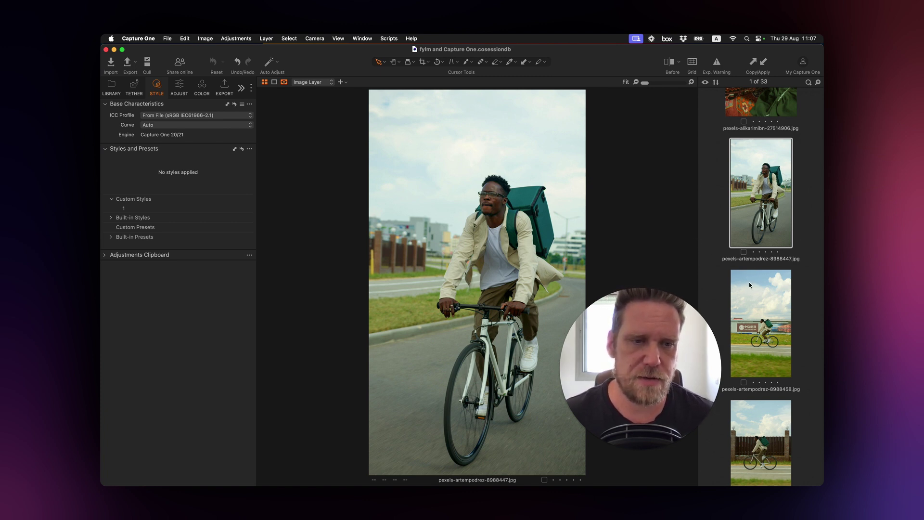
pyautogui.scroll(-10, 750, 285)
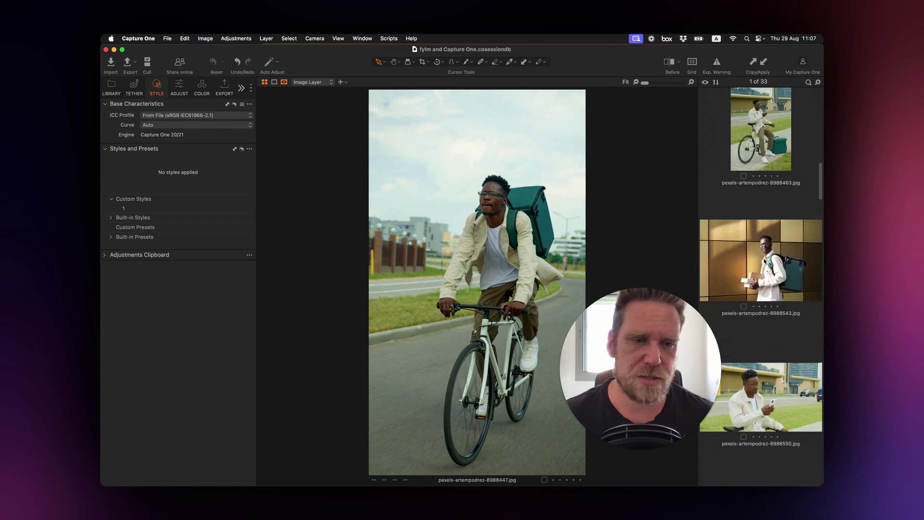
pyautogui.click(751, 284)
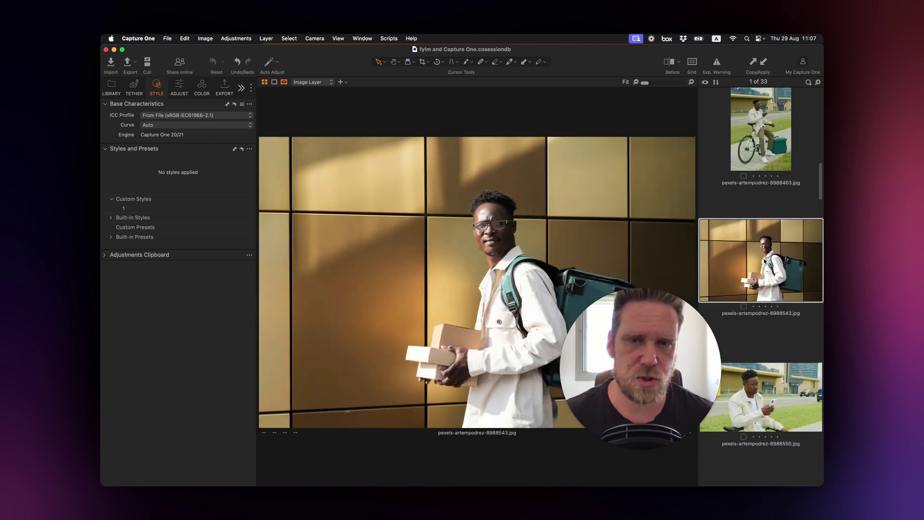
pyautogui.click(763, 62)
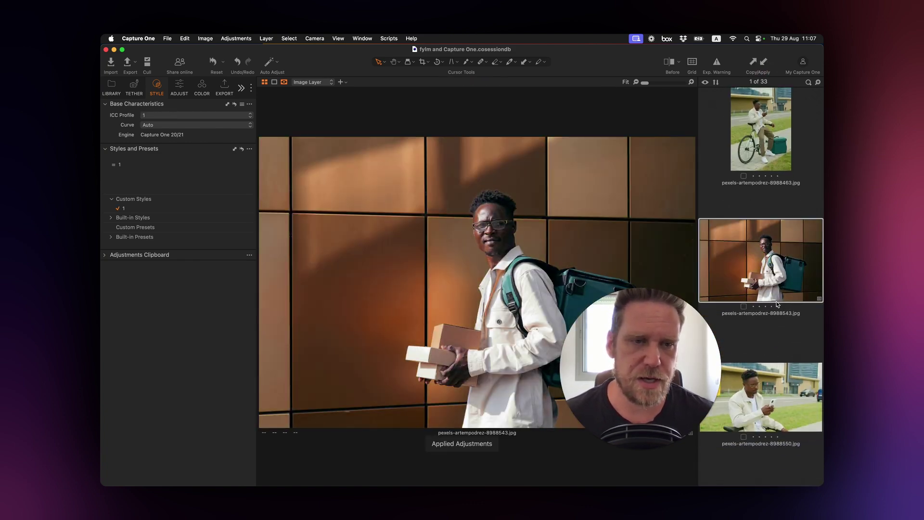
# View the styled phone photo, pexels-artempodrez-8989218.jpg.
pyautogui.scroll(-6, 775, 301)
pyautogui.scroll(-3, 775, 301)
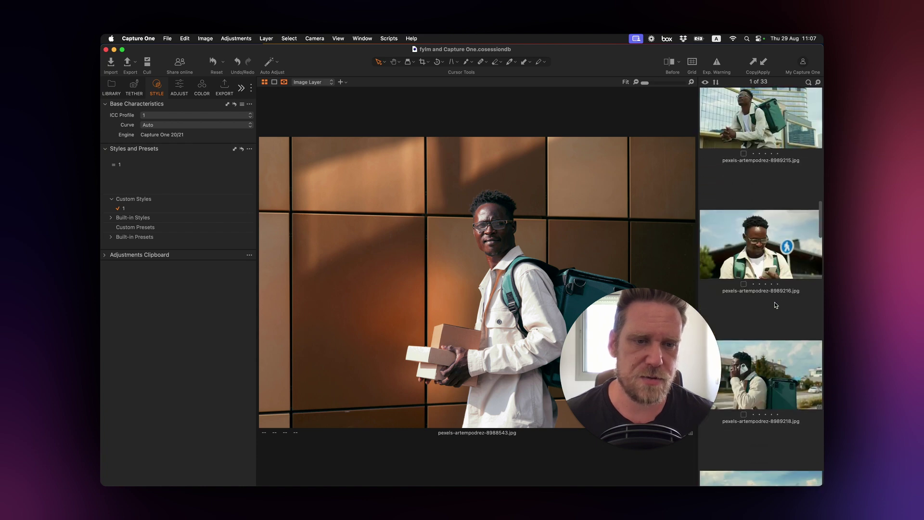
pyautogui.click(765, 297)
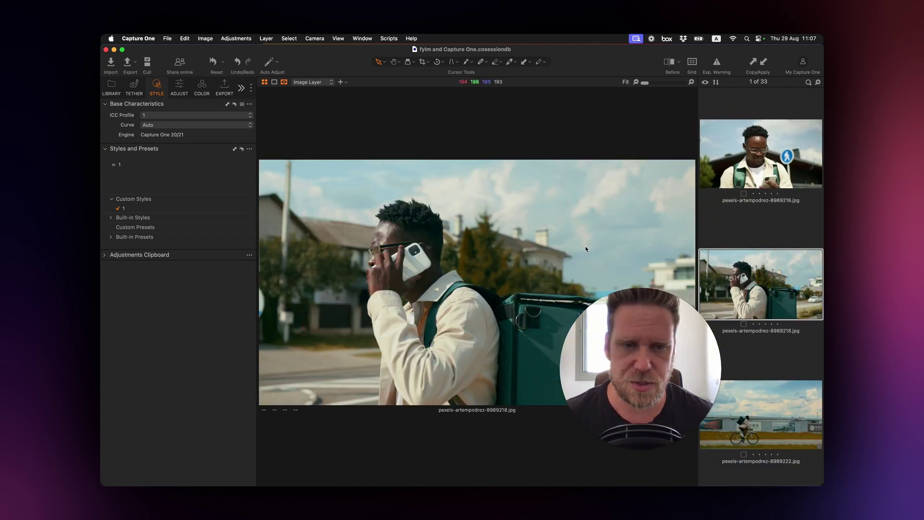
# Open the raw photo _DSC6178.ARW, the man in the brown jacket standing on the stones.
pyautogui.scroll(-3, 738, 306)
pyautogui.scroll(-15, 737, 306)
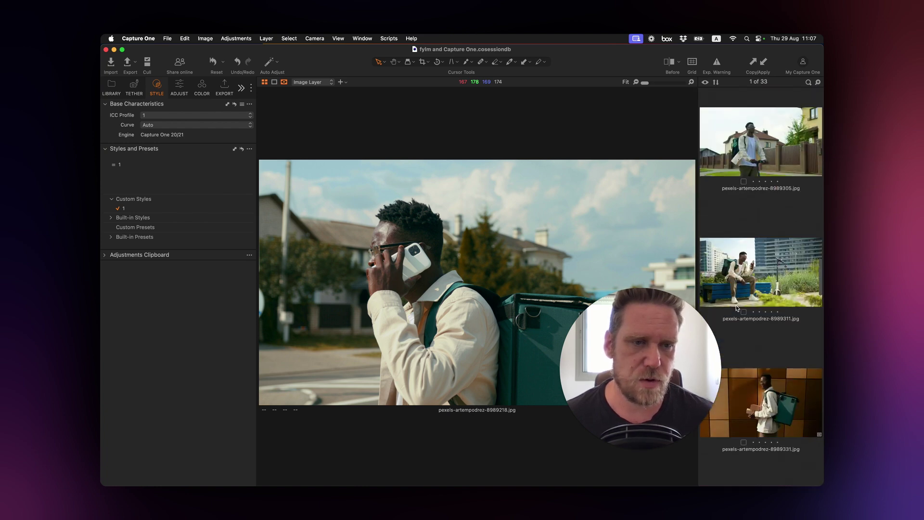
pyautogui.scroll(-10, 735, 305)
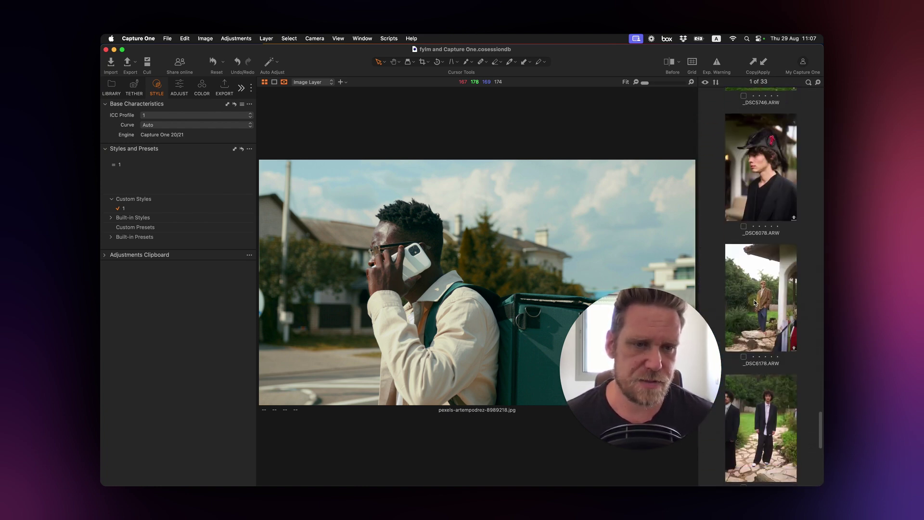
pyautogui.click(742, 314)
pyautogui.scroll(-4, 771, 306)
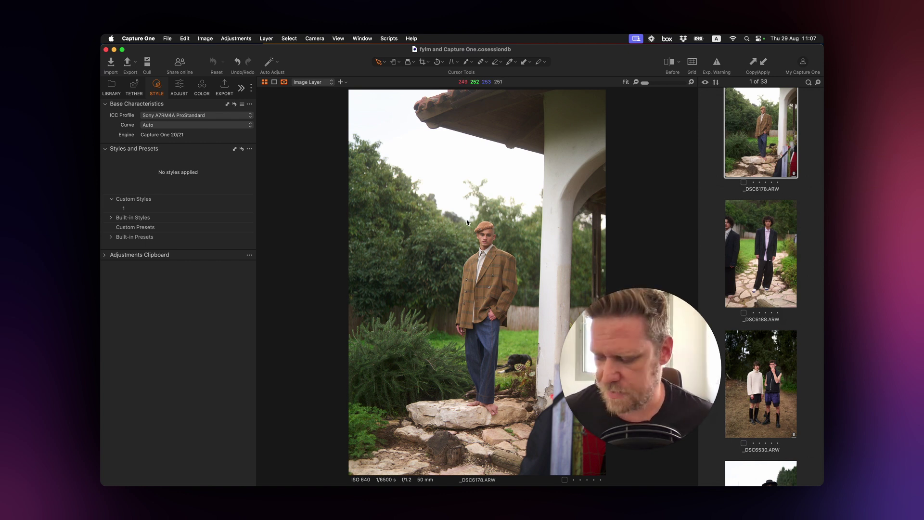
# Switch to fylm.ai and open _DSC6178.arw from the project's media.
pyautogui.press('super+Tab')
pyautogui.press('super+Tab')
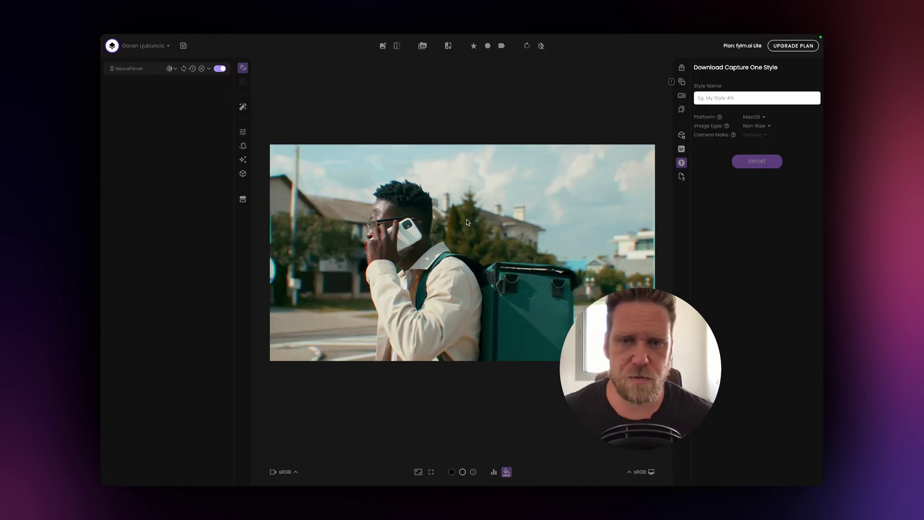
pyautogui.click(682, 68)
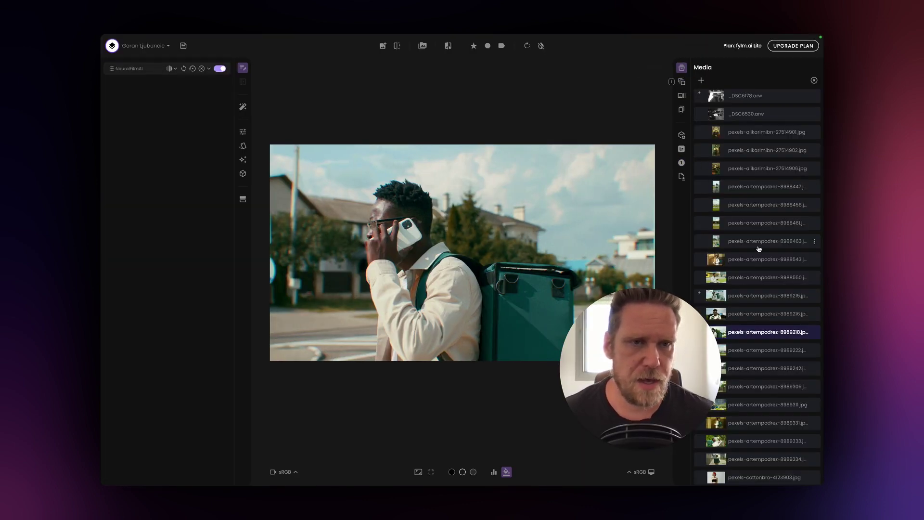
pyautogui.scroll(3, 759, 249)
pyautogui.click(720, 191)
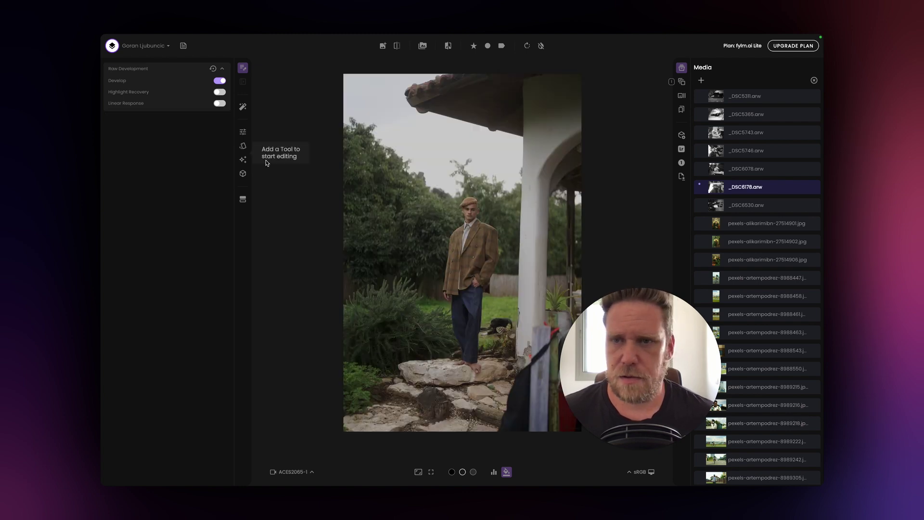
pyautogui.click(501, 201)
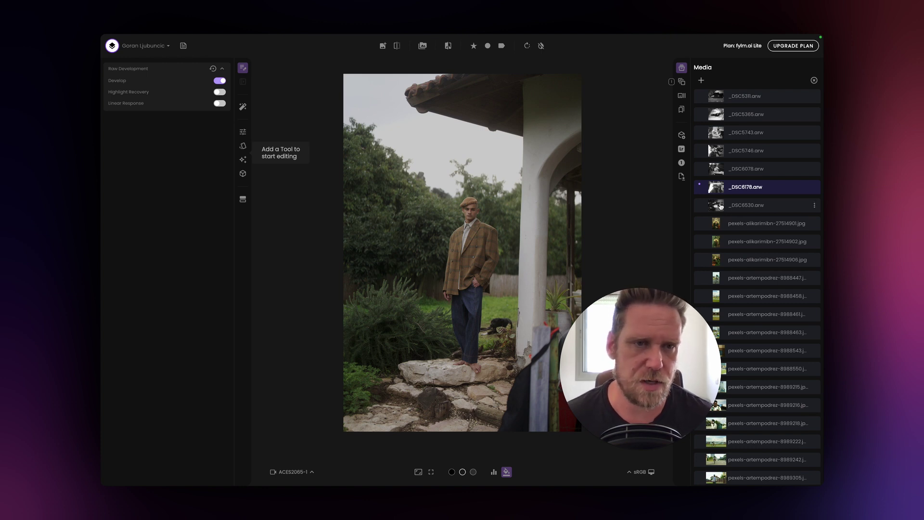
# Look through the raw photos _DSC6530, _DSC6078, _DSC5746, _DSC5743, _DSC5365 and _DSC5311 in their undeveloped state.
pyautogui.click(719, 206)
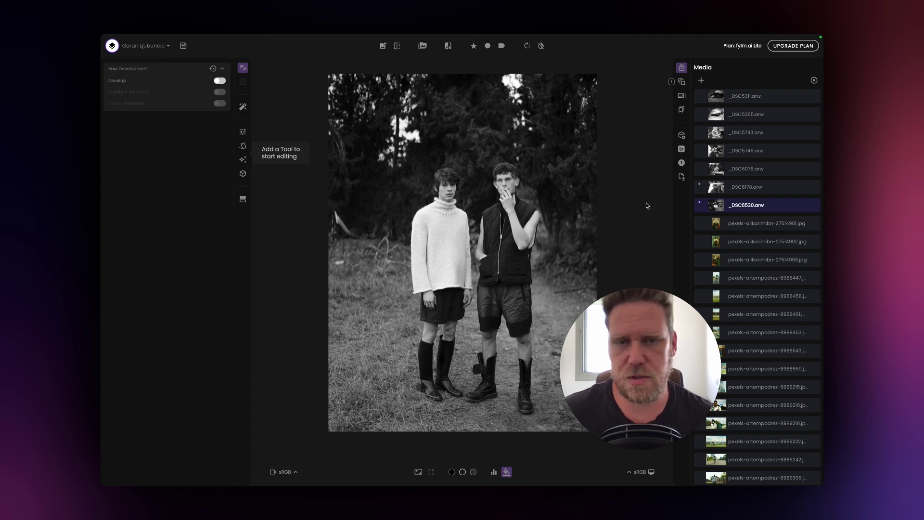
pyautogui.click(719, 171)
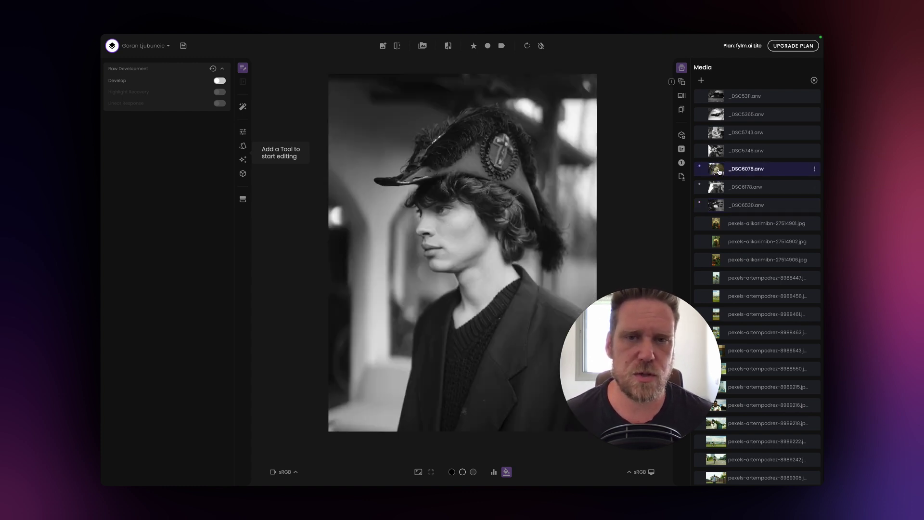
pyautogui.scroll(2, 469, 230)
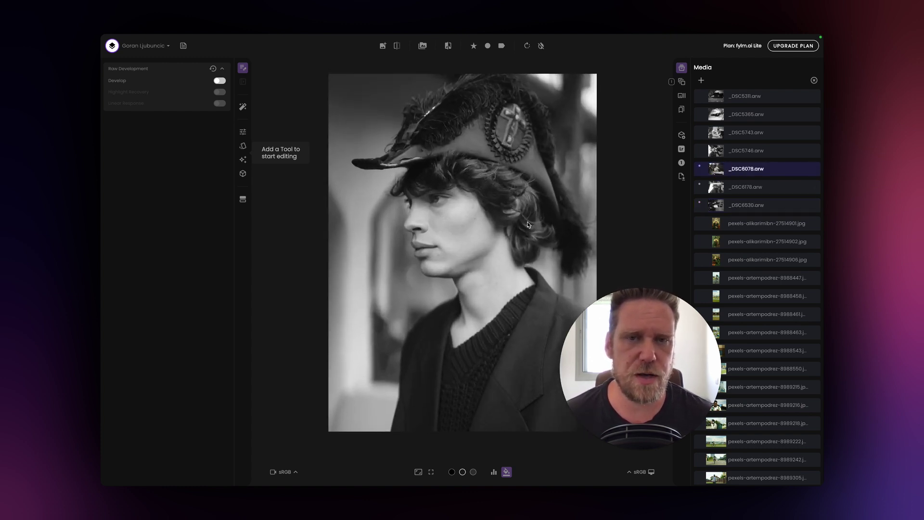
pyautogui.scroll(-1, 528, 224)
pyautogui.click(718, 154)
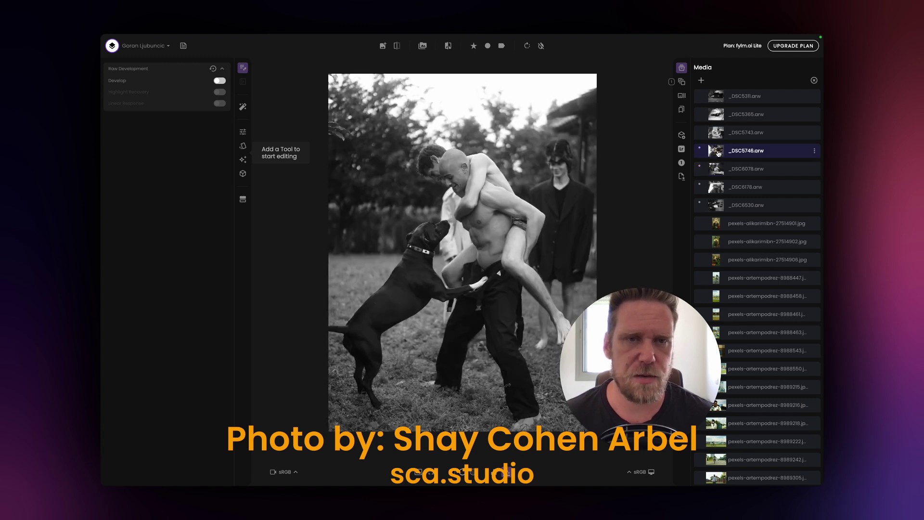
pyautogui.click(718, 136)
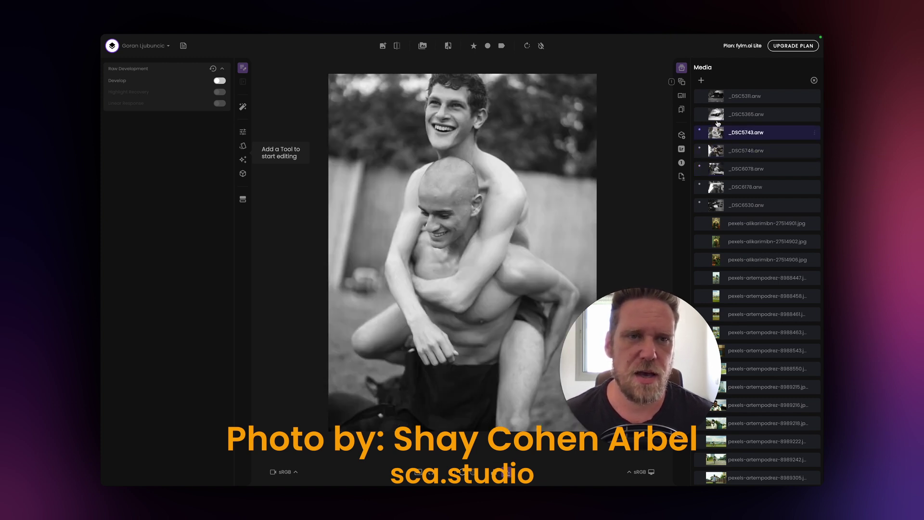
pyautogui.click(718, 123)
pyautogui.click(718, 99)
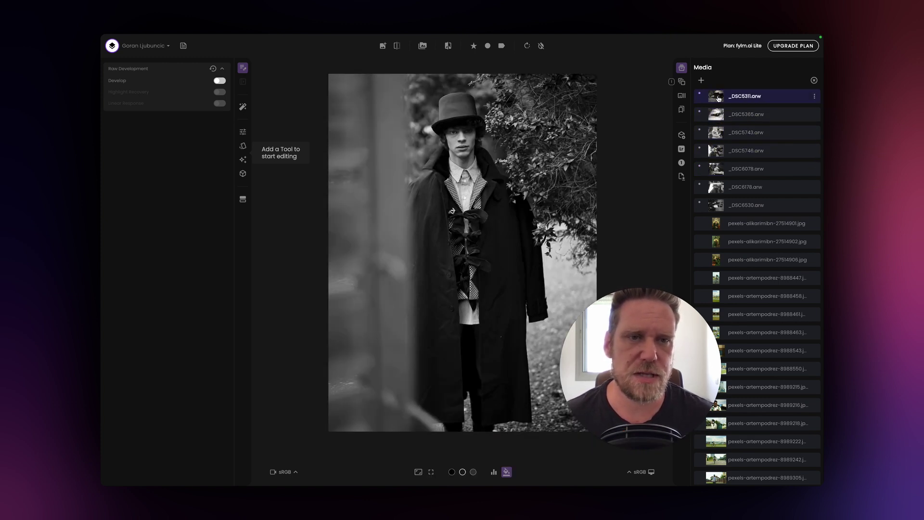
# Open _DSC6530.arw and enable Develop in its Raw Development settings.
pyautogui.click(723, 208)
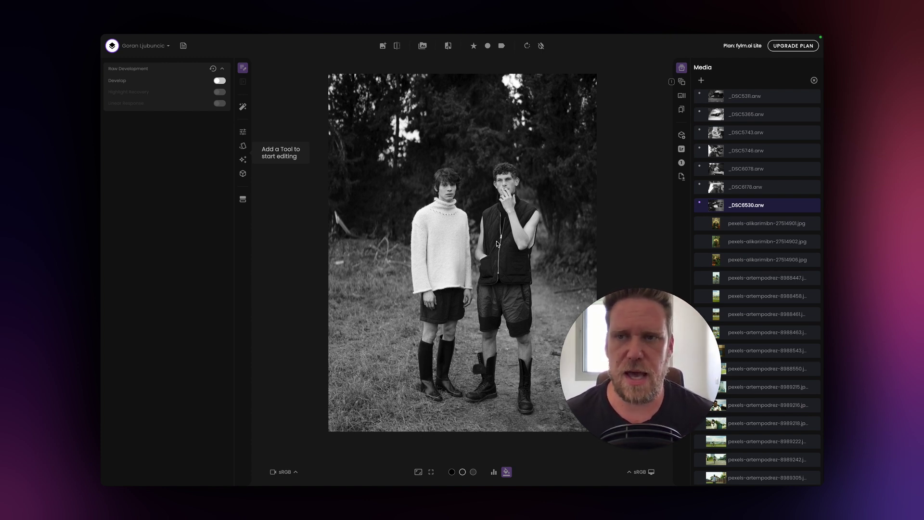
pyautogui.click(220, 81)
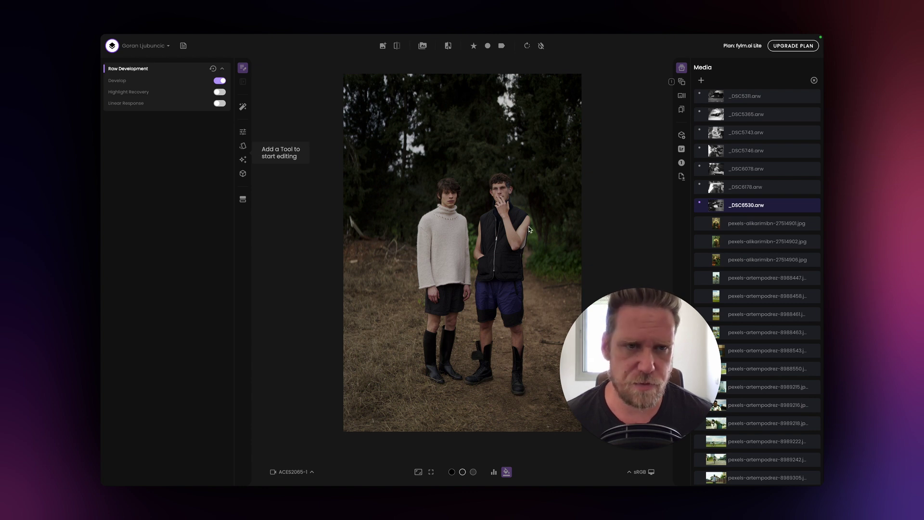
# Open _DSC6178.arw and compare its developed look with the same raw photo in Capture One, ending in fylm.ai.
pyautogui.click(724, 187)
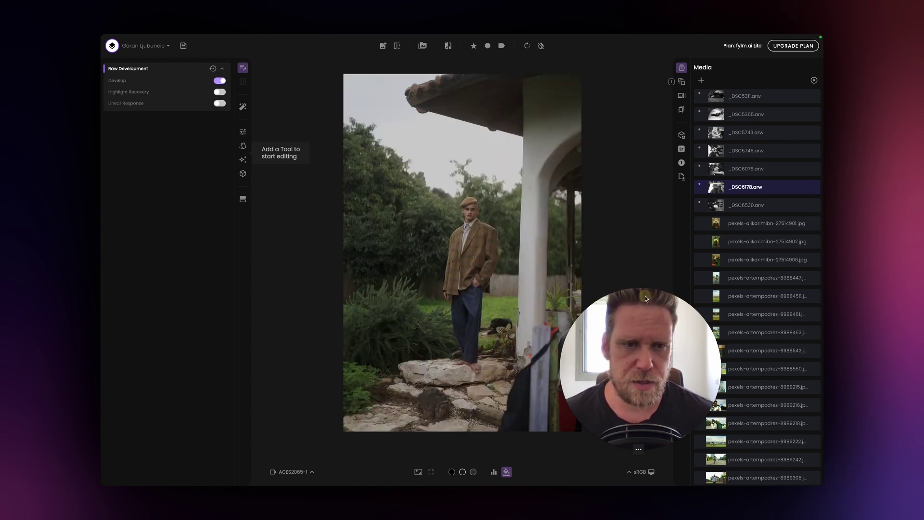
pyautogui.moveTo(645, 298); pyautogui.dragTo(682, 295)
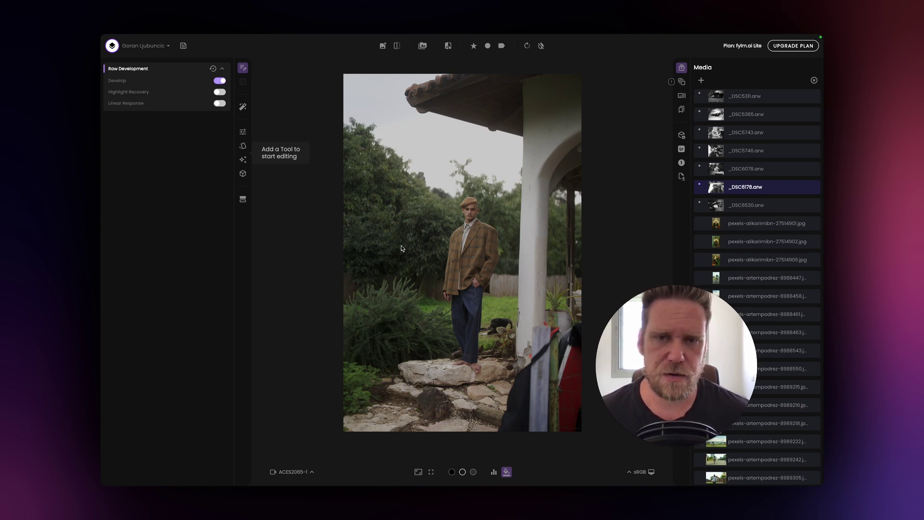
pyautogui.press('super+Tab')
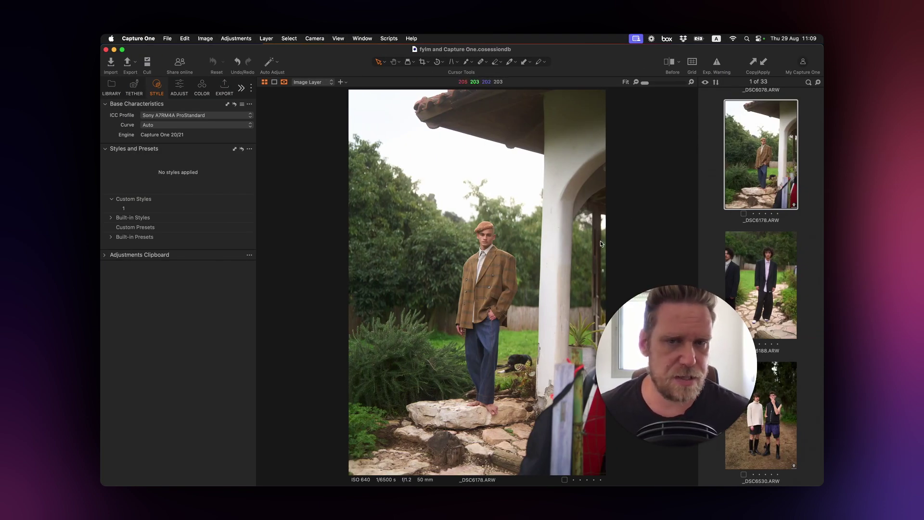
pyautogui.press('super+Tab')
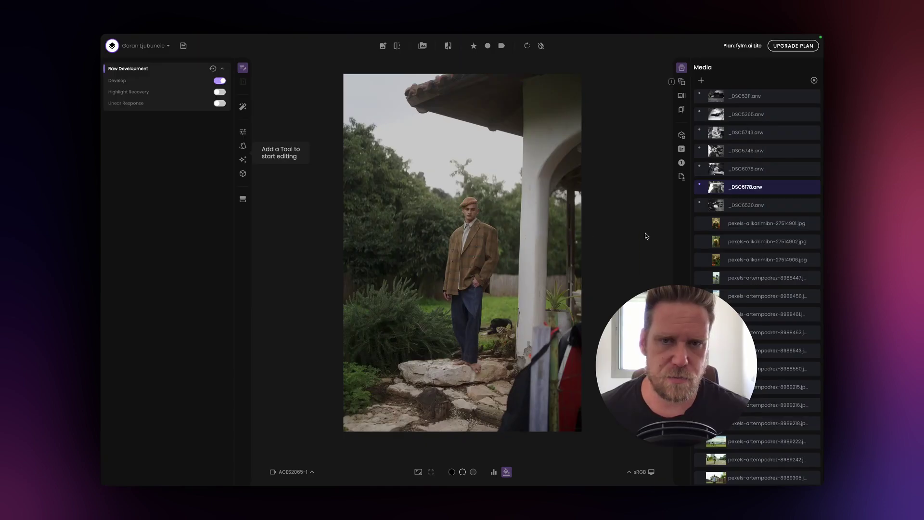
pyautogui.hotkey('ctrl', 'Left')
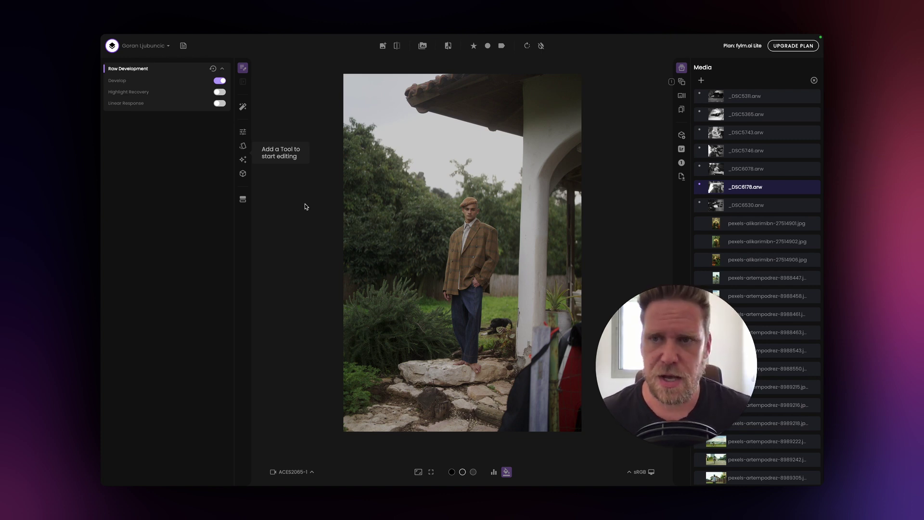
# Add a Hue/Saturation adjustment to _DSC6178.arw and raise the saturation slightly.
pyautogui.click(244, 134)
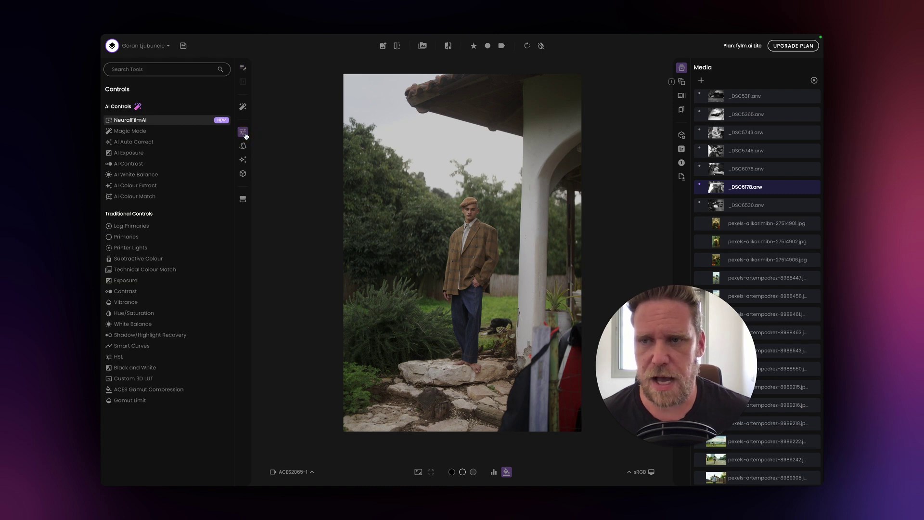
pyautogui.click(135, 314)
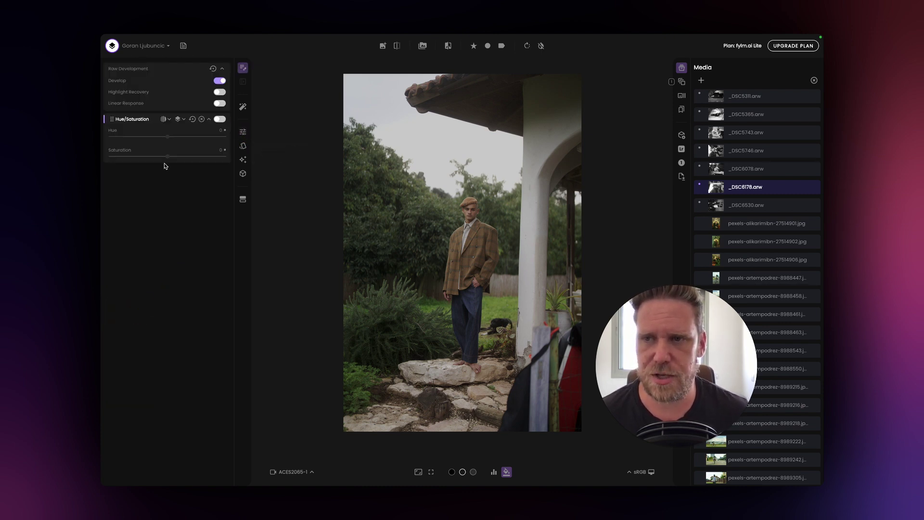
pyautogui.moveTo(168, 158); pyautogui.dragTo(184, 158)
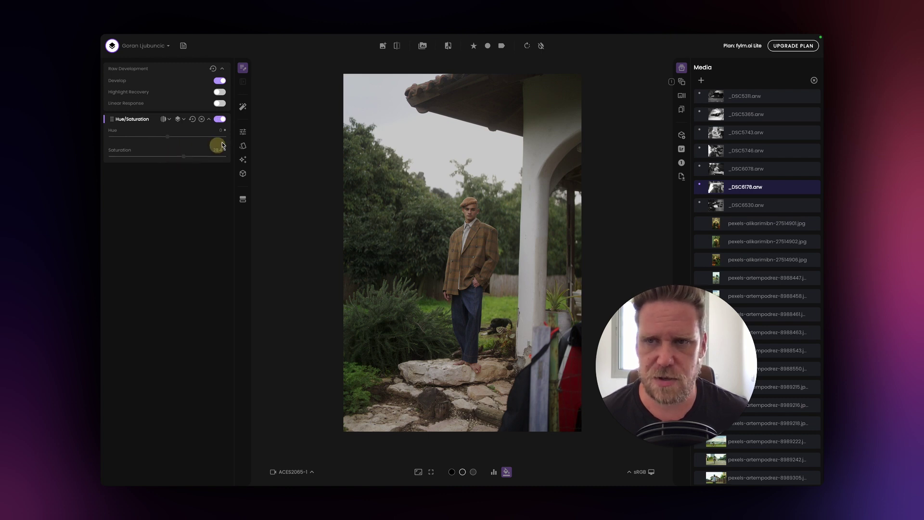
# Add a Vibrance adjustment to _DSC6178.arw and raise the vibrance to about 0.19.
pyautogui.click(243, 132)
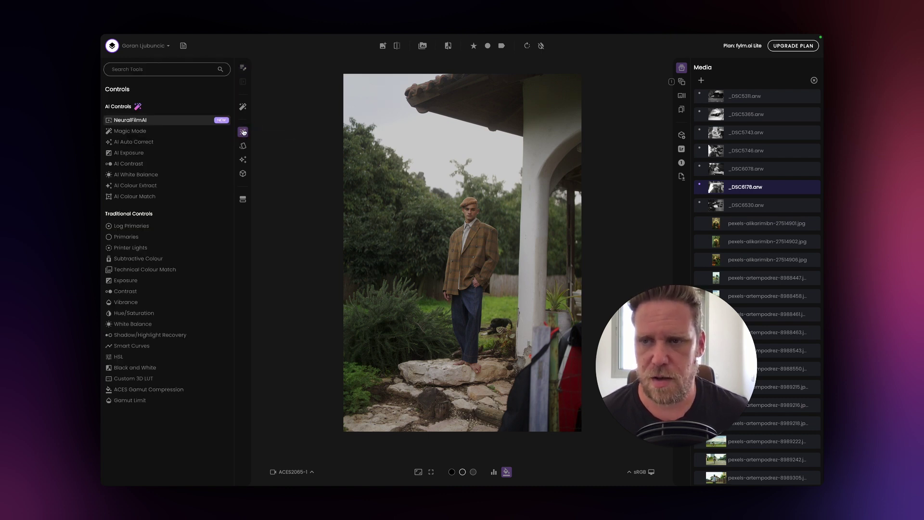
pyautogui.click(132, 304)
pyautogui.moveTo(169, 189); pyautogui.dragTo(179, 190)
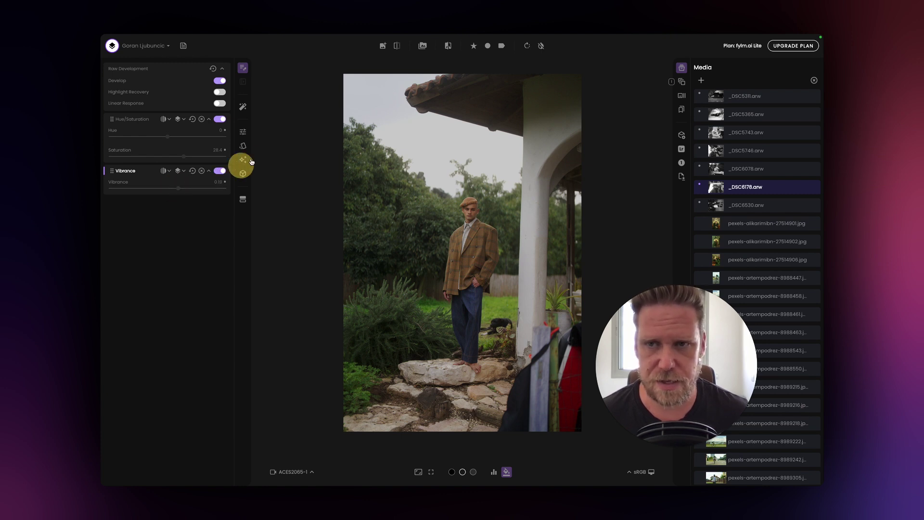
# Add a Smart Curves adjustment and move the curve's white point inward to brighten the highlights.
pyautogui.click(243, 131)
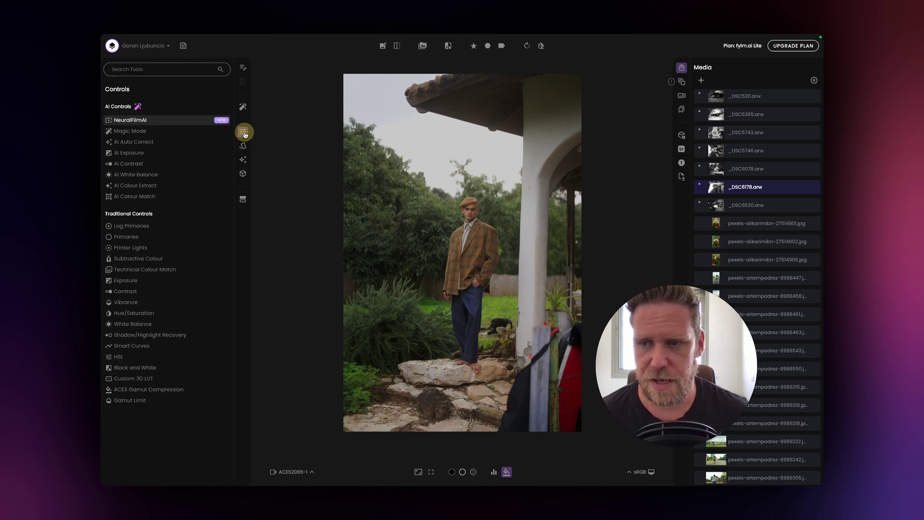
pyautogui.click(138, 347)
pyautogui.click(226, 232)
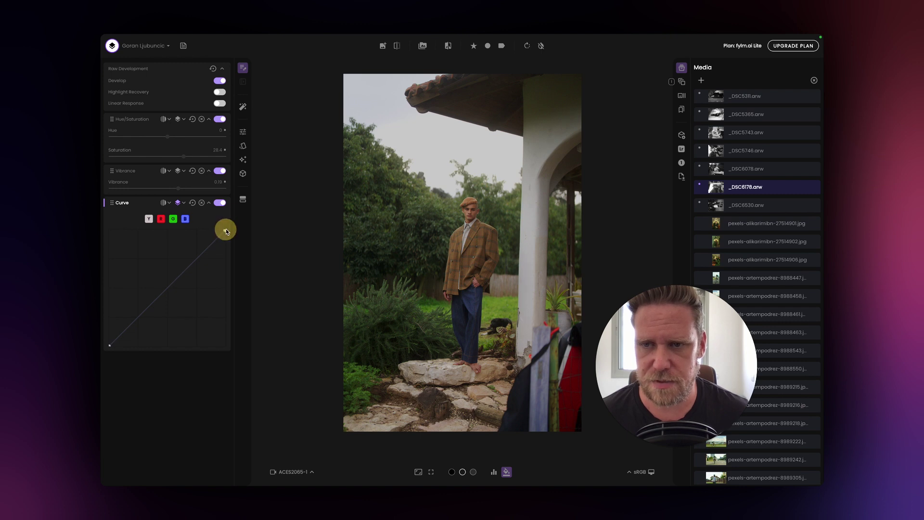
pyautogui.moveTo(225, 225); pyautogui.dragTo(221, 226)
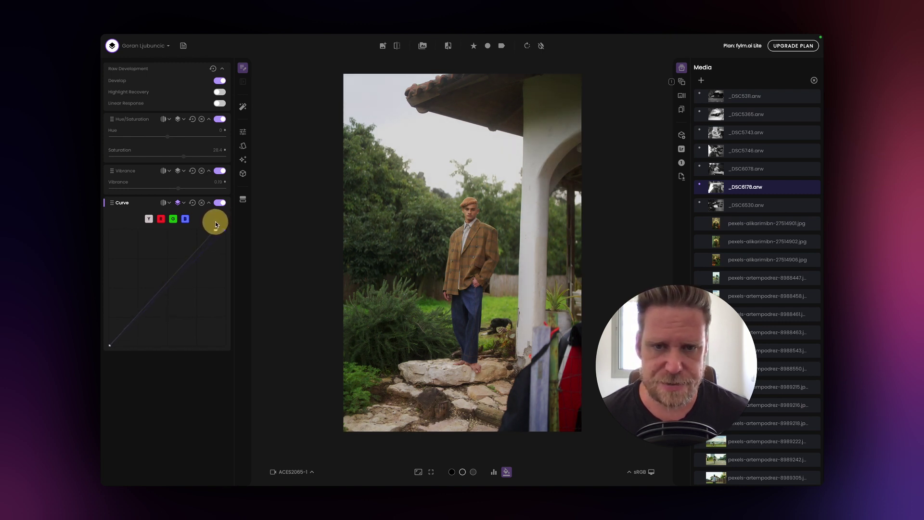
pyautogui.moveTo(214, 224); pyautogui.dragTo(214, 225)
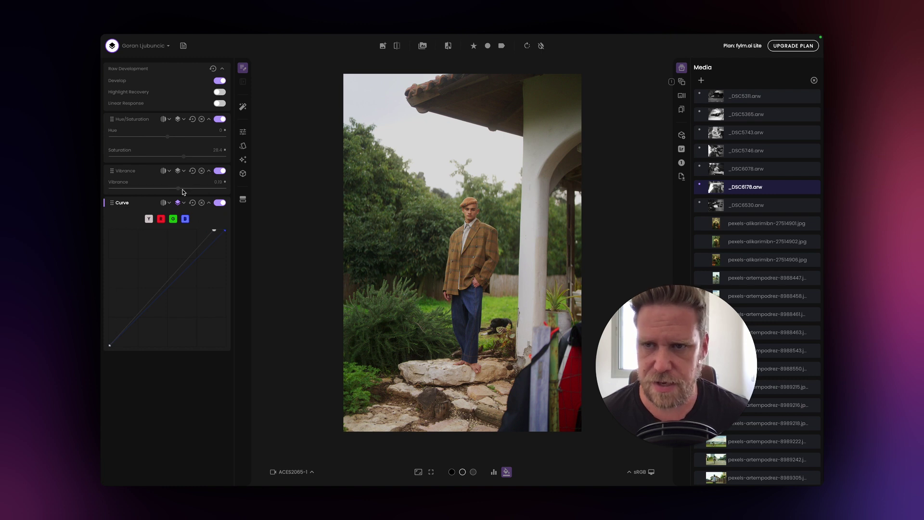
# Reduce the vibrance to about 0.15 and the saturation to 14.8.
pyautogui.moveTo(180, 190); pyautogui.dragTo(176, 188)
pyautogui.moveTo(178, 159); pyautogui.dragTo(177, 159)
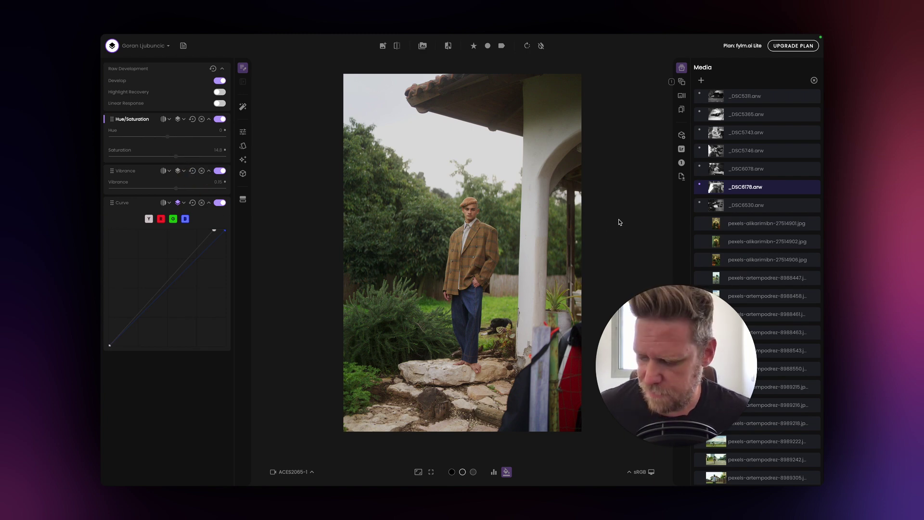
# Compare the adjusted _DSC6178.arw with the same raw photo in Capture One, ending back in fylm.ai.
pyautogui.press('super+Tab')
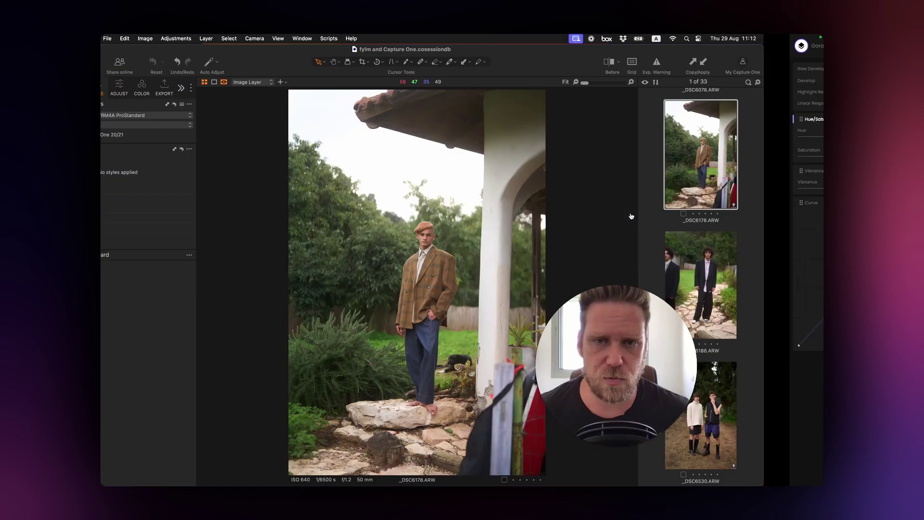
pyautogui.press('super+Tab')
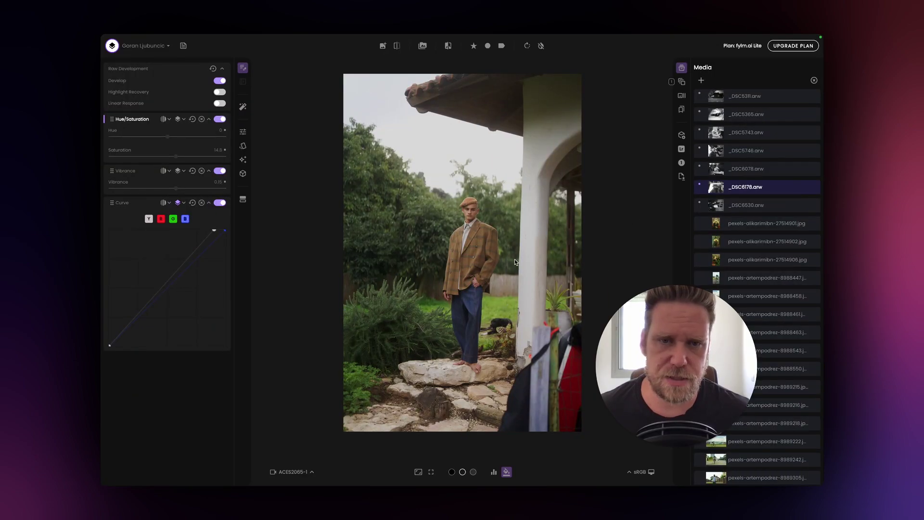
pyautogui.click(499, 231)
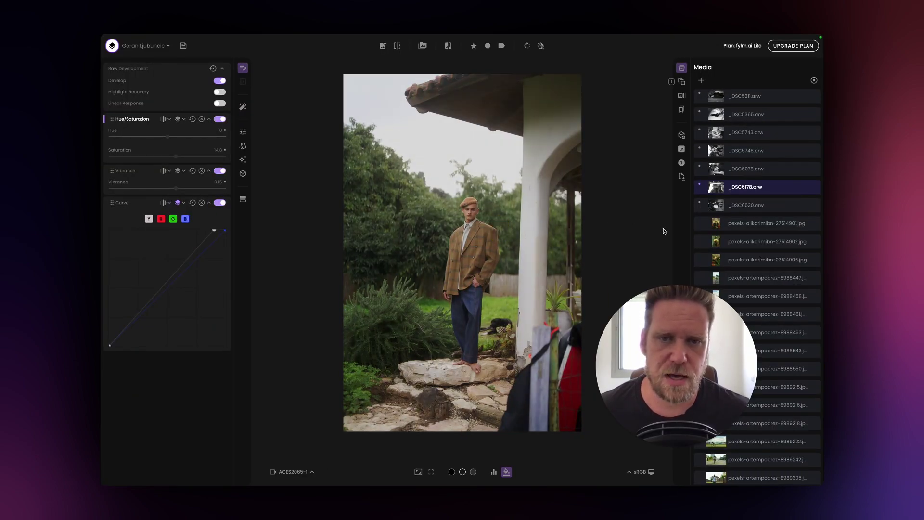
pyautogui.press('super+Tab')
pyautogui.press('super+Tab')
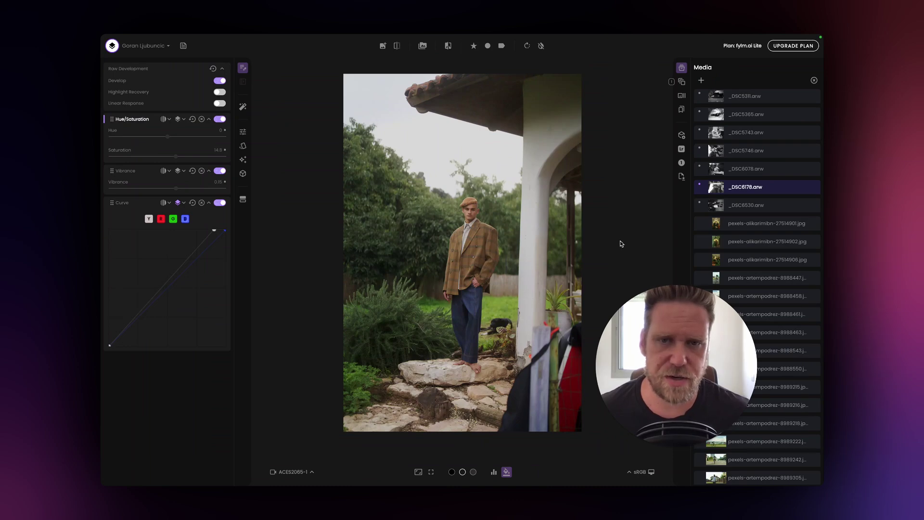
pyautogui.press('super+Tab')
pyautogui.press('super+Tab')
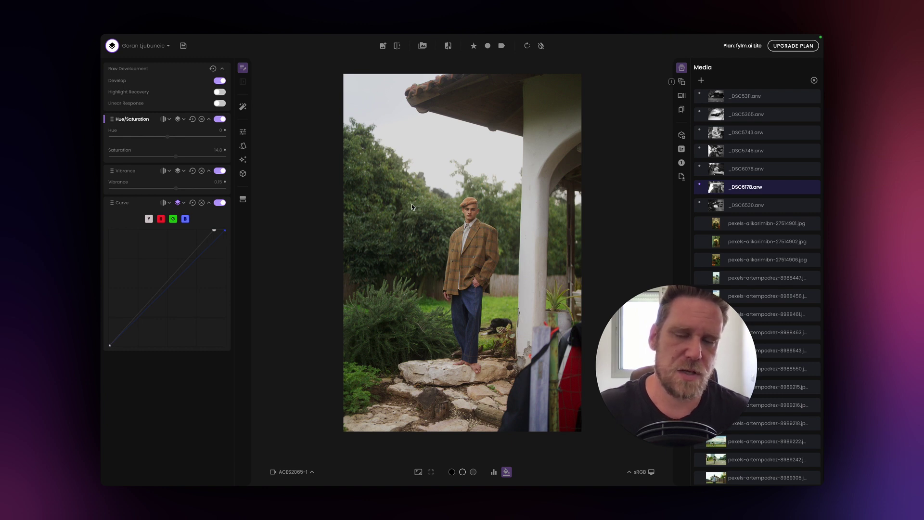
pyautogui.scroll(2, 394, 201)
pyautogui.scroll(-2, 393, 200)
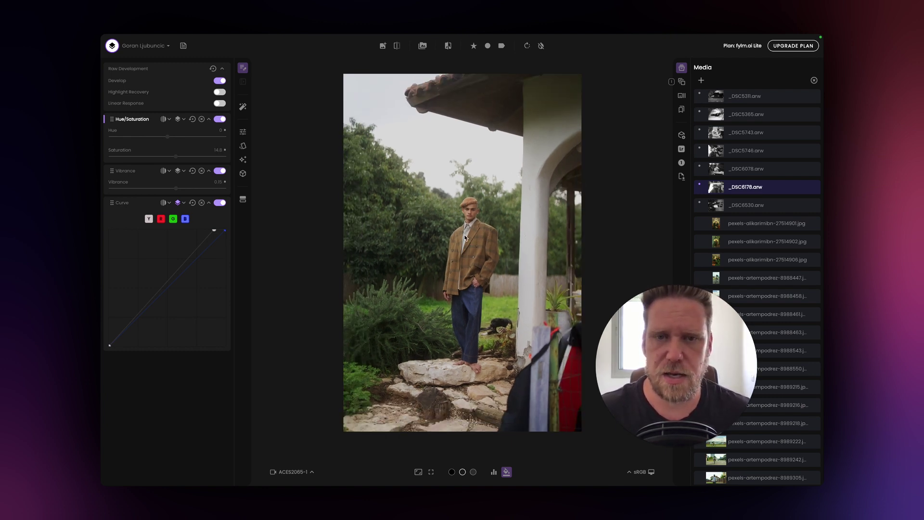
# Add a NeuralFilmAI adjustment with the Generic Film Stock model and raise its exposure to 0.24.
pyautogui.click(243, 132)
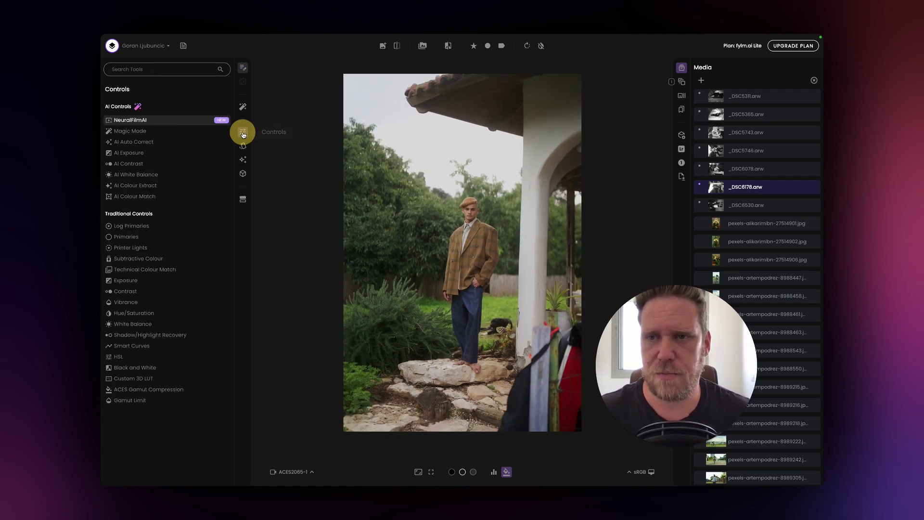
pyautogui.click(162, 121)
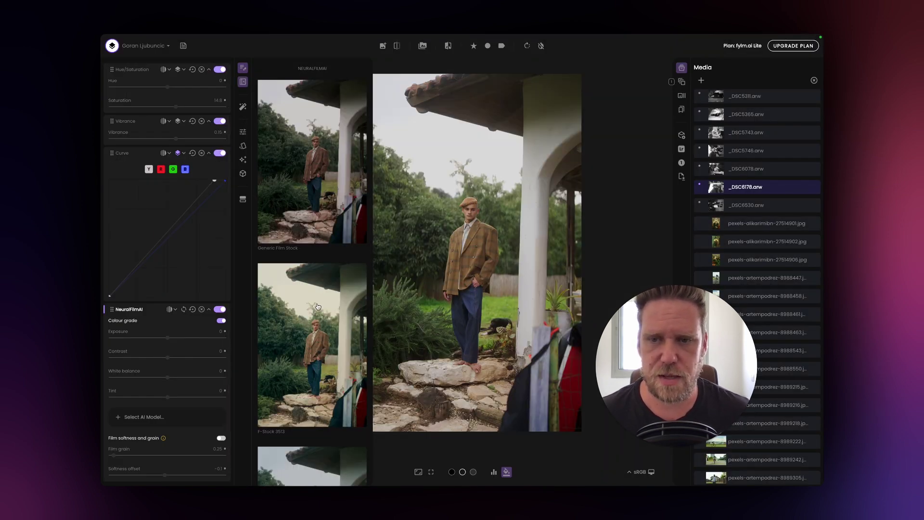
pyautogui.scroll(-10, 319, 307)
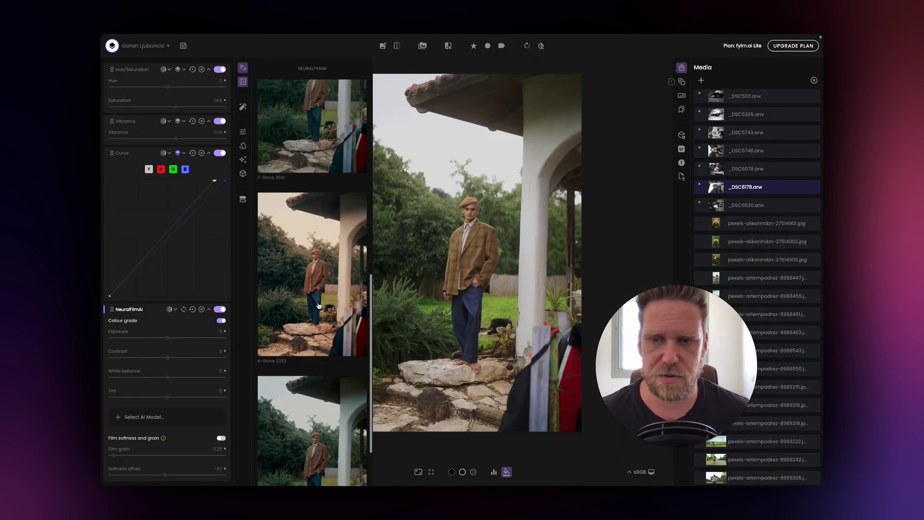
pyautogui.scroll(10, 318, 306)
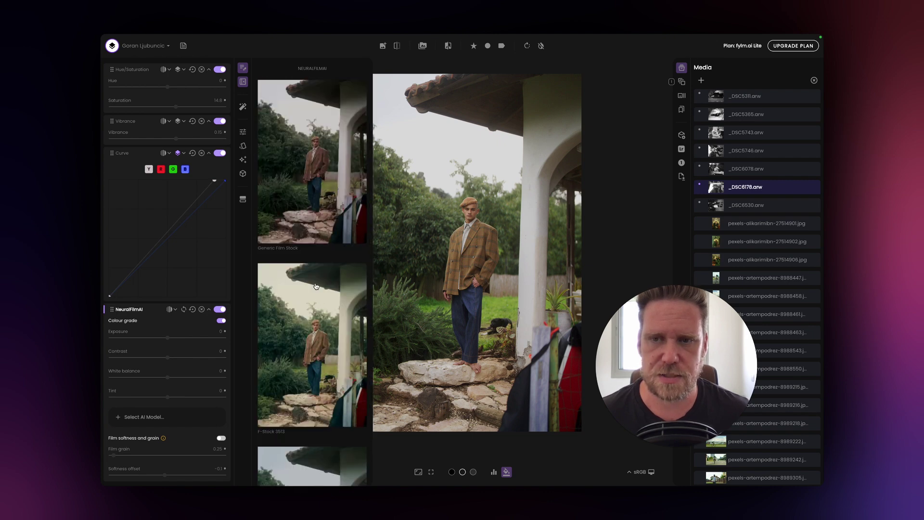
pyautogui.click(308, 216)
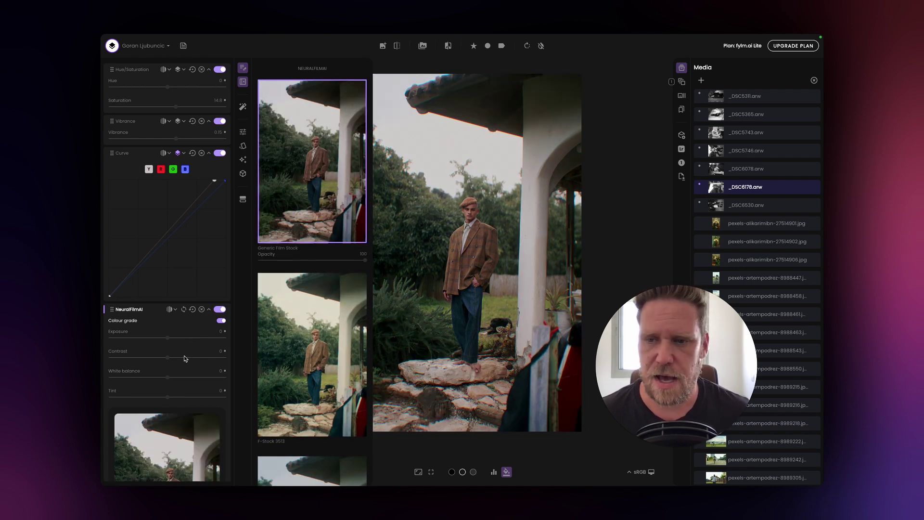
pyautogui.moveTo(169, 341); pyautogui.dragTo(171, 339)
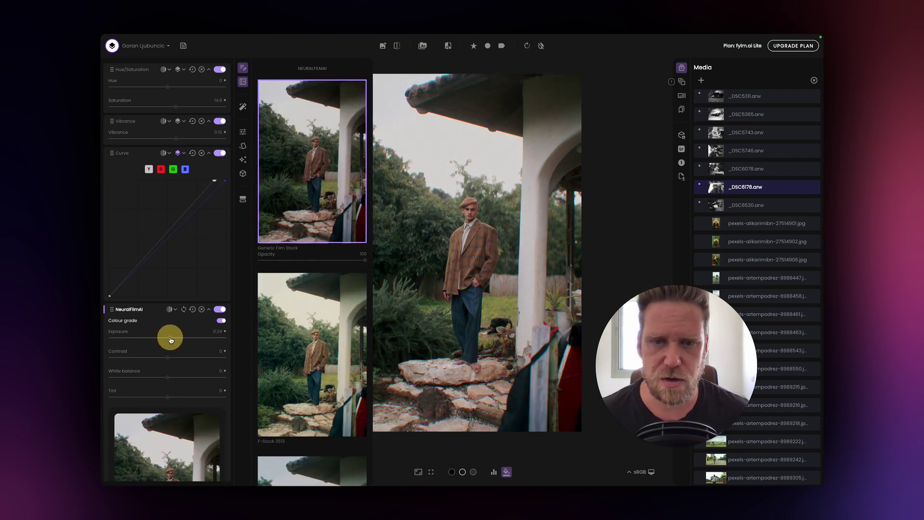
# Compare the graded photo with the original in full screen and return to the editor.
pyautogui.press('f')
pyautogui.click(473, 305)
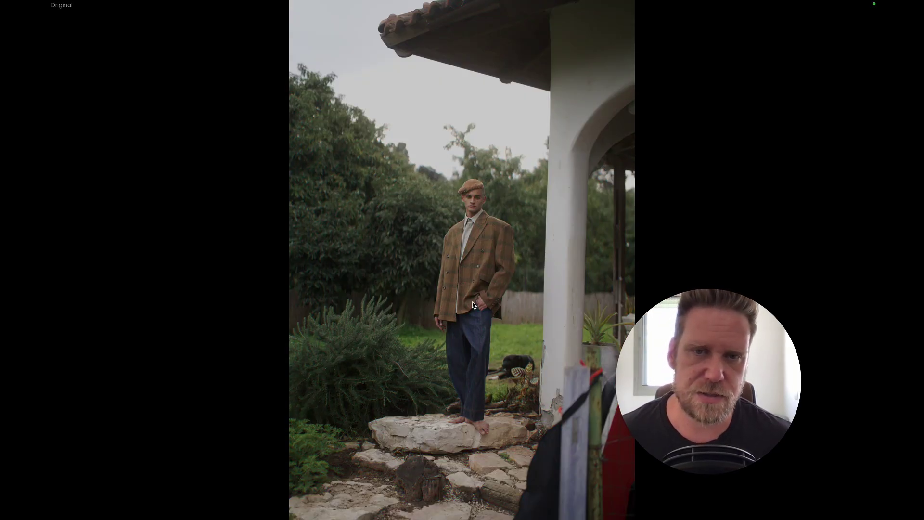
pyautogui.click(487, 340)
pyautogui.click(486, 331)
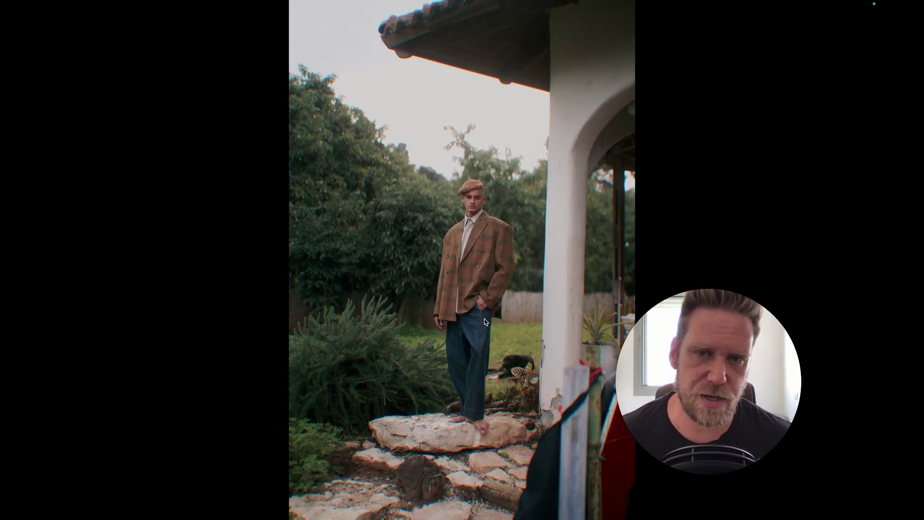
pyautogui.click(485, 323)
pyautogui.click(486, 322)
pyautogui.press('f')
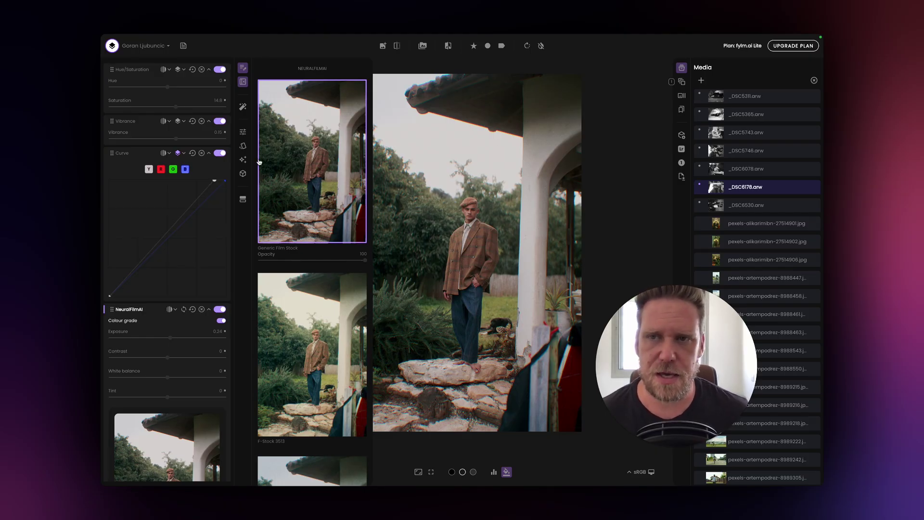
# Collapse the NeuralFilmAI settings and set the image type of the Capture One style export to Raw.
pyautogui.scroll(2, 196, 277)
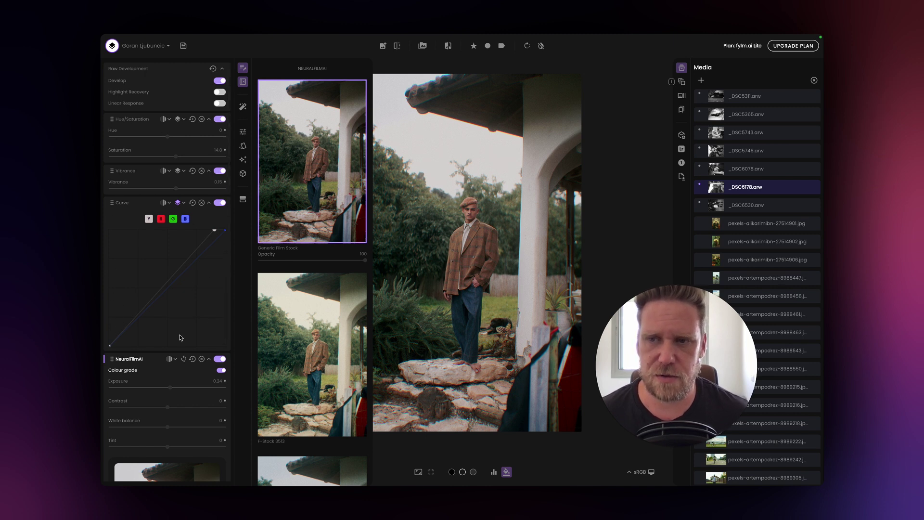
pyautogui.click(144, 359)
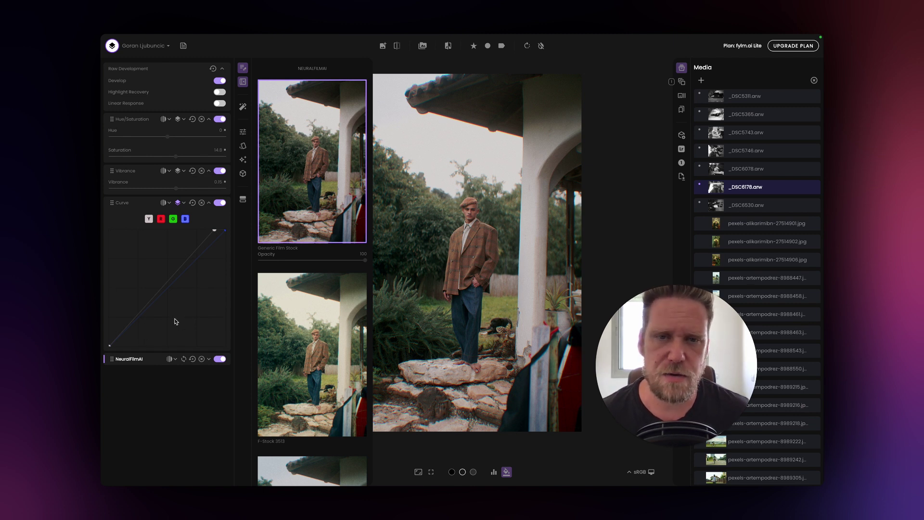
pyautogui.click(679, 163)
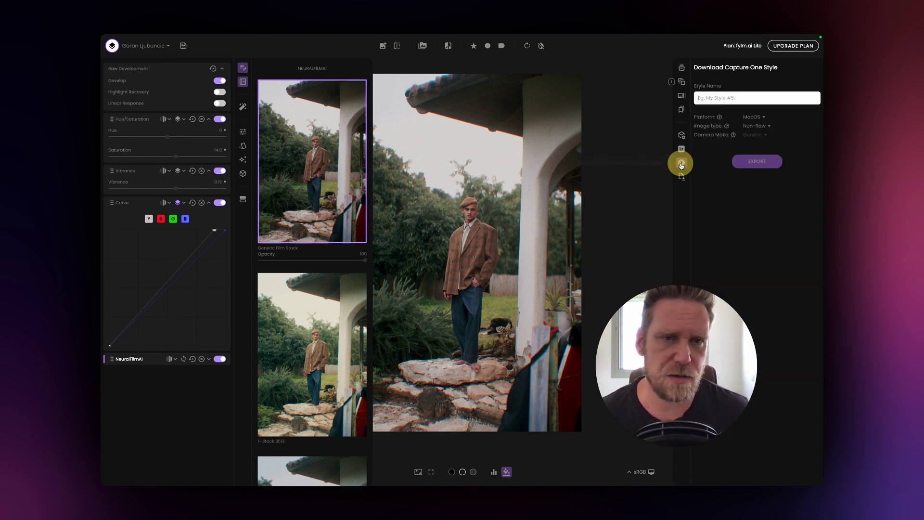
pyautogui.click(766, 126)
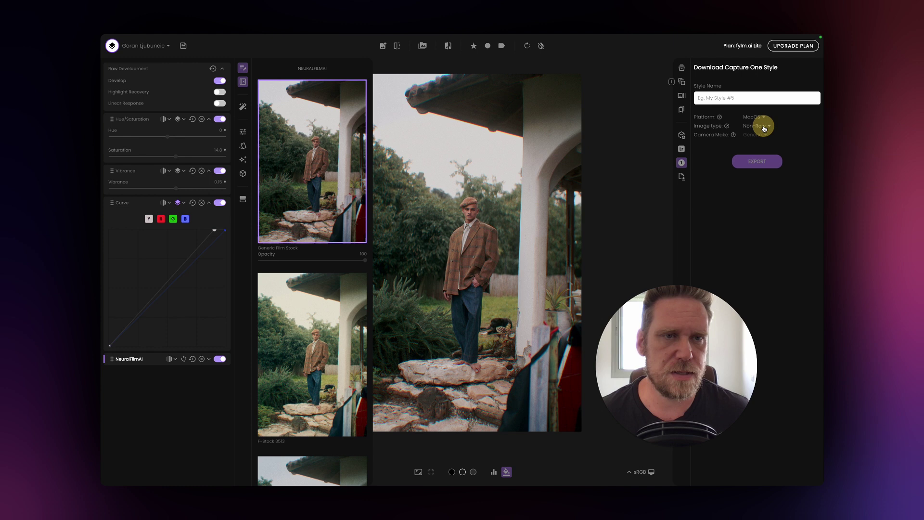
pyautogui.click(762, 144)
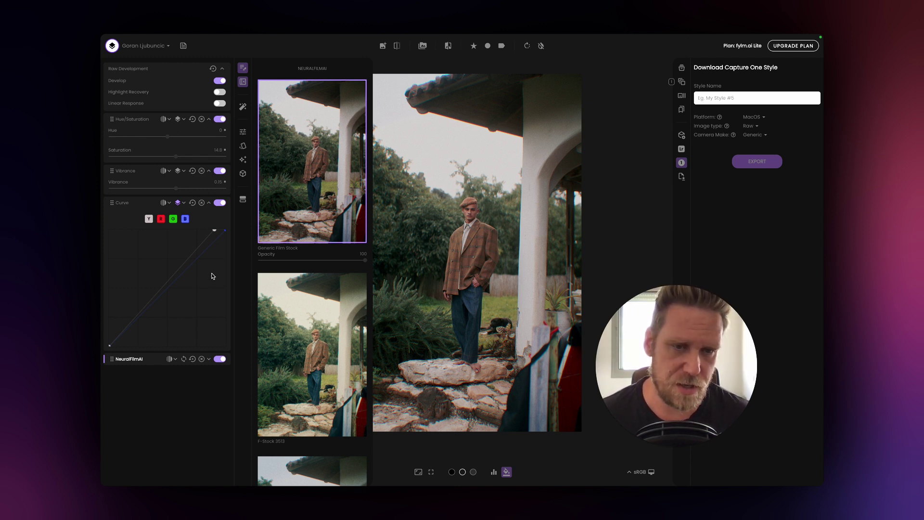
# Turn off the Hue/Saturation, Vibrance and Curve adjustments, leaving NeuralFilmAI on and its film stock previews hidden.
pyautogui.click(220, 119)
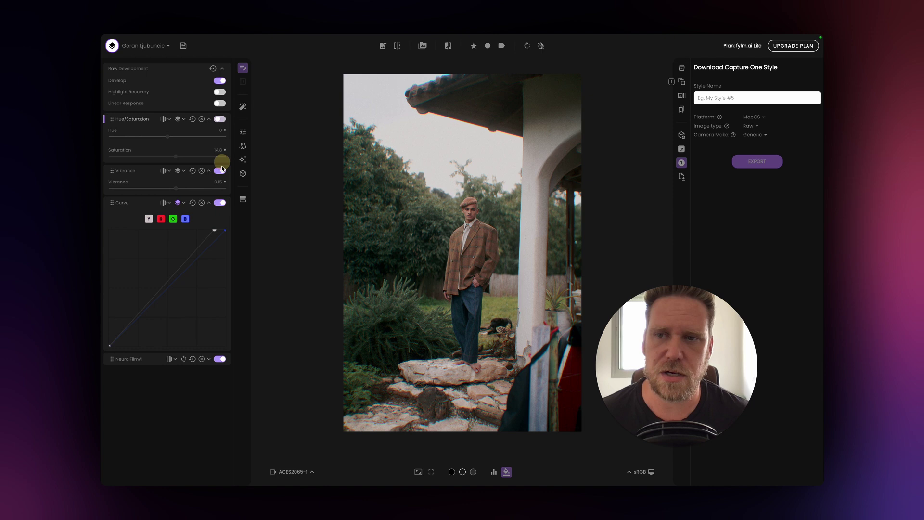
pyautogui.click(220, 173)
pyautogui.click(219, 202)
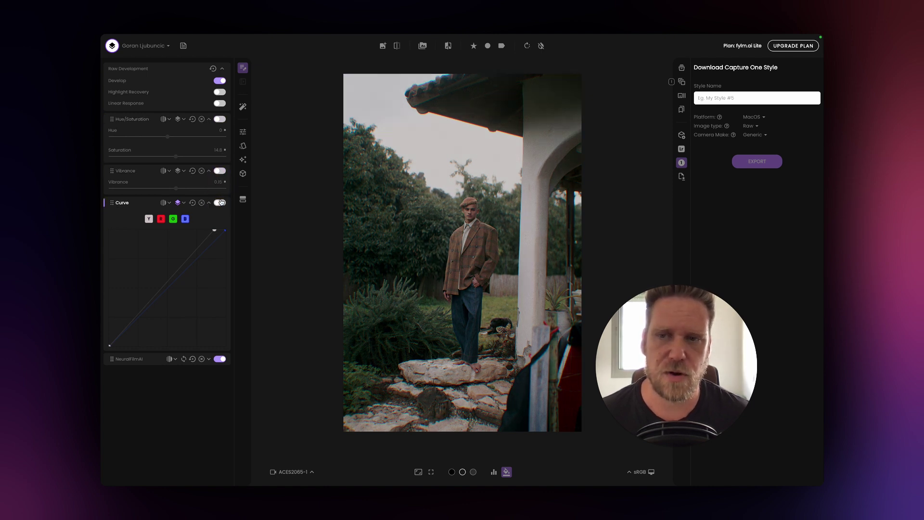
pyautogui.click(220, 359)
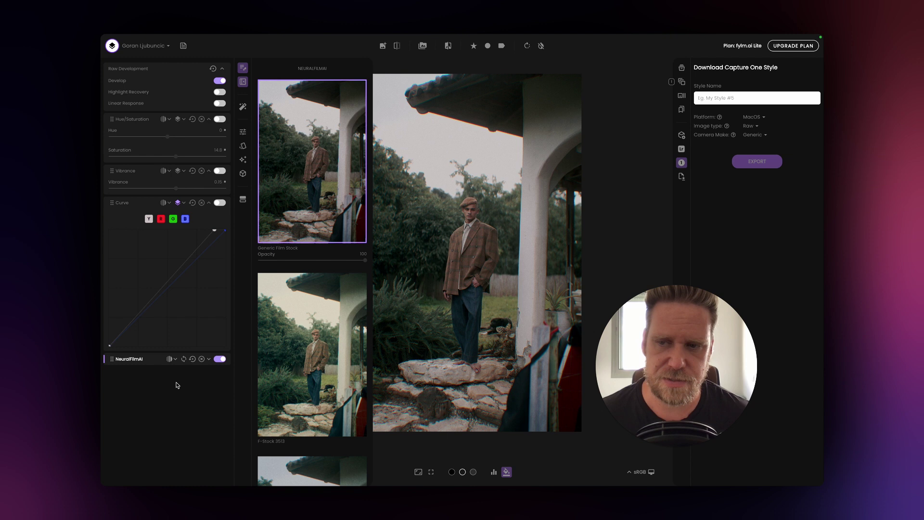
pyautogui.click(243, 82)
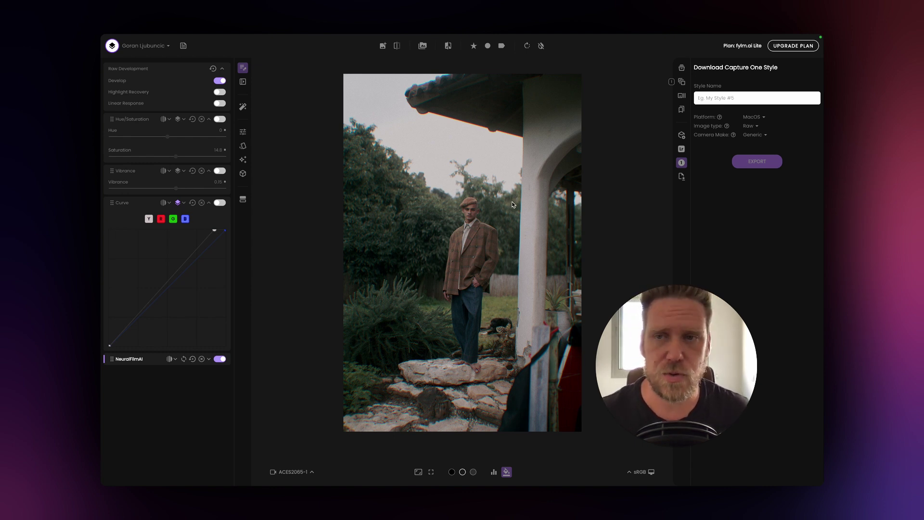
# Delete the Hue/Saturation, Vibrance, Curve and NeuralFilmAI adjustments from _DSC6178.arw, keeping only the raw development.
pyautogui.click(202, 119)
pyautogui.click(202, 119)
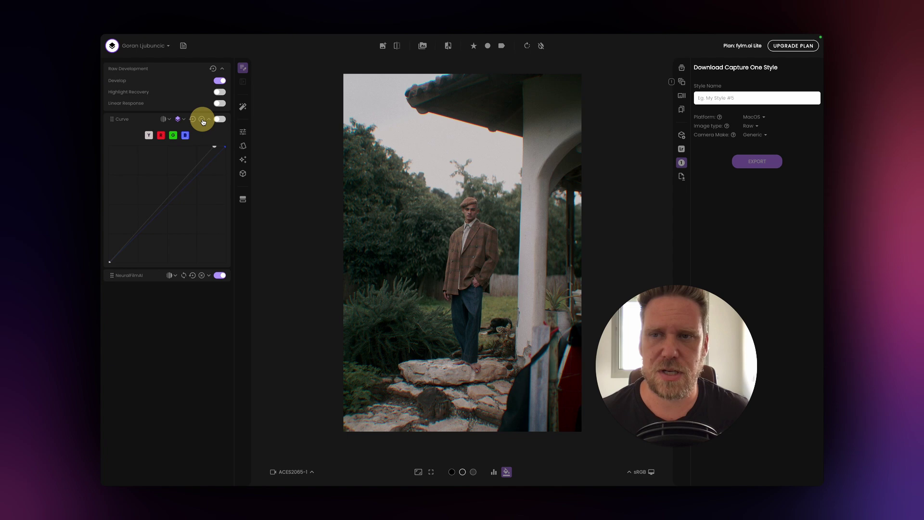
pyautogui.click(202, 120)
pyautogui.click(202, 119)
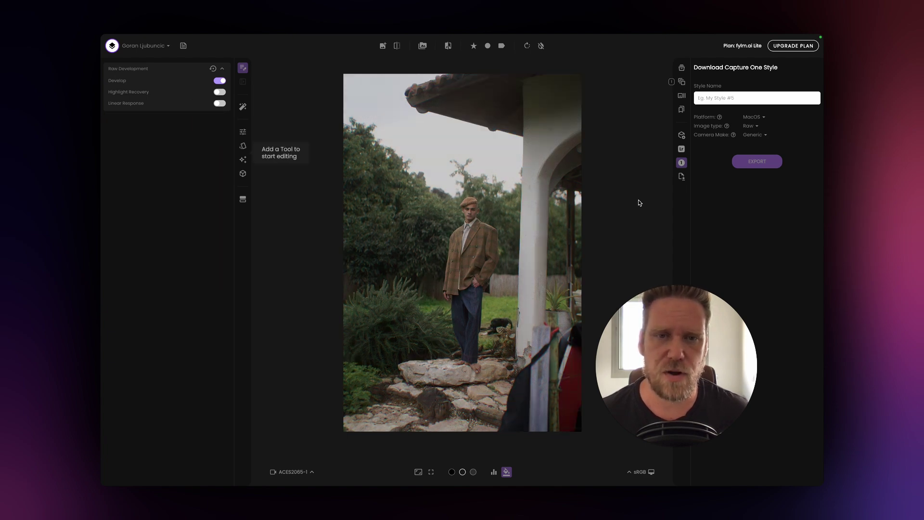
# Bring back the list of media files and switch to Capture One to view _DSC6178.ARW.
pyautogui.click(681, 68)
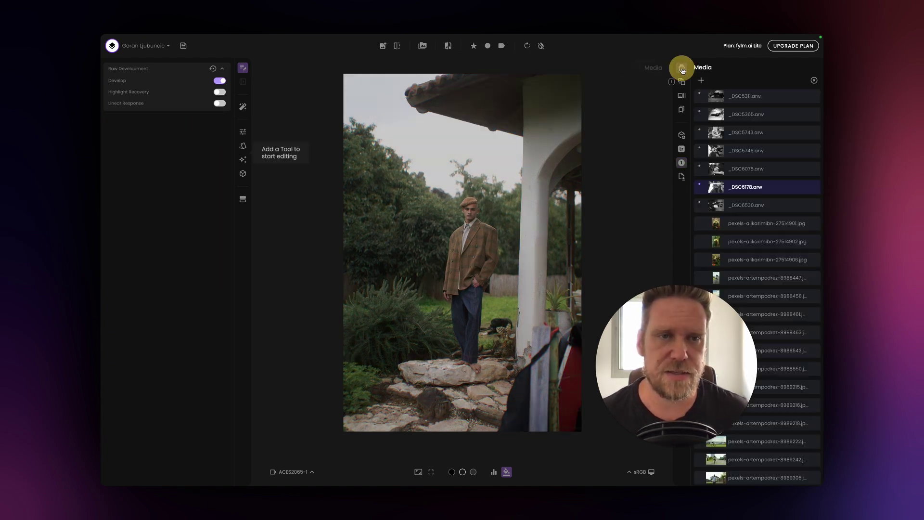
pyautogui.press('super+Tab')
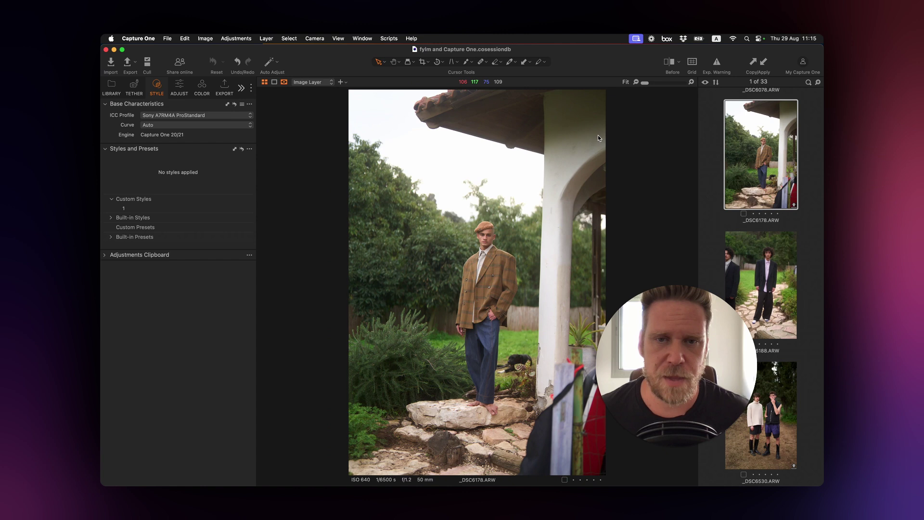
# Review the adjustment tools for _DSC6178.ARW and export the photo with the JPEG - 2048px for web use recipe.
pyautogui.click(181, 89)
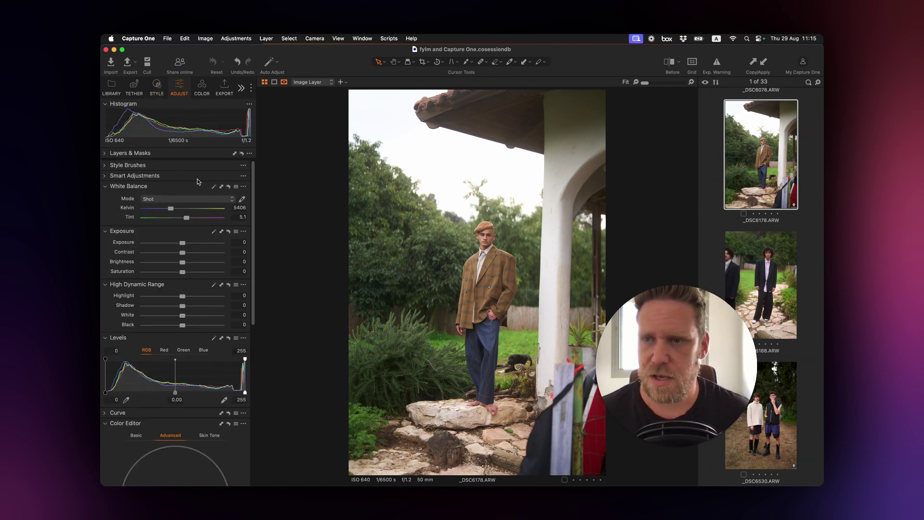
pyautogui.scroll(-10, 200, 285)
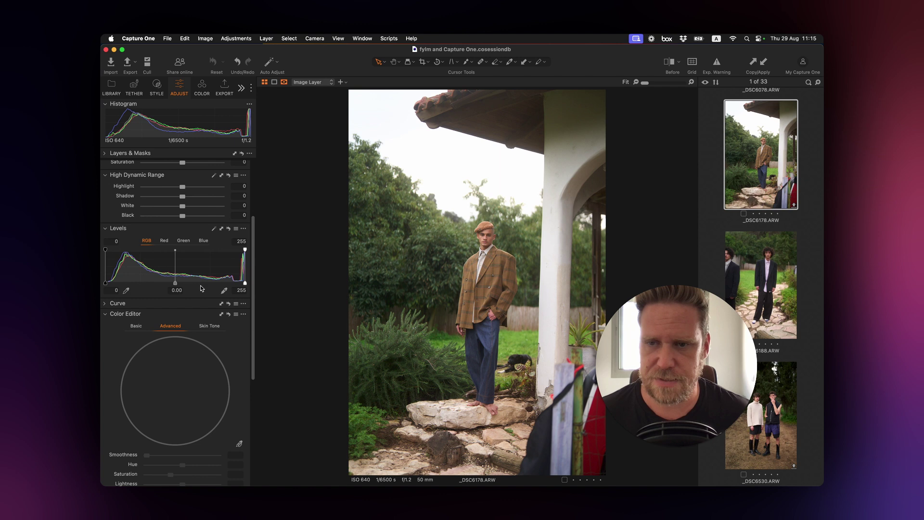
pyautogui.scroll(10, 200, 285)
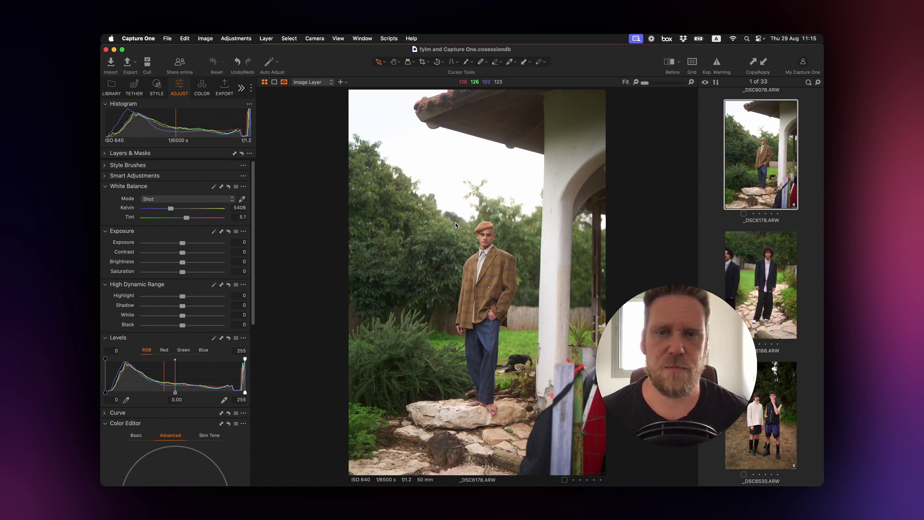
pyautogui.click(222, 85)
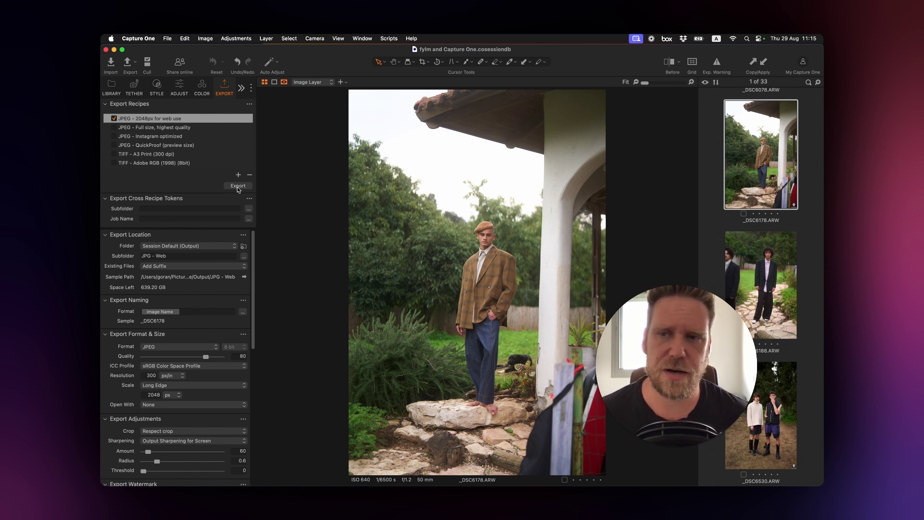
pyautogui.click(238, 186)
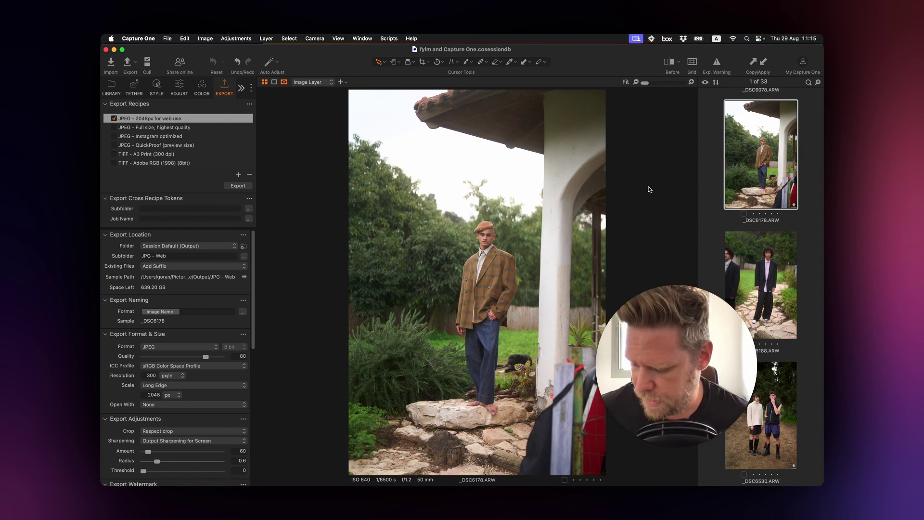
# Switch to fylm.ai and import _DSC6178 2.jpg from the session's Output/JPG - Web folder, previewing the image before adding it.
pyautogui.press('super+Tab')
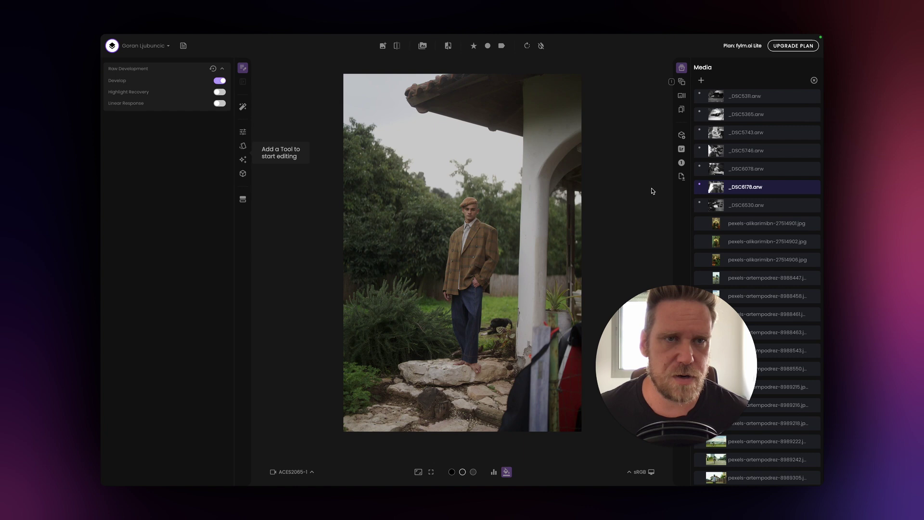
pyautogui.click(702, 80)
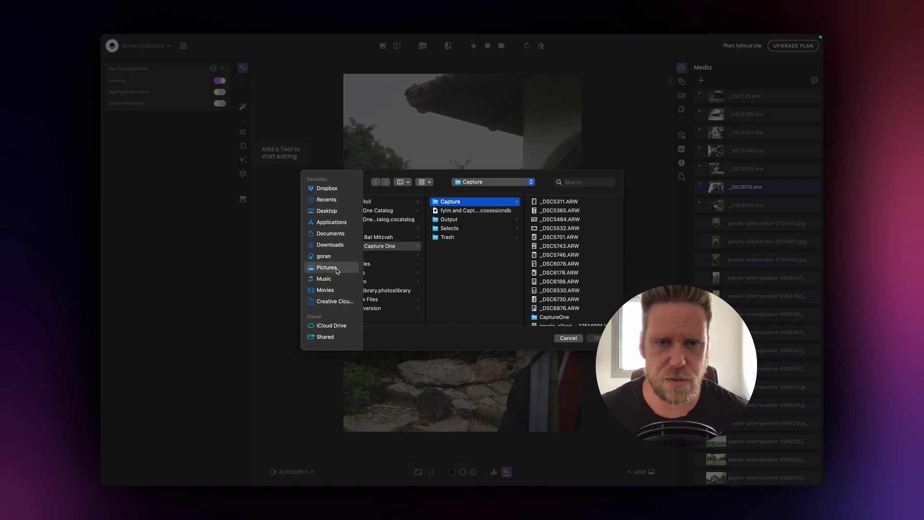
pyautogui.click(504, 219)
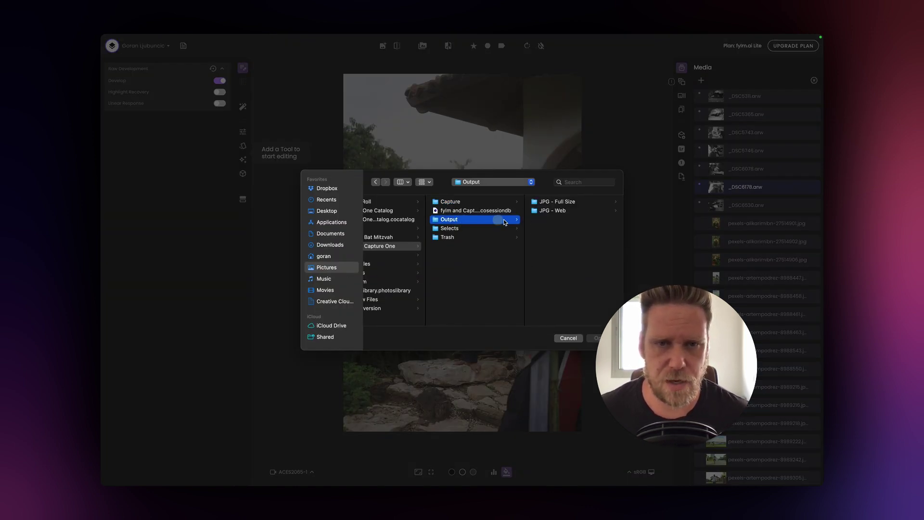
pyautogui.click(548, 212)
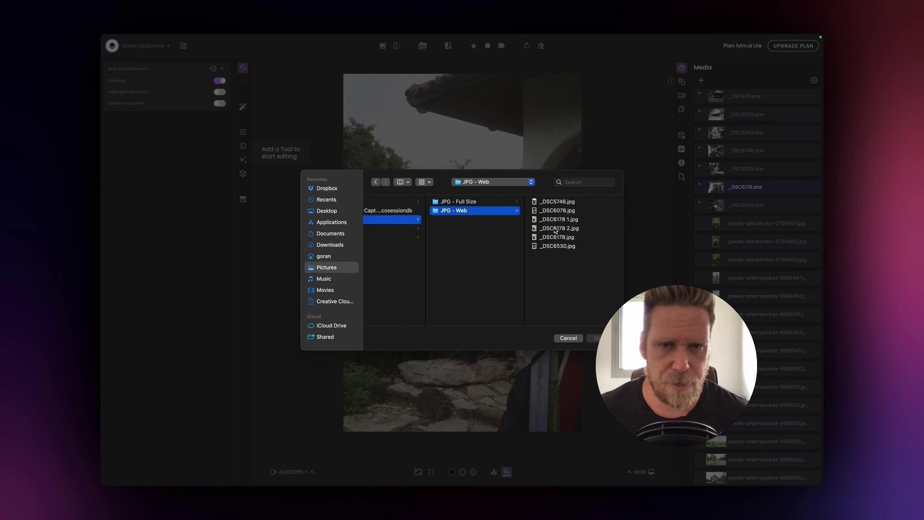
pyautogui.click(555, 229)
pyautogui.press('space')
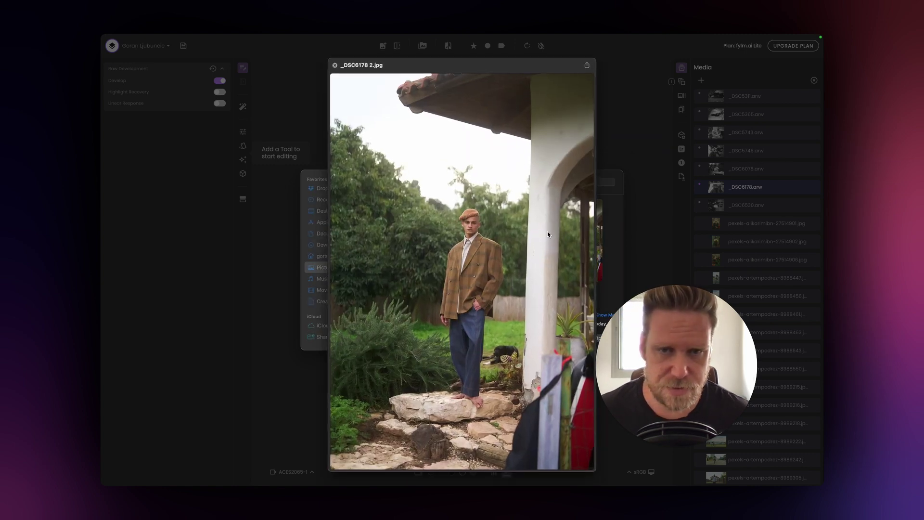
pyautogui.press('space')
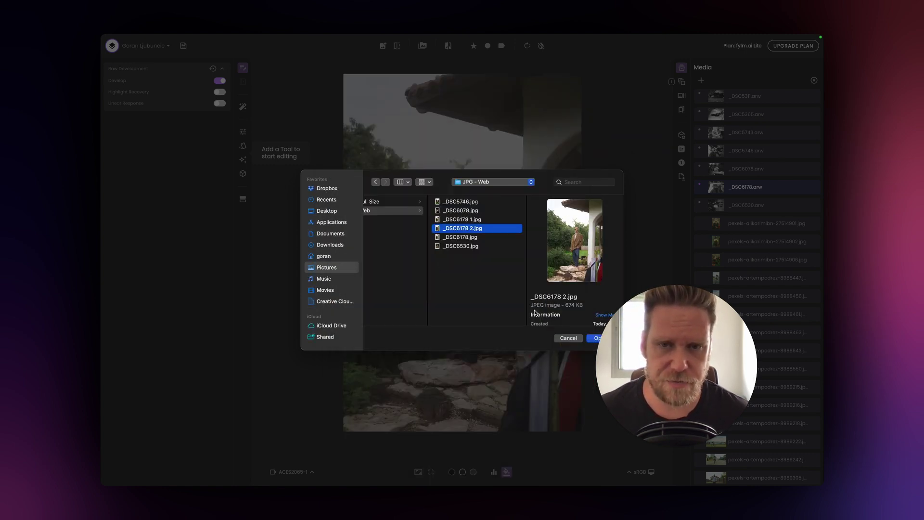
pyautogui.click(593, 339)
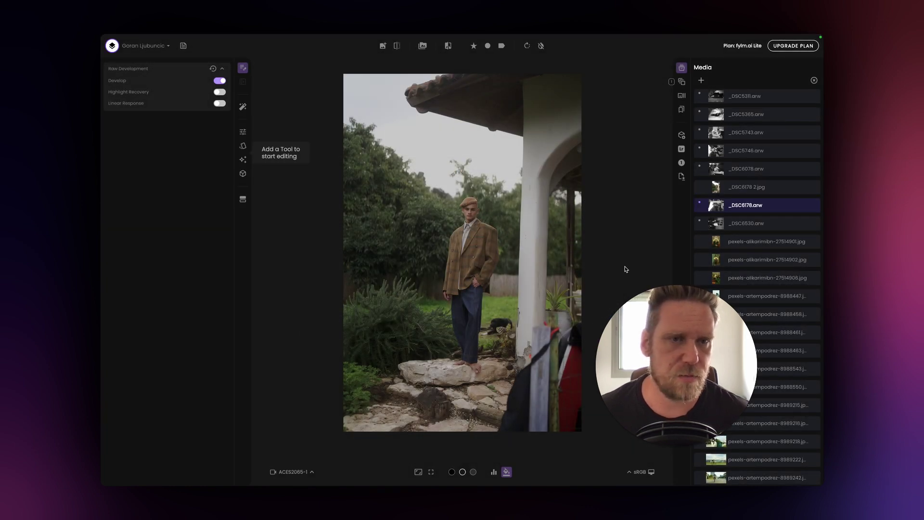
# Open _DSC6178 2.jpg from the media list and set its input transform to sRGB.
pyautogui.click(716, 191)
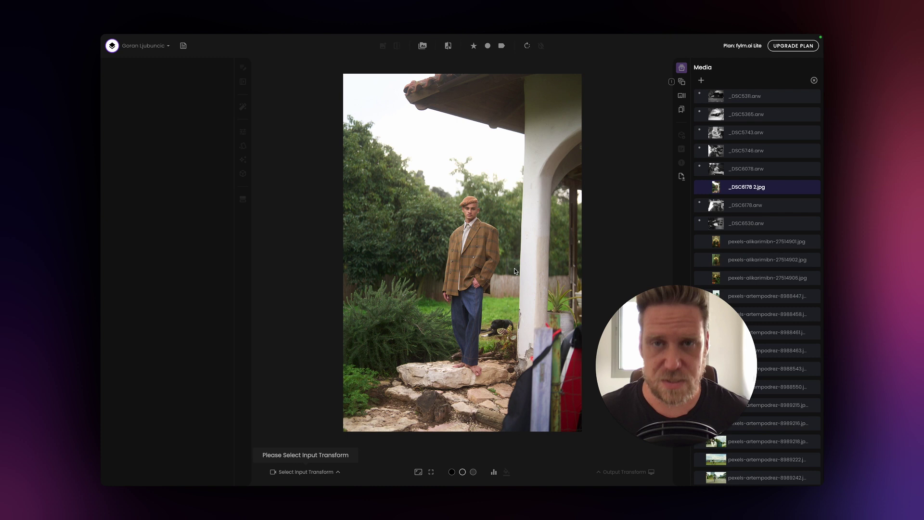
pyautogui.click(316, 473)
pyautogui.click(291, 437)
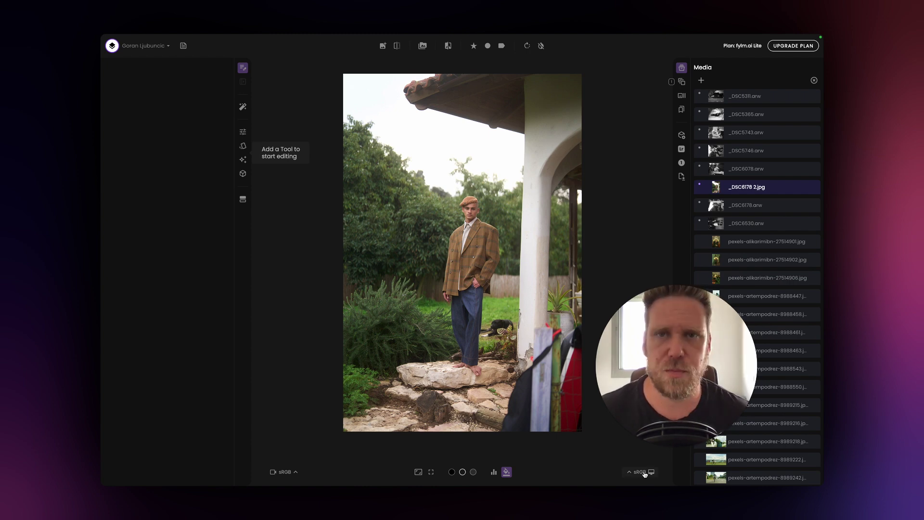
# Add NeuralFilmAI to _DSC6178 2.jpg and apply the Generic Film Stock model.
pyautogui.click(243, 135)
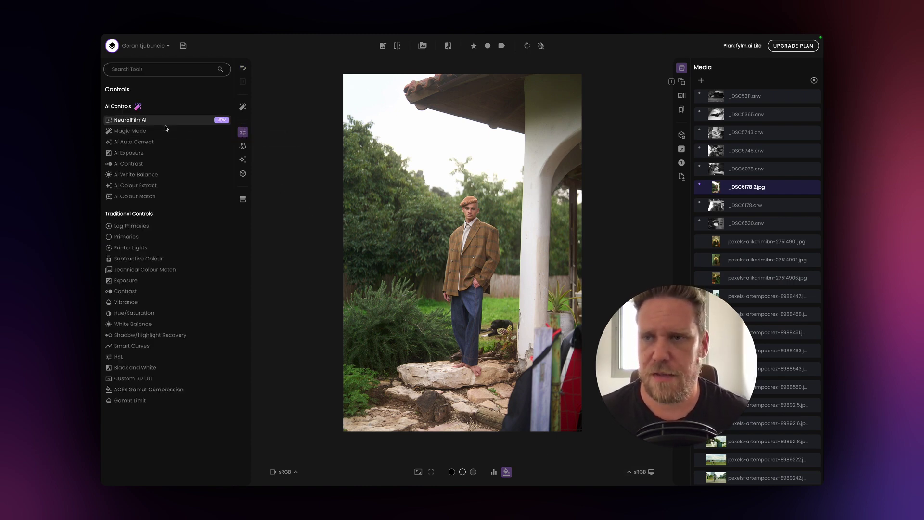
pyautogui.click(140, 120)
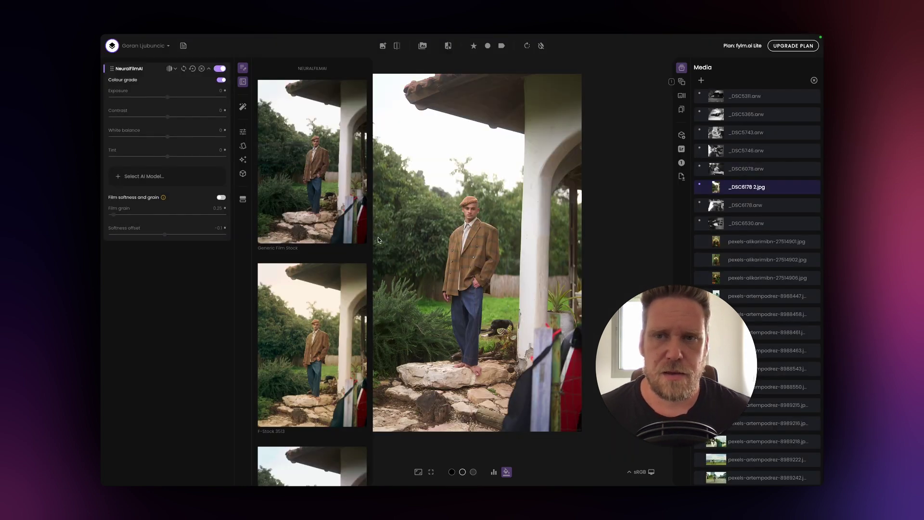
pyautogui.click(317, 195)
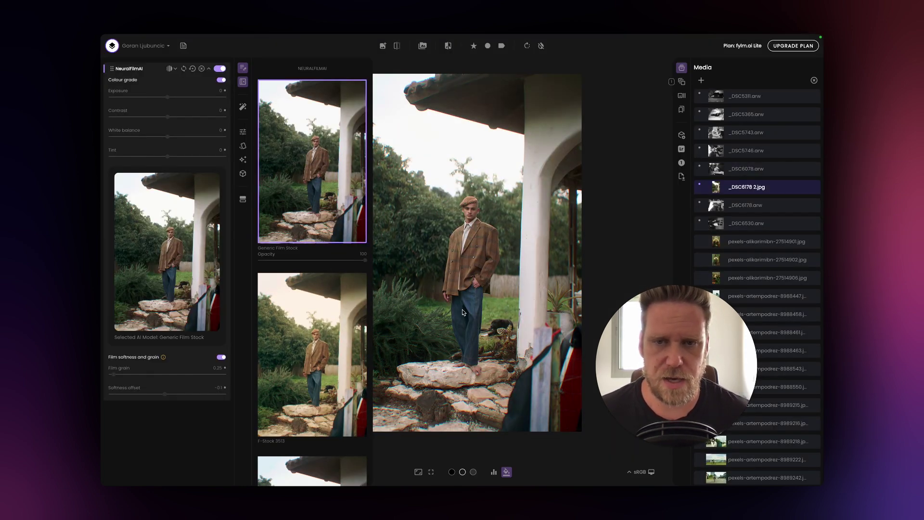
# Try the F-Stock 3510 and K-Stock 2395 models on the photo and go back to Generic Film Stock.
pyautogui.scroll(-5, 300, 308)
pyautogui.click(301, 308)
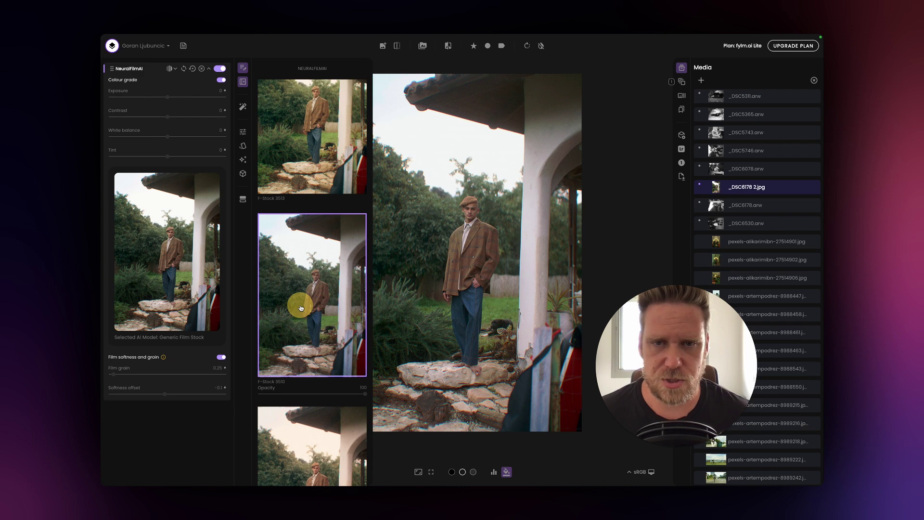
pyautogui.scroll(-5, 302, 308)
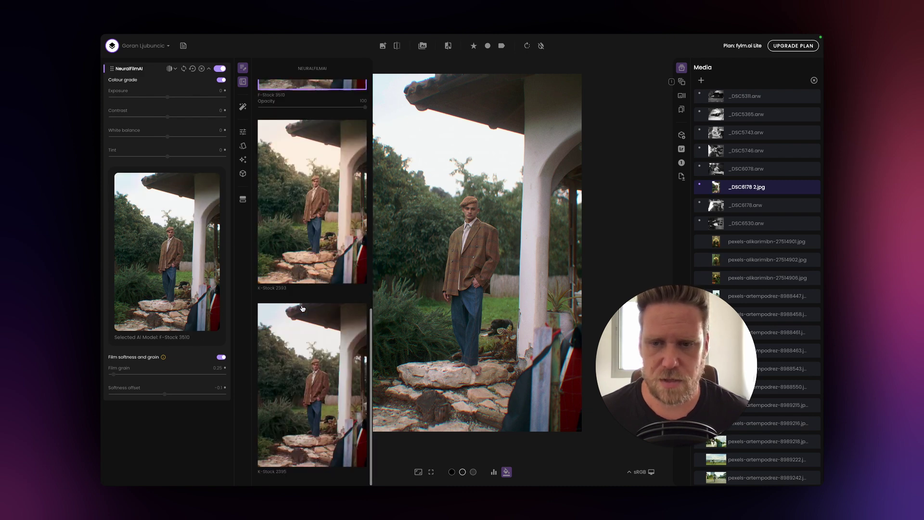
pyautogui.click(313, 381)
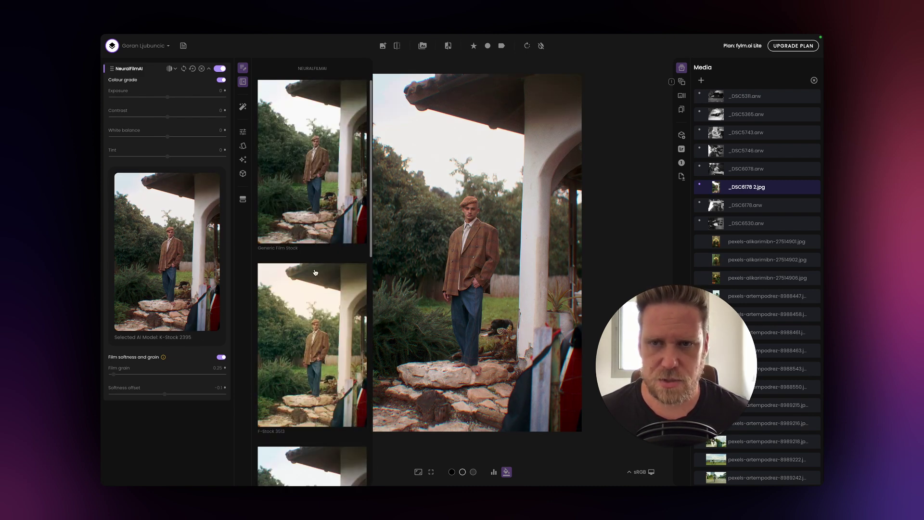
pyautogui.click(318, 185)
# Hide the film stock previews and examine the graded photo in full screen, including a close view of the man.
pyautogui.click(243, 82)
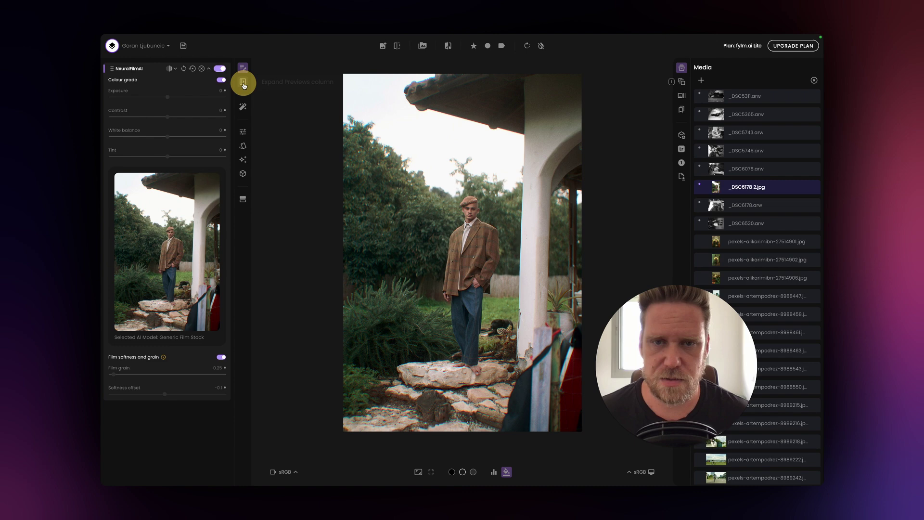
pyautogui.click(432, 204)
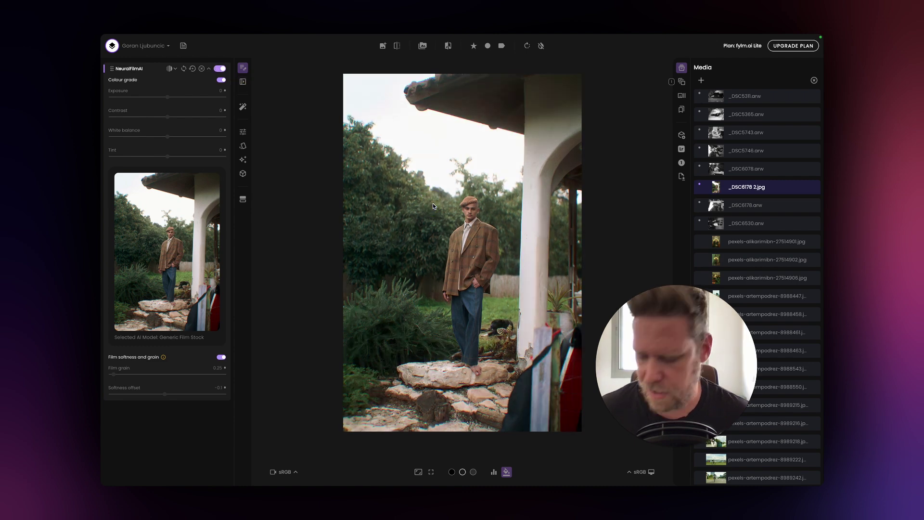
pyautogui.press('f')
pyautogui.click(481, 216)
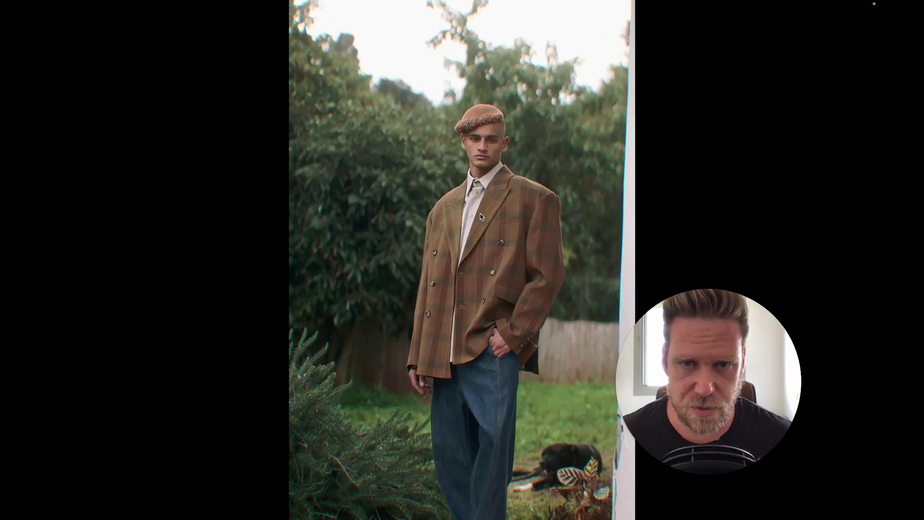
pyautogui.moveTo(480, 217); pyautogui.dragTo(345, 203)
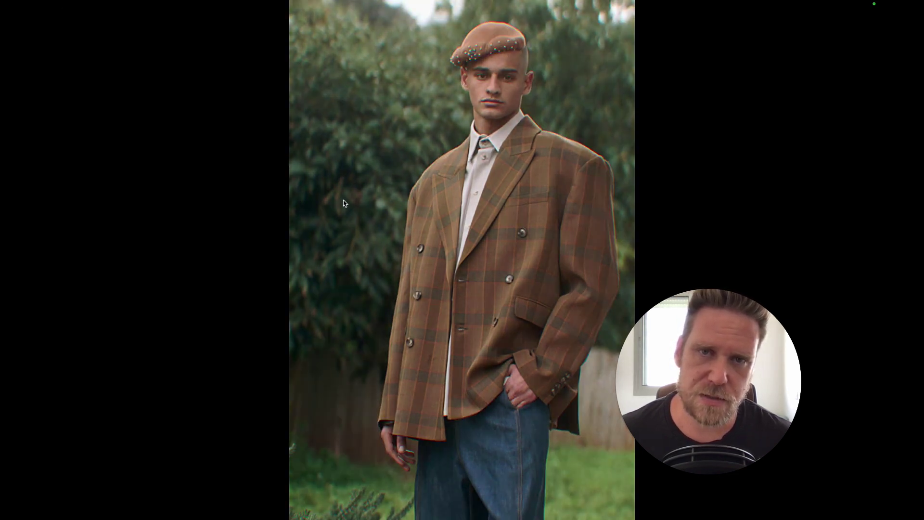
pyautogui.moveTo(429, 203); pyautogui.dragTo(458, 169)
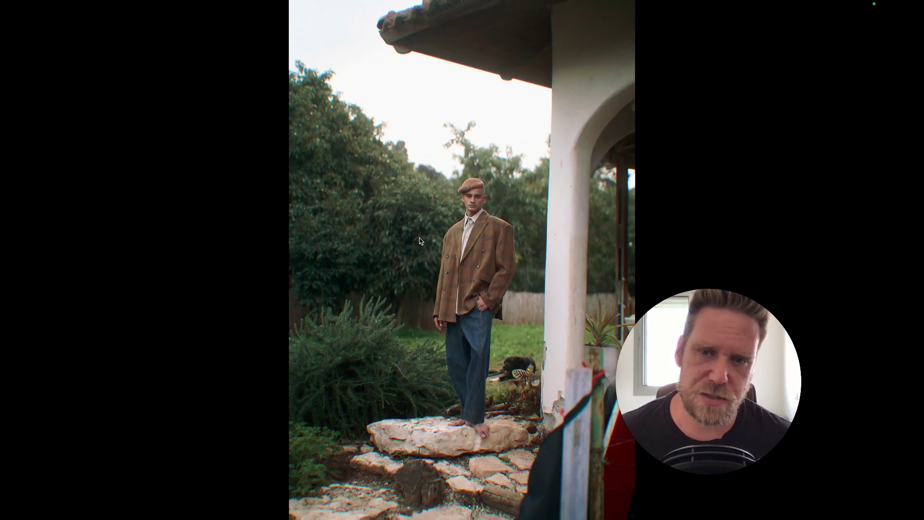
pyautogui.moveTo(432, 240); pyautogui.dragTo(429, 244)
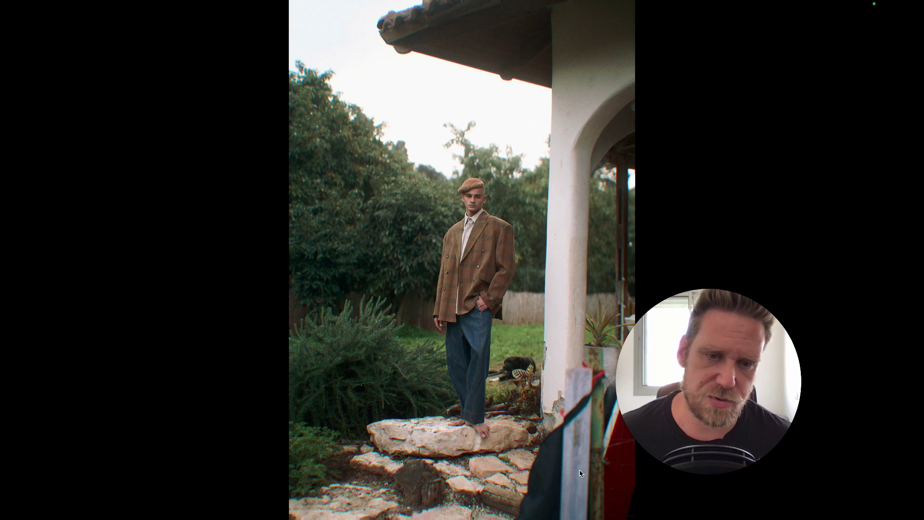
pyautogui.moveTo(569, 454); pyautogui.dragTo(569, 453)
pyautogui.press('Escape')
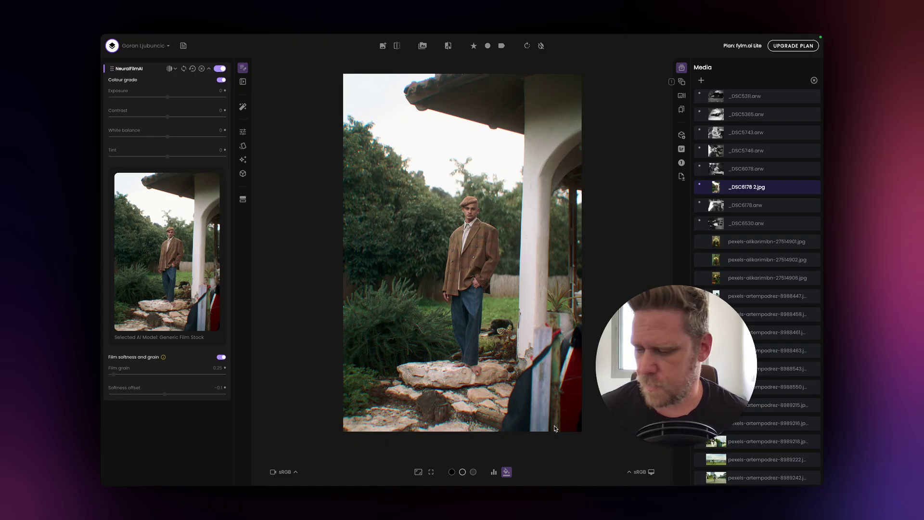
# Export the grade as a Capture One style named 2 for Raw images with Sony as the camera make.
pyautogui.click(682, 162)
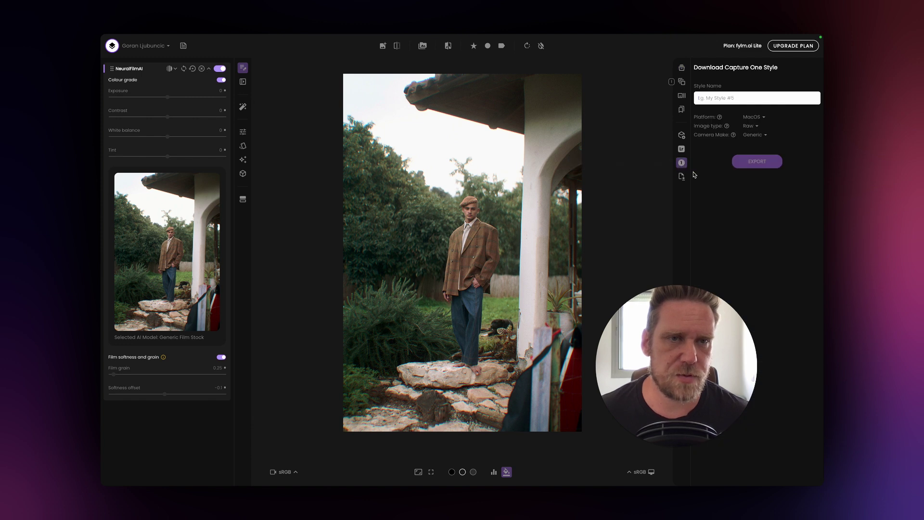
pyautogui.click(753, 139)
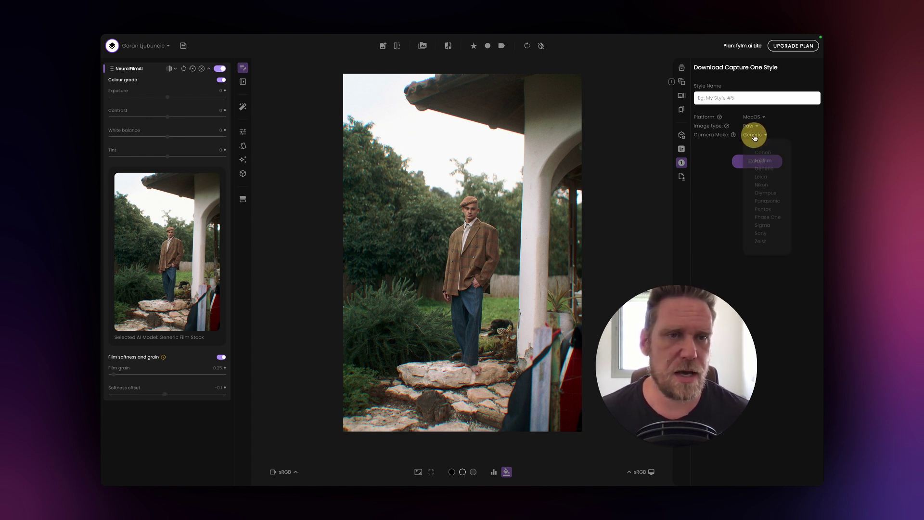
pyautogui.click(762, 234)
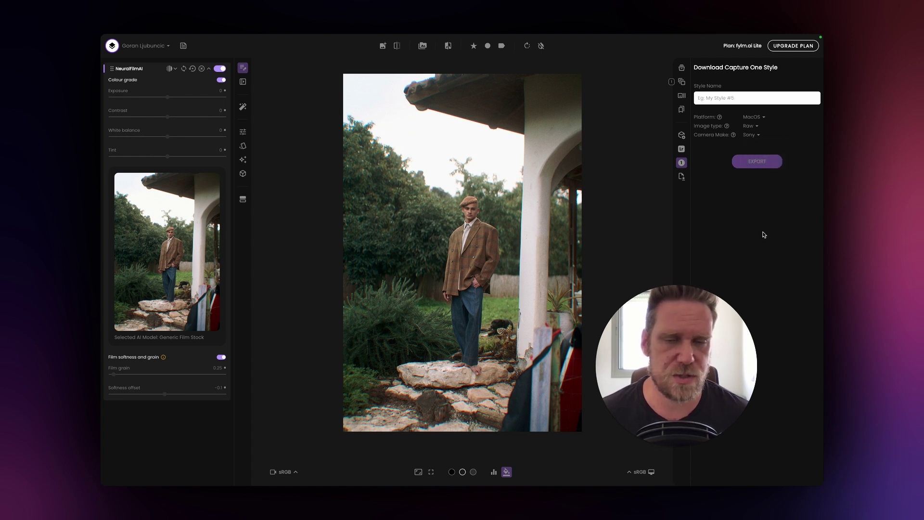
pyautogui.click(717, 98)
pyautogui.write('2')
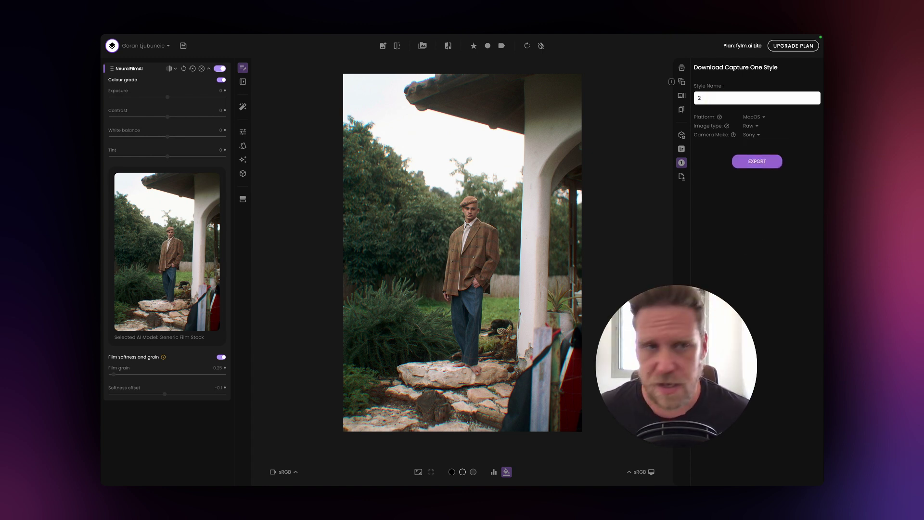
pyautogui.click(737, 164)
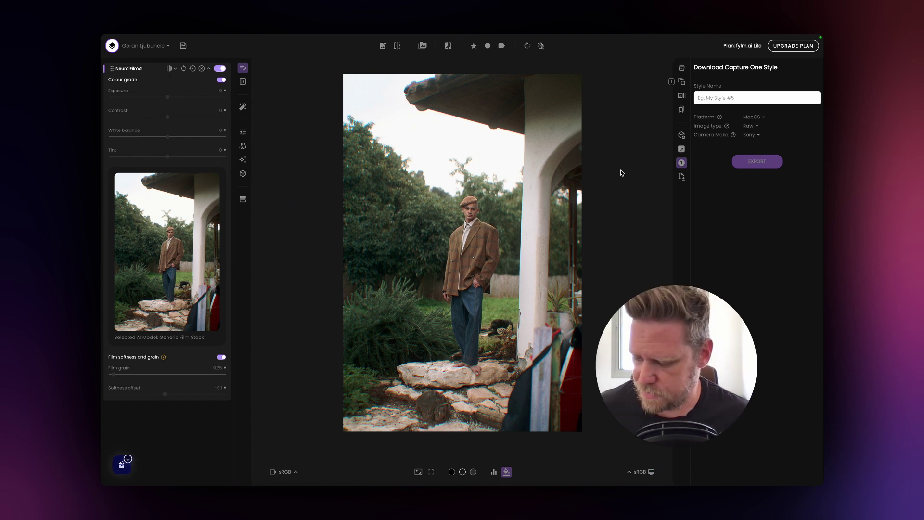
# Switch to Finder, unpack 2.zip in Downloads and open 2.costyle from the extracted folder to install the style.
pyautogui.press('super+Tab')
pyautogui.press('super+Tab')
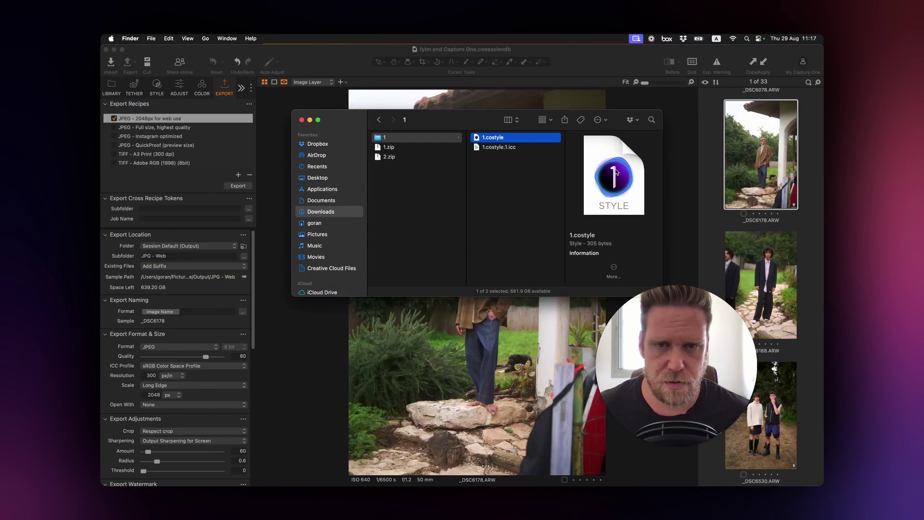
pyautogui.click(406, 156)
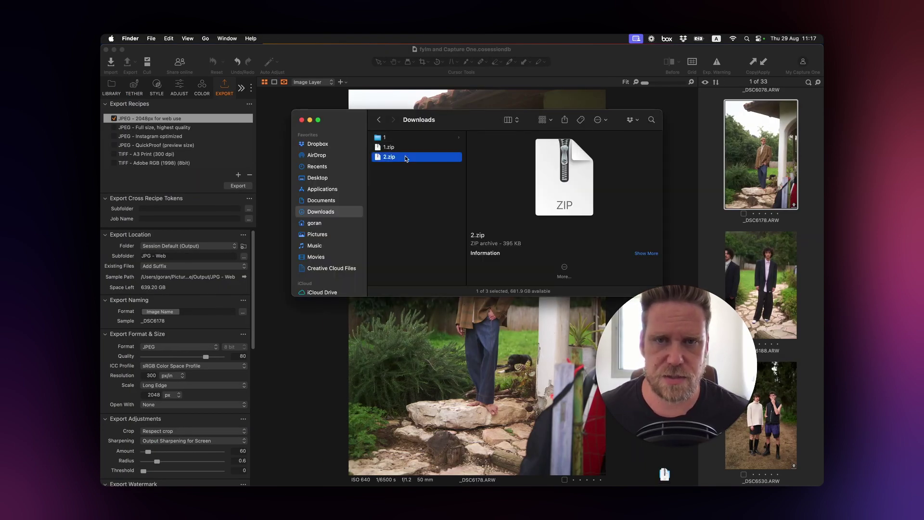
pyautogui.doubleClick(406, 158)
pyautogui.doubleClick(491, 138)
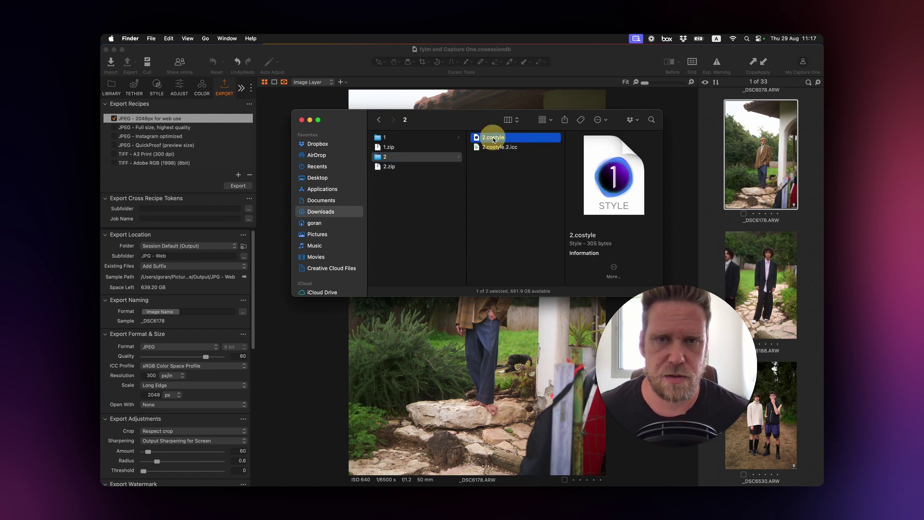
# Switch to Capture One, apply the custom style 2 to _DSC6178.ARW and compare the photo with its grade in fylm.ai.
pyautogui.click(469, 213)
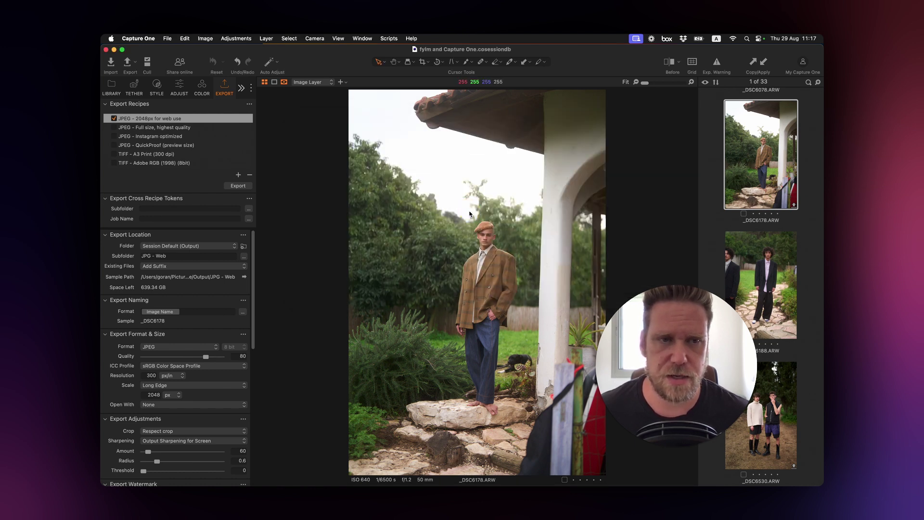
pyautogui.click(160, 89)
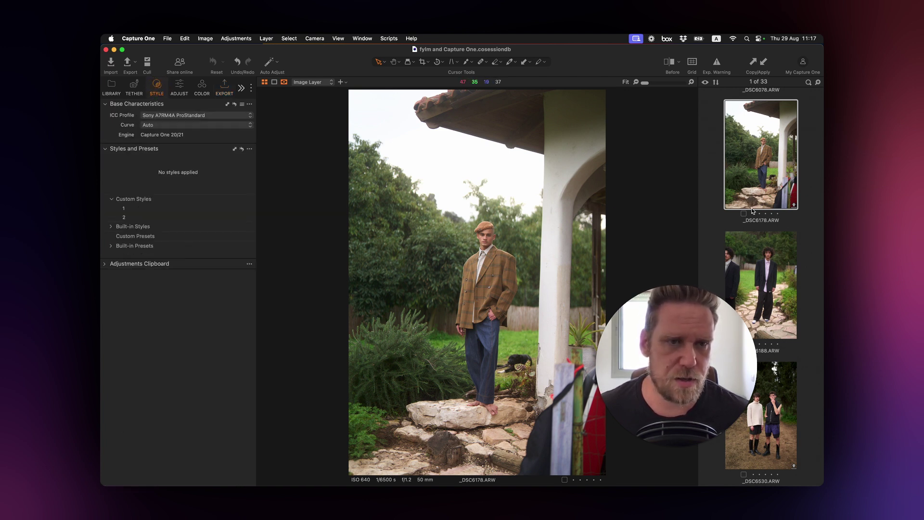
pyautogui.click(239, 218)
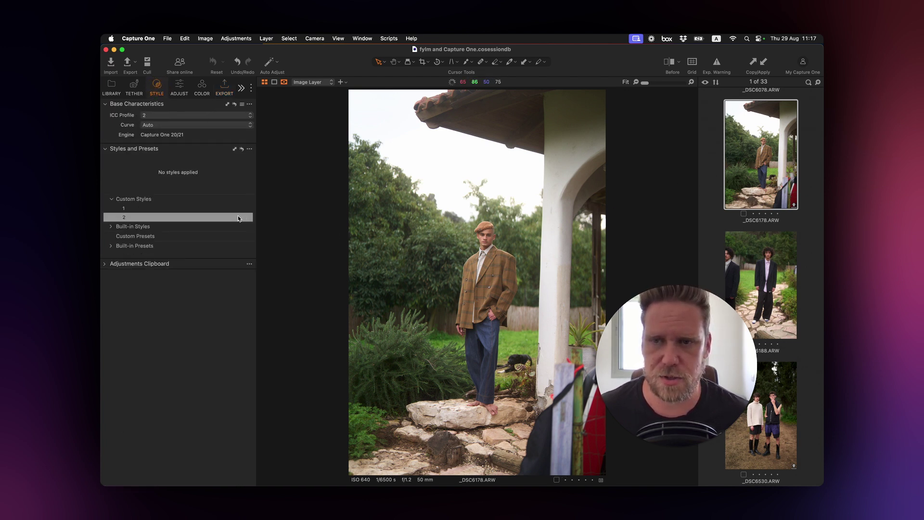
pyautogui.click(236, 217)
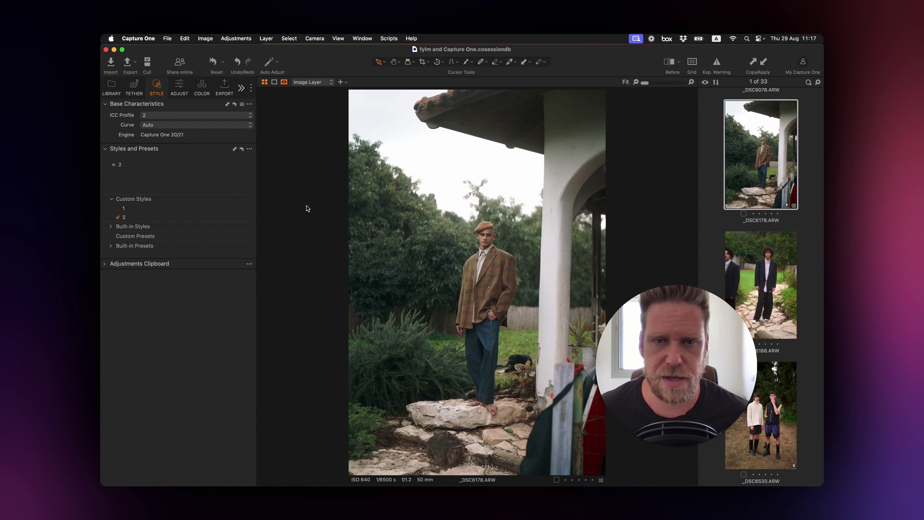
pyautogui.press('super+Tab')
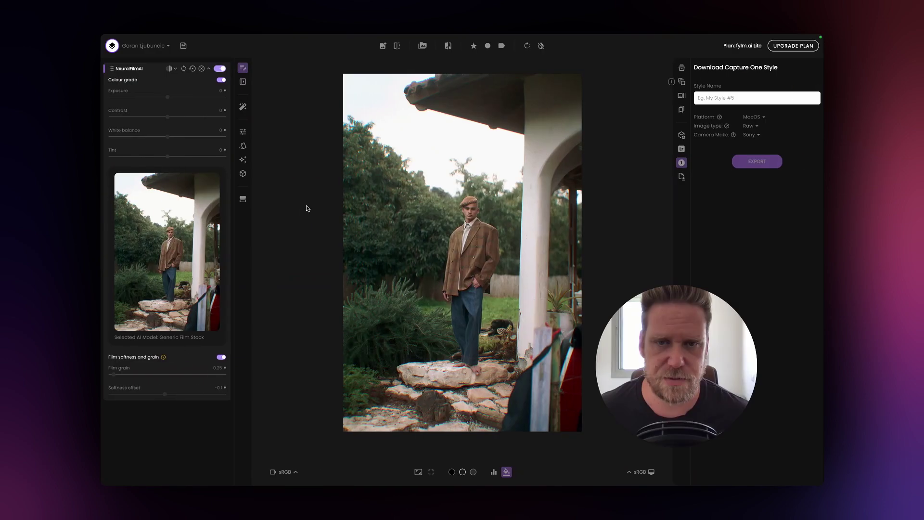
pyautogui.click(490, 242)
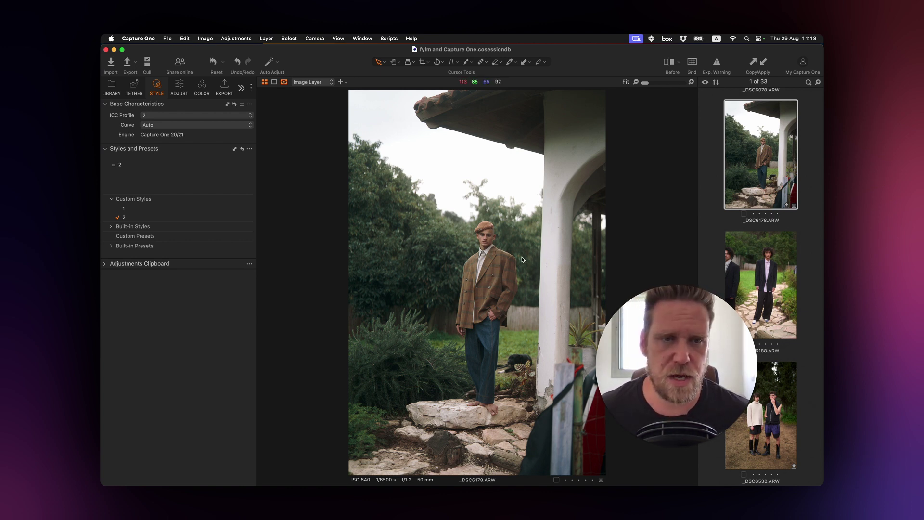
# Copy the adjustments of _DSC6178.ARW and browse to the preceding photos in the session.
pyautogui.click(752, 61)
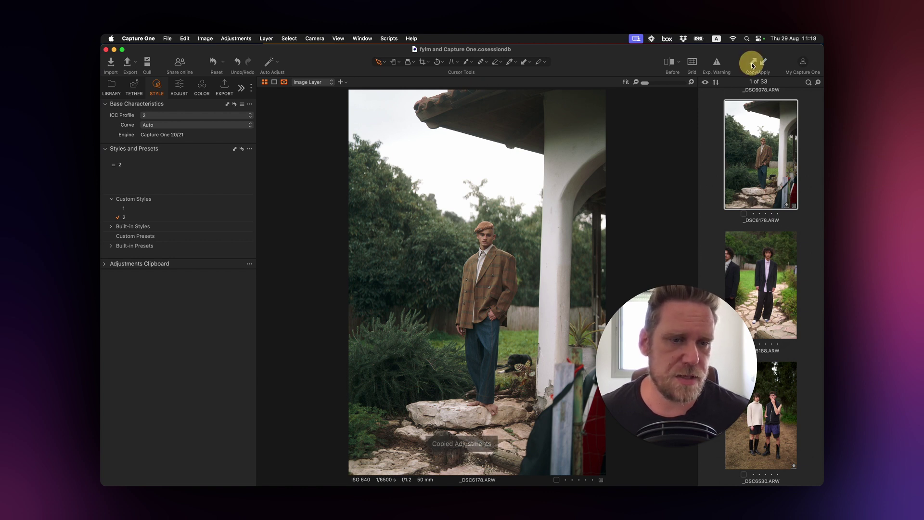
pyautogui.scroll(3, 768, 265)
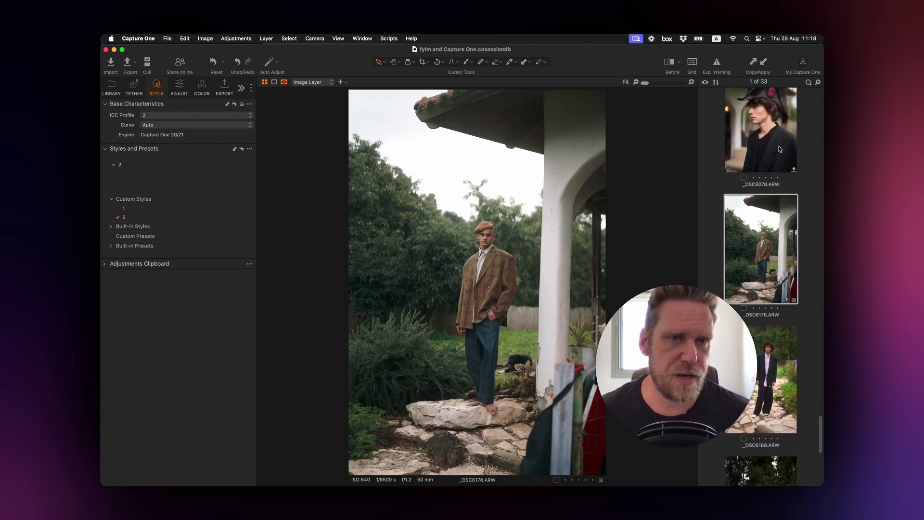
# Open _DSC6078.ARW, compare it before and after its edit with the split view, and hide the comparison.
pyautogui.click(760, 96)
pyautogui.click(765, 62)
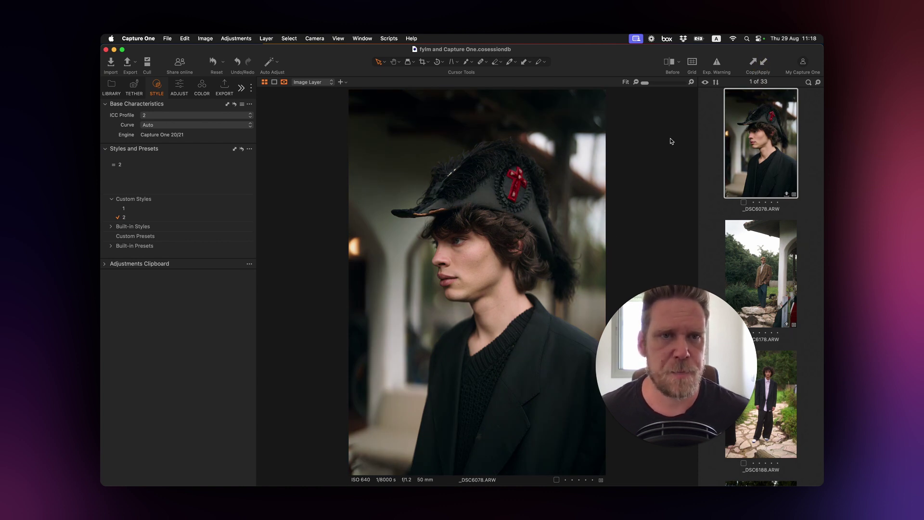
pyautogui.click(669, 62)
pyautogui.moveTo(473, 286); pyautogui.dragTo(494, 281)
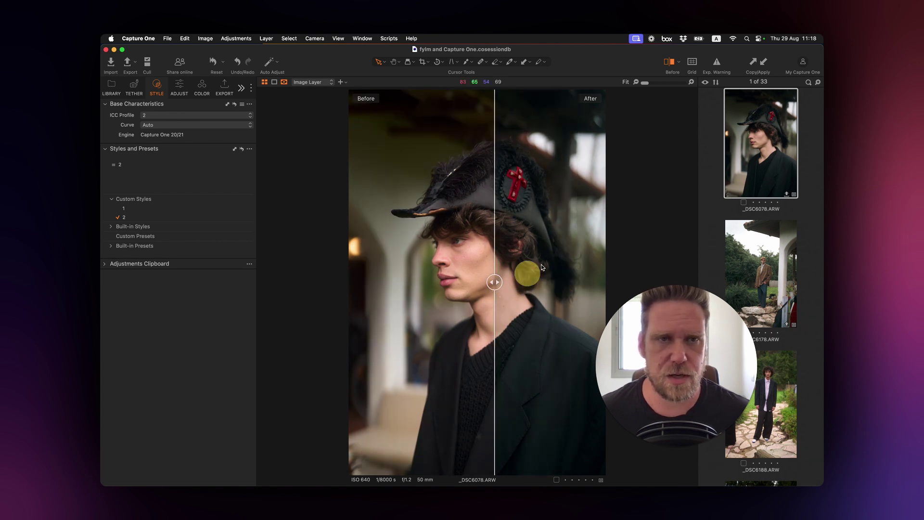
pyautogui.click(670, 62)
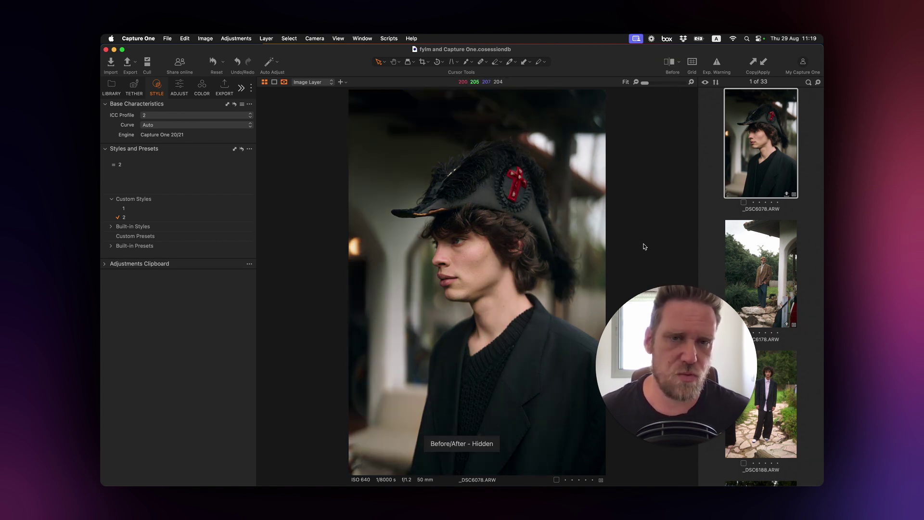
# Reset all adjustments on pexels-artempodrez-8989331.jpg to remove its applied style.
pyautogui.scroll(-15, 781, 269)
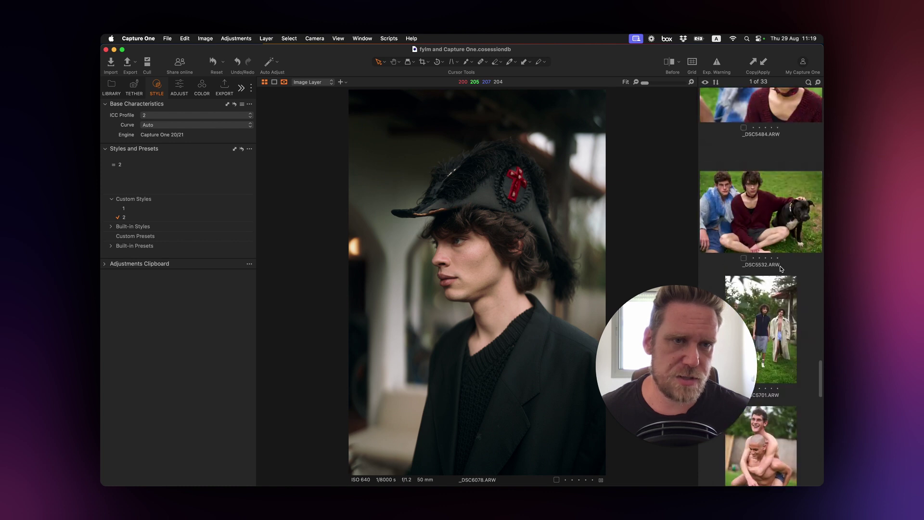
pyautogui.scroll(10, 781, 269)
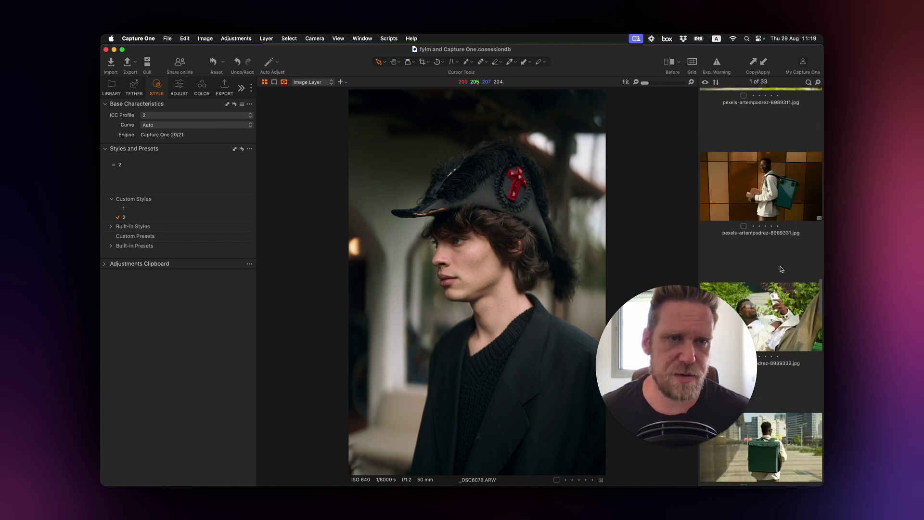
pyautogui.scroll(-3, 781, 269)
pyautogui.click(770, 245)
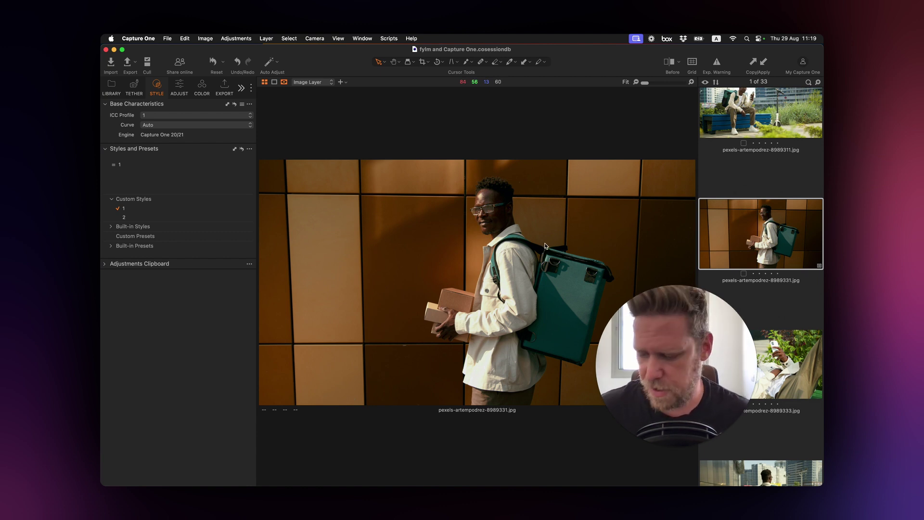
pyautogui.press('super+r')
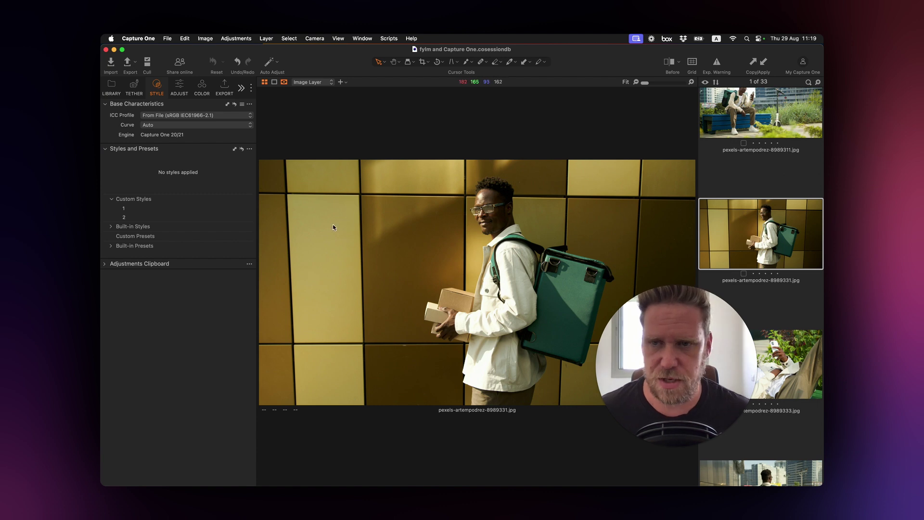
# Preview custom style 2 on the delivery man's photo by the gold wall and on pexels-artempodrez-8989311.jpg.
pyautogui.click(237, 218)
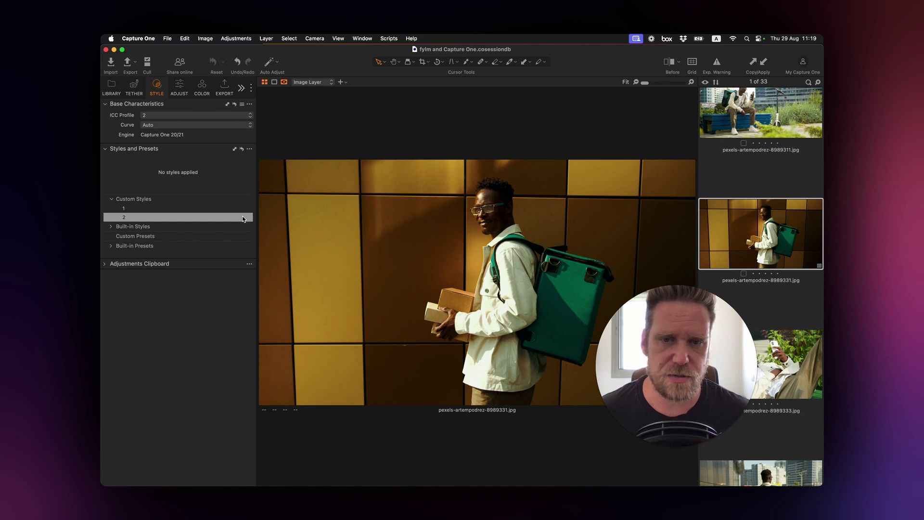
pyautogui.scroll(3, 784, 236)
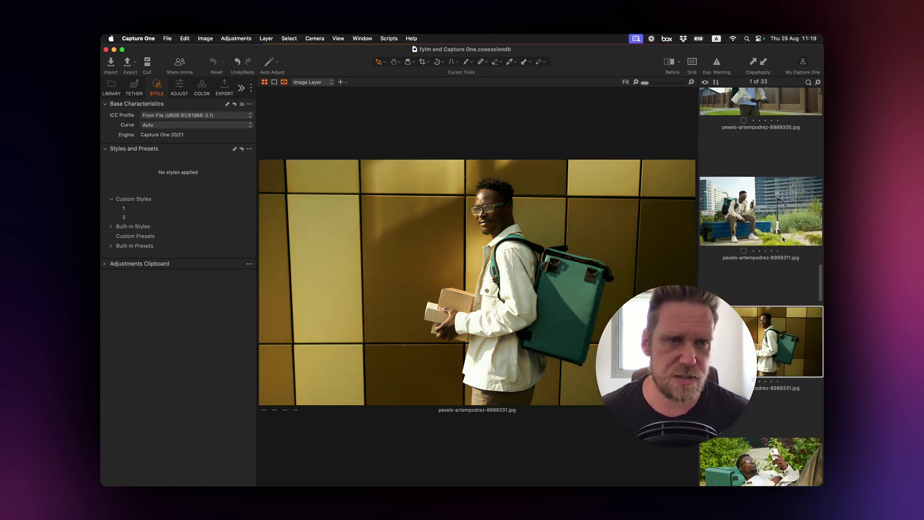
pyautogui.click(762, 219)
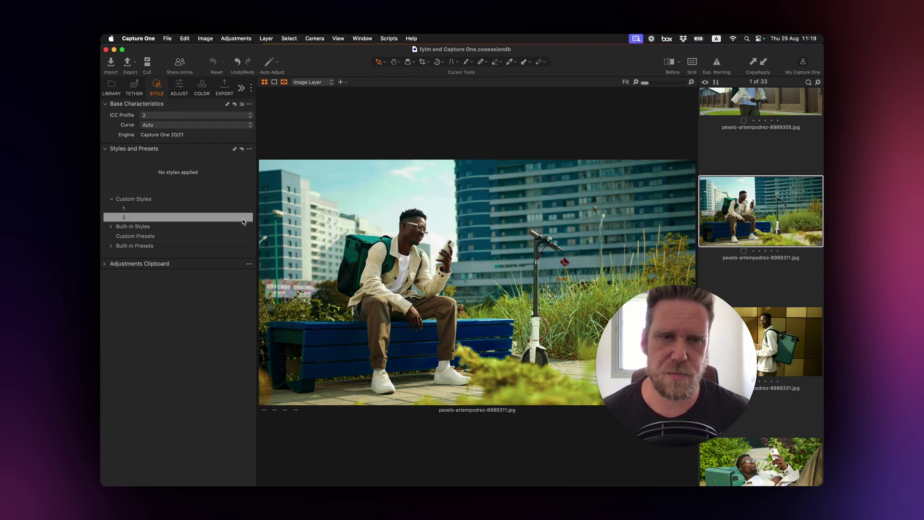
# Open _DSC6178.ARW and reset its adjustments to clear the applied style.
pyautogui.scroll(-10, 792, 317)
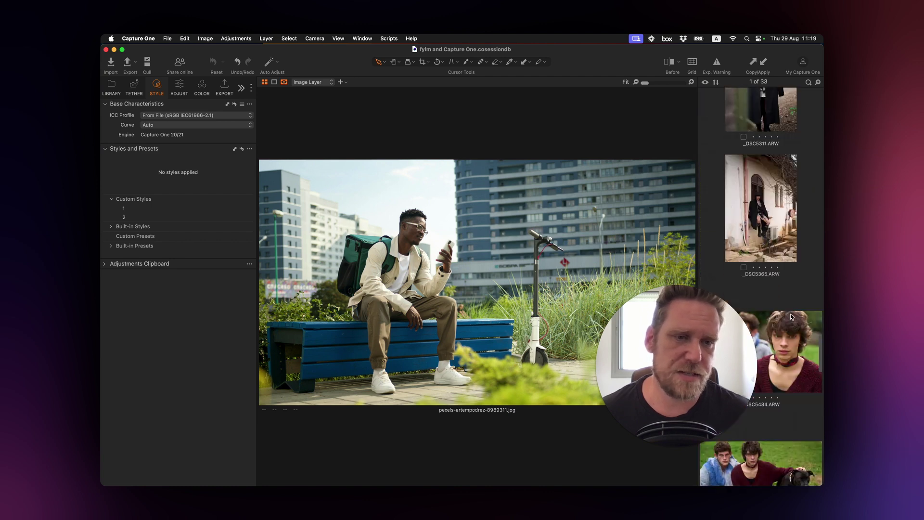
pyautogui.scroll(-10, 792, 317)
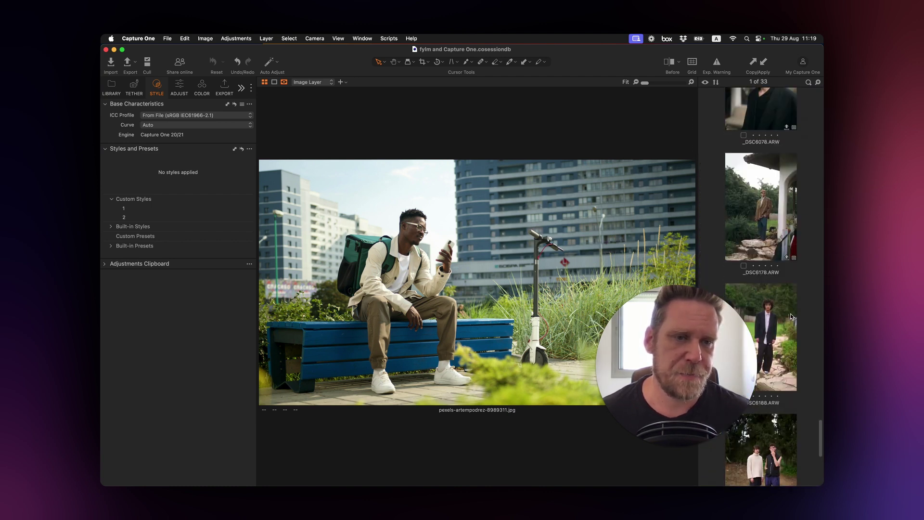
pyautogui.scroll(2, 790, 317)
pyautogui.click(760, 248)
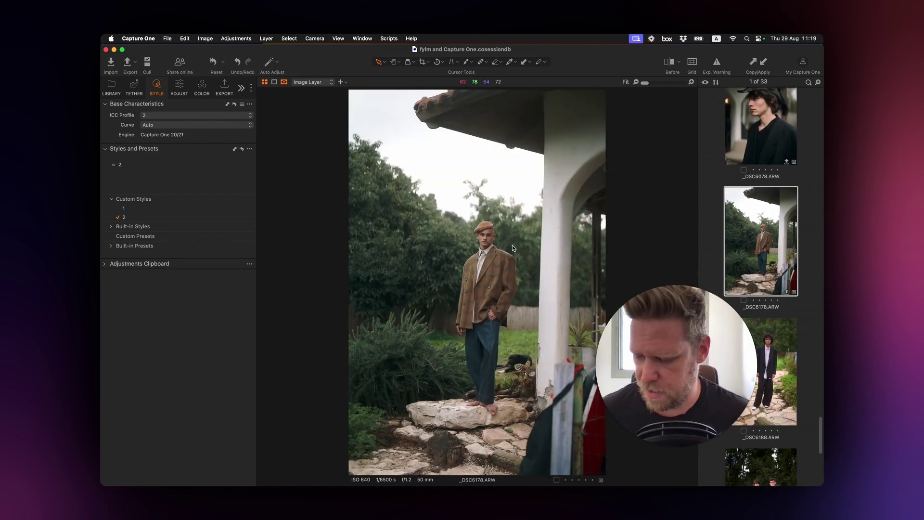
pyautogui.press('super+z')
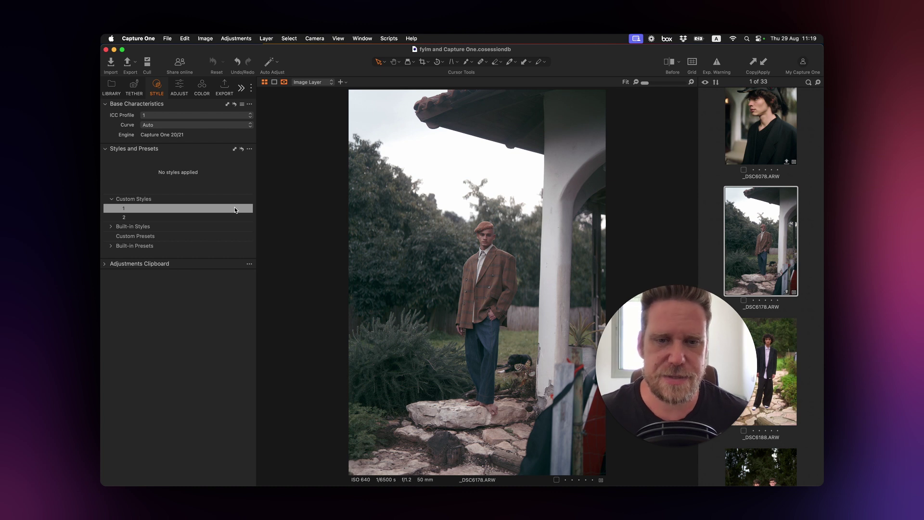
# Preview custom style 1 on the photo of the man in the brown blazer and apply custom style 2.
pyautogui.click(241, 208)
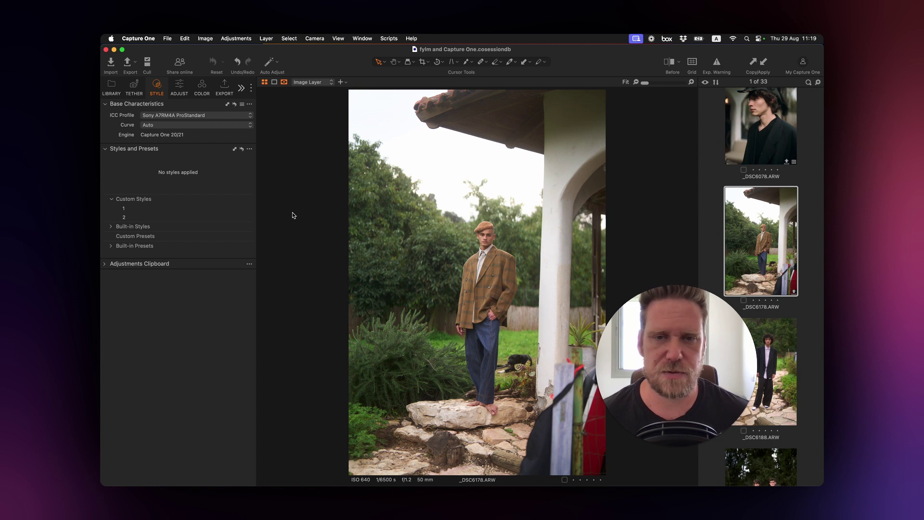
pyautogui.click(250, 219)
pyautogui.click(298, 220)
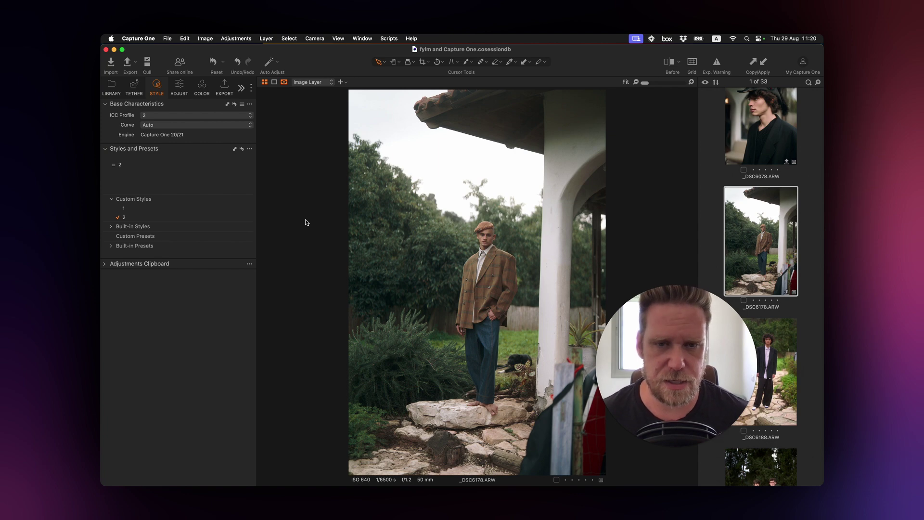
# Switch to fylm.ai and remove the NeuralFilmAI tool from the blazer portrait.
pyautogui.press('super+Tab')
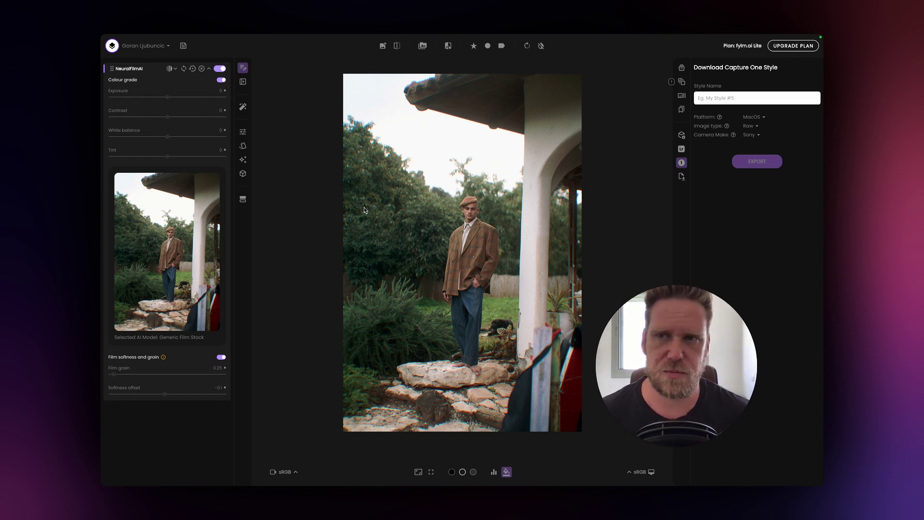
pyautogui.click(202, 68)
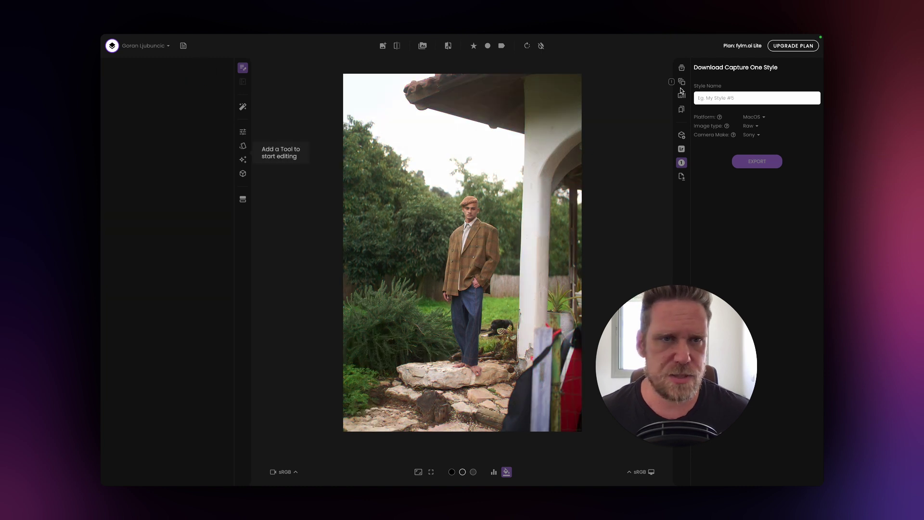
# Load pexels-artempodrez-8989331.jpg from the project media and set its input transform to sRGB.
pyautogui.click(683, 69)
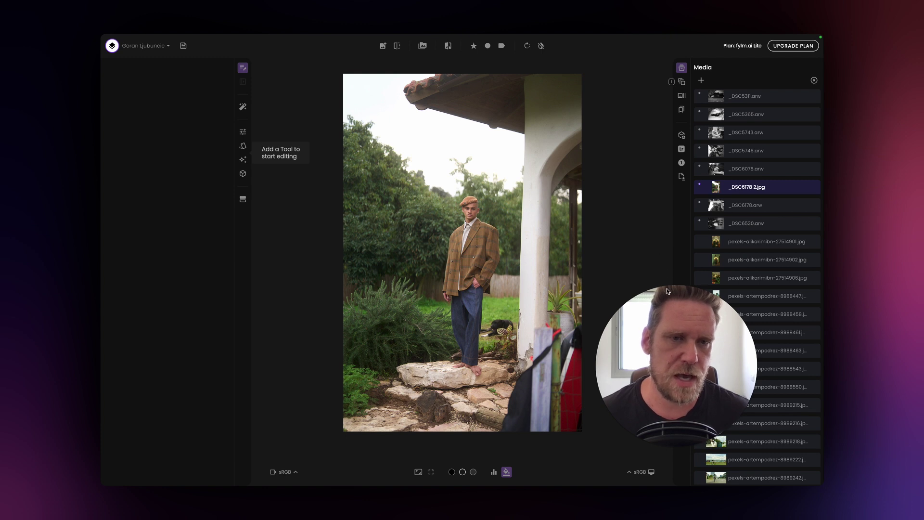
pyautogui.moveTo(673, 292)
pyautogui.mouseDown()
pyautogui.moveTo(610, 275)
pyautogui.moveTo(611, 294)
pyautogui.mouseUp()
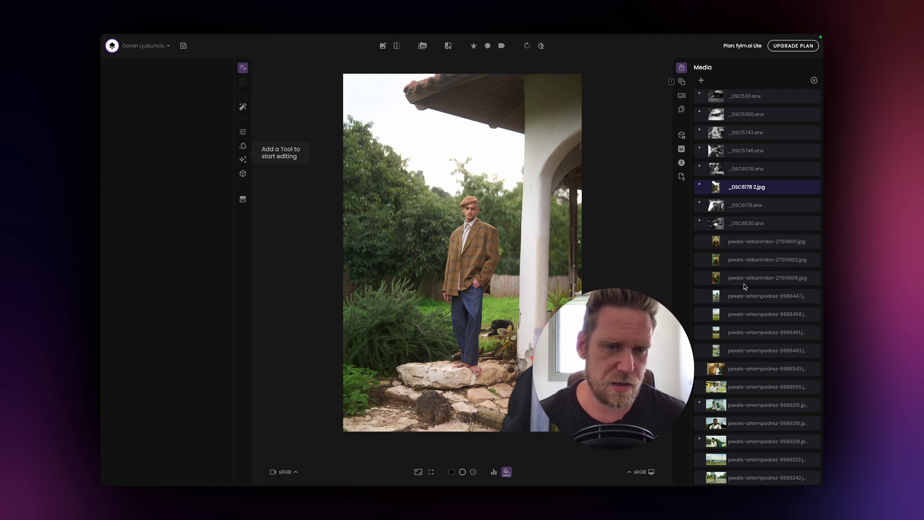
pyautogui.click(718, 371)
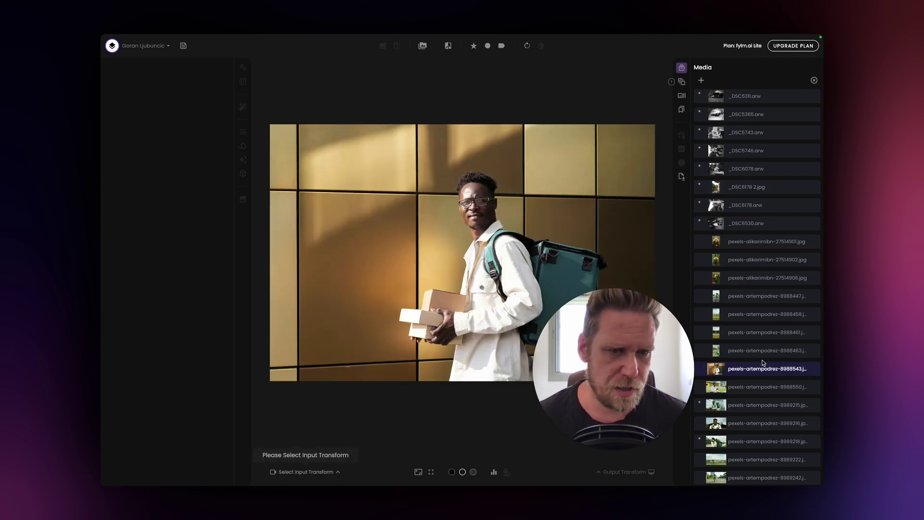
pyautogui.scroll(-5, 763, 362)
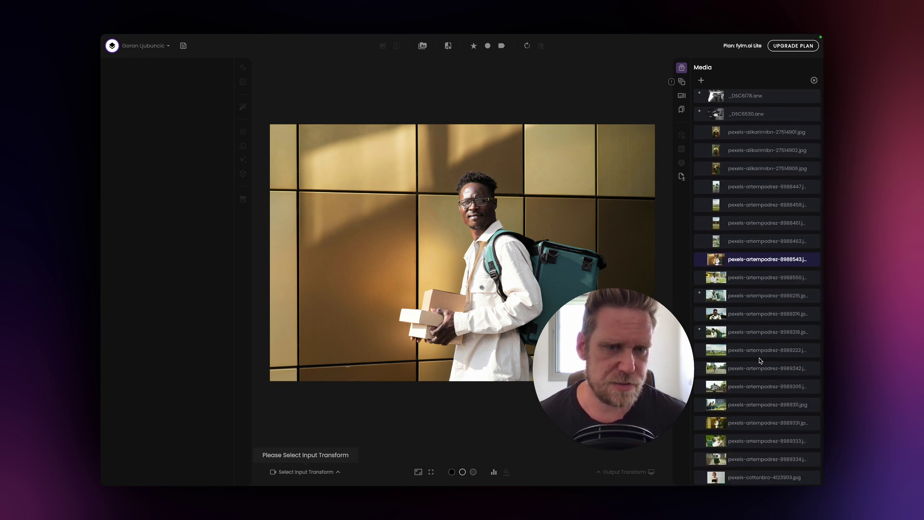
pyautogui.click(717, 422)
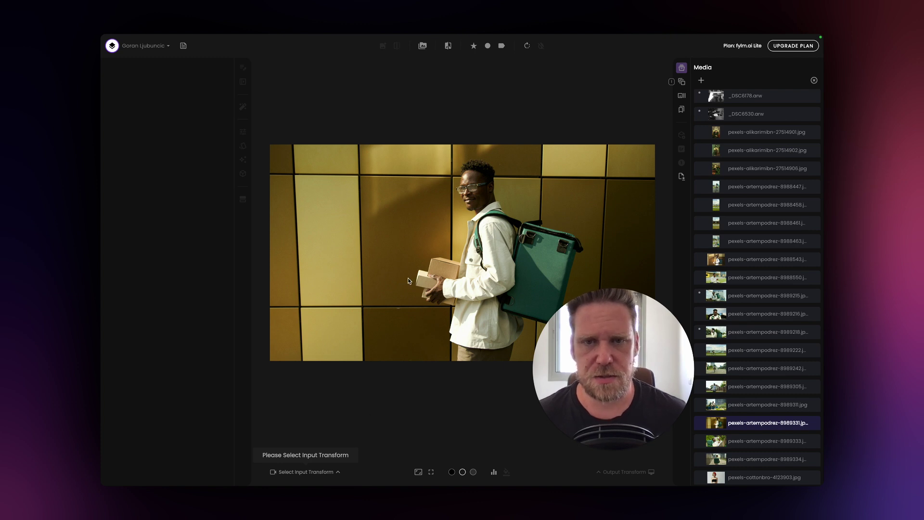
pyautogui.click(318, 474)
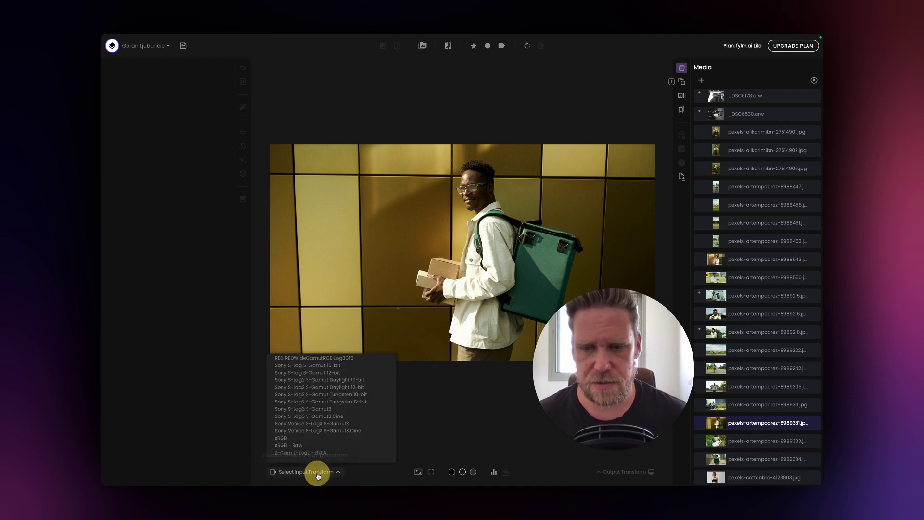
pyautogui.click(297, 441)
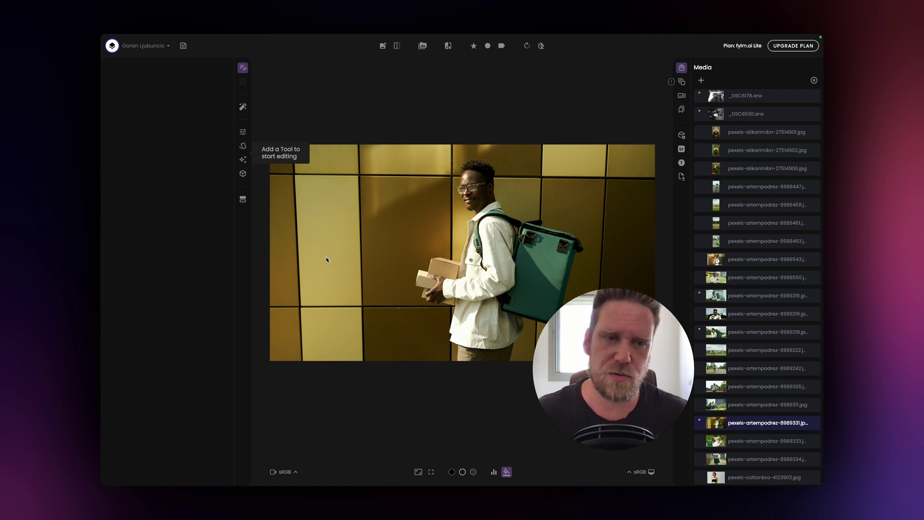
# Add the Subtractive Colour control to the image.
pyautogui.click(244, 132)
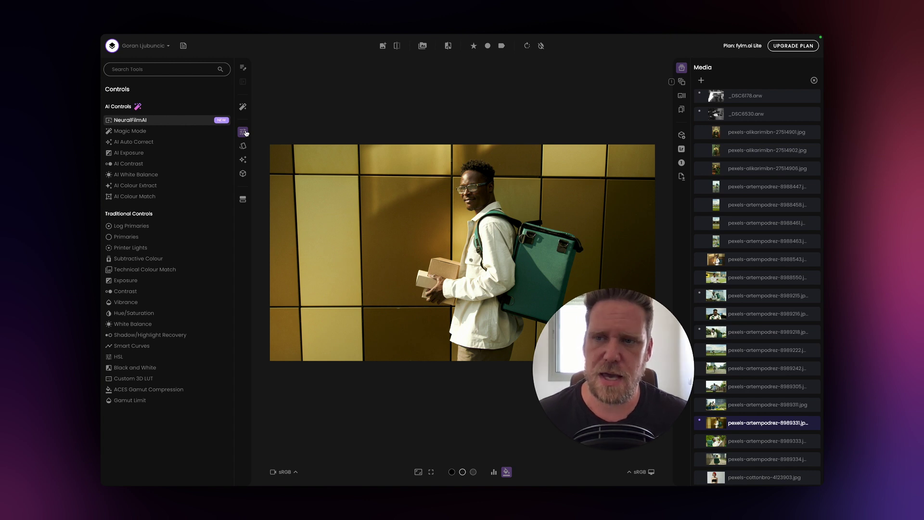
pyautogui.click(149, 261)
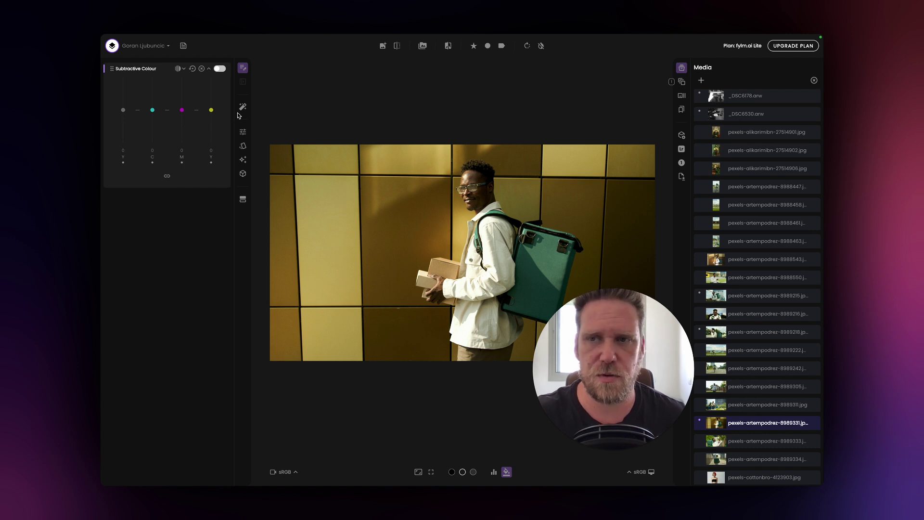
# Try the Subtractive Colour yellow channel above and below zero, and reset it to 0.
pyautogui.moveTo(213, 113); pyautogui.dragTo(213, 108)
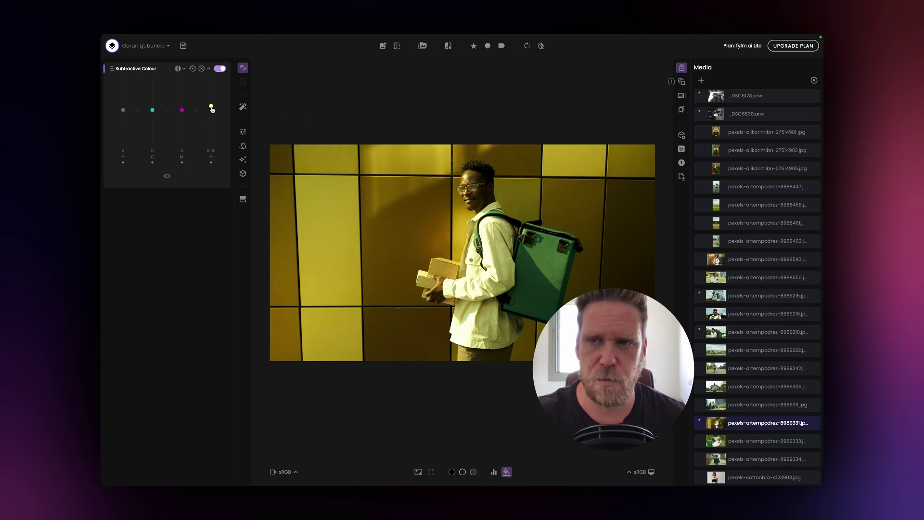
pyautogui.doubleClick(212, 110)
pyautogui.moveTo(212, 113); pyautogui.dragTo(211, 116)
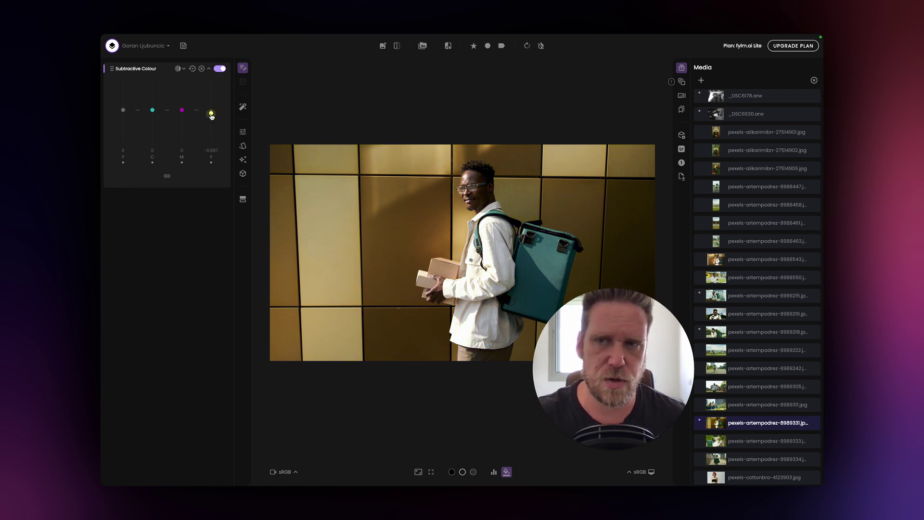
pyautogui.doubleClick(212, 111)
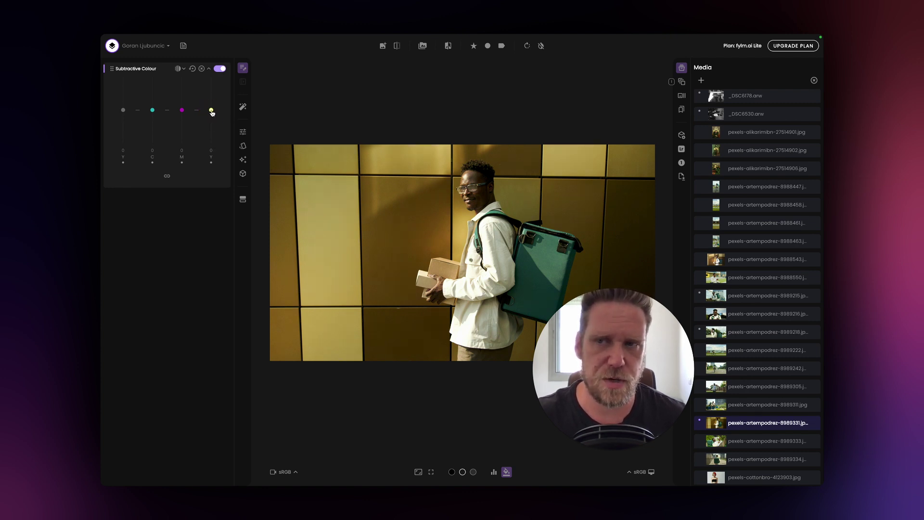
# Try a lower magenta and both a higher and lower cyan in Subtractive Colour, resetting each channel to 0.
pyautogui.moveTo(182, 112); pyautogui.dragTo(183, 115)
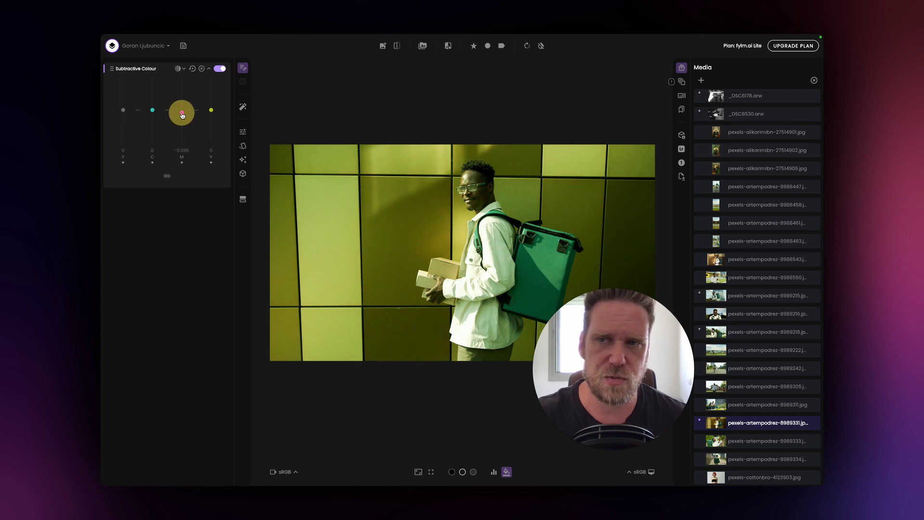
pyautogui.doubleClick(182, 116)
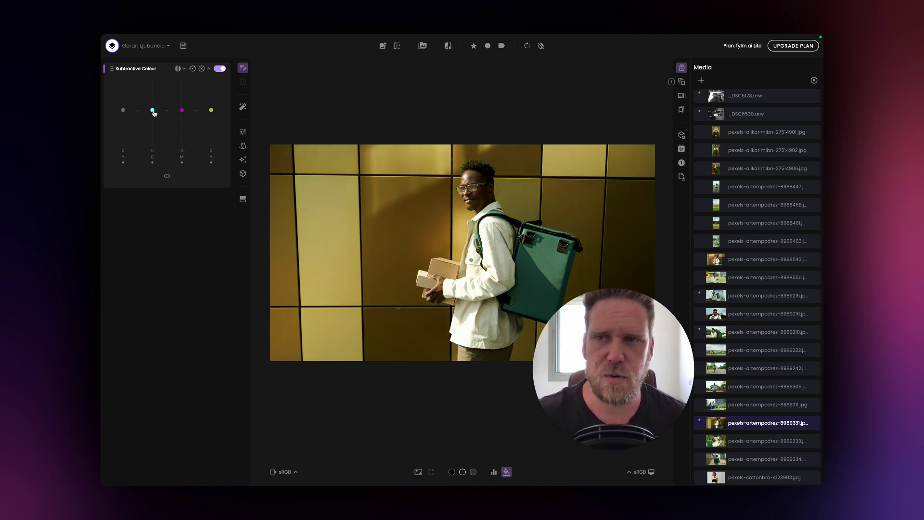
pyautogui.moveTo(154, 113); pyautogui.dragTo(155, 111)
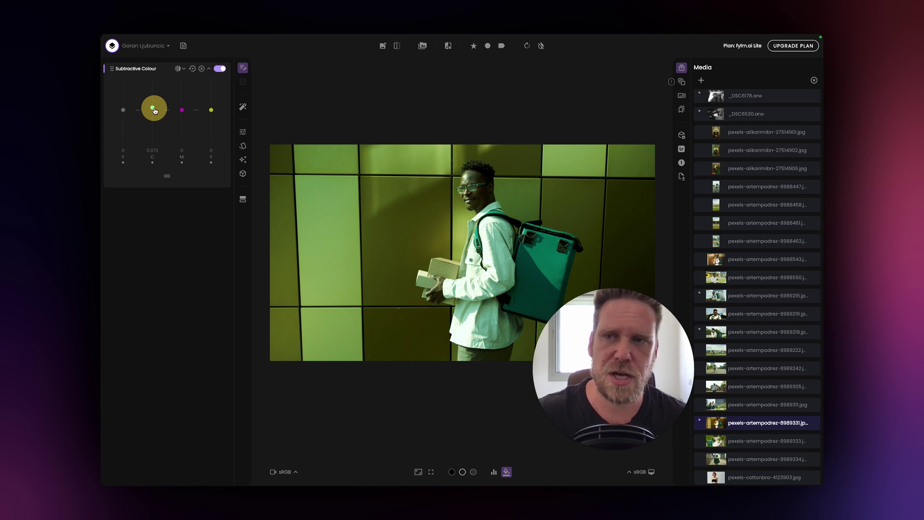
pyautogui.moveTo(155, 111); pyautogui.dragTo(155, 119)
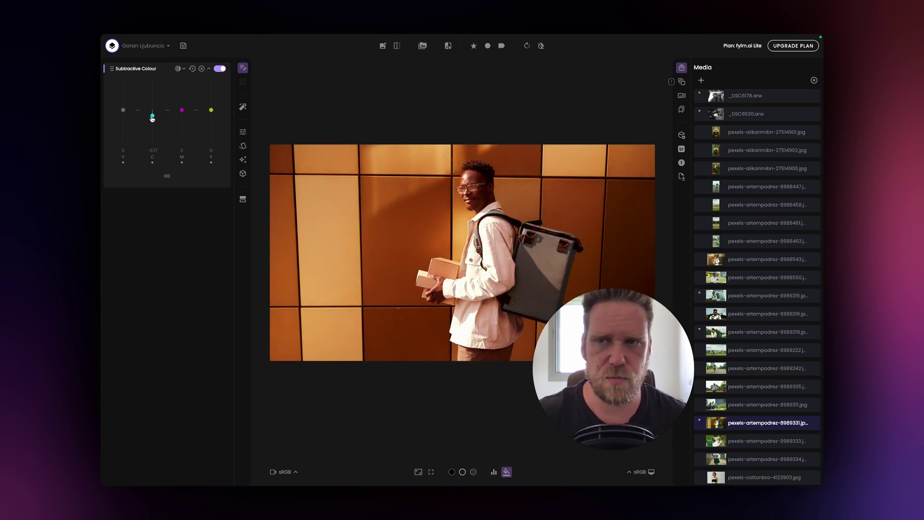
pyautogui.doubleClick(153, 115)
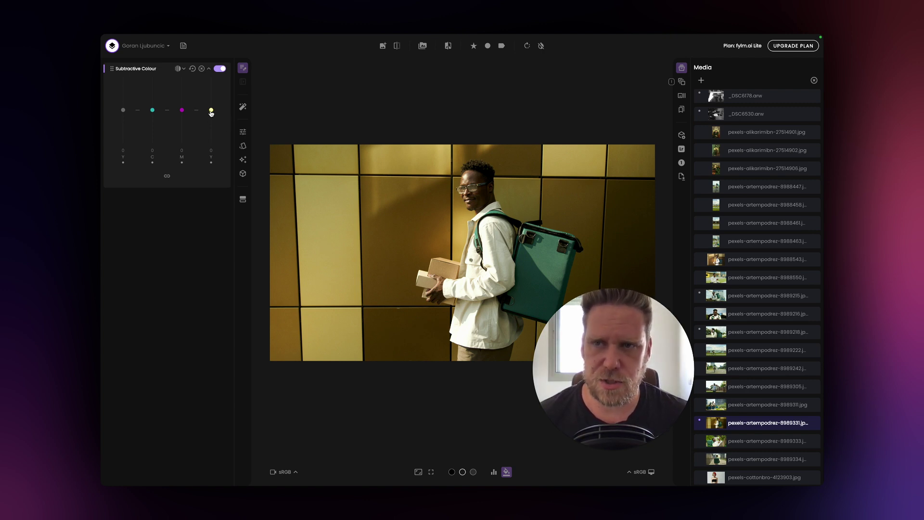
# Try a higher magenta of about 0.2 in Subtractive Colour, resetting the channel to 0.
pyautogui.moveTo(182, 110); pyautogui.dragTo(182, 105)
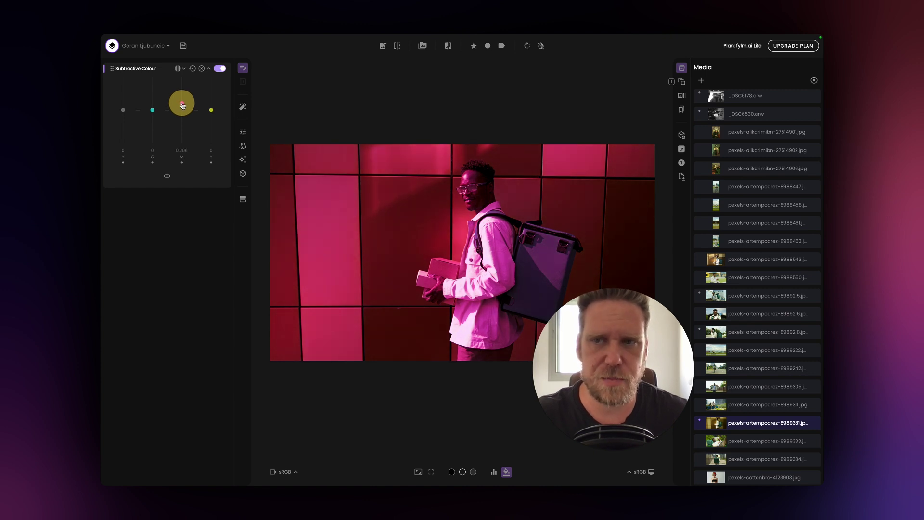
pyautogui.doubleClick(182, 105)
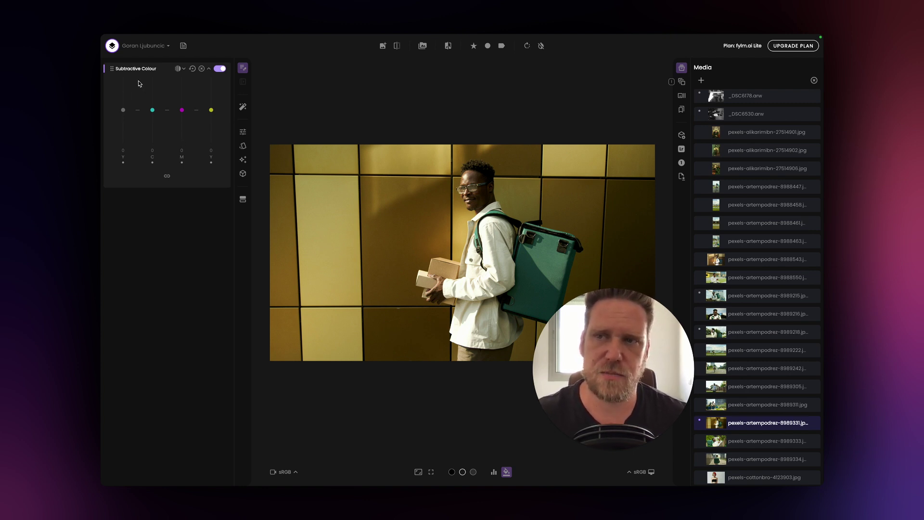
# Link the cyan, magenta and yellow channels in Subtractive Colour and set them together to 0.3.
pyautogui.click(168, 179)
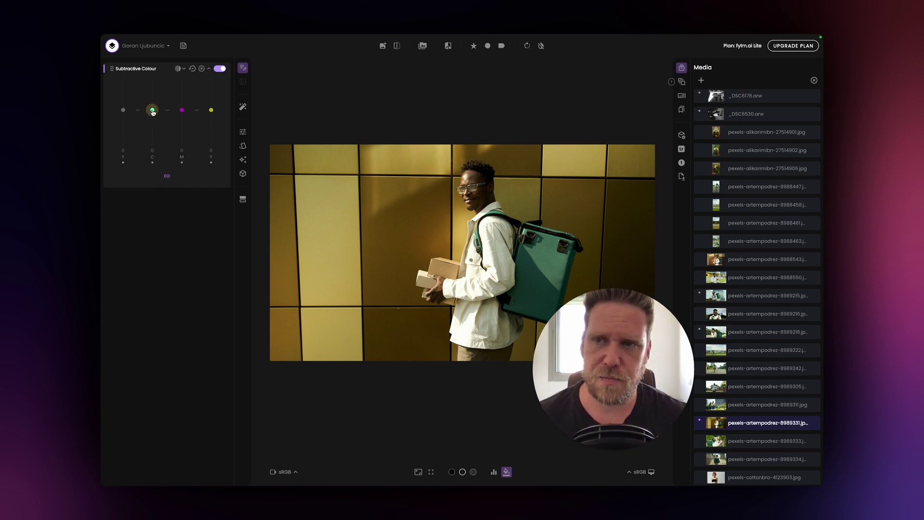
pyautogui.moveTo(152, 110); pyautogui.dragTo(155, 104)
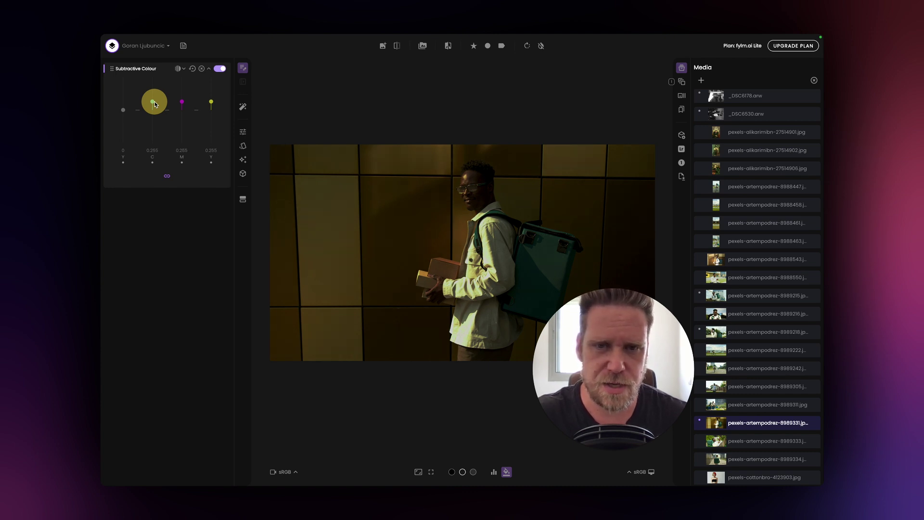
pyautogui.moveTo(155, 105); pyautogui.dragTo(155, 105)
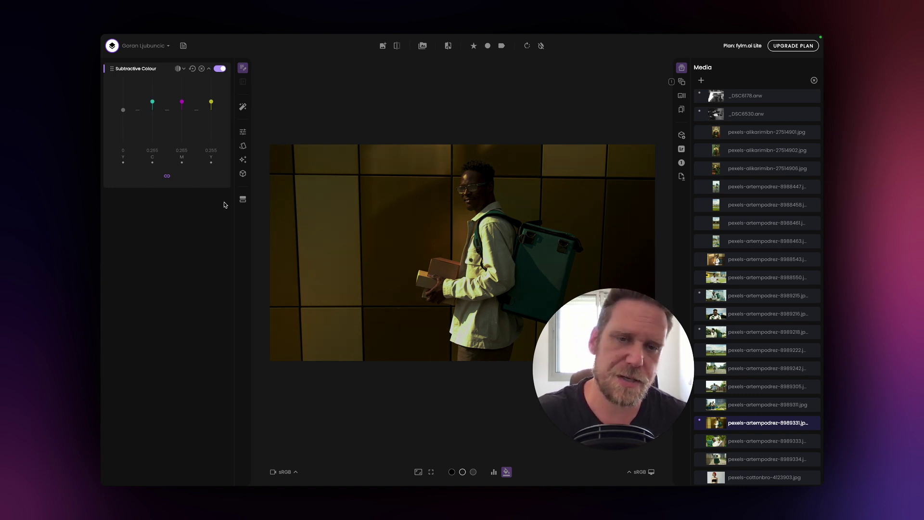
pyautogui.doubleClick(150, 149)
pyautogui.write('0')
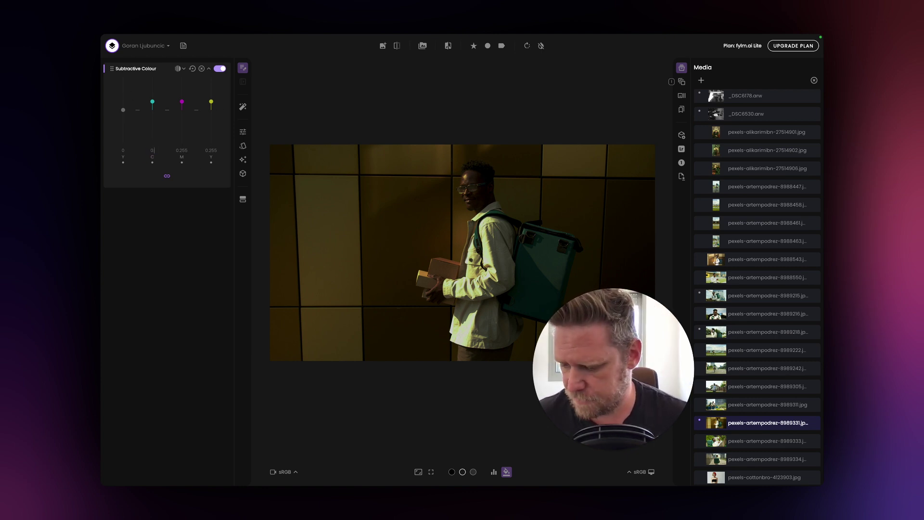
pyautogui.write('.3')
pyautogui.press('Return')
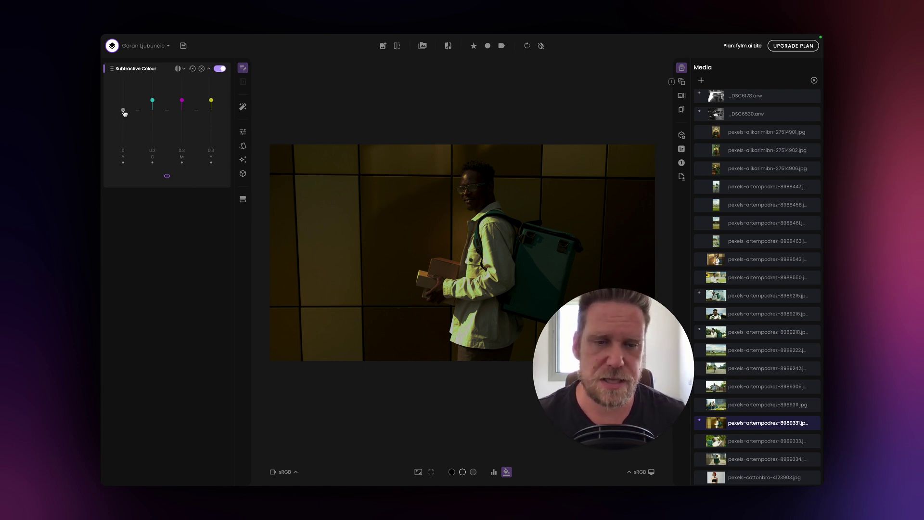
# Set the grey luminance (Y) channel in Subtractive Colour to 0.6.
pyautogui.moveTo(125, 113); pyautogui.dragTo(127, 102)
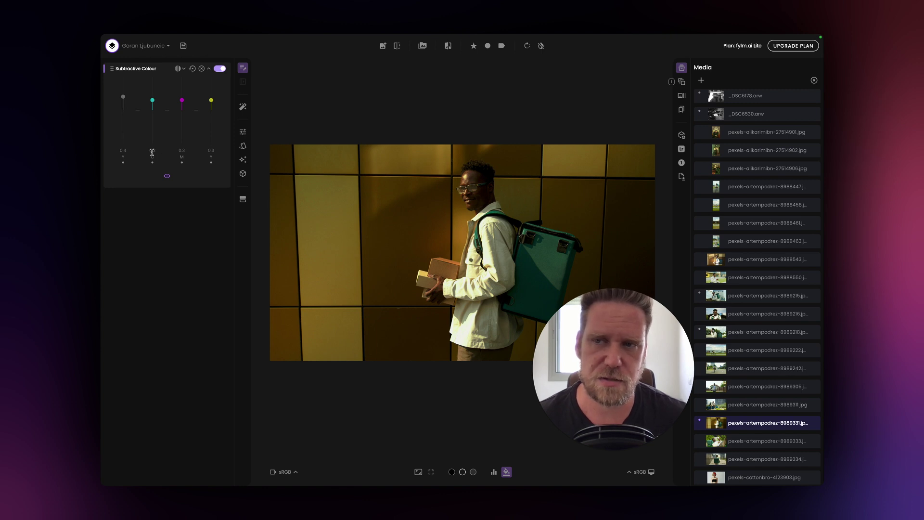
pyautogui.click(121, 150)
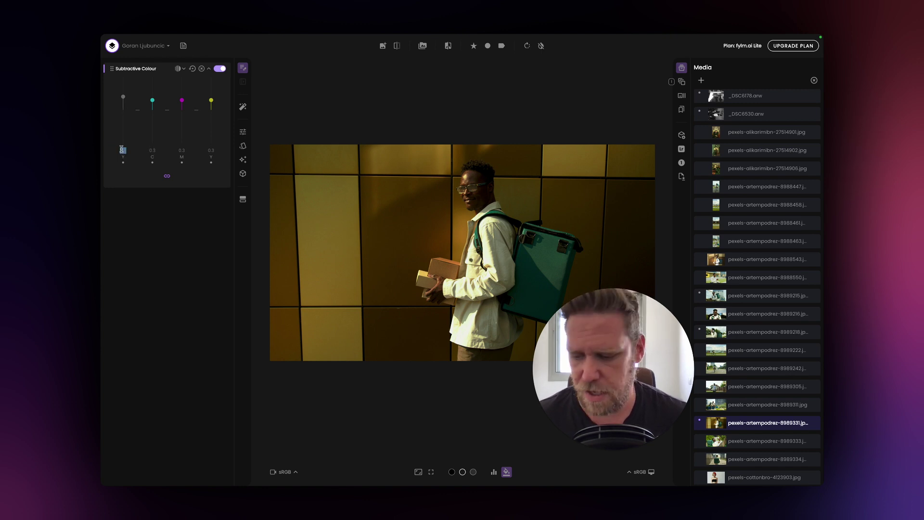
pyautogui.write('0.6')
pyautogui.press('Return')
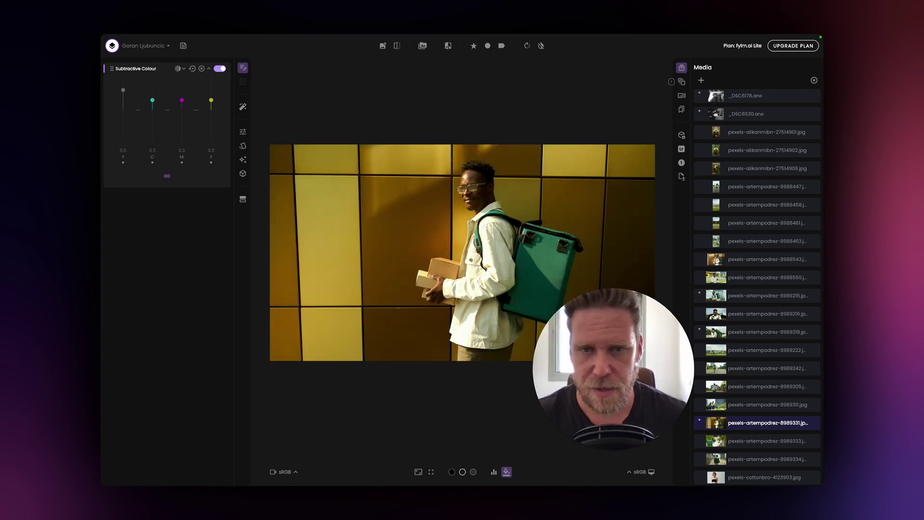
# Compare the graded image with the original in full-screen view, checking the wall, skin and backpack colours.
pyautogui.click(491, 207)
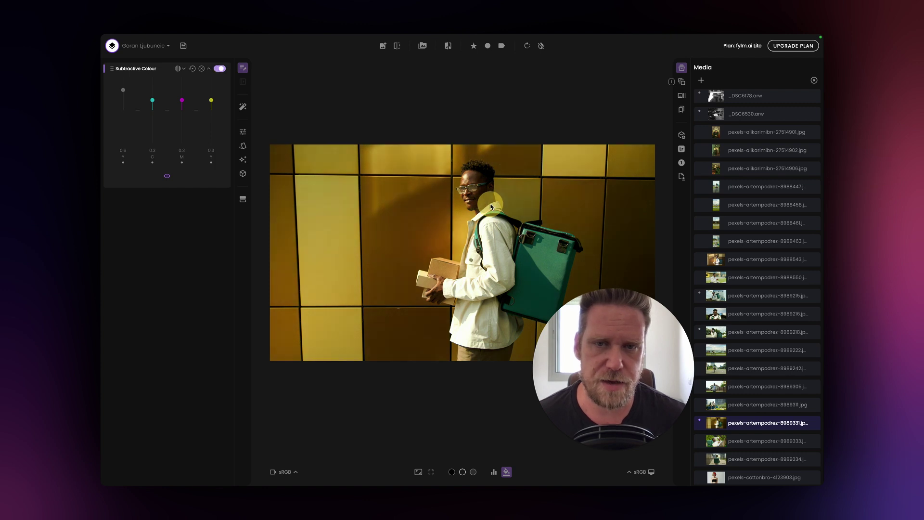
pyautogui.click(486, 207)
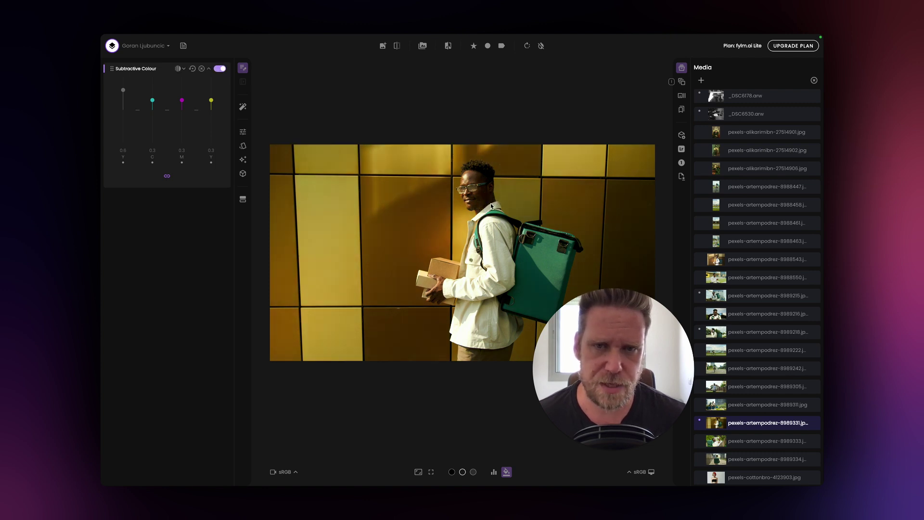
pyautogui.click(490, 203)
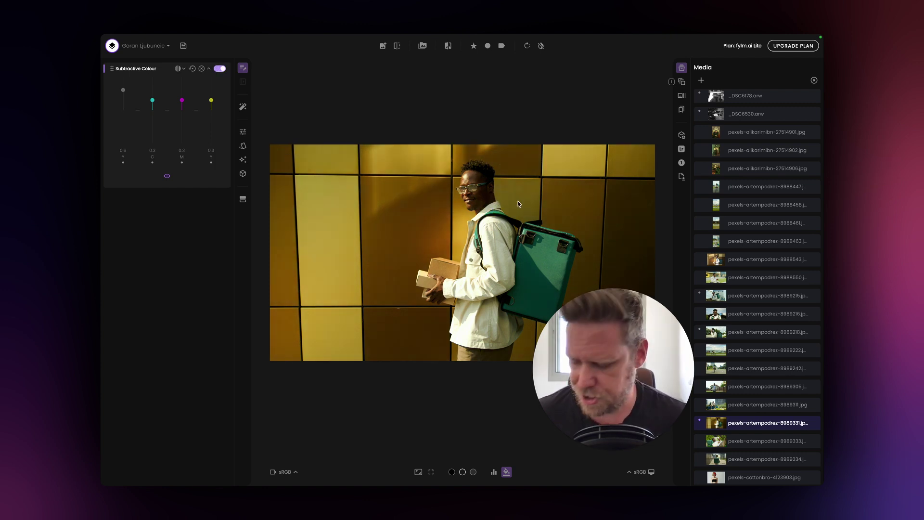
pyautogui.press('f')
pyautogui.click(528, 195)
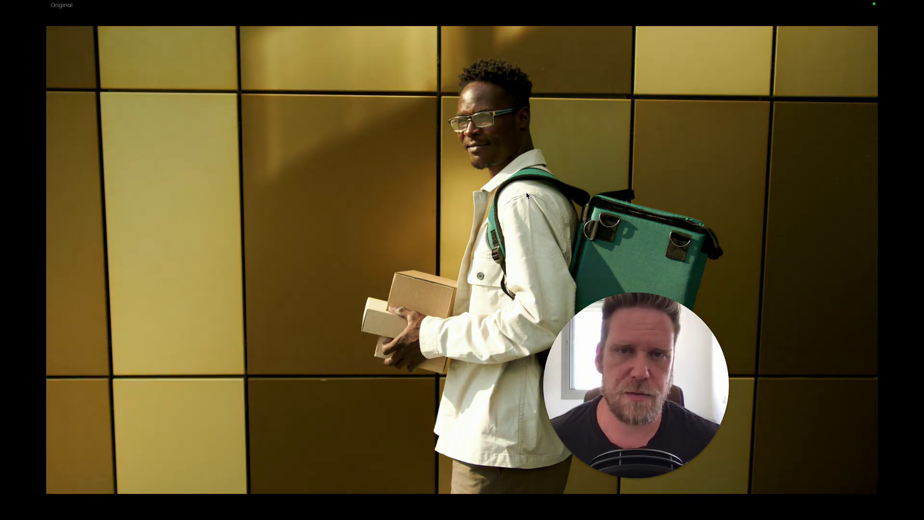
pyautogui.click(527, 195)
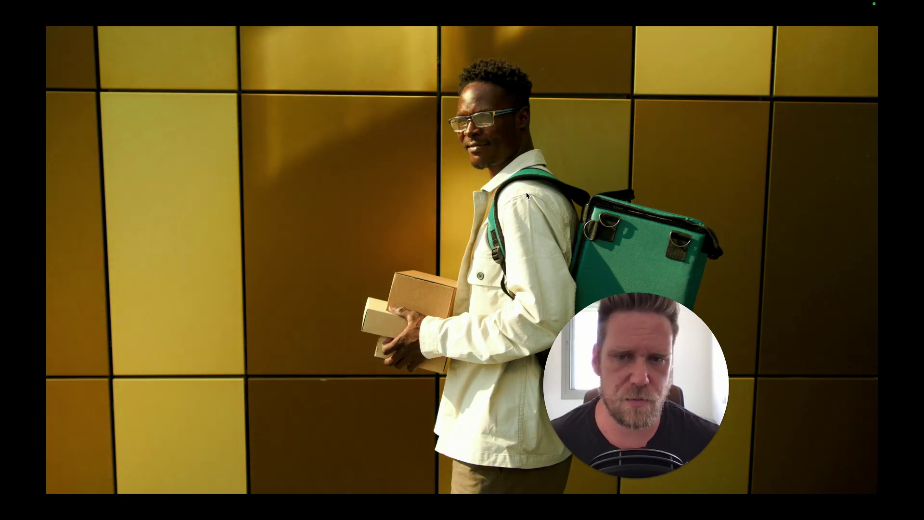
pyautogui.click(527, 195)
pyautogui.click(527, 195)
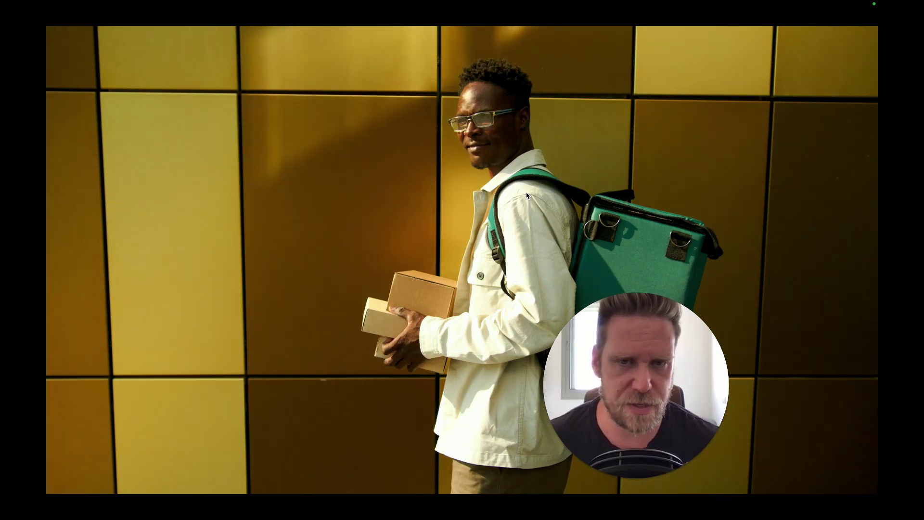
pyautogui.click(527, 195)
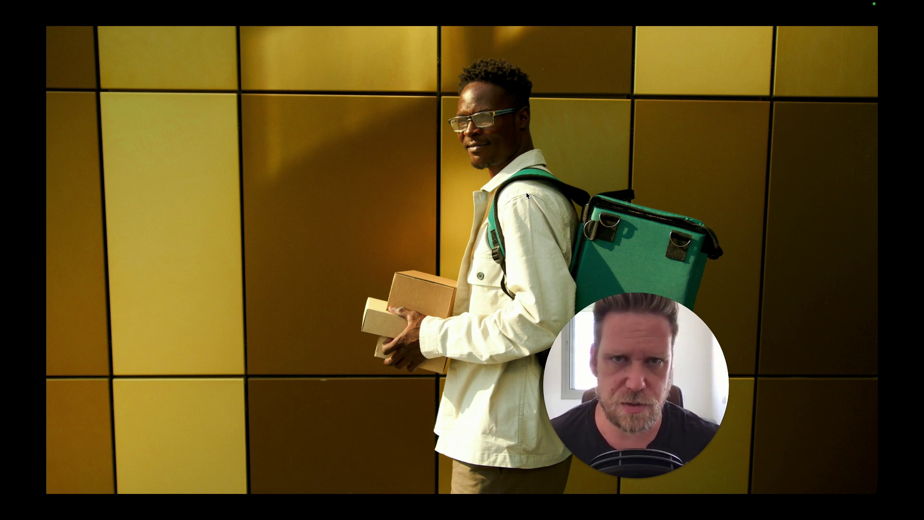
pyautogui.press('Escape')
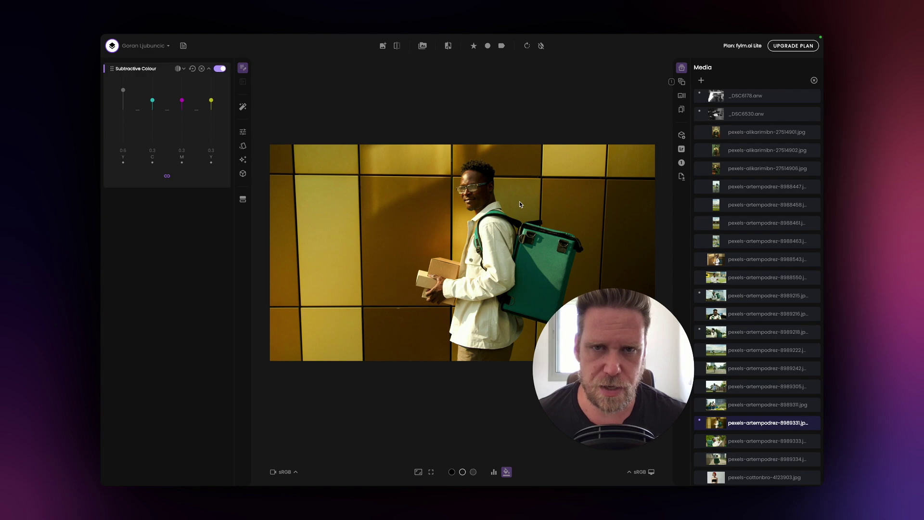
pyautogui.press('f')
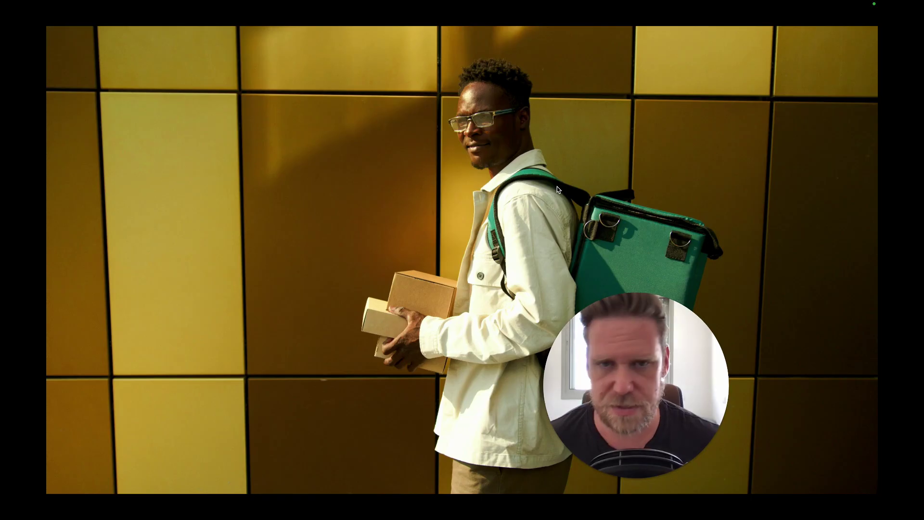
pyautogui.press('\\')
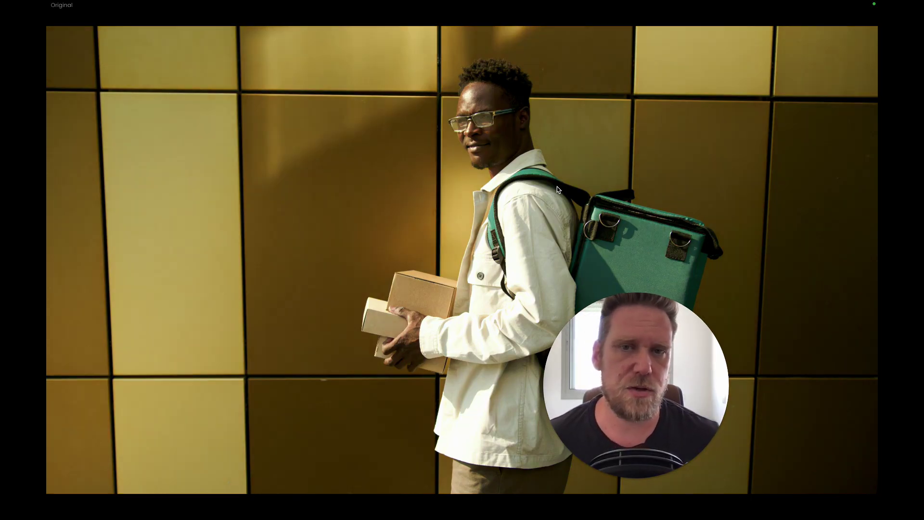
pyautogui.press('\\')
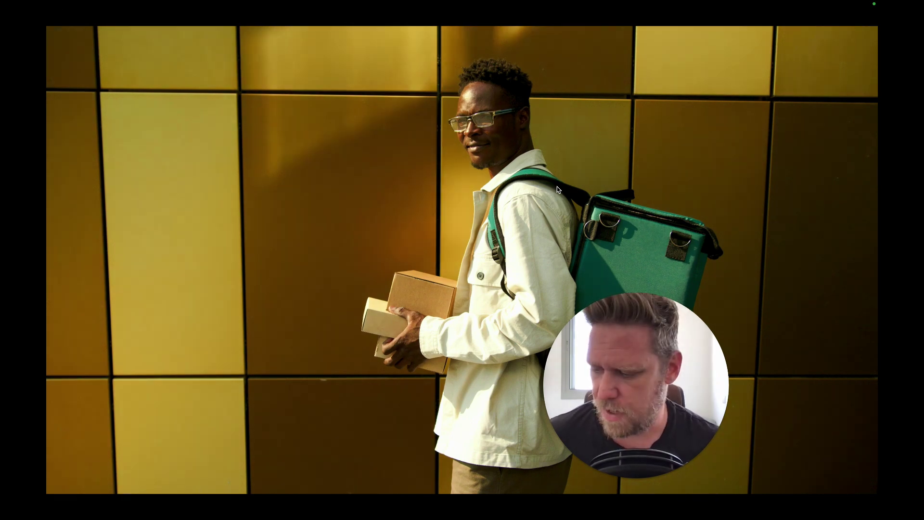
pyautogui.press('Escape')
# Save the current look as a candidate named 2.
pyautogui.click(383, 46)
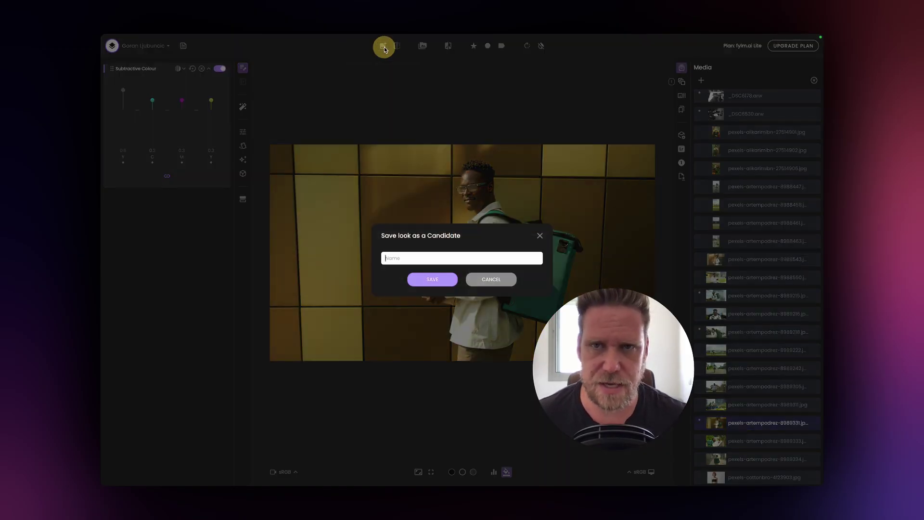
pyautogui.write('2')
pyautogui.press('Return')
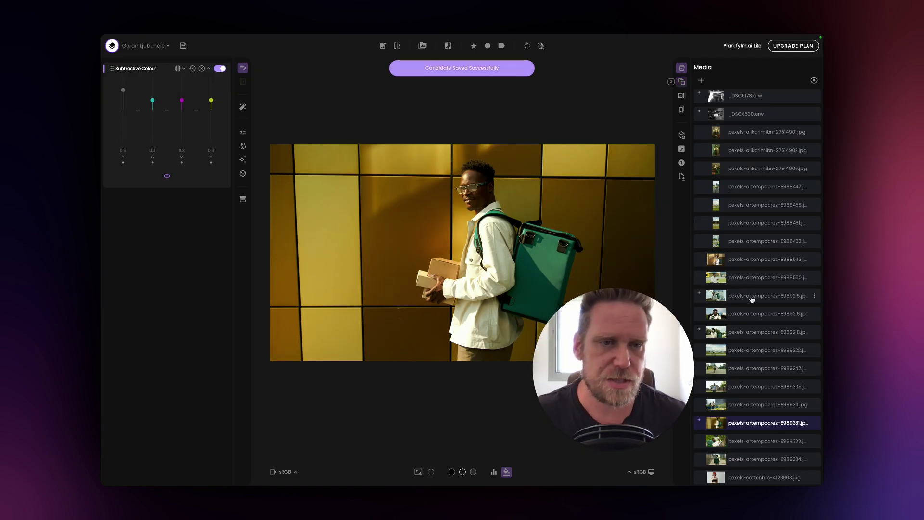
# Load pexels-artempodrez-8989216.jpg from the project media and set its input transform to sRGB.
pyautogui.click(772, 314)
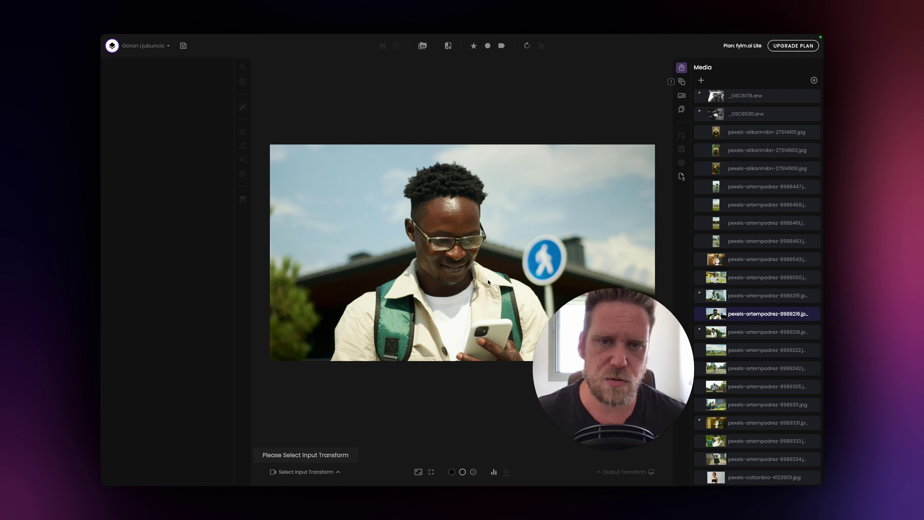
pyautogui.click(323, 476)
pyautogui.click(290, 440)
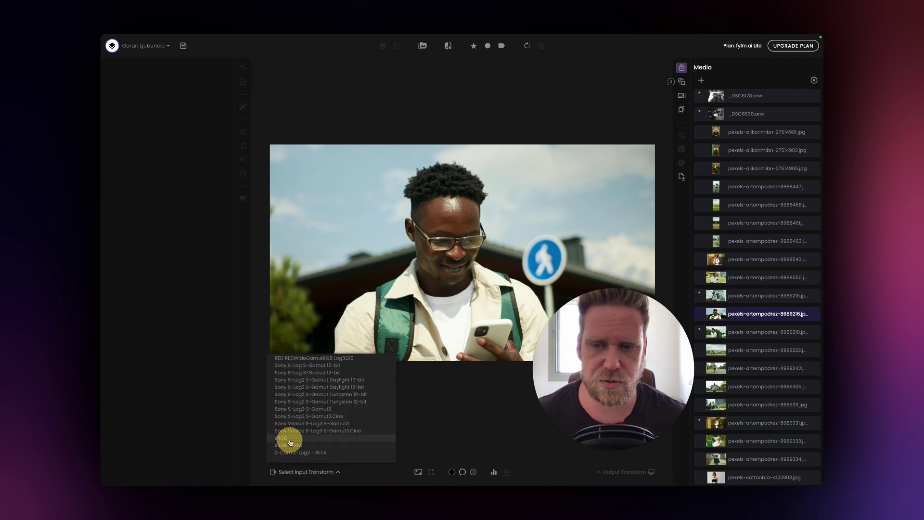
# Apply the saved Subtractive Colour candidate look to the portrait and inspect it in full-screen view.
pyautogui.click(422, 47)
pyautogui.click(438, 169)
pyautogui.click(433, 424)
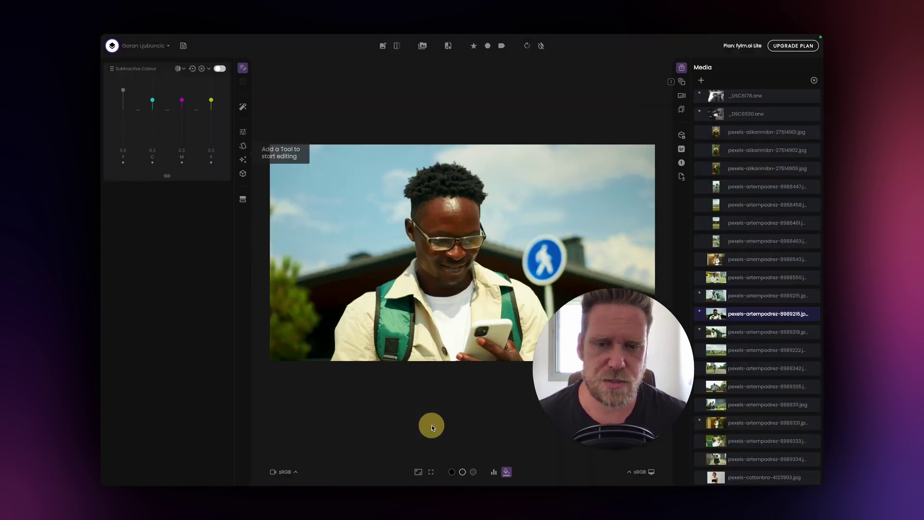
pyautogui.press('f')
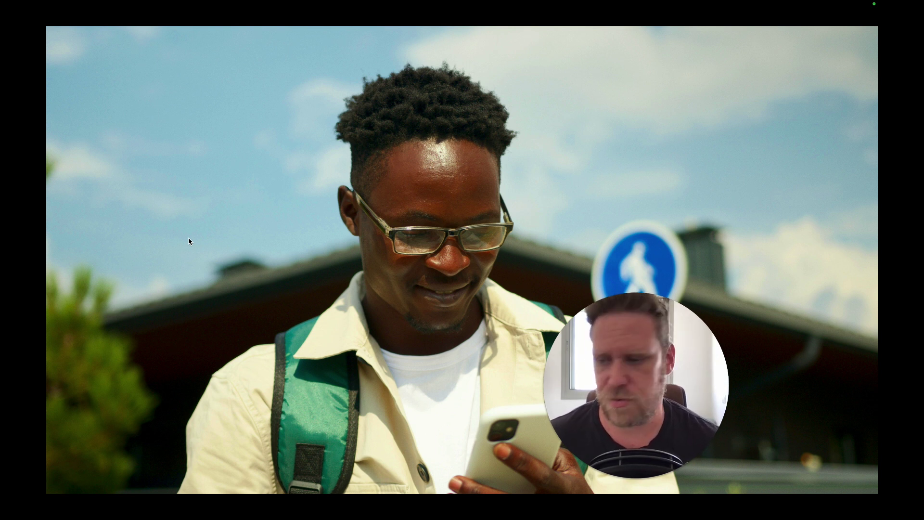
pyautogui.press('Escape')
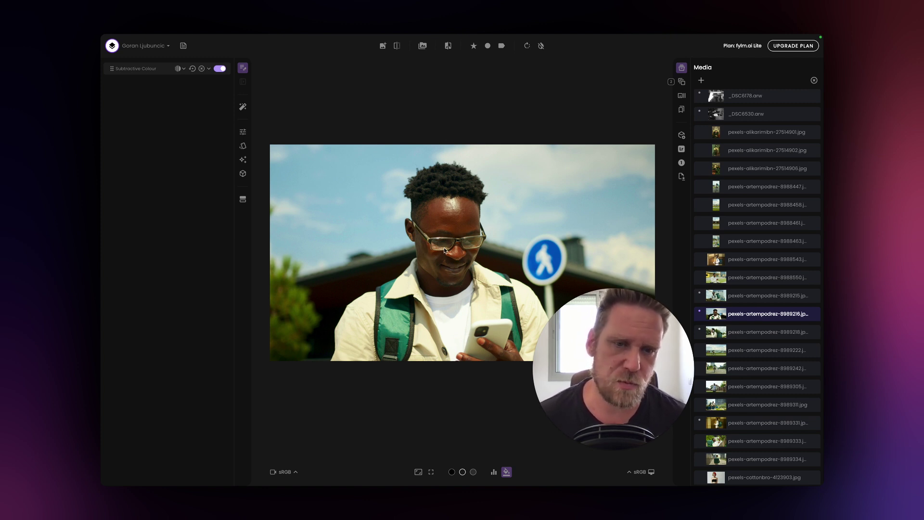
# Add an HSL control to the portrait and slightly lower the yellow saturation.
pyautogui.click(243, 132)
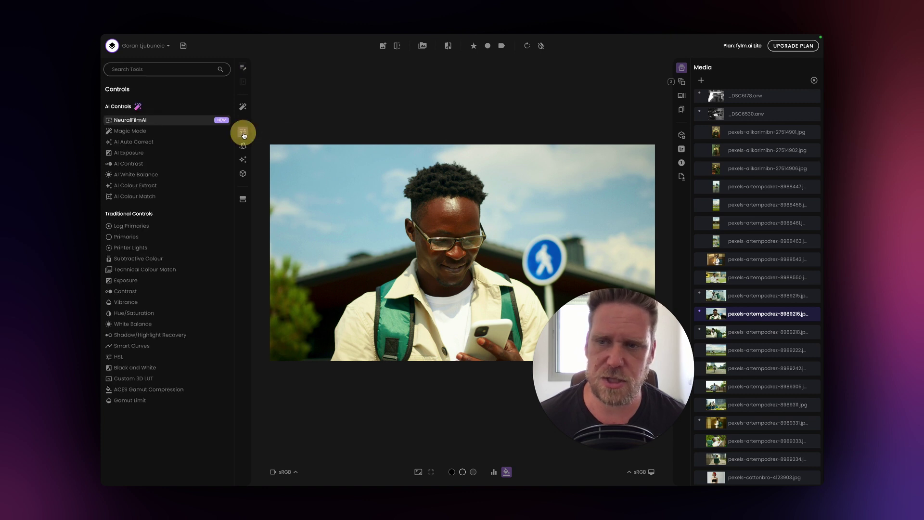
pyautogui.click(130, 356)
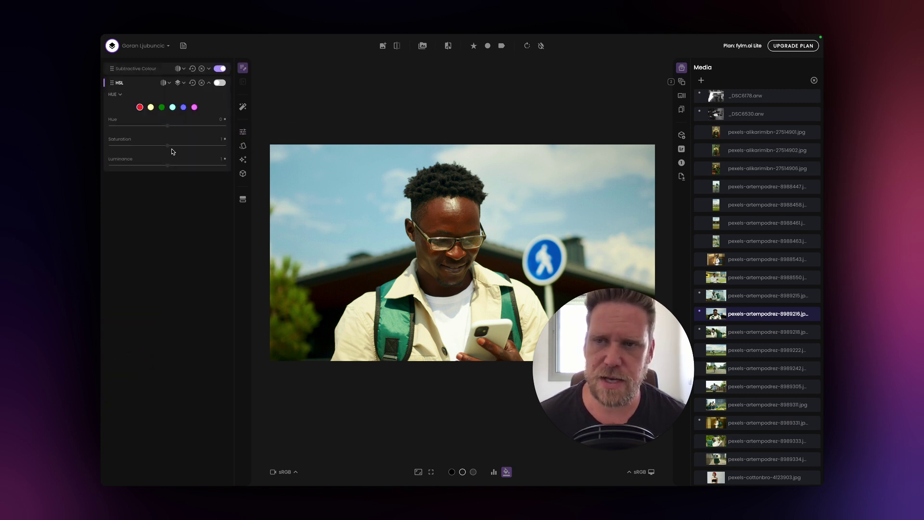
pyautogui.moveTo(170, 148)
pyautogui.mouseDown()
pyautogui.moveTo(159, 148)
pyautogui.moveTo(160, 131)
pyautogui.moveTo(164, 146)
pyautogui.mouseUp()
pyautogui.click(151, 107)
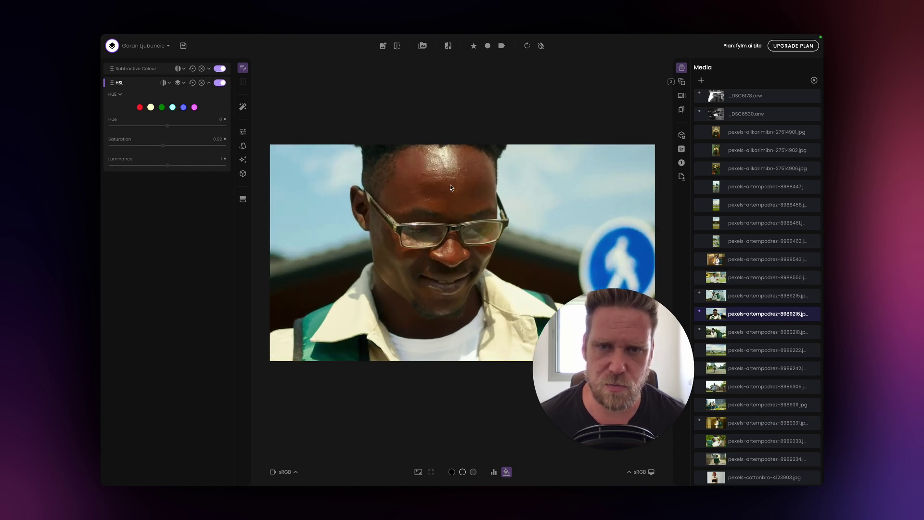
# Compare the portrait with the HSL control on and off, and remove the control.
pyautogui.click(222, 84)
pyautogui.click(221, 84)
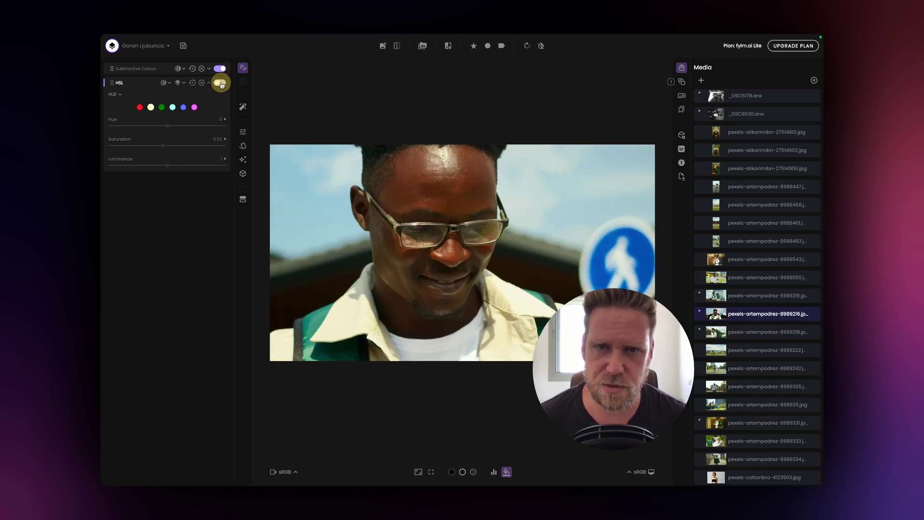
pyautogui.click(222, 83)
pyautogui.click(222, 84)
pyautogui.click(221, 84)
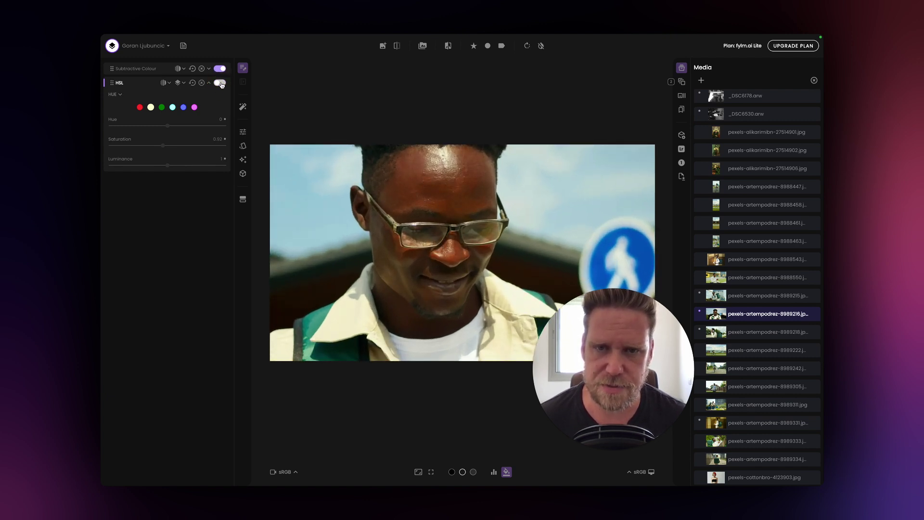
pyautogui.click(221, 84)
pyautogui.click(202, 83)
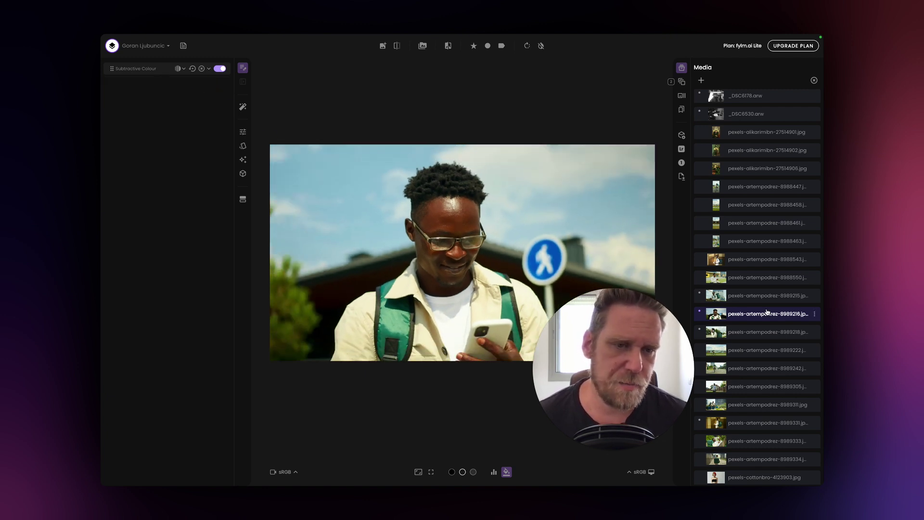
# Load pexels-artempodrez-8989311.jpg from the project media and set its input transform to sRGB.
pyautogui.click(722, 405)
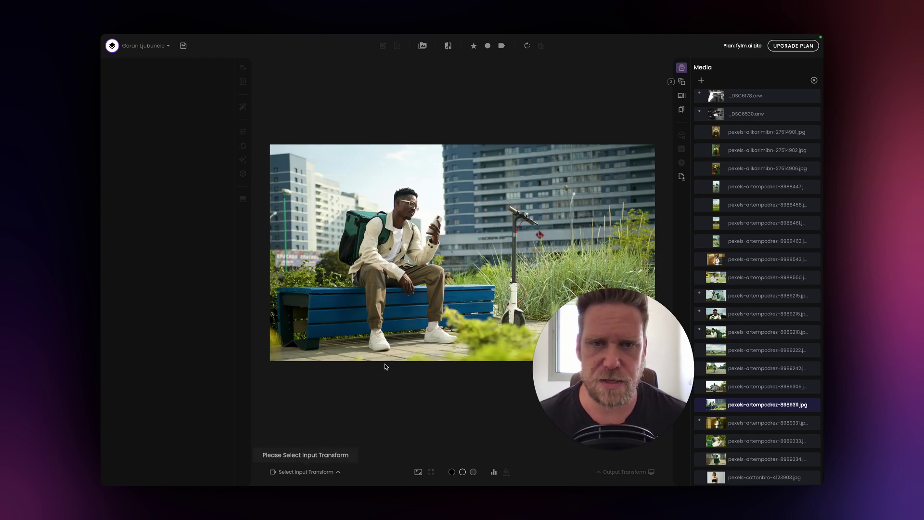
pyautogui.click(326, 472)
pyautogui.click(293, 440)
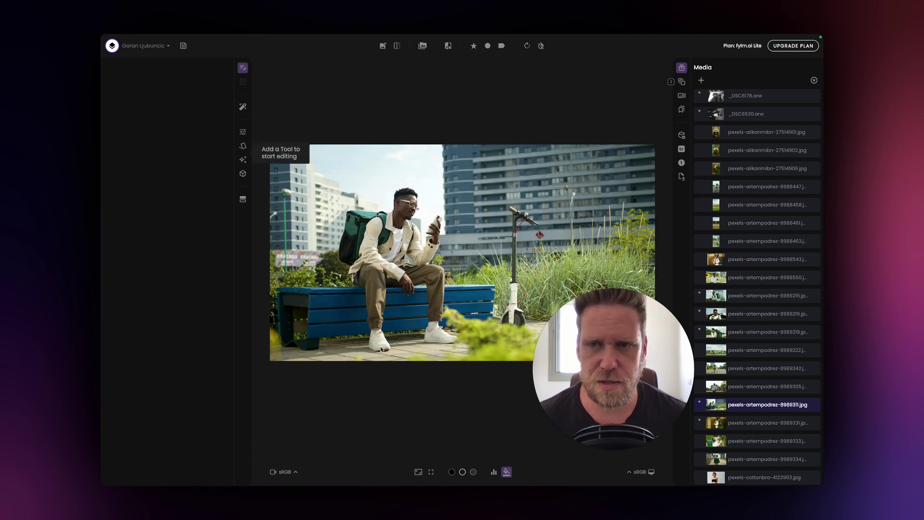
# Apply the saved Subtractive Colour candidate look to the bench photo and show it in full-screen view.
pyautogui.click(423, 46)
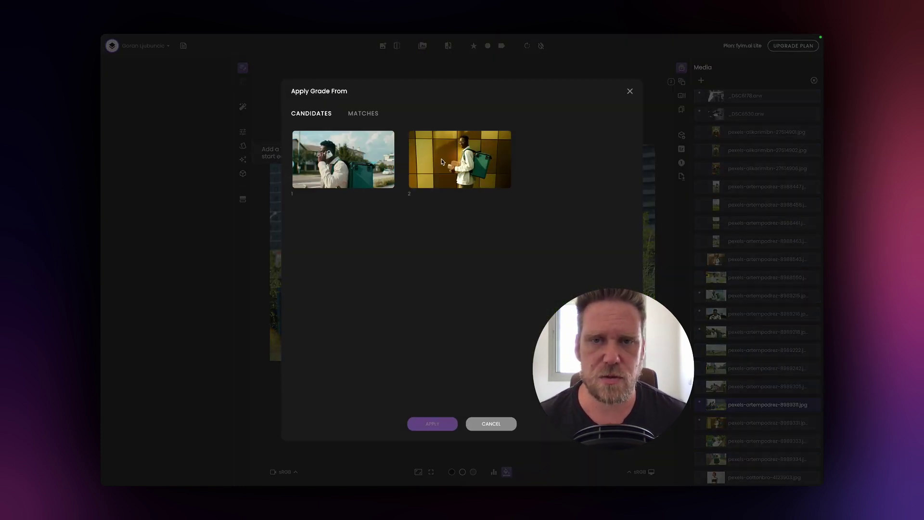
pyautogui.click(432, 425)
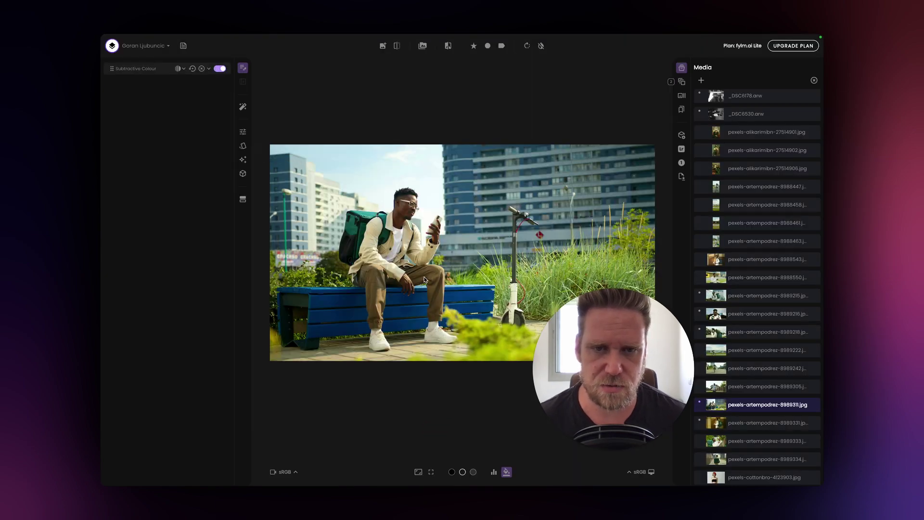
pyautogui.press('f')
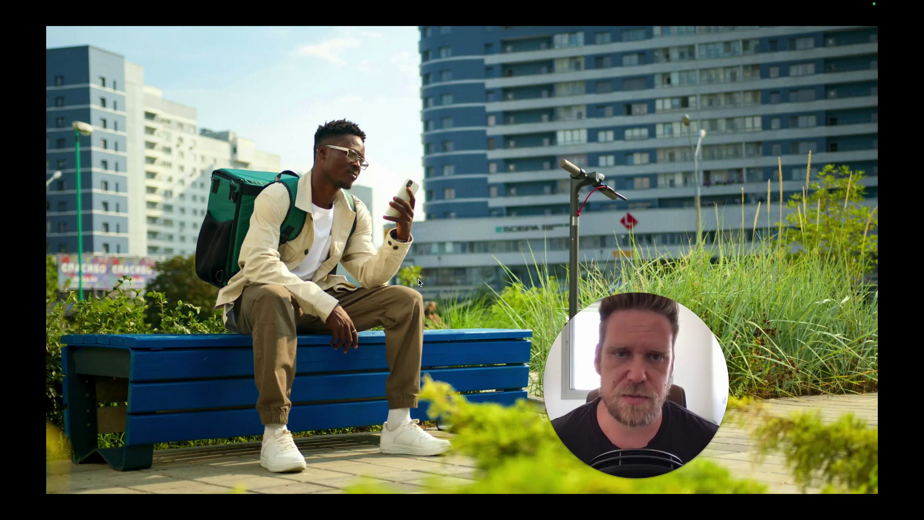
# Repeatedly compare the bench photo with and without its grade in full-screen view.
pyautogui.press('\\')
pyautogui.press('\\')
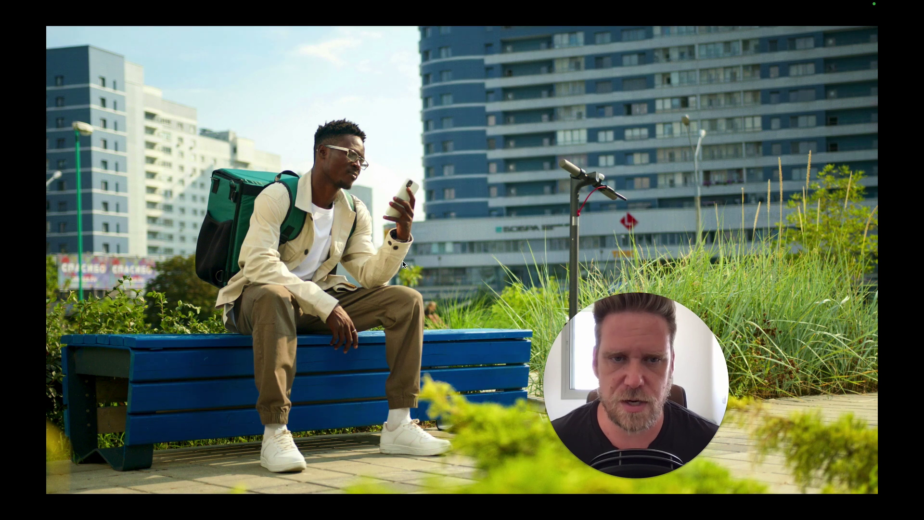
pyautogui.press('\\')
pyautogui.press('\\')
pyautogui.press('\\')
pyautogui.press('\\')
pyautogui.press('\\')
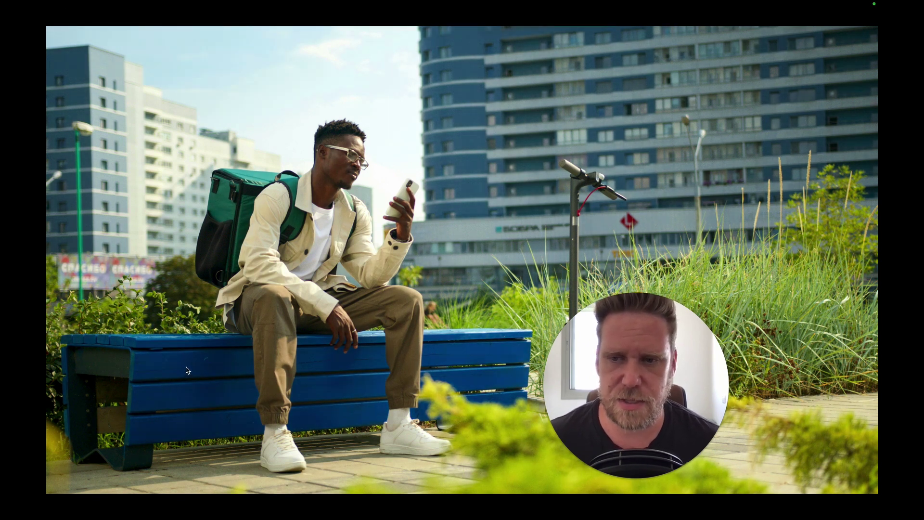
pyautogui.press('\\')
pyautogui.press('\\')
pyautogui.press('\\')
pyautogui.press('\\')
pyautogui.press('\\')
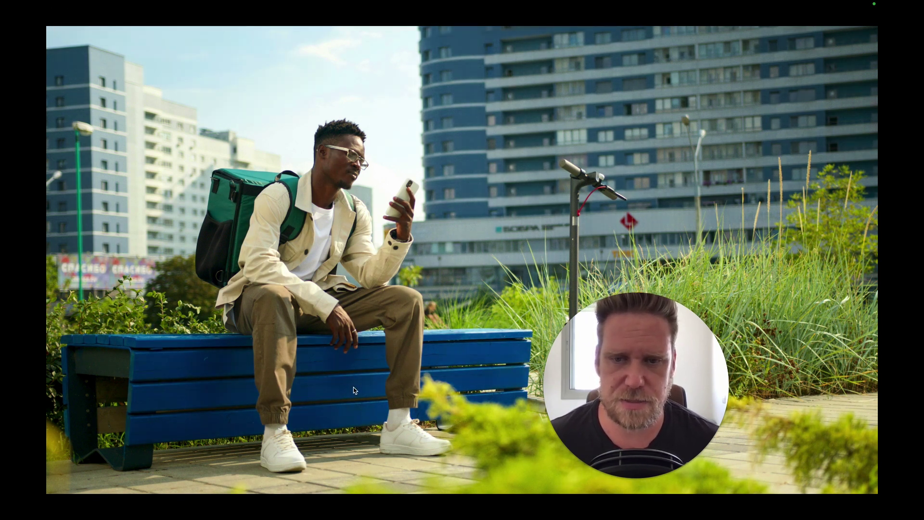
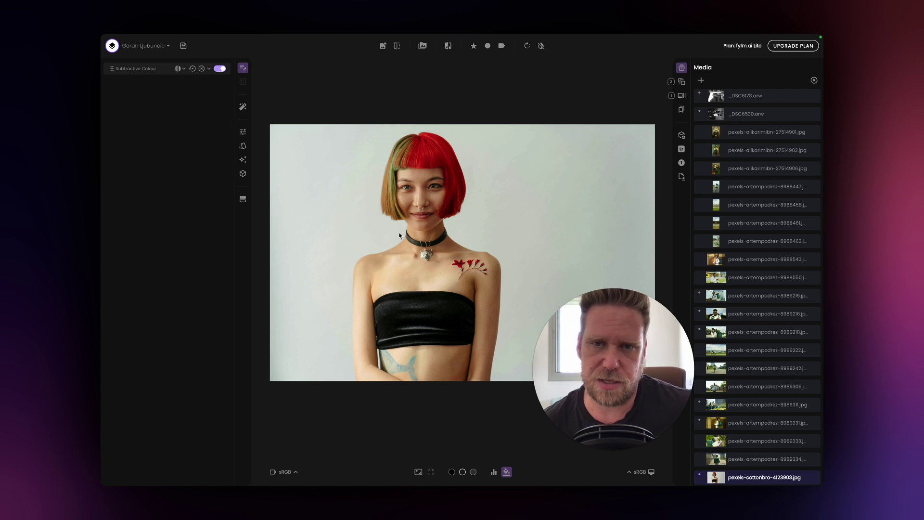
# Remove Subtractive Colour from pexels-cottonbro-4123903.jpg and split-compare the ungraded portrait with its saved match, placing the divider over the face.
pyautogui.click(202, 69)
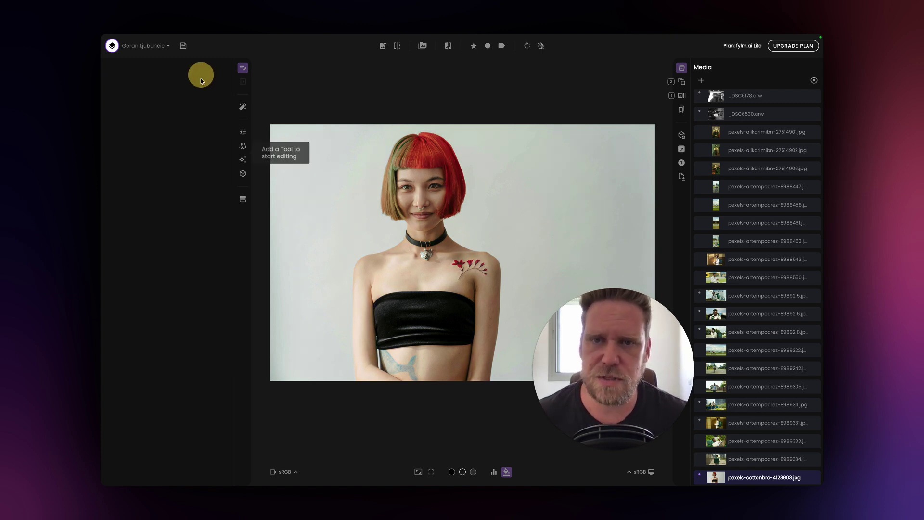
pyautogui.click(681, 96)
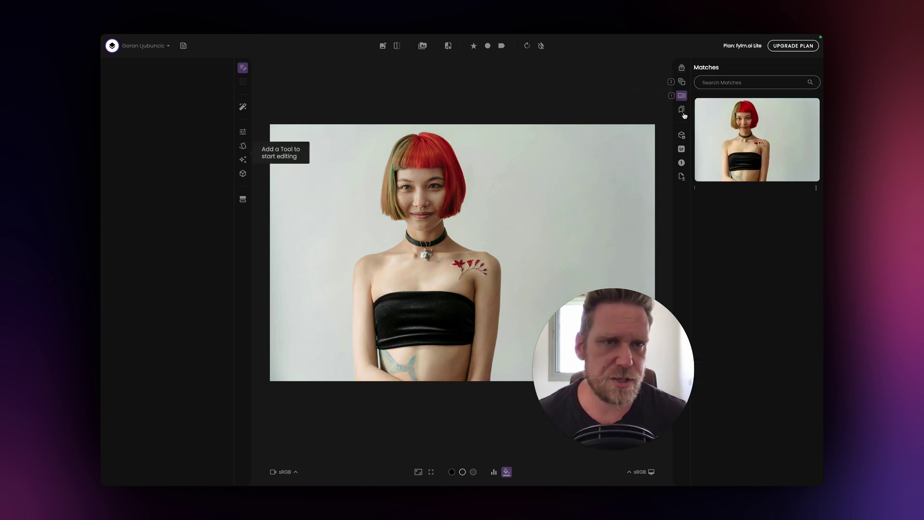
pyautogui.click(765, 146)
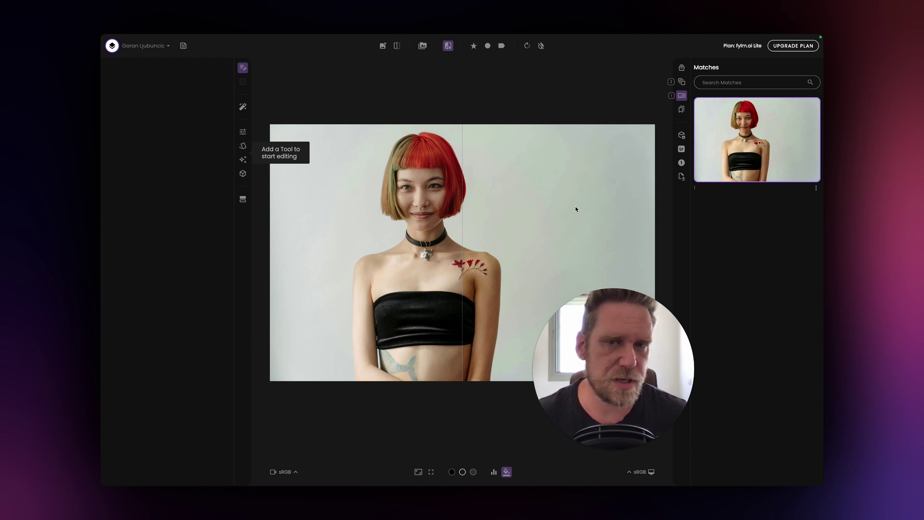
pyautogui.moveTo(462, 221); pyautogui.dragTo(430, 213)
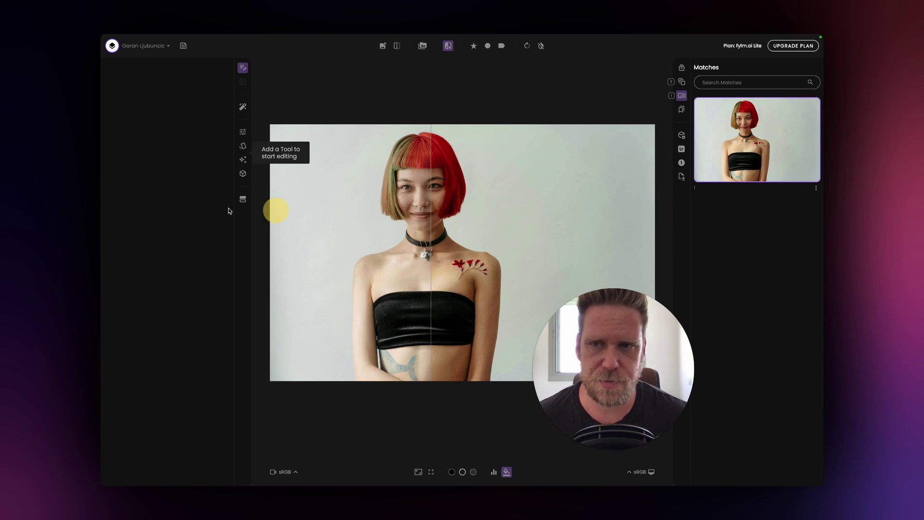
# Add a Hue/Saturation control to the red-haired portrait and raise the saturation to a little over 50.
pyautogui.click(242, 132)
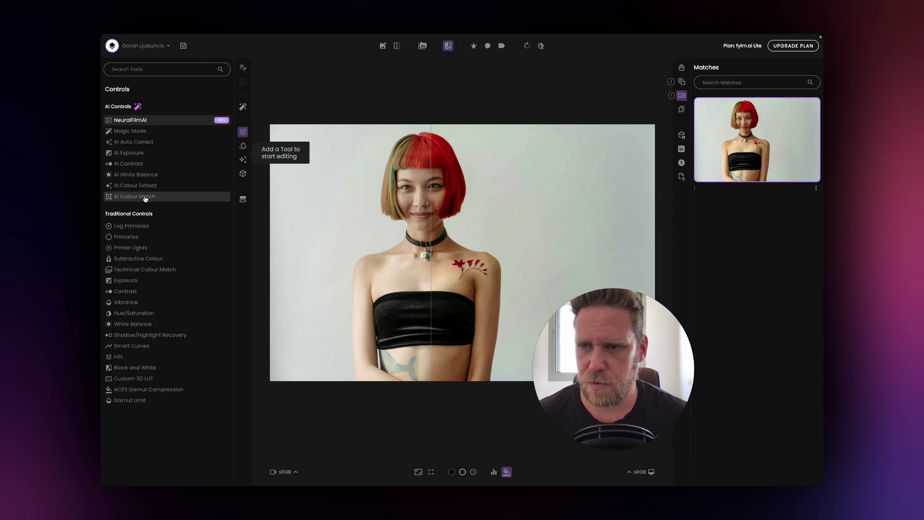
pyautogui.click(137, 313)
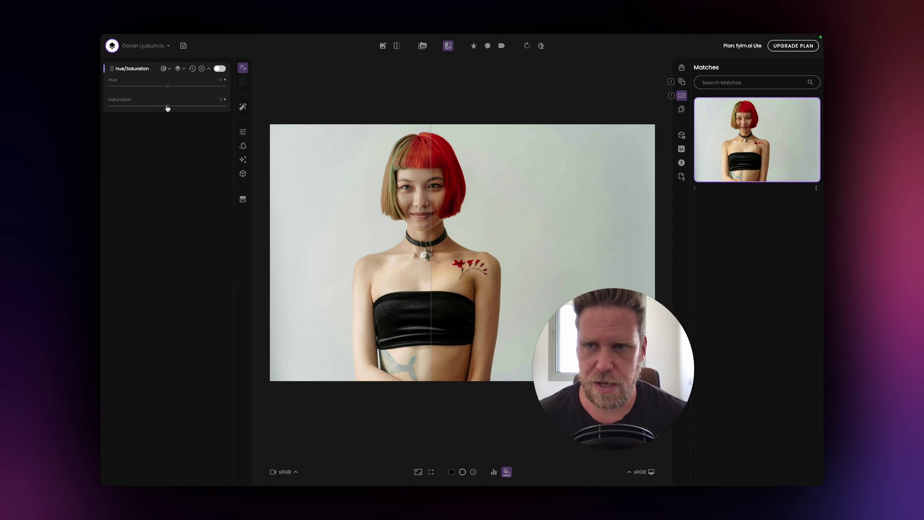
pyautogui.moveTo(167, 107); pyautogui.dragTo(200, 108)
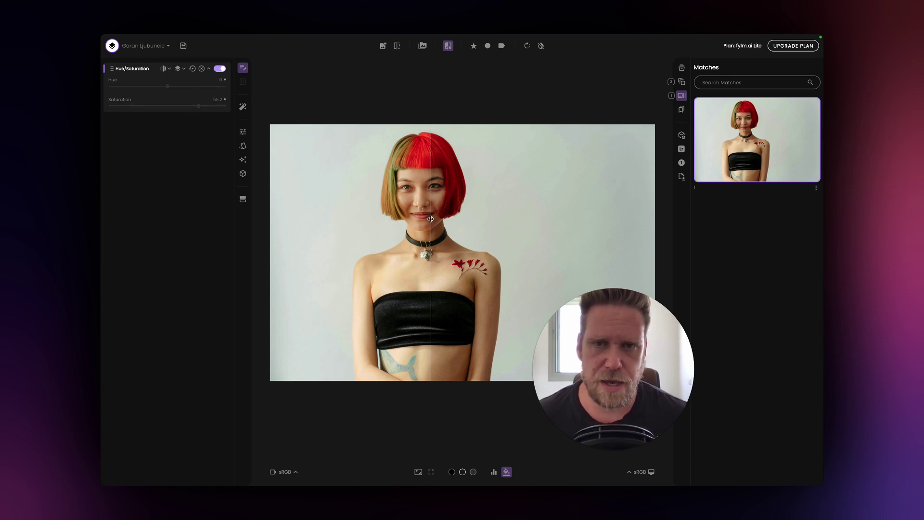
# Sweep the split divider across the portrait to compare it with the saved match, and remove the Hue/Saturation control.
pyautogui.moveTo(431, 219)
pyautogui.mouseDown()
pyautogui.moveTo(539, 218)
pyautogui.moveTo(353, 207)
pyautogui.moveTo(550, 218)
pyautogui.moveTo(390, 204)
pyautogui.moveTo(421, 208)
pyautogui.mouseUp()
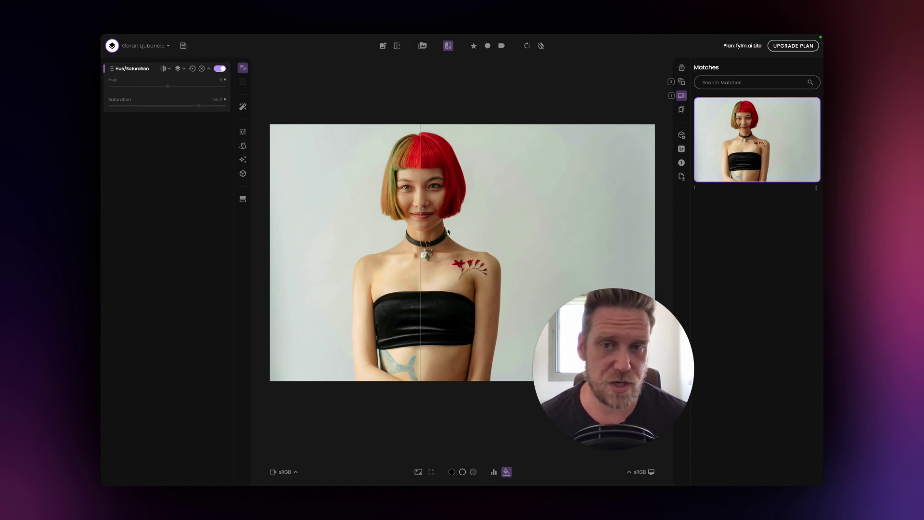
pyautogui.moveTo(423, 262); pyautogui.dragTo(540, 240)
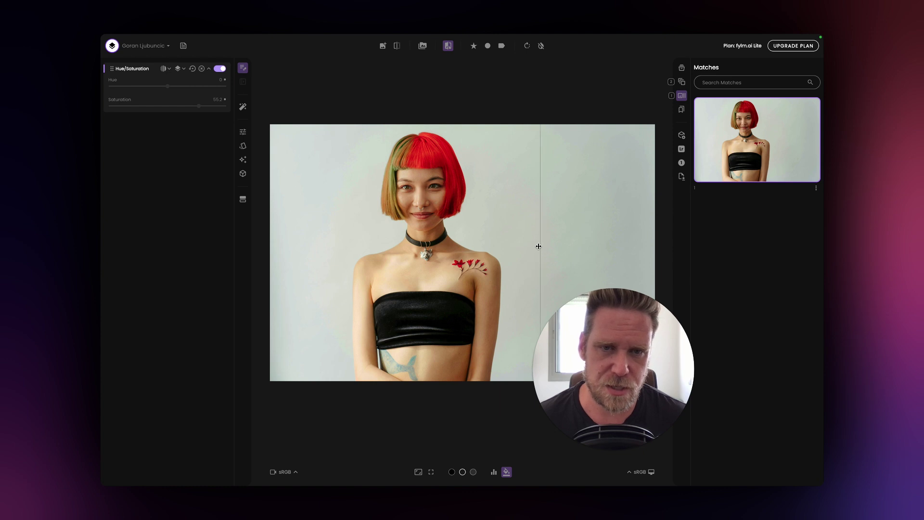
pyautogui.moveTo(539, 248); pyautogui.dragTo(418, 242)
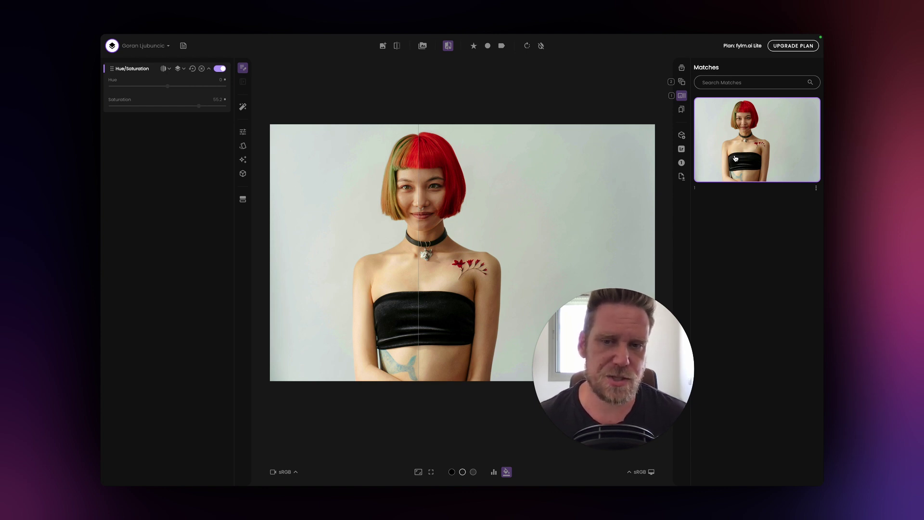
pyautogui.moveTo(419, 192); pyautogui.dragTo(463, 195)
pyautogui.click(700, 176)
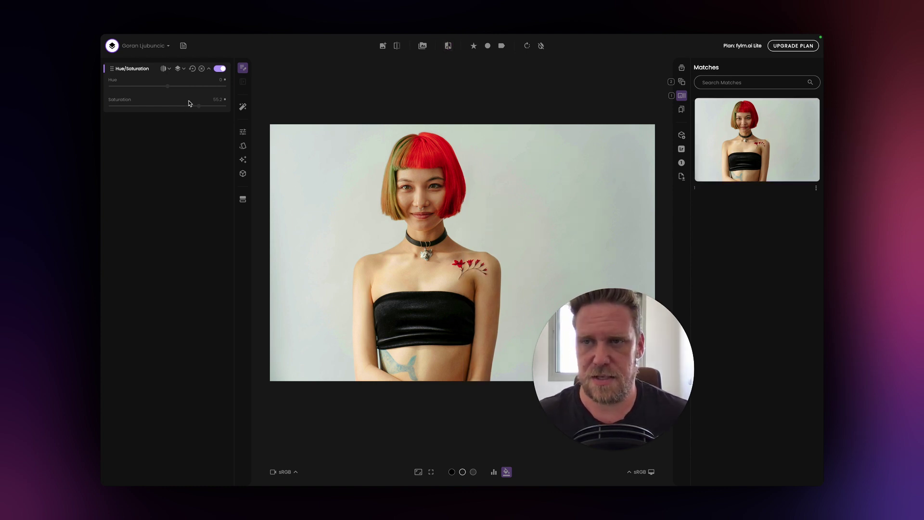
pyautogui.click(203, 71)
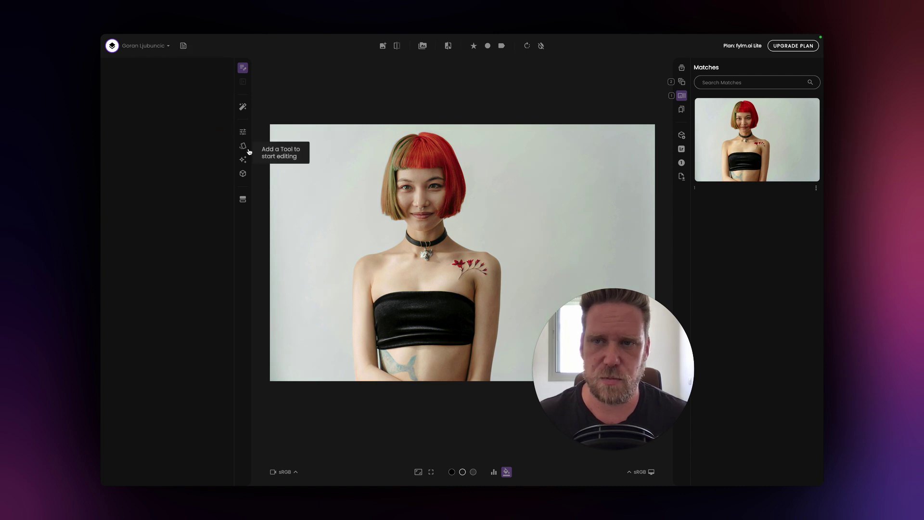
# Add a Vibrance control to the portrait, try a vibrance of about 0.54, and remove the control.
pyautogui.click(243, 131)
pyautogui.click(136, 302)
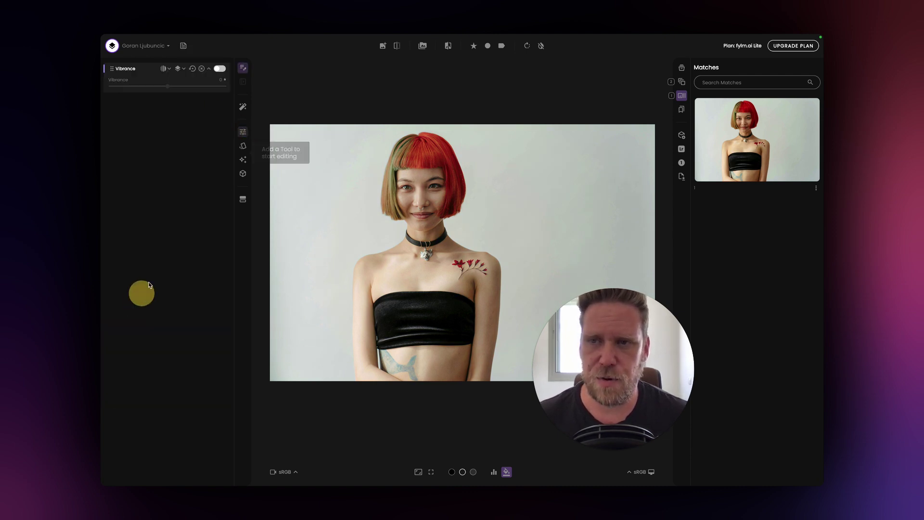
pyautogui.click(175, 87)
pyautogui.moveTo(176, 88); pyautogui.dragTo(198, 88)
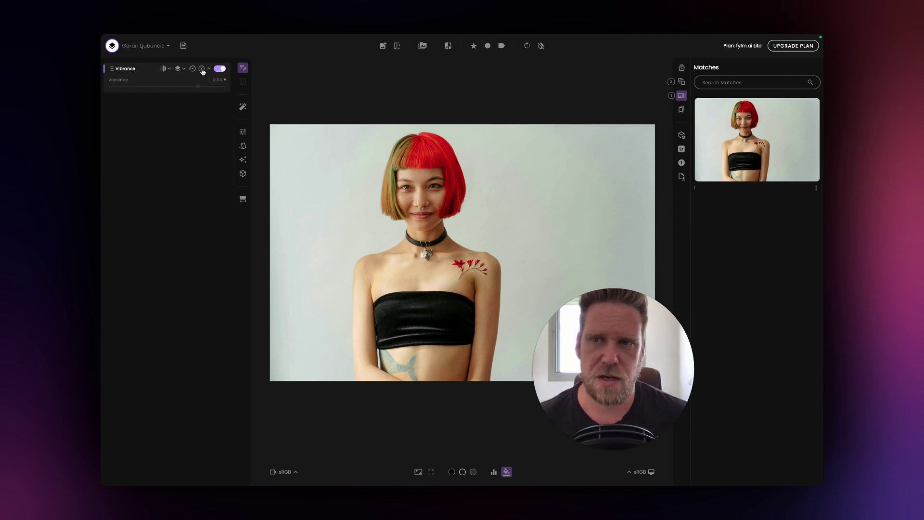
pyautogui.click(202, 69)
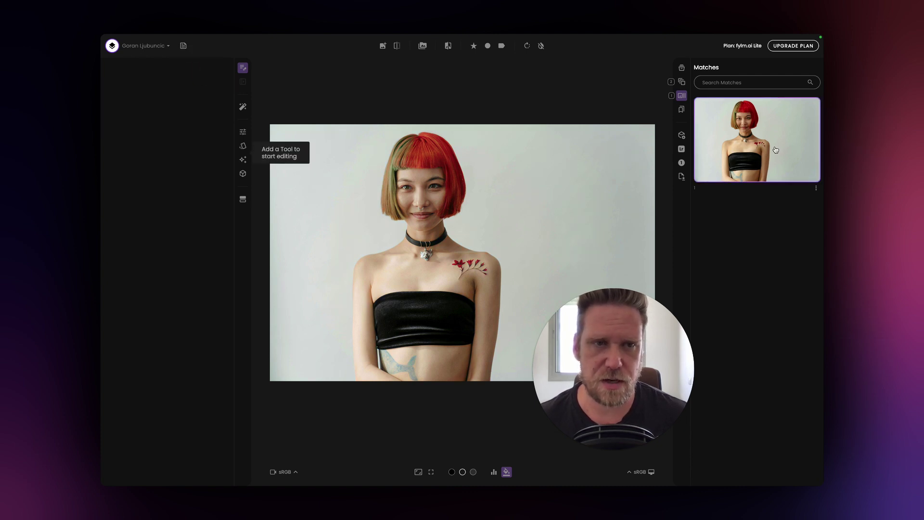
# Apply the grade of the saved match to the red-haired portrait.
pyautogui.click(817, 188)
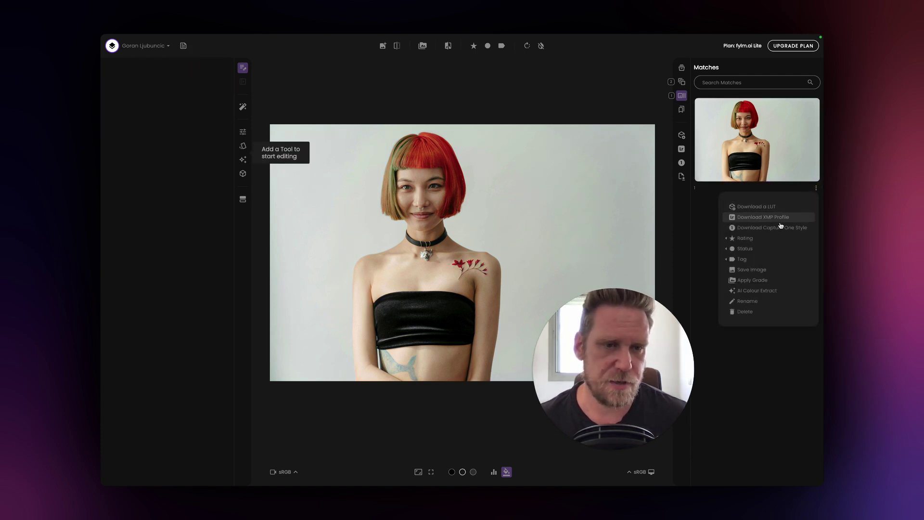
pyautogui.click(753, 283)
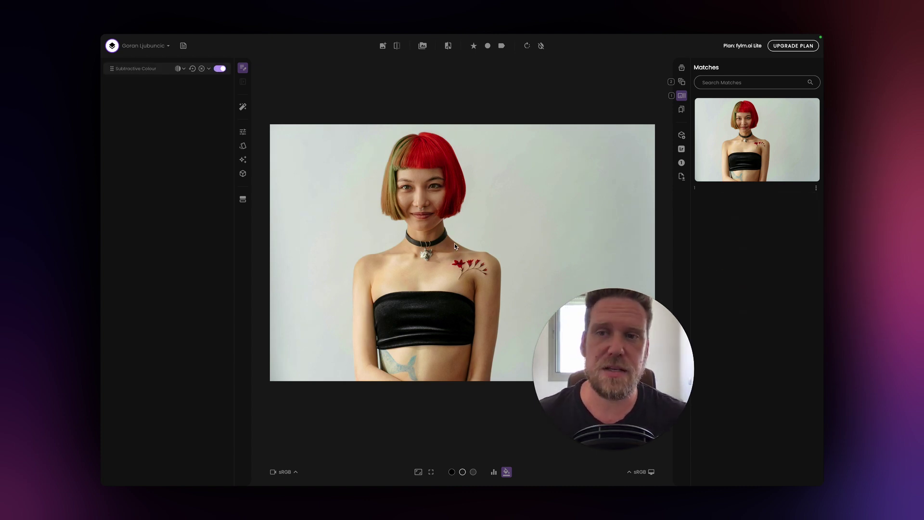
# Load pexels-artempodrez-8989331.jpg, expand its Subtractive Colour control, and toggle the colour slider link on and off.
pyautogui.click(681, 67)
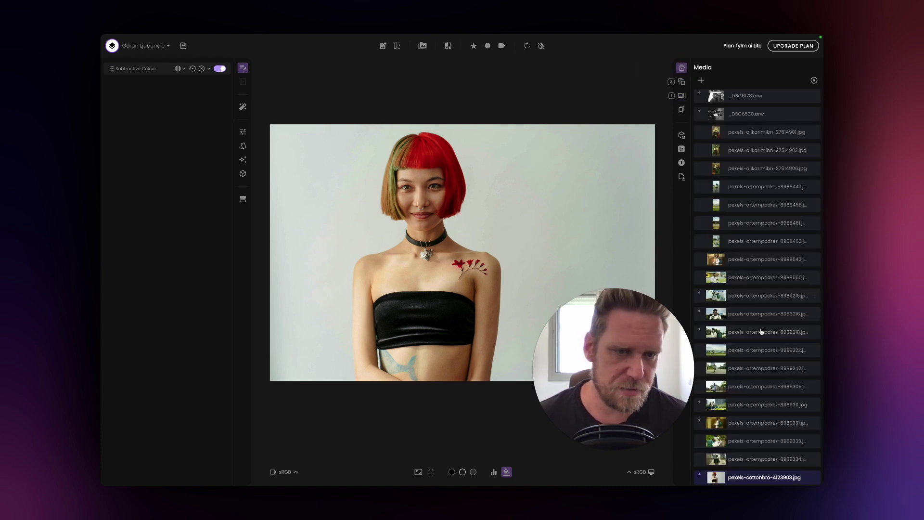
pyautogui.click(748, 422)
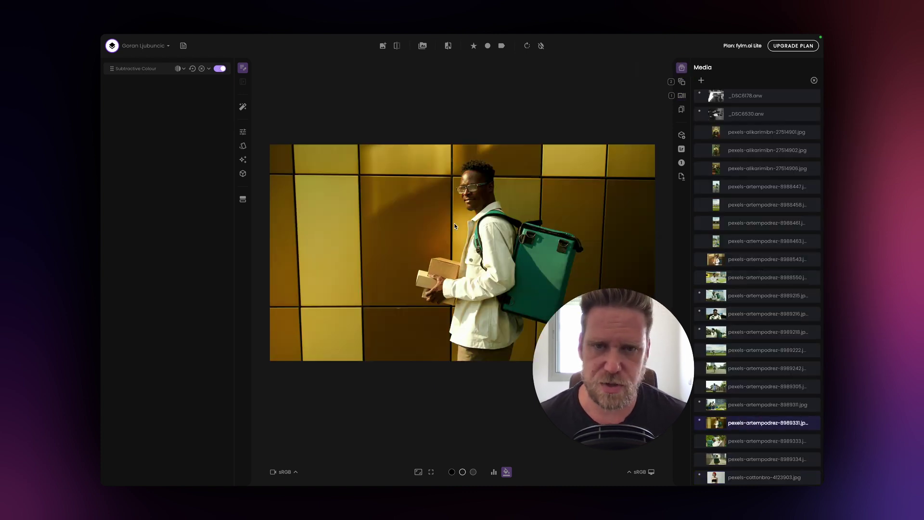
pyautogui.click(130, 72)
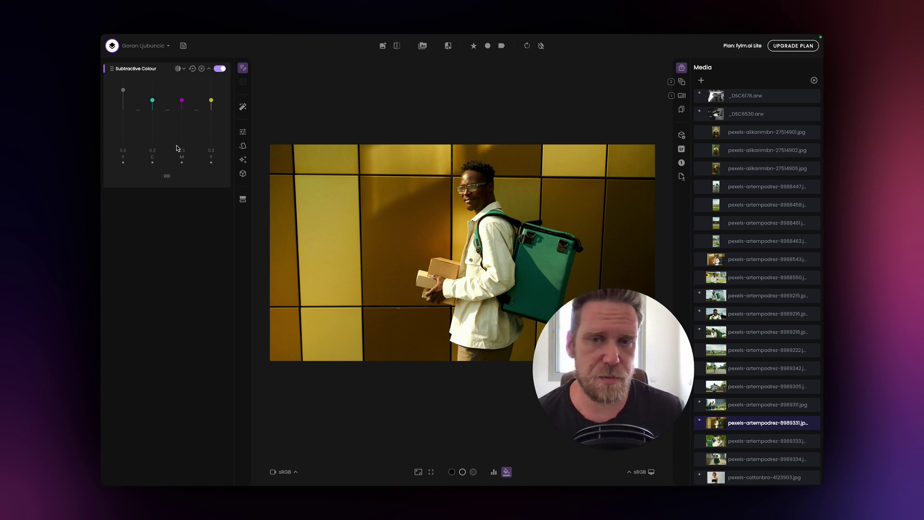
pyautogui.click(164, 180)
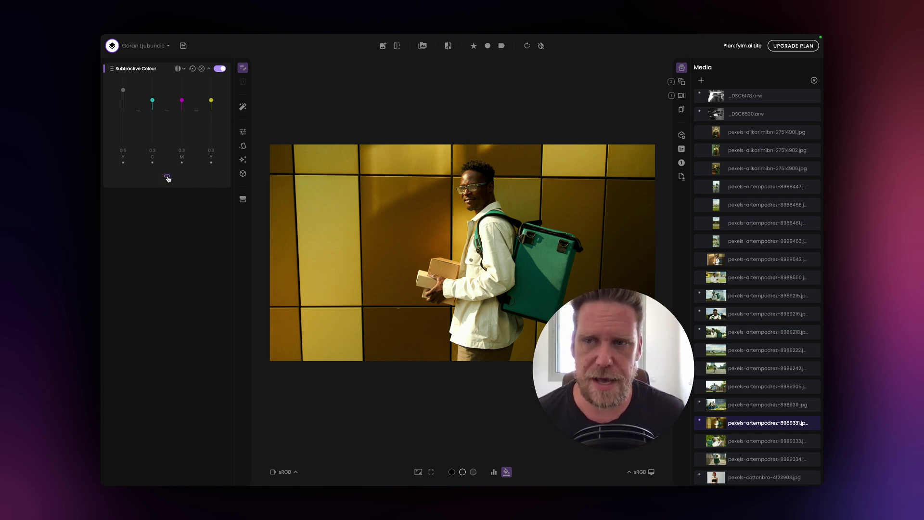
pyautogui.click(167, 179)
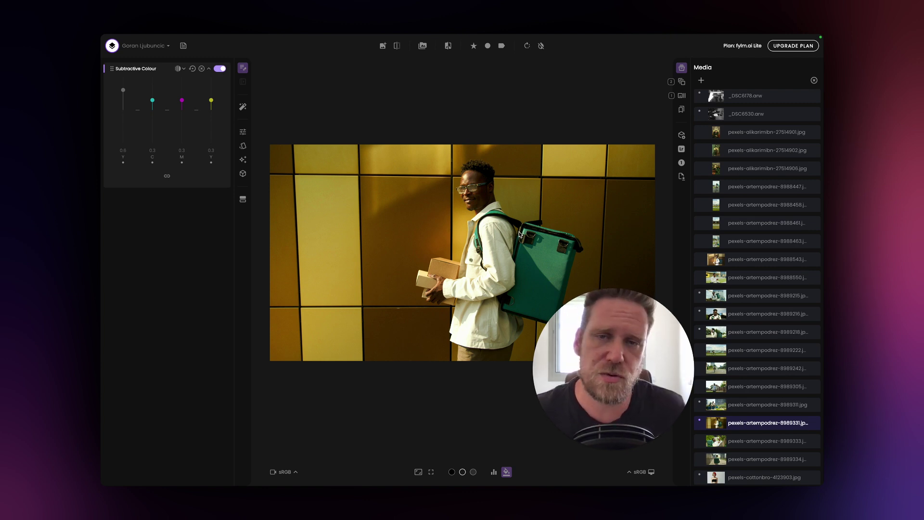
# Lower the yellow amount of the Subtractive Colour control very slightly.
pyautogui.click(211, 103)
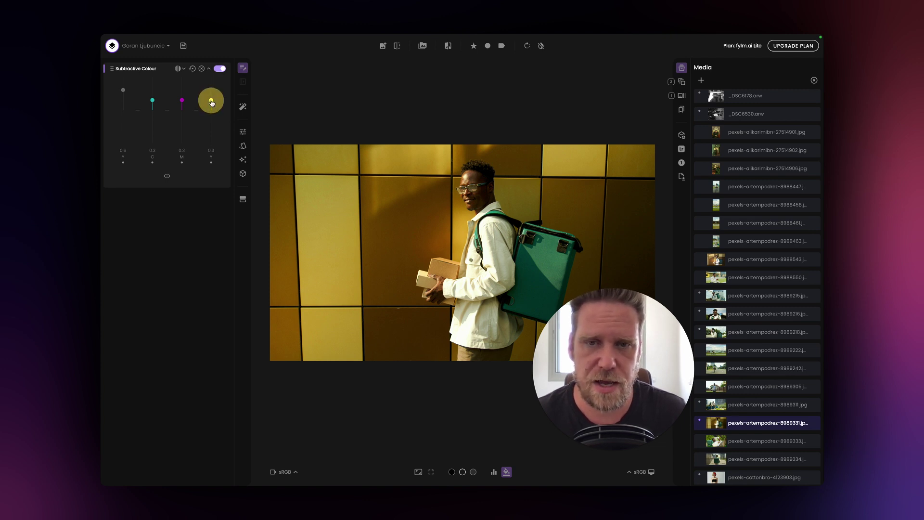
pyautogui.moveTo(212, 103); pyautogui.dragTo(212, 103)
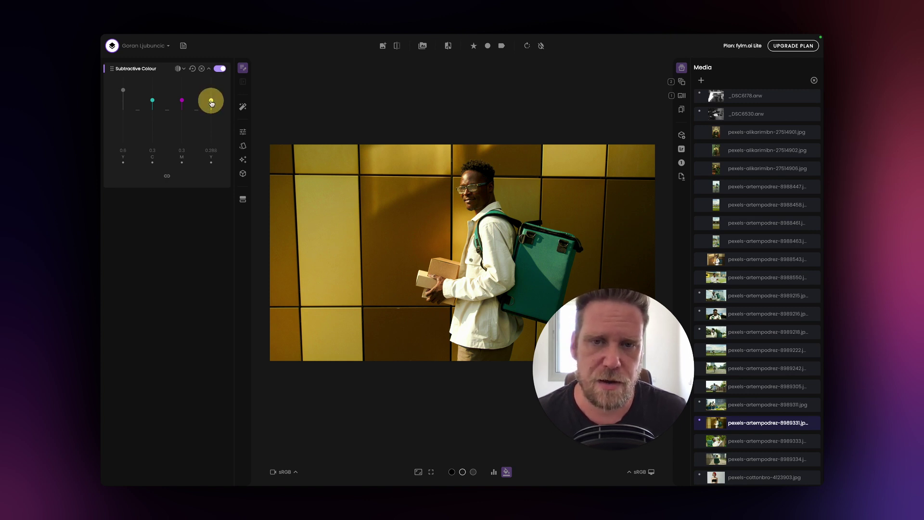
pyautogui.moveTo(212, 104); pyautogui.dragTo(212, 103)
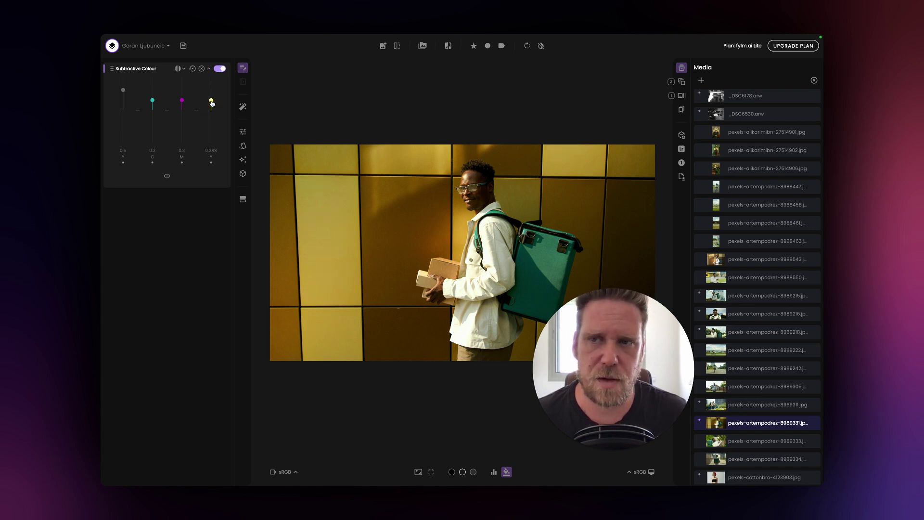
# Set the yellow amount of the Subtractive Colour control to 0.3.
pyautogui.click(211, 150)
pyautogui.press('BackSpace')
pyautogui.press('BackSpace')
pyautogui.press('BackSpace')
pyautogui.press('BackSpace')
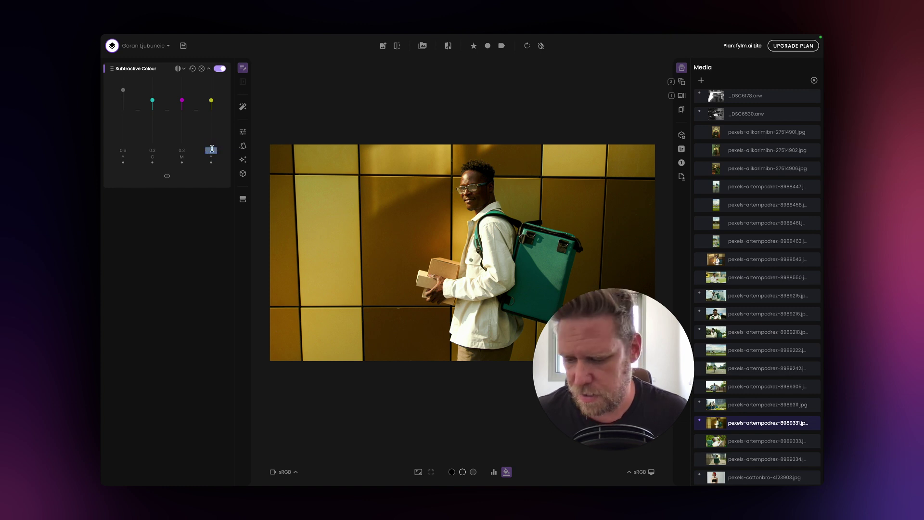
pyautogui.write('.3')
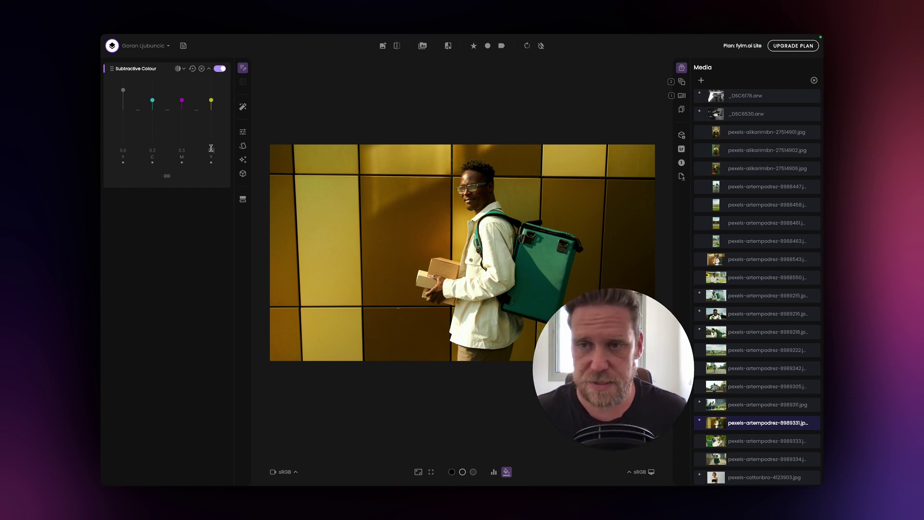
# Lower the yellow amount of the Subtractive Colour control gradually to 0.263.
pyautogui.moveTo(212, 103); pyautogui.dragTo(211, 103)
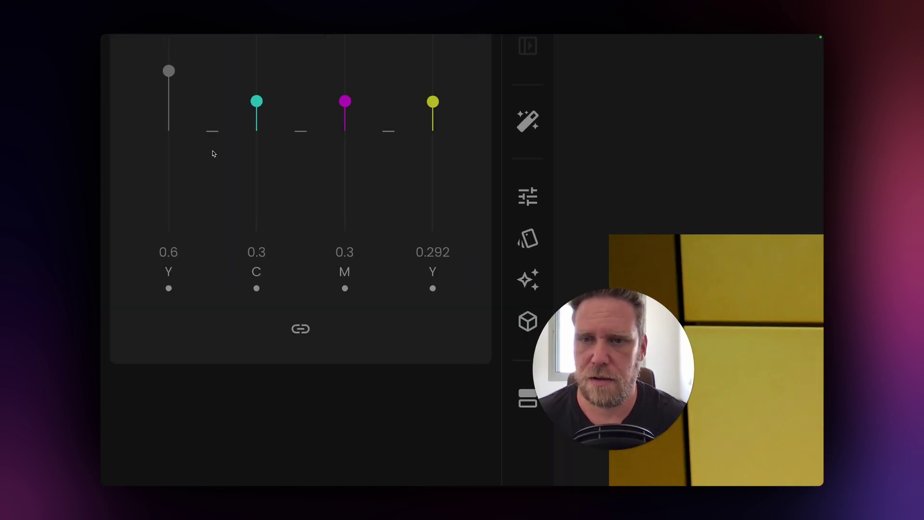
pyautogui.press('BackSpace')
pyautogui.press('BackSpace')
pyautogui.write('89')
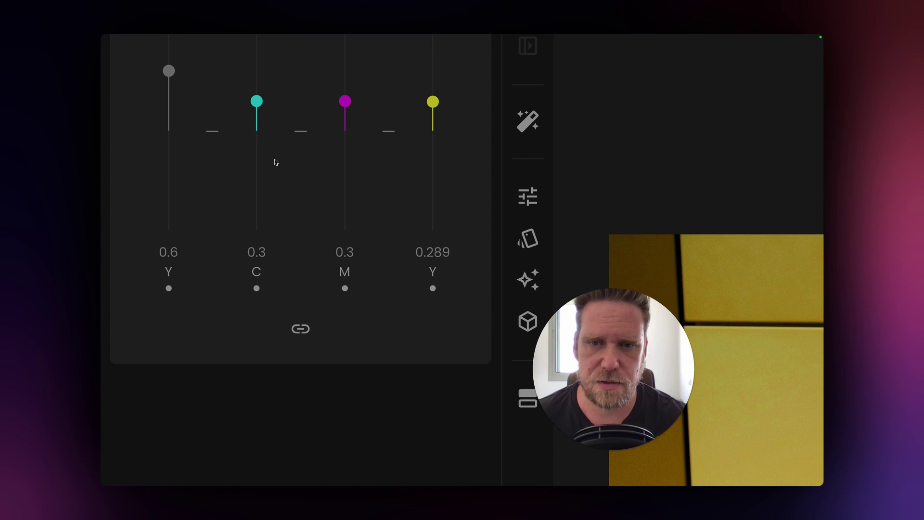
pyautogui.press('Down')
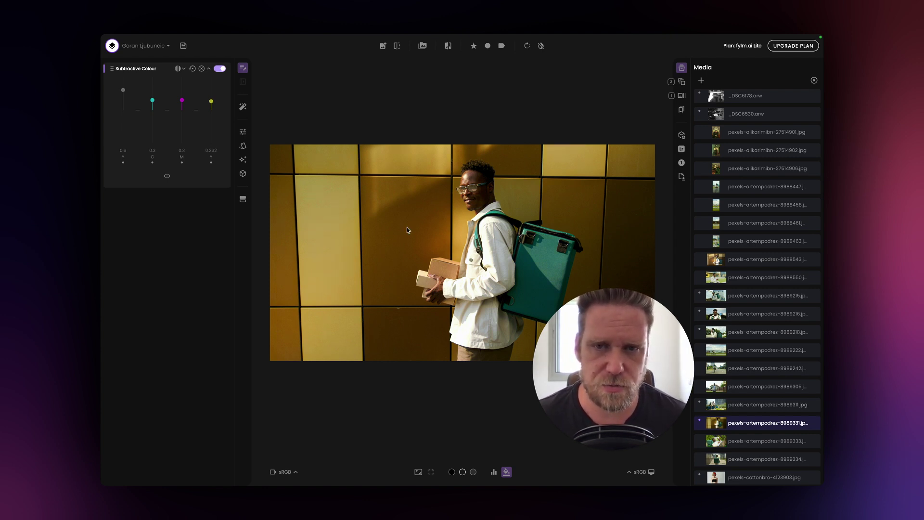
# Set the yellow amount back to 0.3 in the Subtractive Colour control.
pyautogui.click(211, 150)
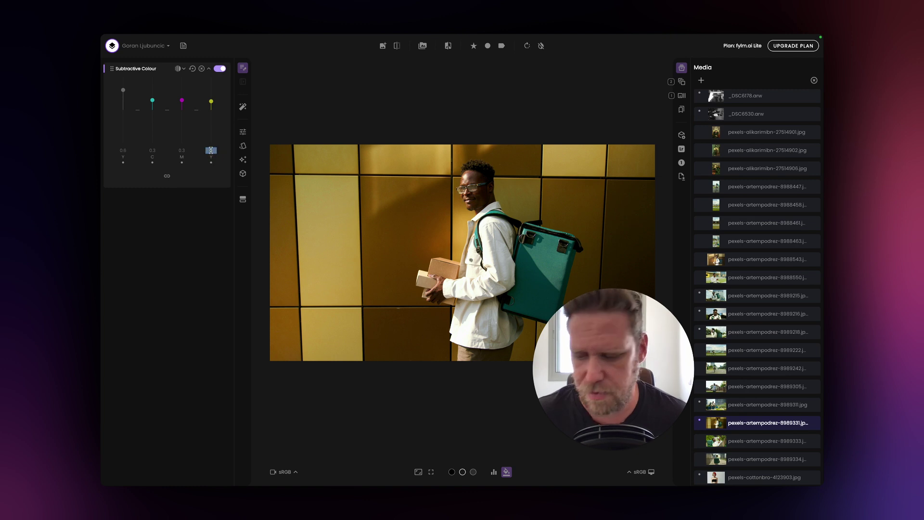
pyautogui.write('0.3')
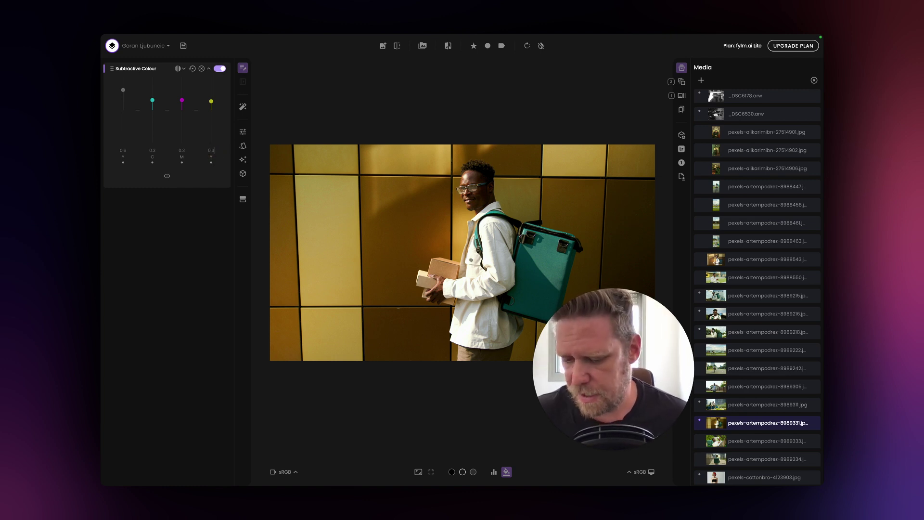
pyautogui.click(214, 175)
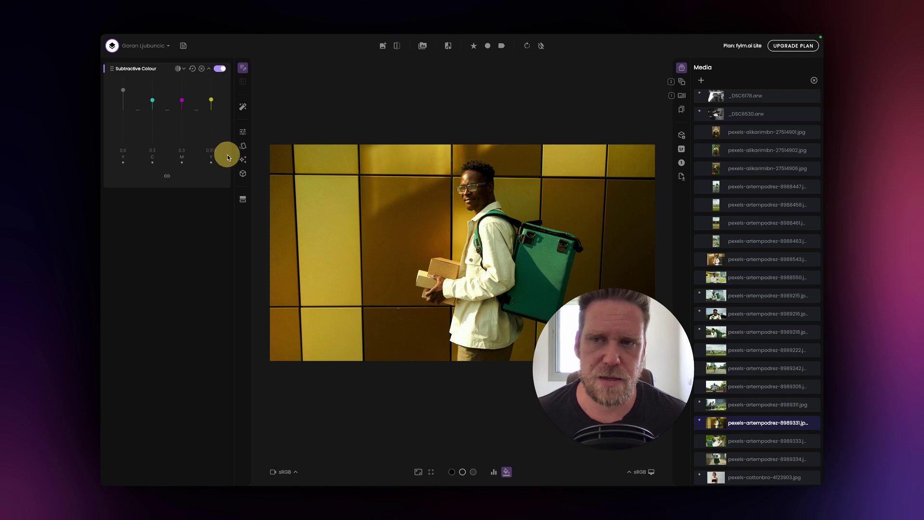
# Lower the yellow amount to 0.254 and reduce cyan and magenta to about 0.29 in the Subtractive Colour control.
pyautogui.moveTo(212, 151); pyautogui.dragTo(188, 162)
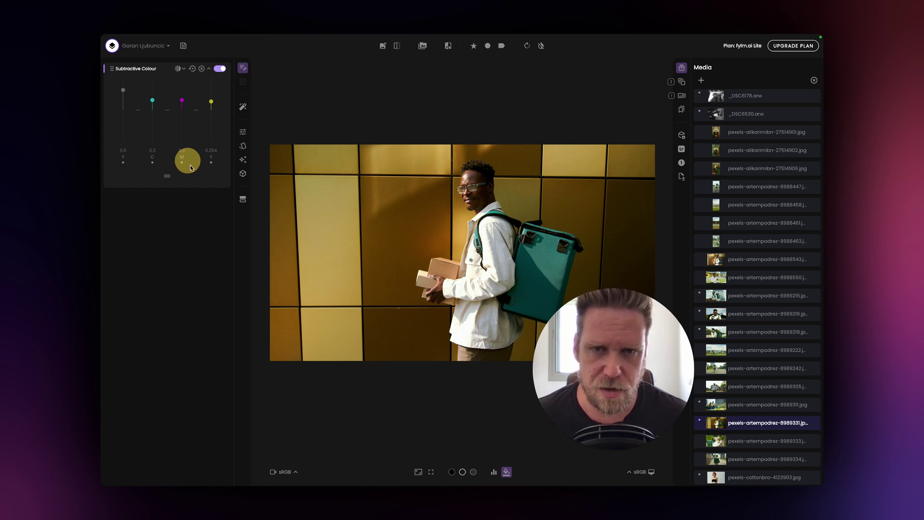
pyautogui.scroll(2, 448, 215)
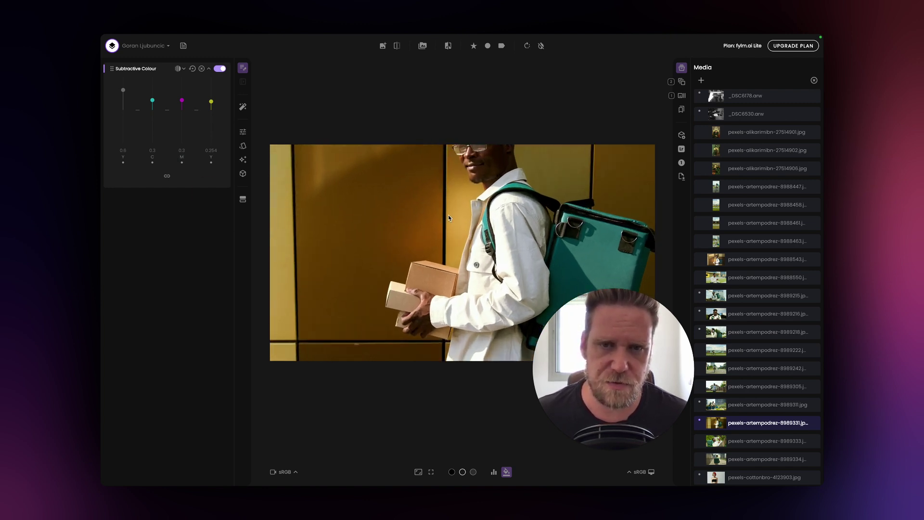
pyautogui.scroll(-3, 448, 215)
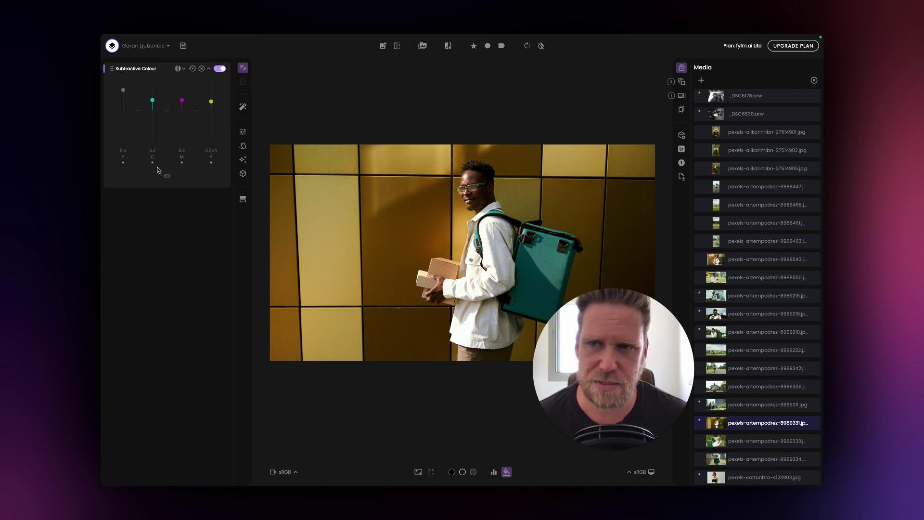
pyautogui.moveTo(153, 162)
pyautogui.mouseDown()
pyautogui.moveTo(160, 157)
pyautogui.moveTo(136, 148)
pyautogui.moveTo(143, 172)
pyautogui.mouseUp()
pyautogui.moveTo(162, 139)
pyautogui.mouseDown()
pyautogui.moveTo(126, 166)
pyautogui.moveTo(149, 173)
pyautogui.moveTo(131, 163)
pyautogui.moveTo(159, 143)
pyautogui.moveTo(137, 142)
pyautogui.moveTo(192, 171)
pyautogui.moveTo(180, 148)
pyautogui.moveTo(165, 167)
pyautogui.moveTo(167, 145)
pyautogui.mouseUp()
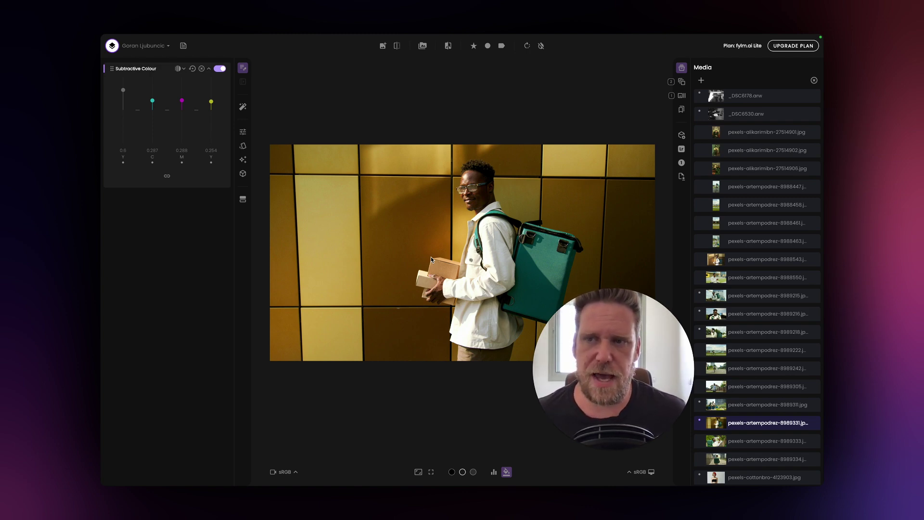
# Compare the graded photo with its original in full screen and save the grade as a candidate.
pyautogui.press('f')
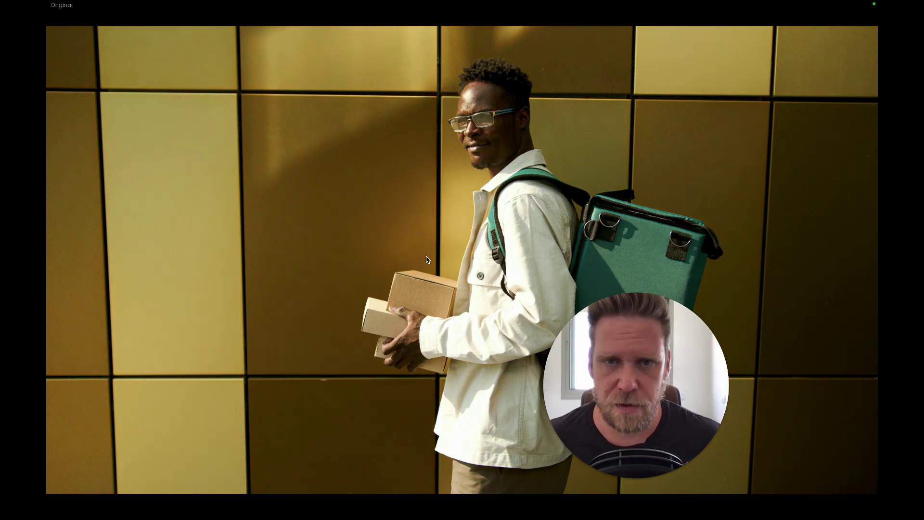
pyautogui.press('\\')
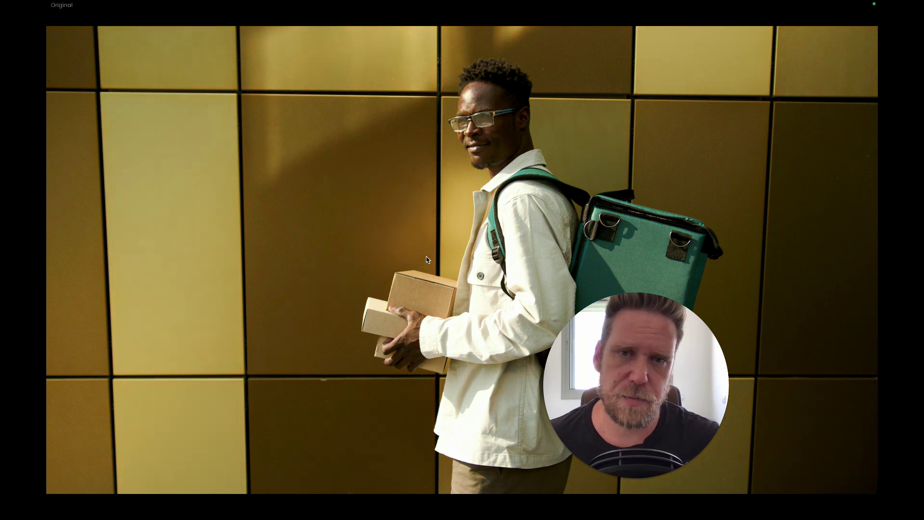
pyautogui.press('\\')
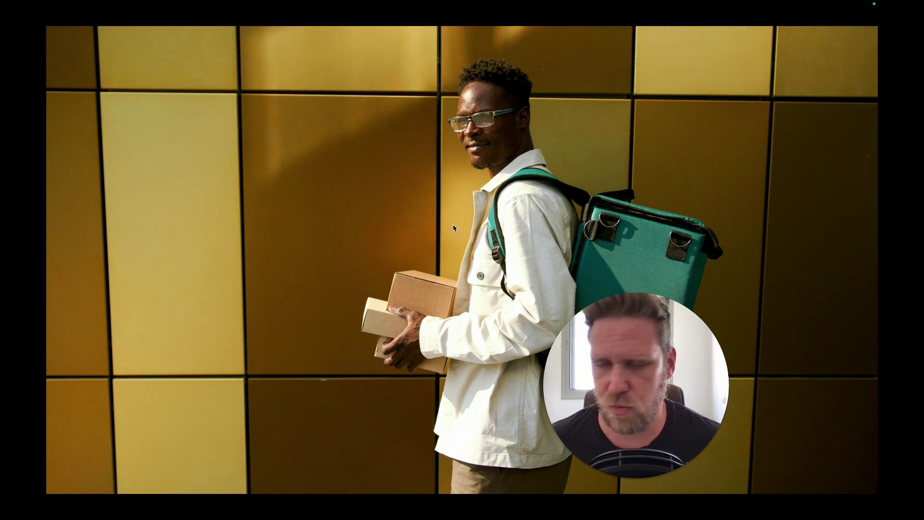
pyautogui.press('Escape')
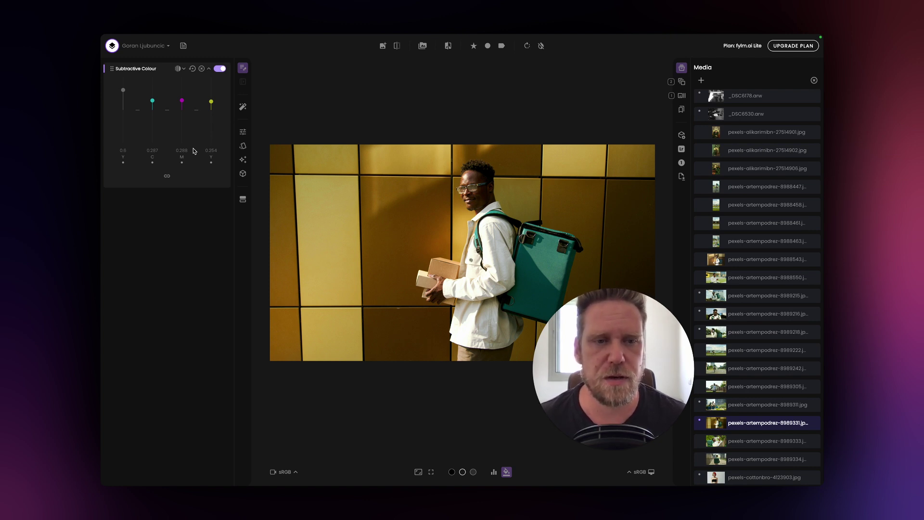
pyautogui.click(385, 48)
pyautogui.press('Escape')
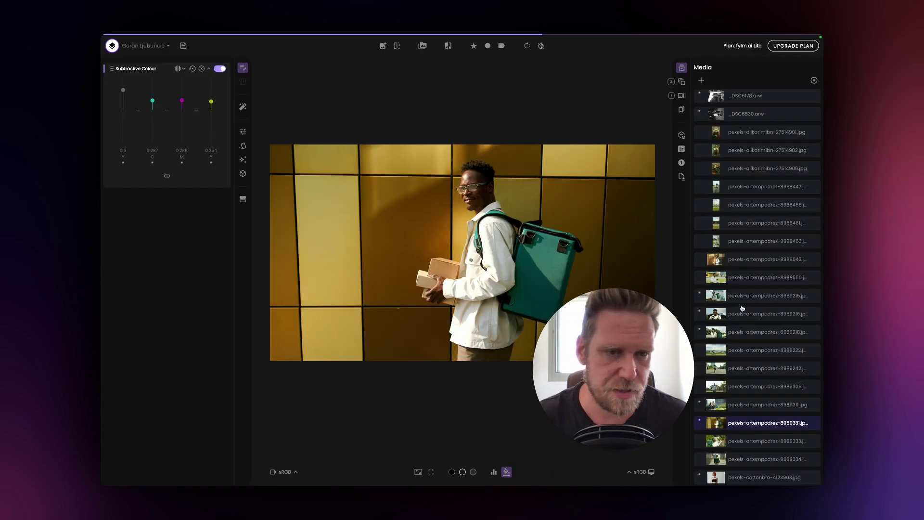
# Replace the Subtractive Colour control of pexels-artempodrez-8989215.jpg with the grade of candidate 3.
pyautogui.click(719, 299)
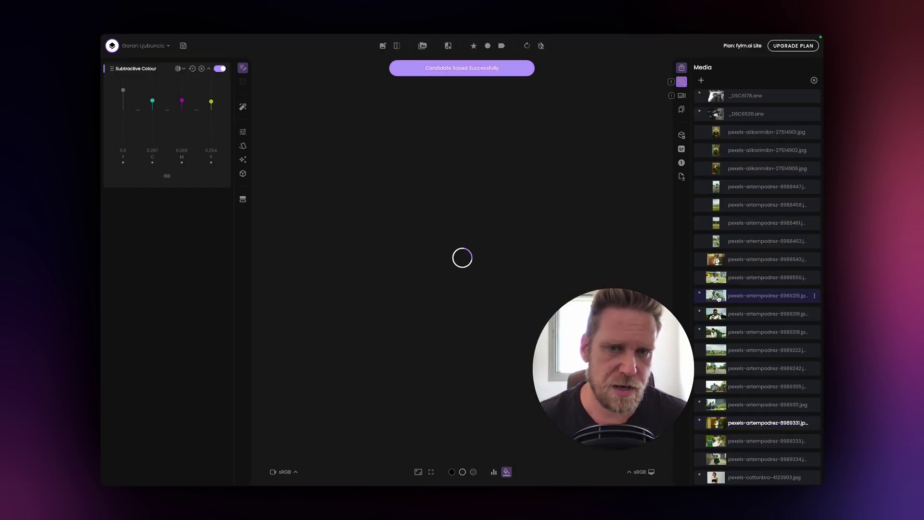
pyautogui.click(201, 70)
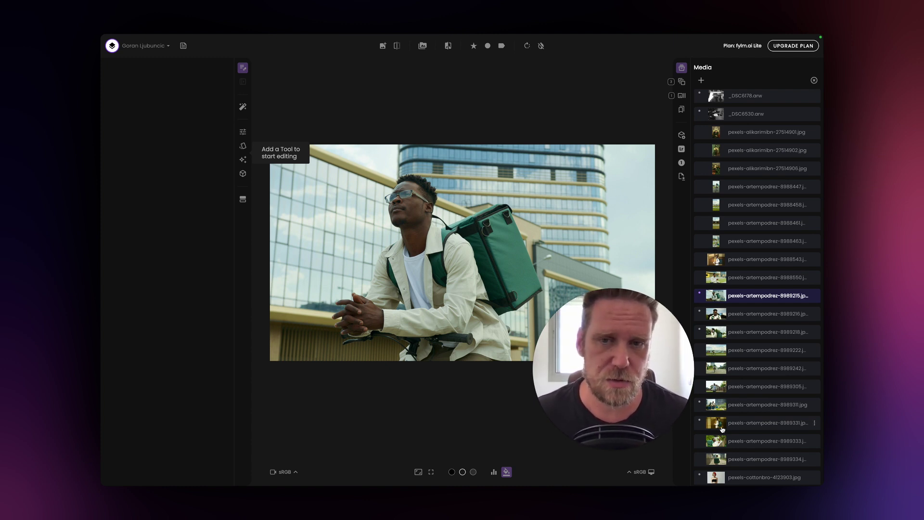
pyautogui.click(423, 45)
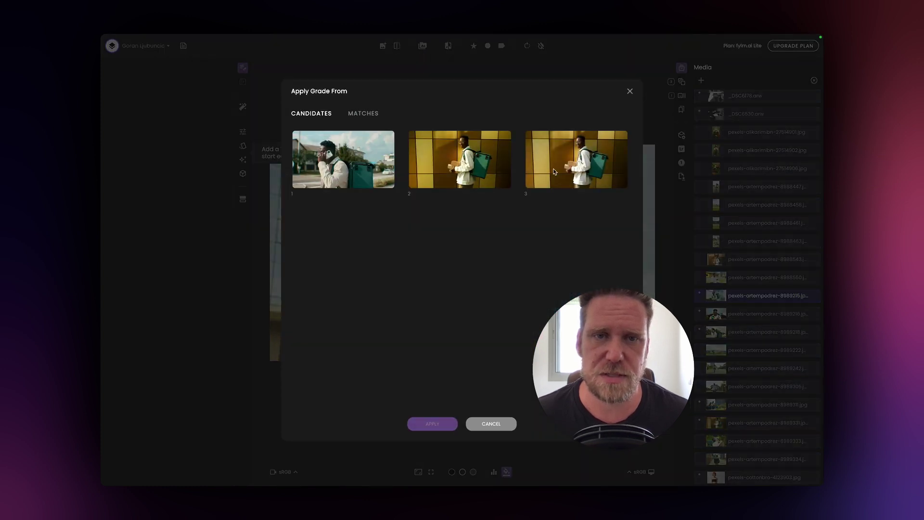
pyautogui.click(441, 424)
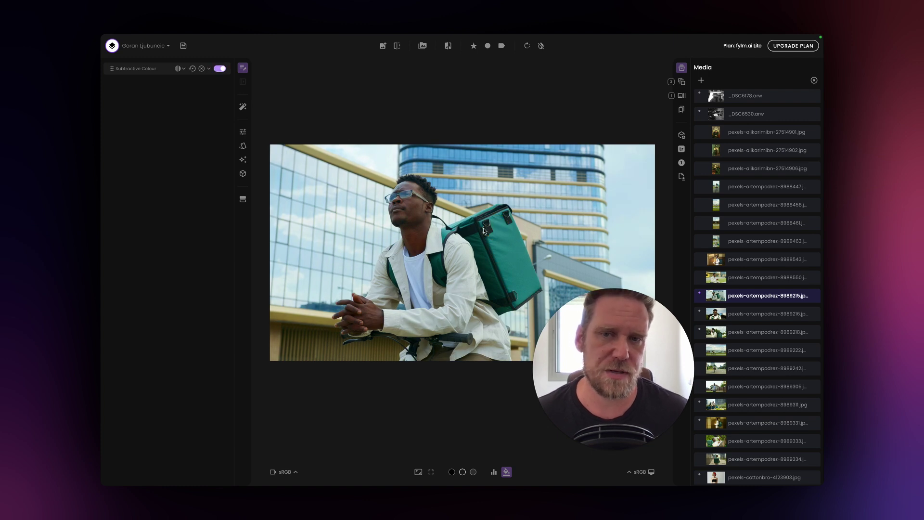
# Raise yellow to 0.29 and magenta to about 0.3 in the Subtractive Colour control, and compare the photo with its original in full screen.
pyautogui.click(136, 69)
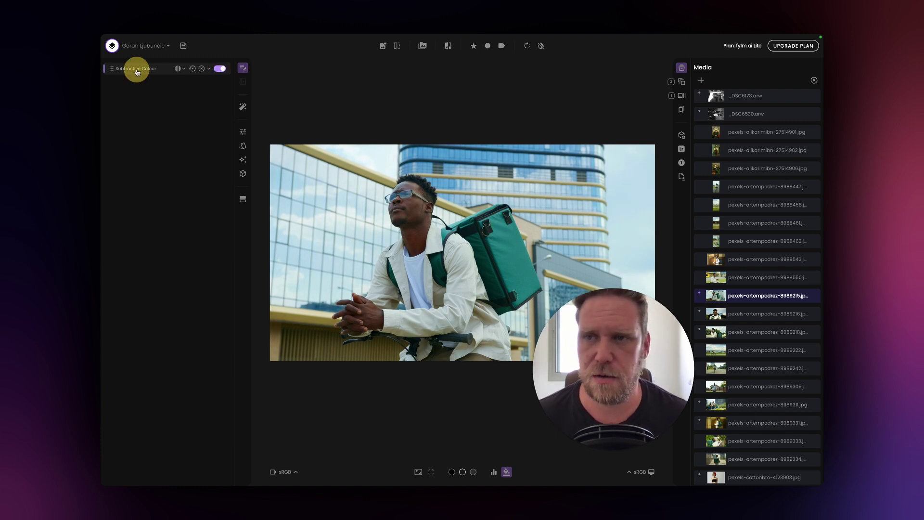
pyautogui.click(212, 103)
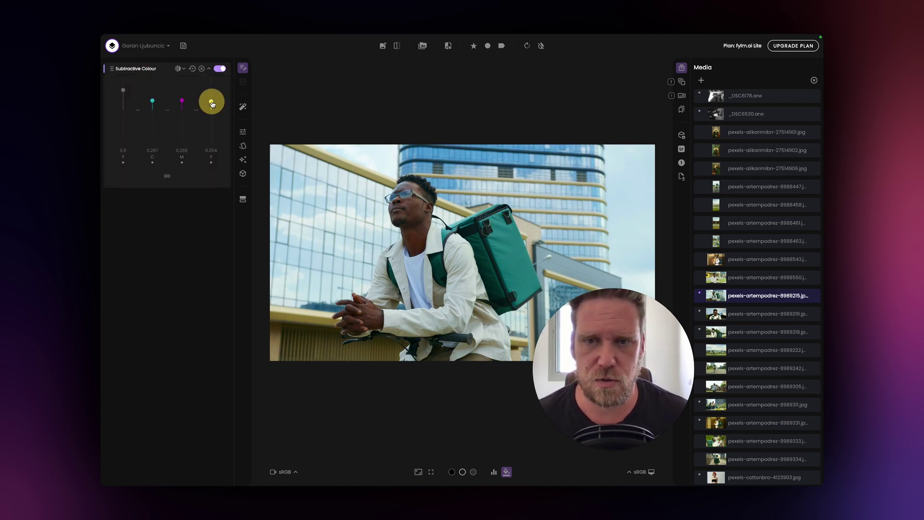
pyautogui.moveTo(213, 104); pyautogui.dragTo(213, 103)
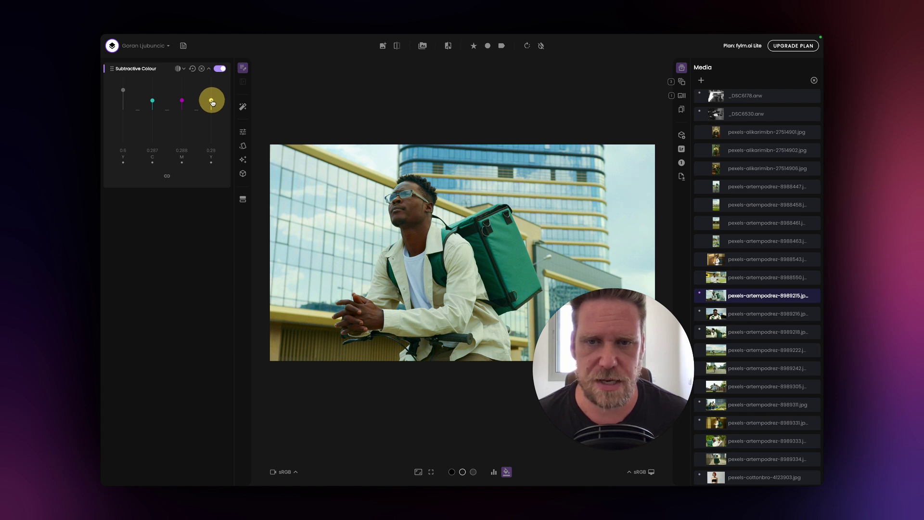
pyautogui.click(183, 101)
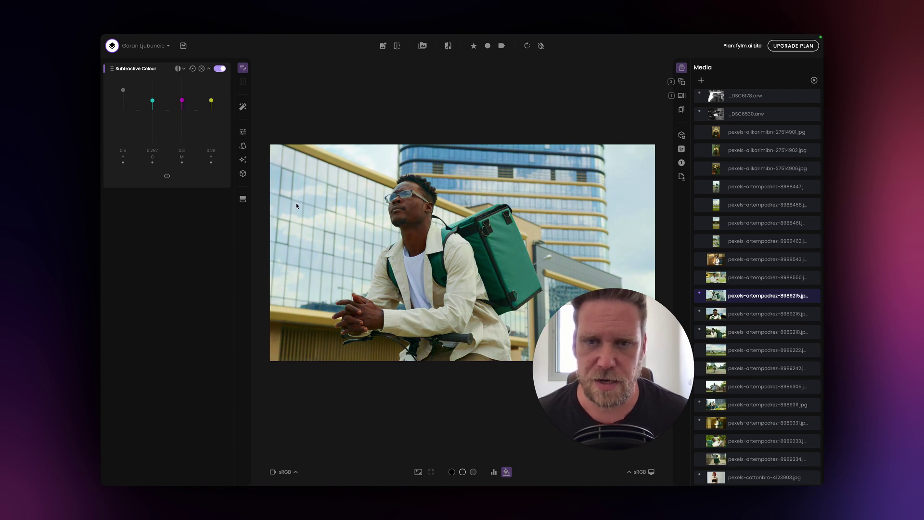
pyautogui.press('f')
pyautogui.press('m')
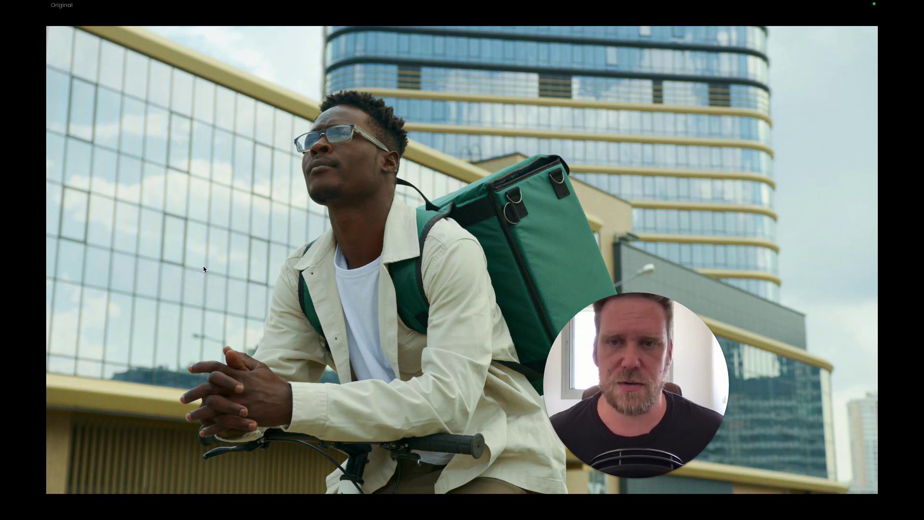
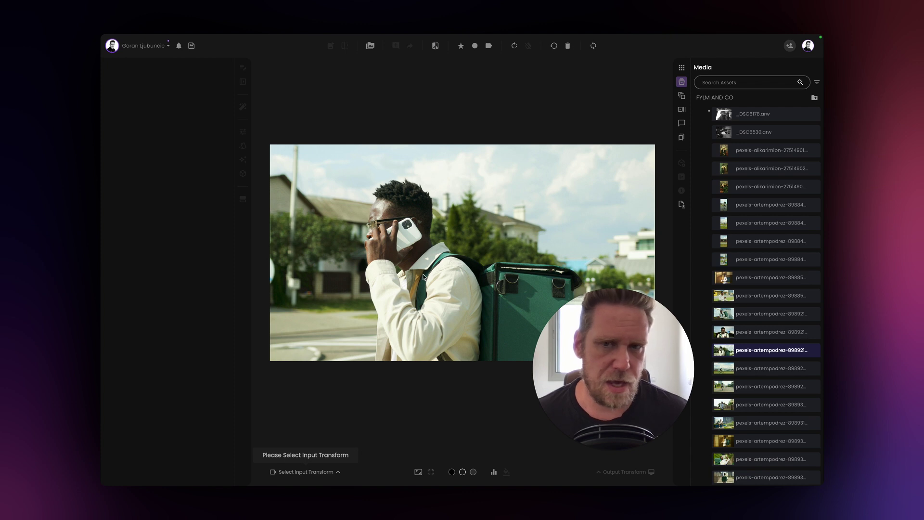
# Set the input transform of the phone-call photo to sRGB and add a NeuralToneAI control.
pyautogui.click(321, 475)
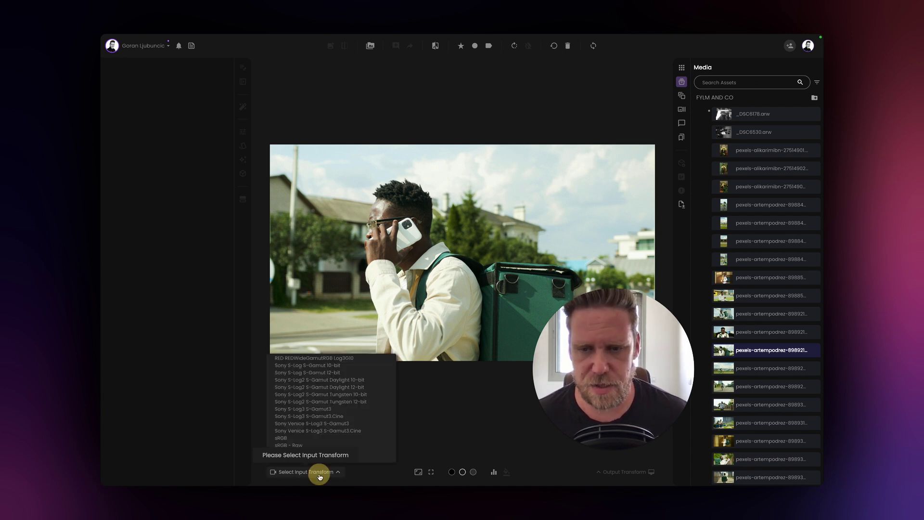
pyautogui.click(296, 443)
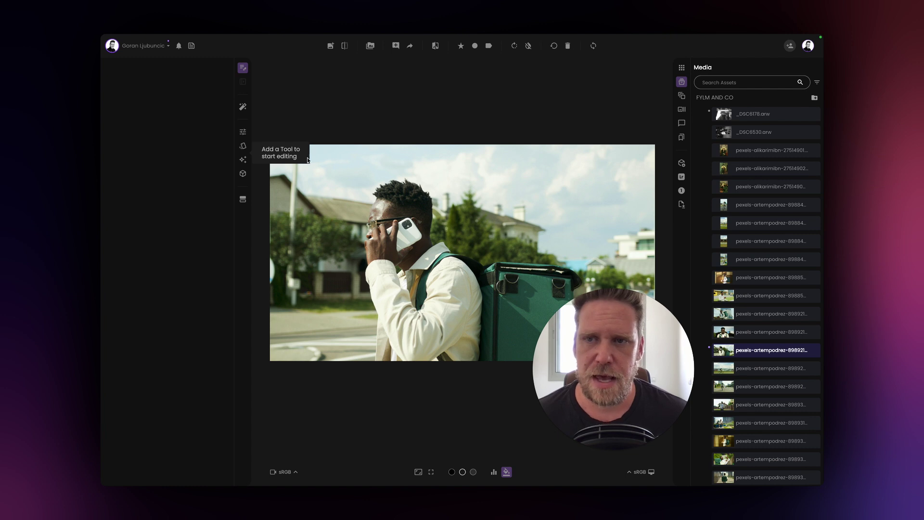
pyautogui.click(243, 133)
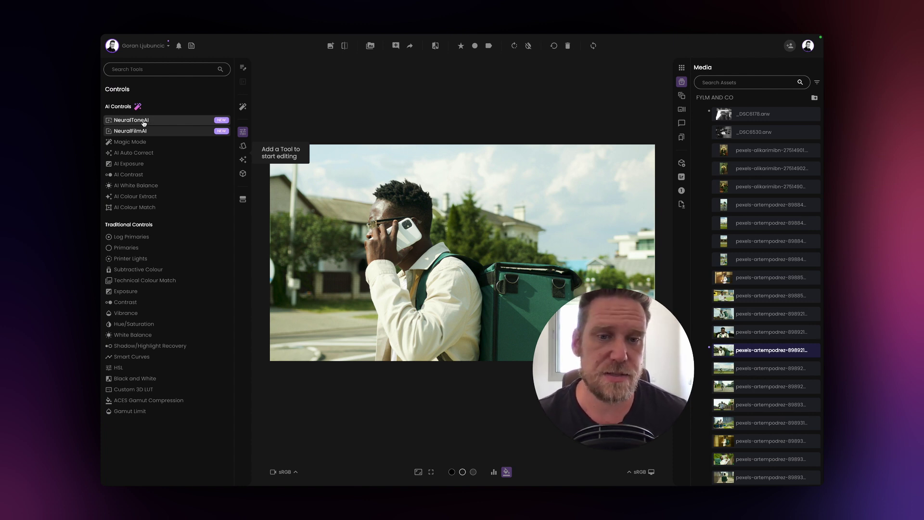
pyautogui.click(143, 123)
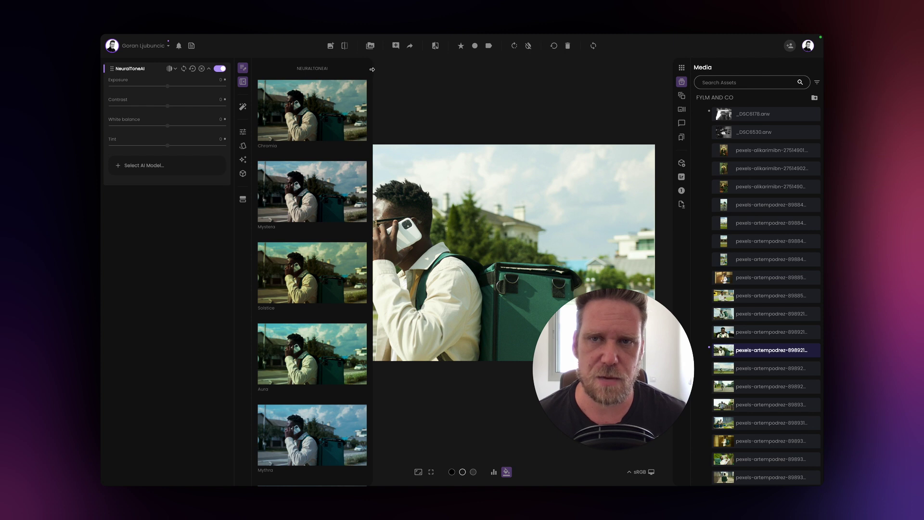
# Apply the Chromia AI model to the phone-call photo and compare it with the original in full screen.
pyautogui.moveTo(372, 70); pyautogui.dragTo(340, 84)
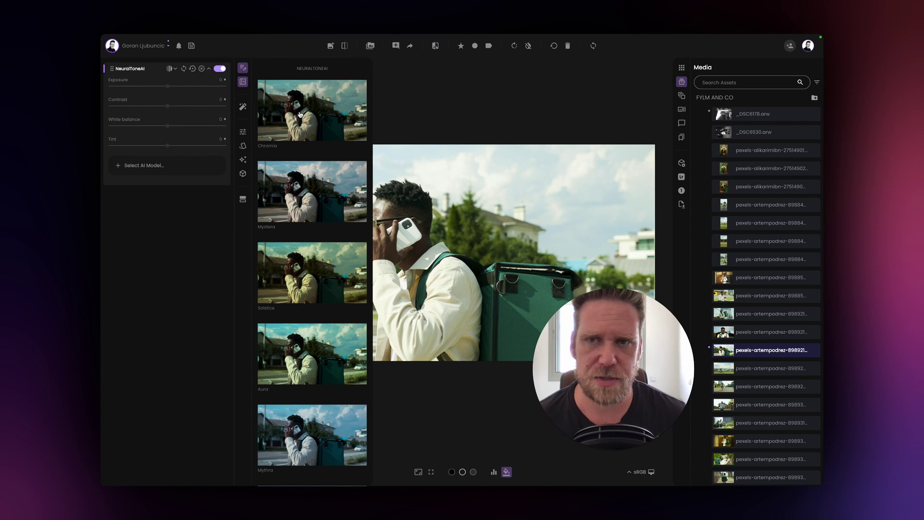
pyautogui.click(301, 107)
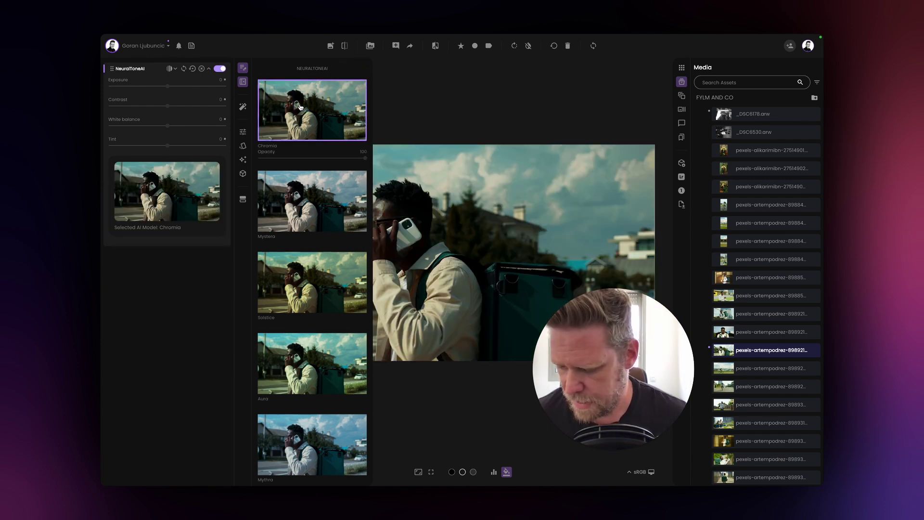
pyautogui.press('f')
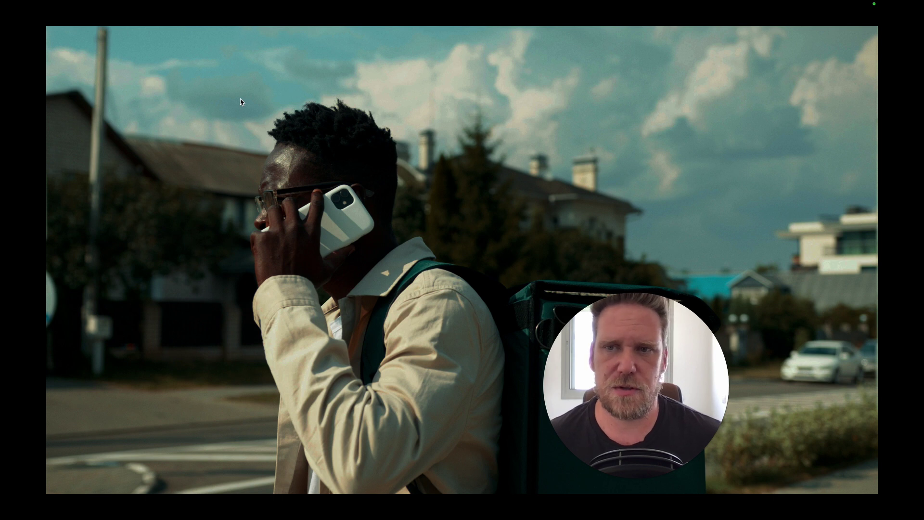
pyautogui.press('\\')
pyautogui.press('\\')
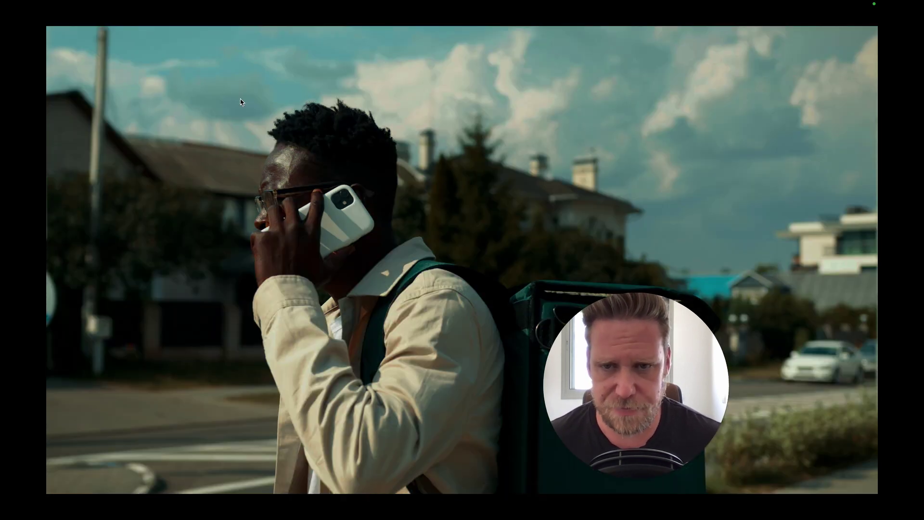
# Compare the Chromia look on the phone-call photo with the original in full screen, and return to the editor.
pyautogui.press('\\')
pyautogui.press('\\')
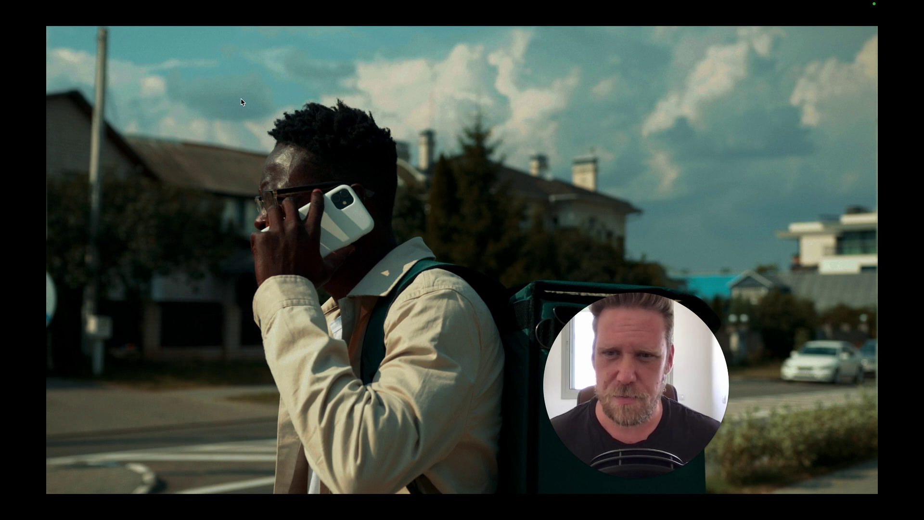
pyautogui.press('\\')
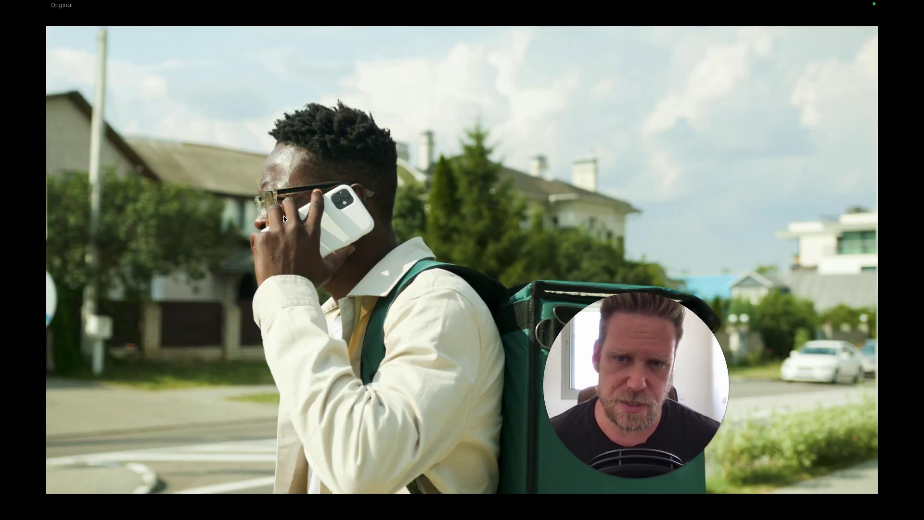
pyautogui.press('\\')
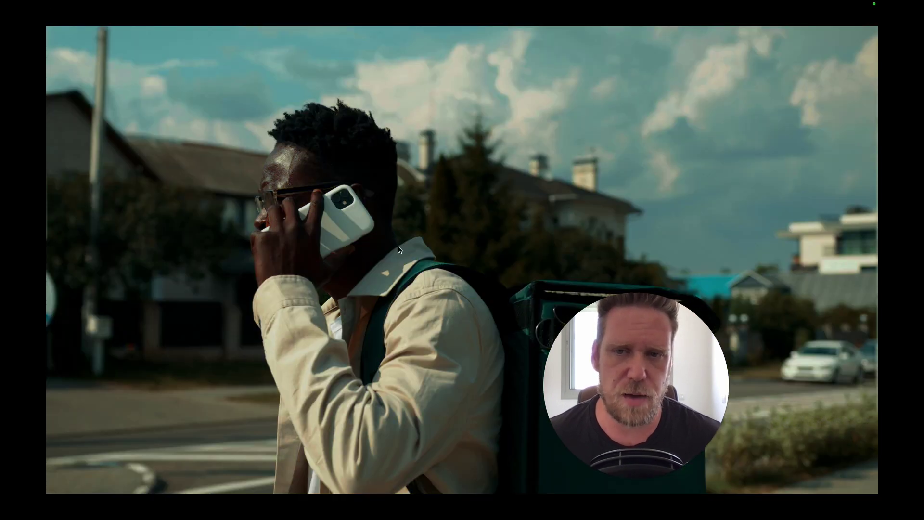
pyautogui.press('Escape')
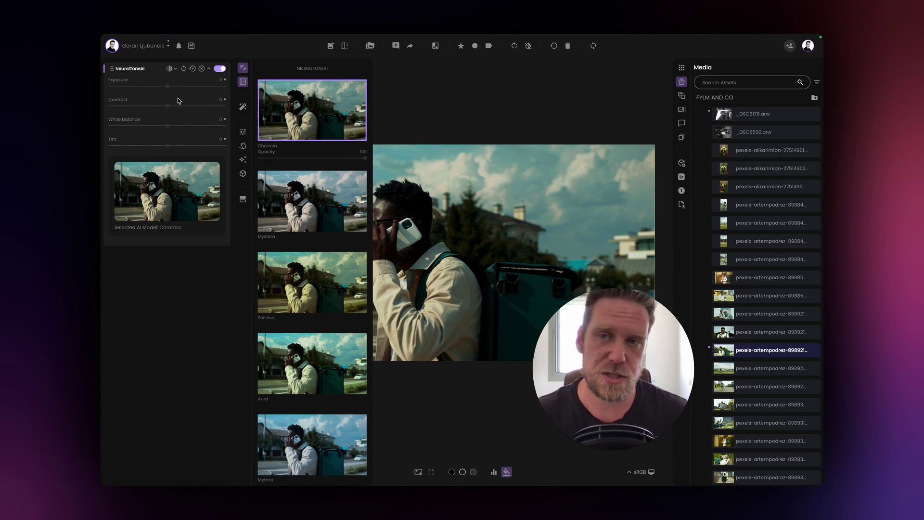
# Raise the NeuralToneAI exposure to about 0.74 and compare the phone-call photo with its original in full screen.
pyautogui.moveTo(168, 88); pyautogui.dragTo(177, 88)
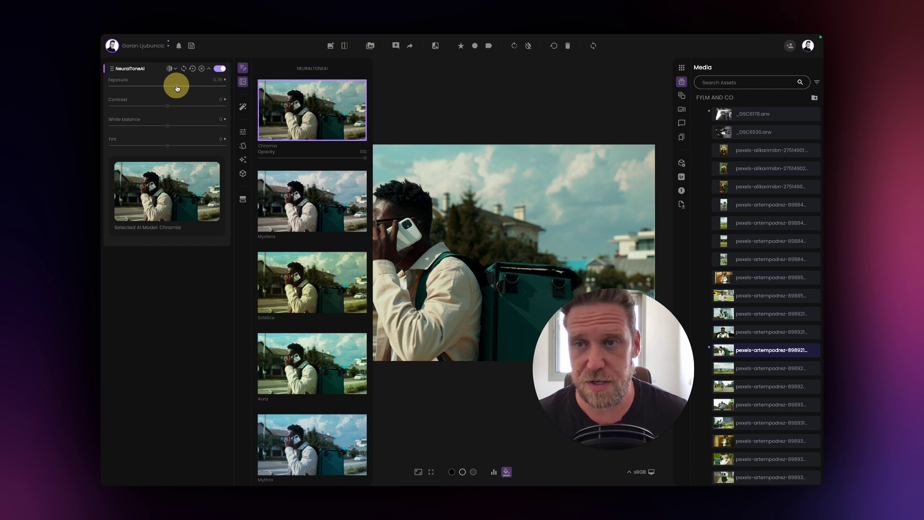
pyautogui.moveTo(177, 88); pyautogui.dragTo(176, 87)
pyautogui.press('f')
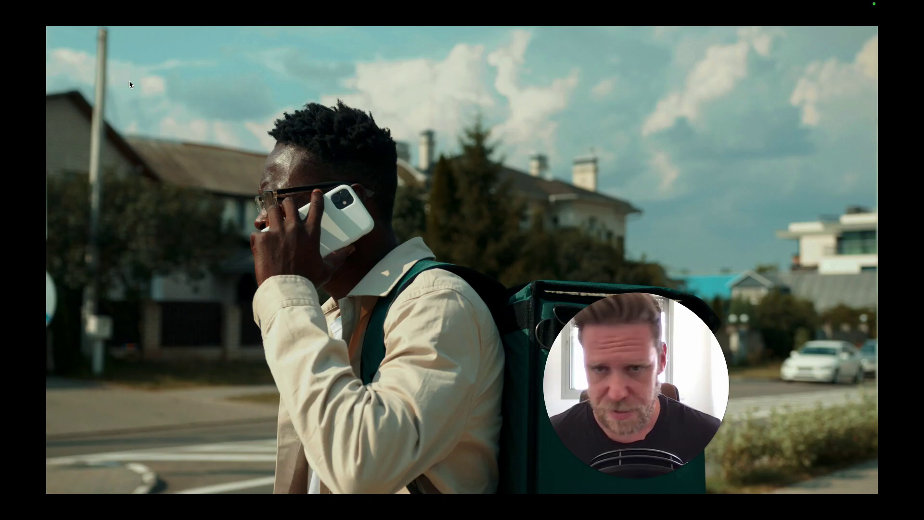
pyautogui.press('\\')
pyautogui.press('\\')
pyautogui.press('\\')
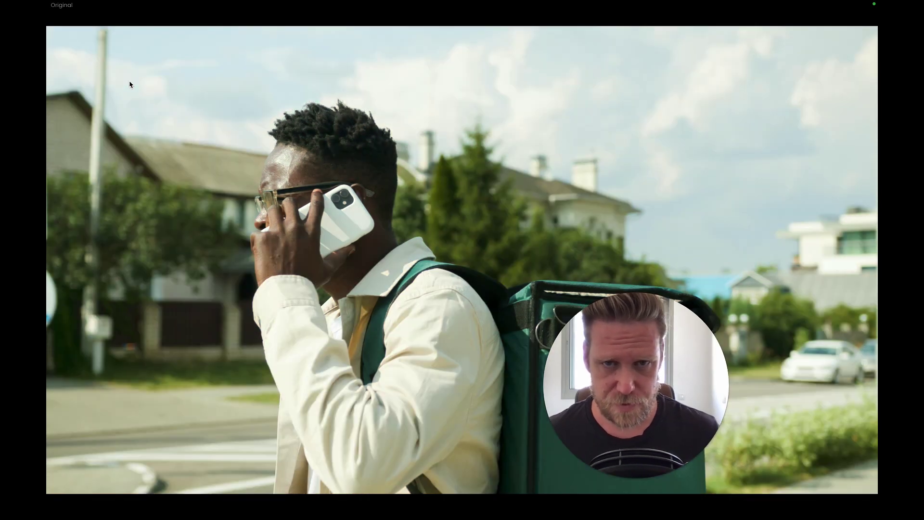
pyautogui.press('\\')
pyautogui.press('\\')
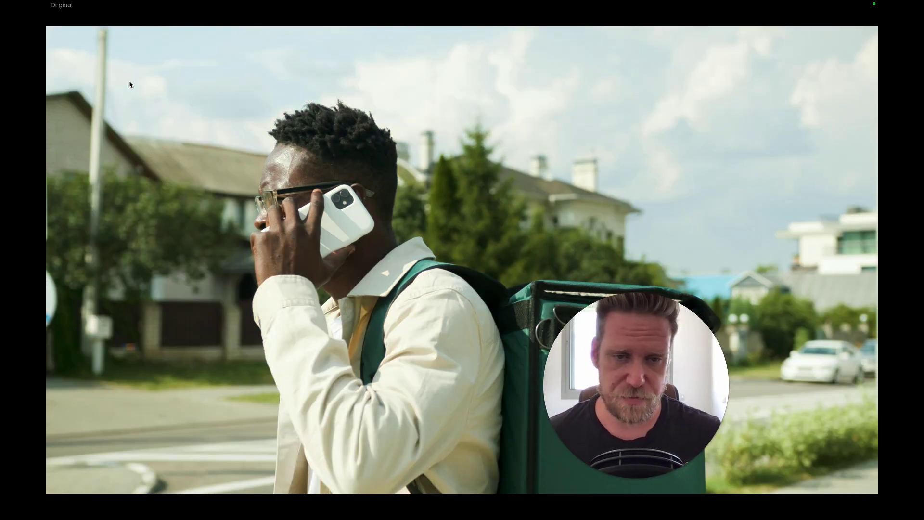
pyautogui.press('\\')
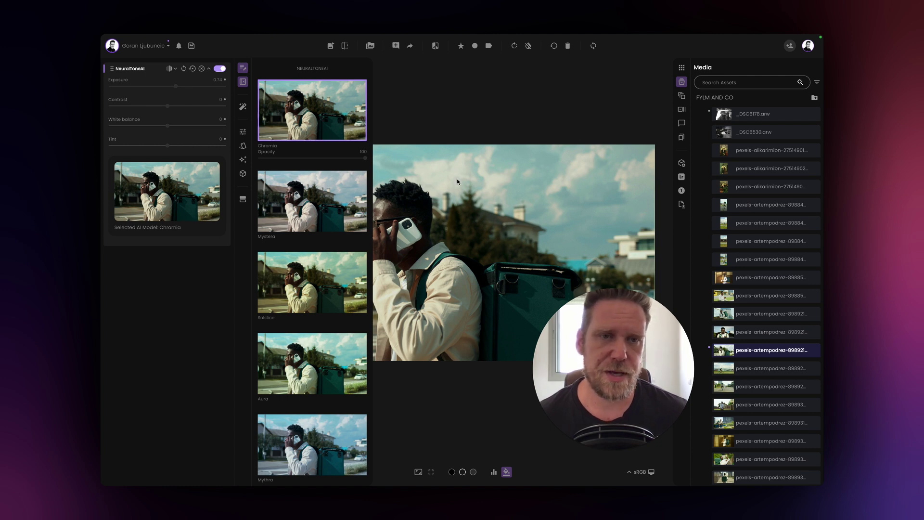
# Export the grade as a Capture One style named 3 for MacOS with the image type Non-Raw.
pyautogui.click(682, 192)
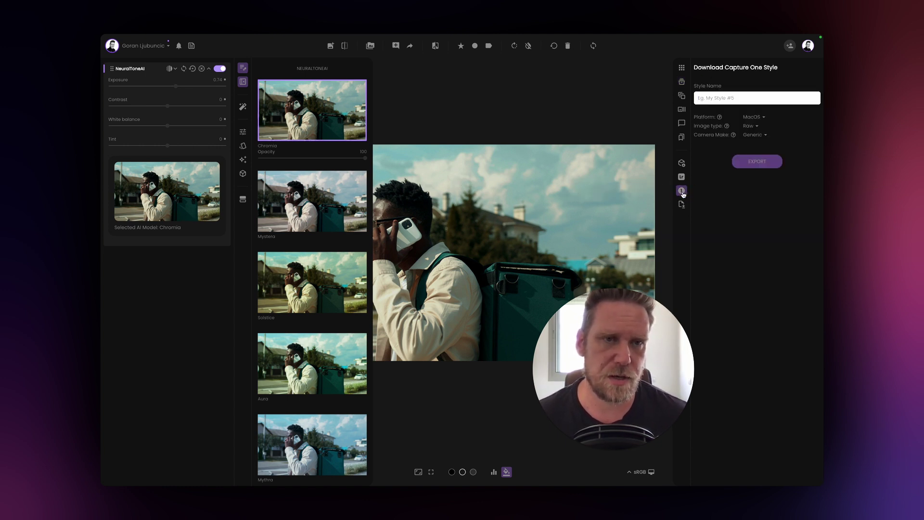
pyautogui.click(750, 126)
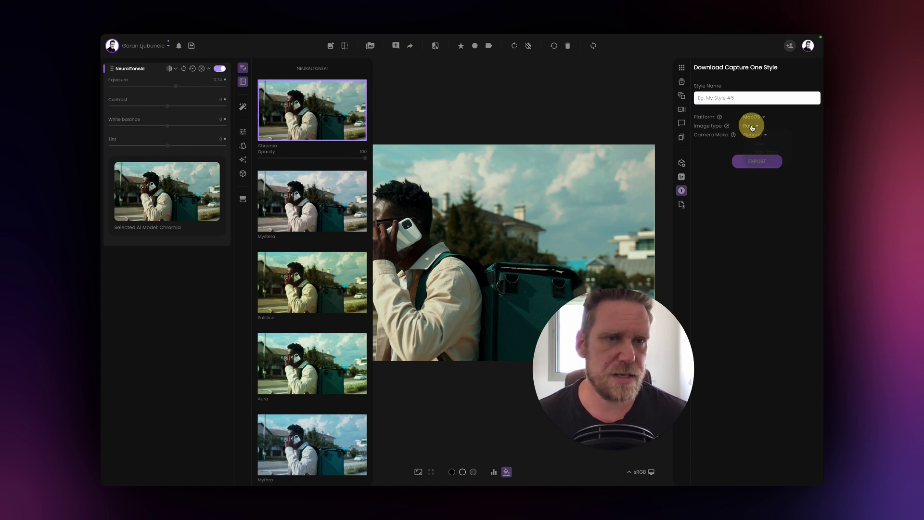
pyautogui.click(761, 152)
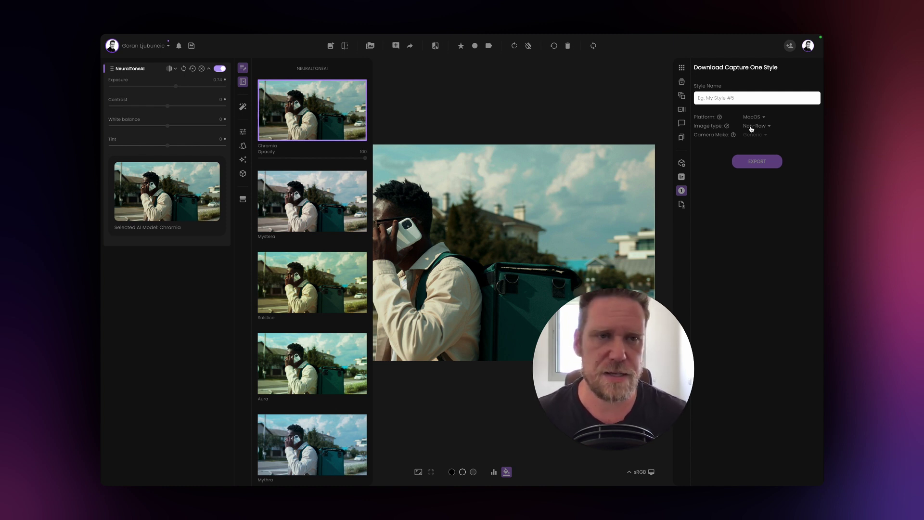
pyautogui.click(704, 99)
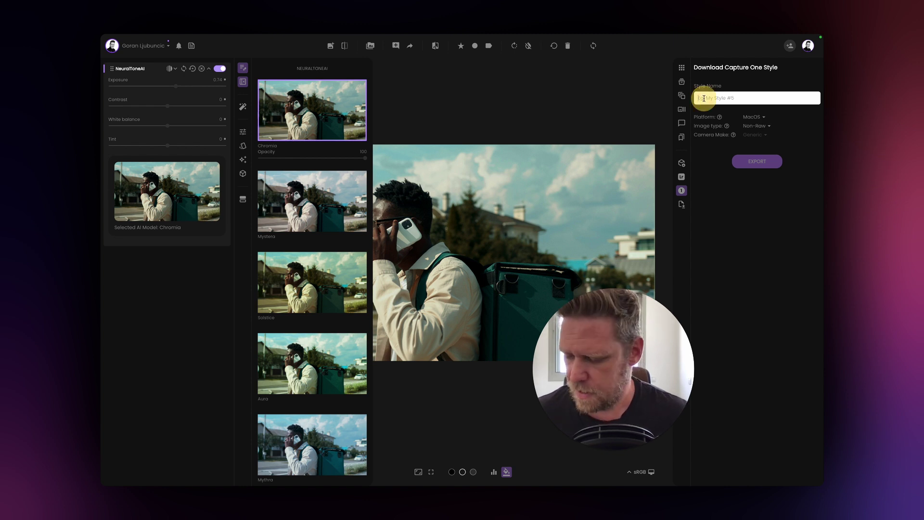
pyautogui.write('3')
pyautogui.click(759, 160)
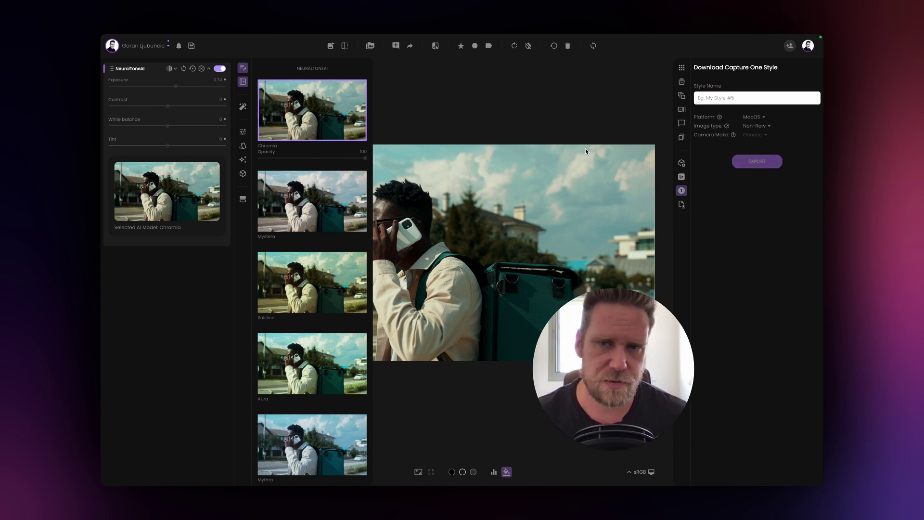
# Switch to Finder, unpack 3.zip in Downloads, and import 3.costyle from the 3 folder into Capture One.
pyautogui.press('super+Tab')
pyautogui.press('super+Tab')
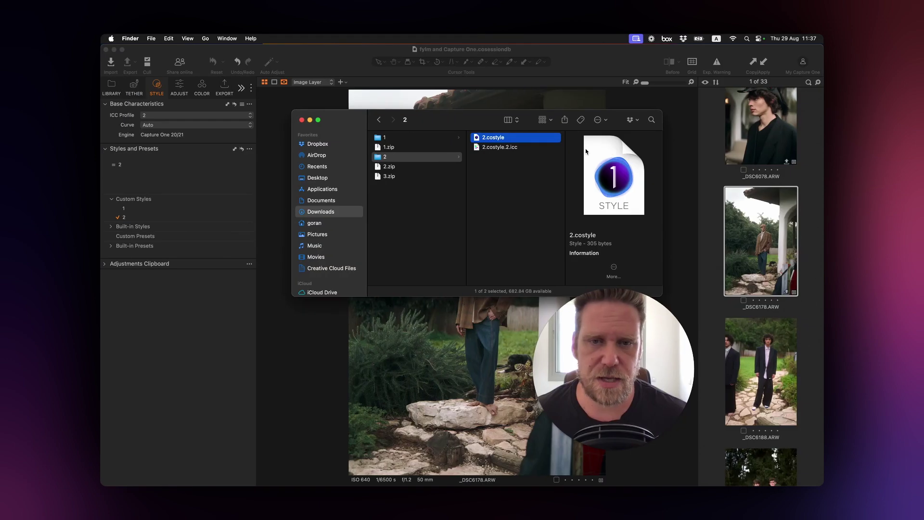
pyautogui.click(403, 177)
pyautogui.doubleClick(404, 177)
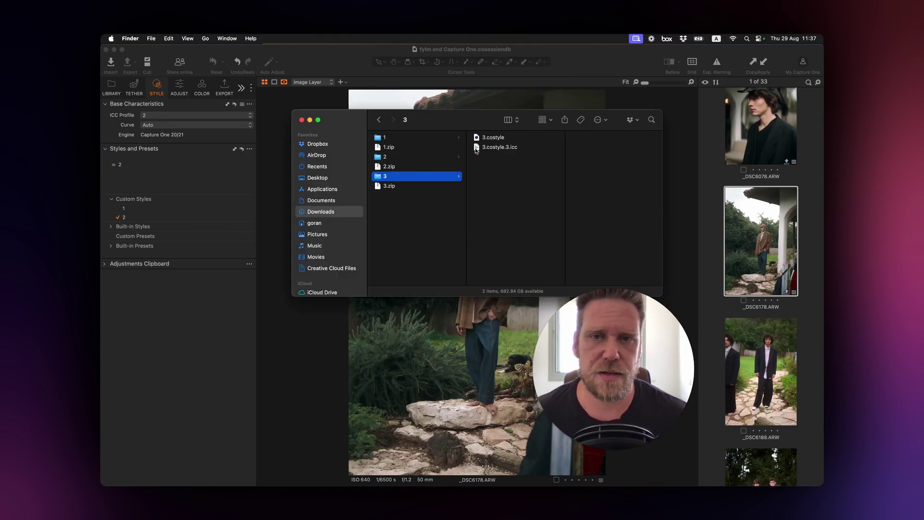
pyautogui.doubleClick(494, 141)
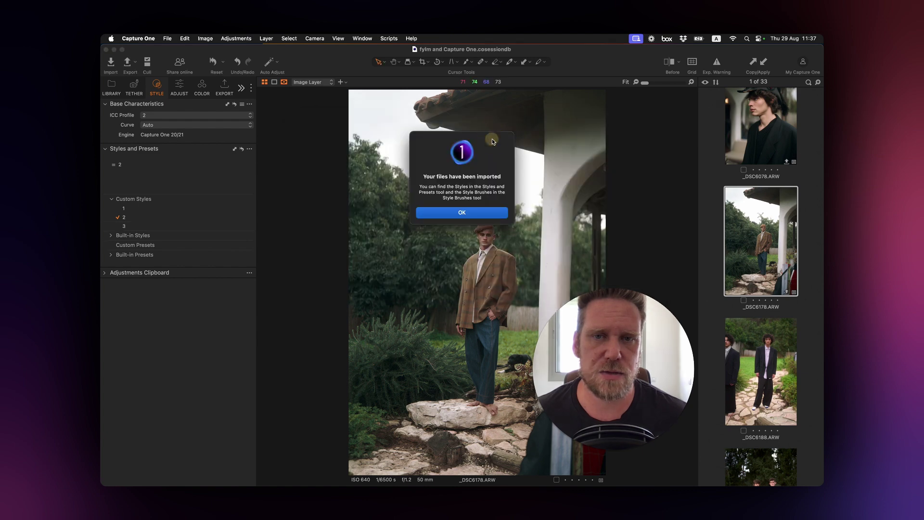
pyautogui.click(462, 212)
# Reset the adjustments of pexels-artempodrez-8989218.jpg and apply the custom style 3 to it.
pyautogui.scroll(-5, 759, 261)
pyautogui.scroll(10, 758, 260)
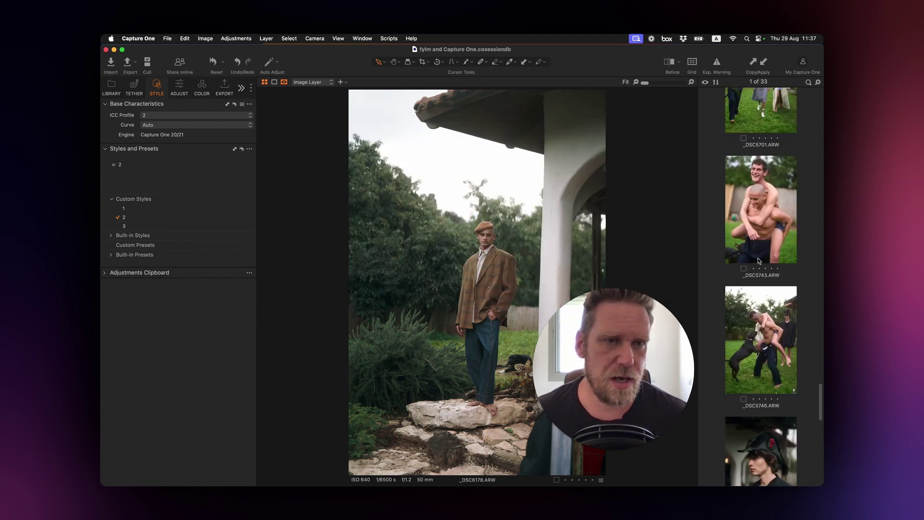
pyautogui.scroll(10, 757, 258)
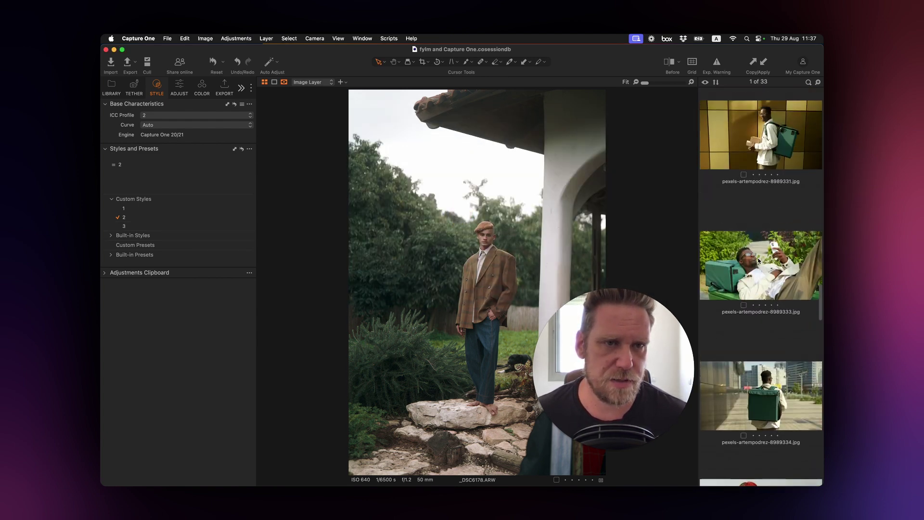
pyautogui.scroll(8, 758, 258)
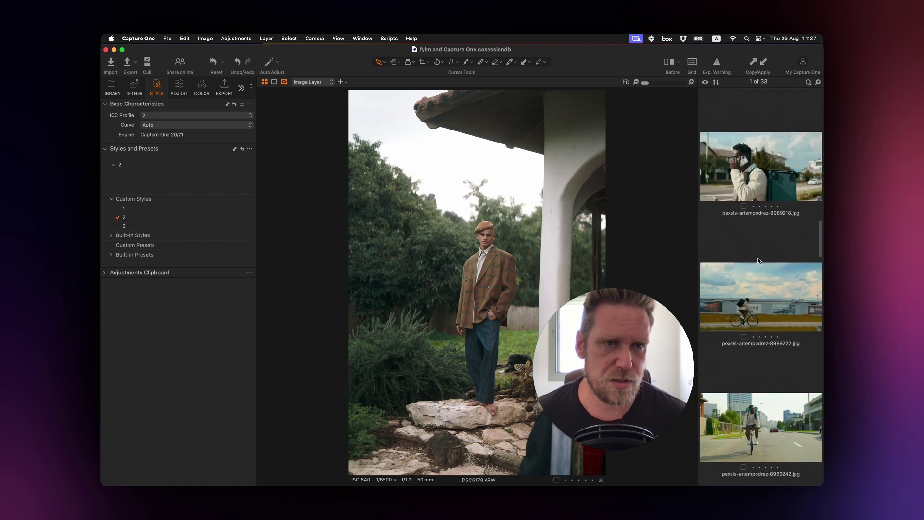
pyautogui.click(757, 233)
pyautogui.press('super+r')
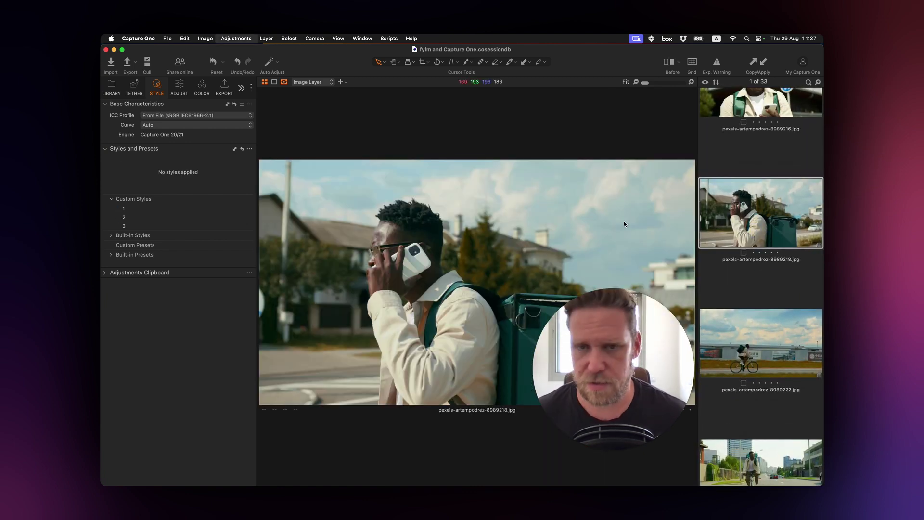
pyautogui.click(168, 226)
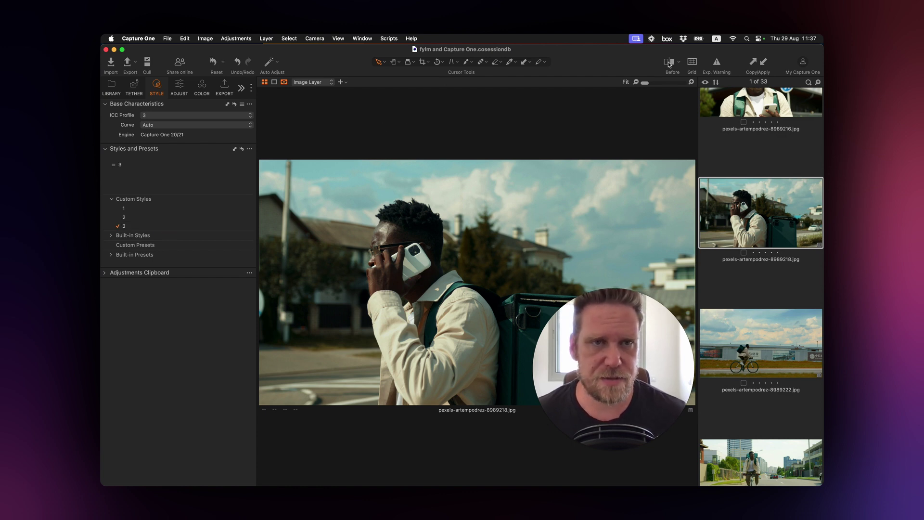
# Compare the styled phone-call photo with its original using the split before/after view, and hide the view again.
pyautogui.press('y')
pyautogui.moveTo(477, 282); pyautogui.dragTo(315, 263)
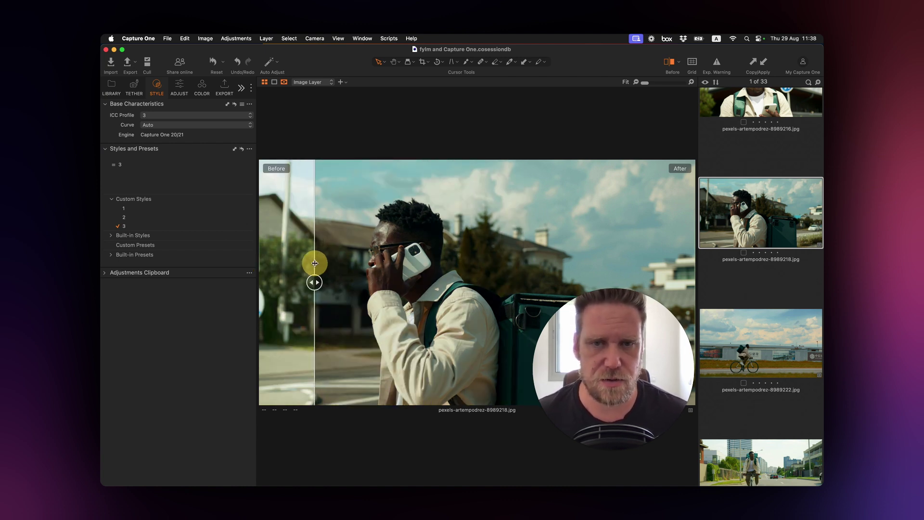
pyautogui.click(669, 61)
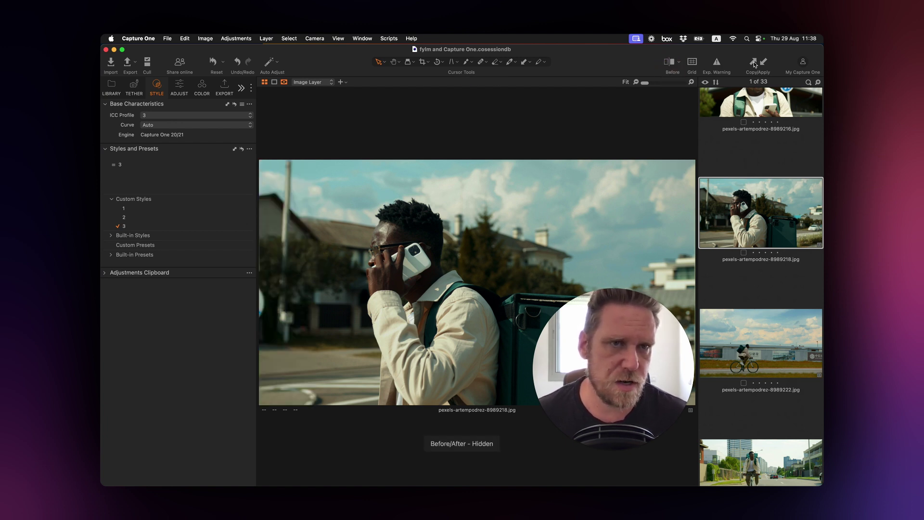
# Copy the phone-call photo's adjustments to pexels-artempodrez-8989242.jpg.
pyautogui.scroll(-5, 764, 292)
pyautogui.click(763, 291)
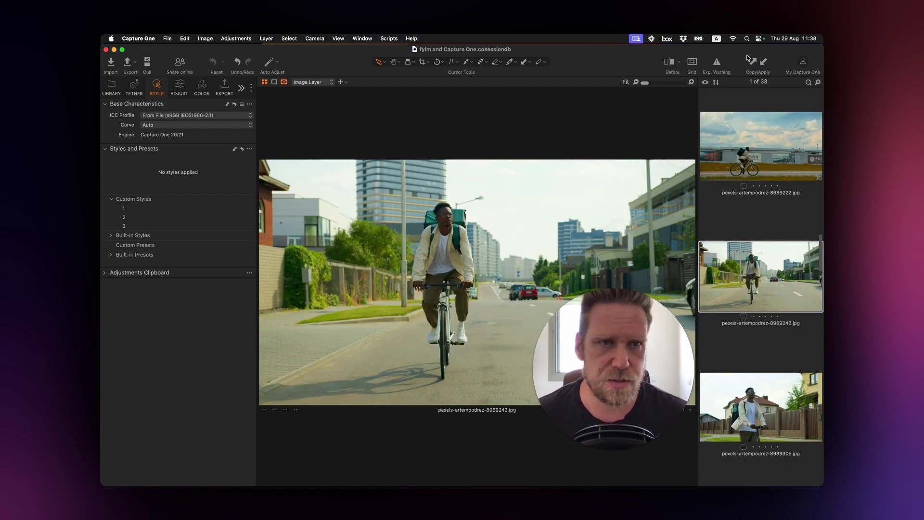
pyautogui.click(764, 63)
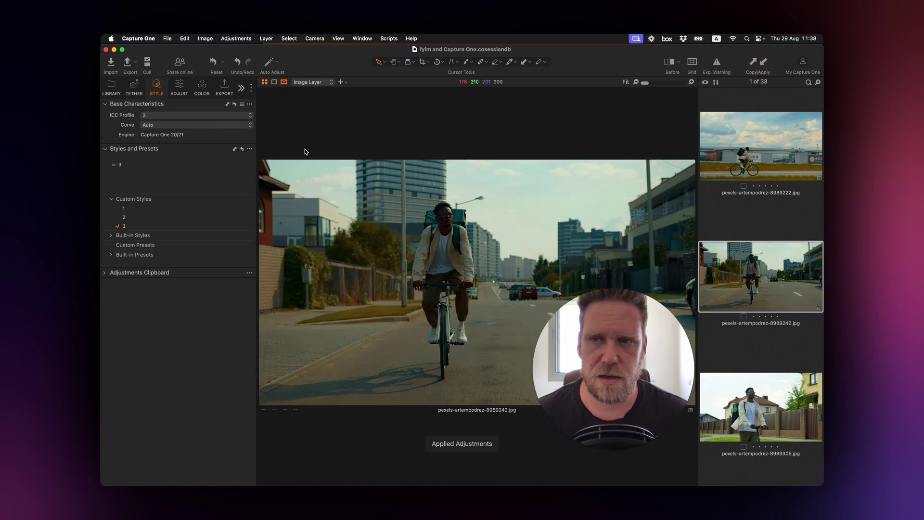
# Apply the copied adjustments to pexels-artempodrez-8989305.jpg and set exposure to 0.71, contrast to -8 and brightness to 6.
pyautogui.click(182, 89)
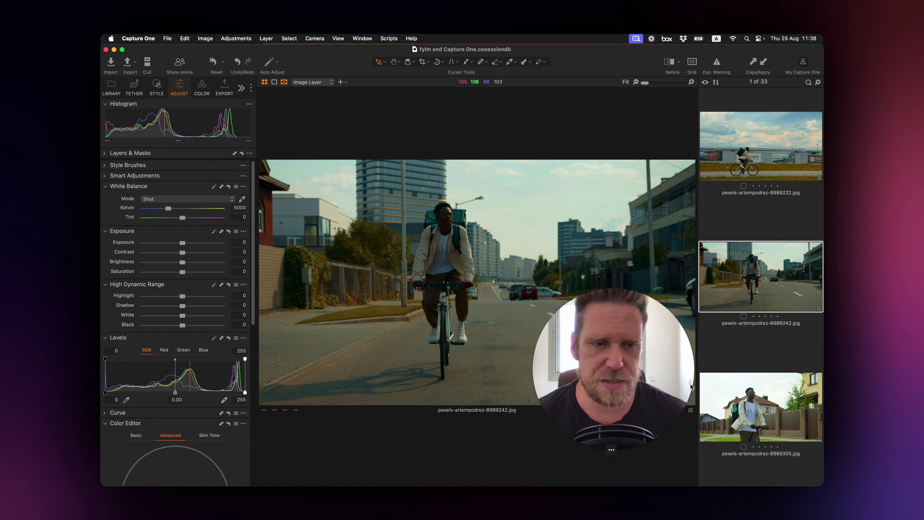
pyautogui.click(741, 388)
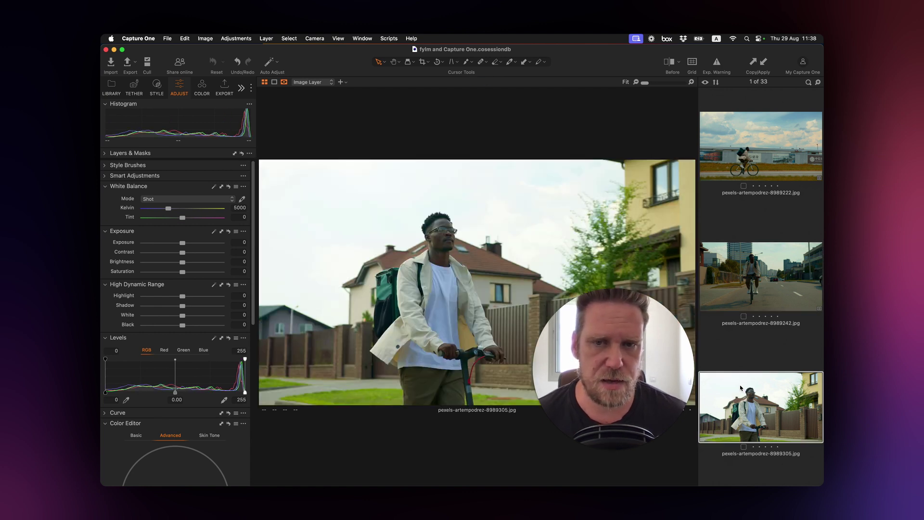
pyautogui.click(763, 62)
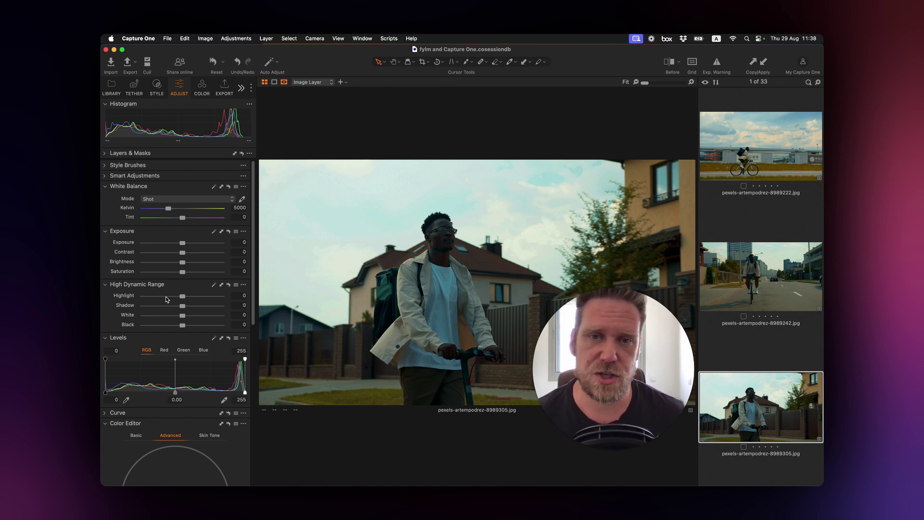
pyautogui.moveTo(182, 242)
pyautogui.mouseDown()
pyautogui.moveTo(193, 244)
pyautogui.moveTo(168, 257)
pyautogui.moveTo(192, 264)
pyautogui.moveTo(189, 246)
pyautogui.mouseUp()
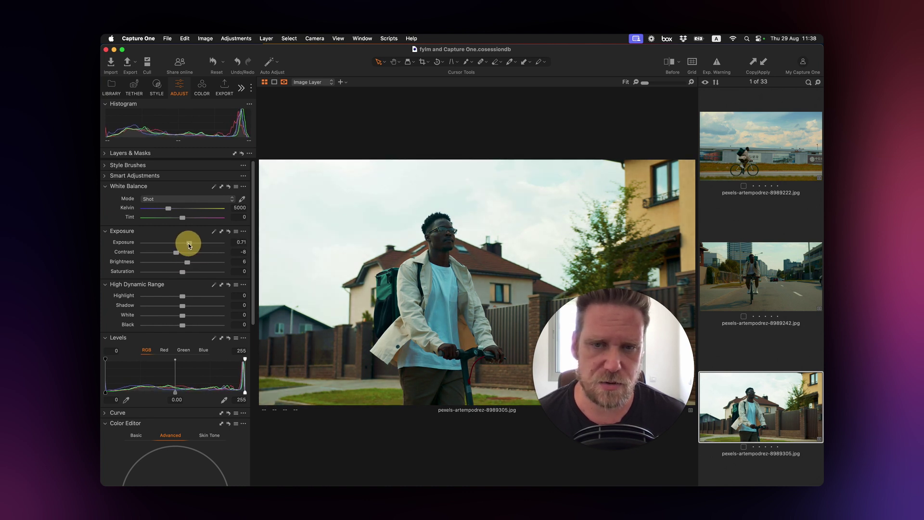
# Compare the scooter photo with its original in the split before/after view, and return to pexels-artempodrez-8989218.jpg.
pyautogui.click(669, 62)
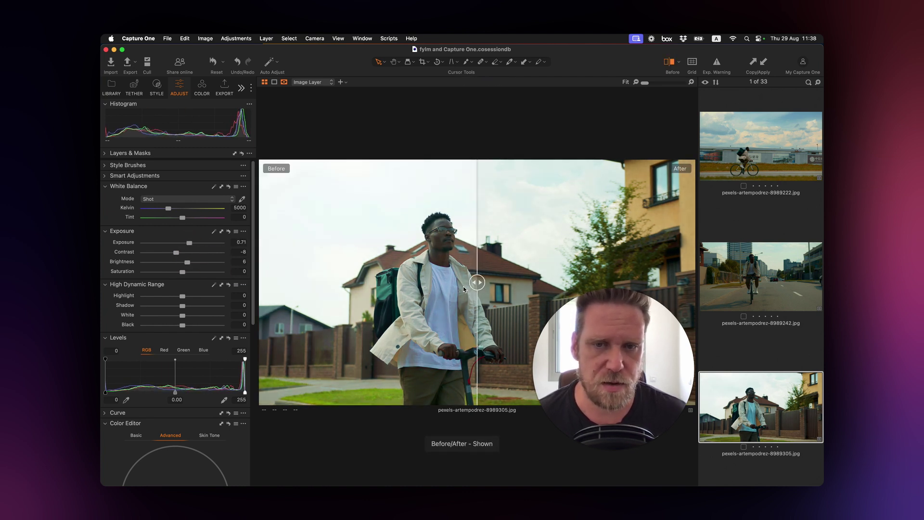
pyautogui.moveTo(477, 283); pyautogui.dragTo(452, 265)
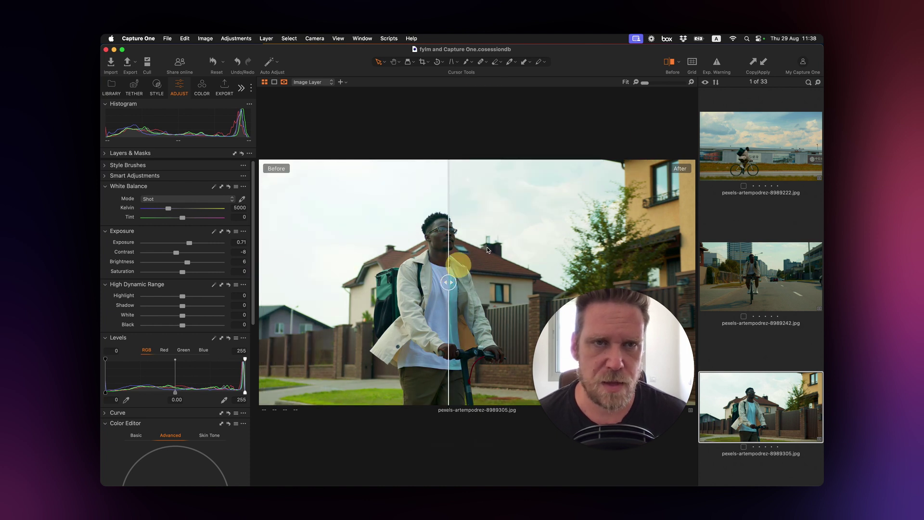
pyautogui.click(669, 61)
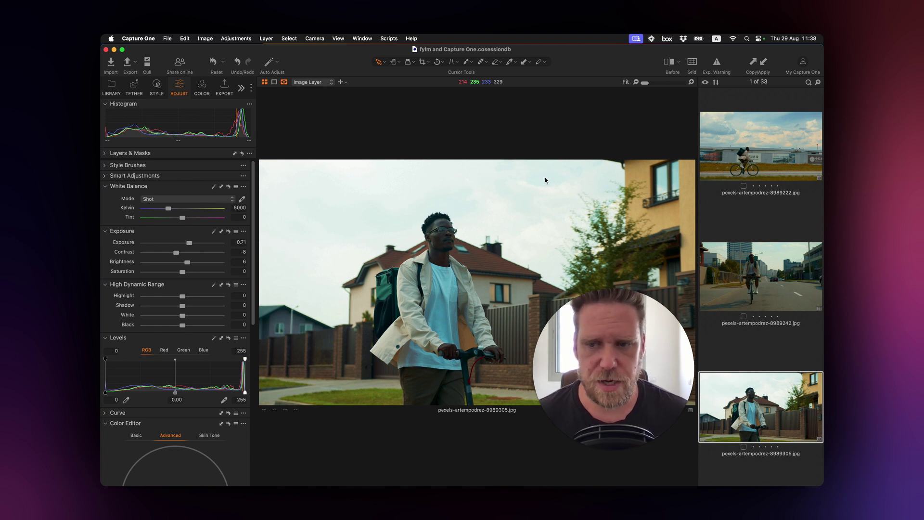
pyautogui.scroll(5, 749, 235)
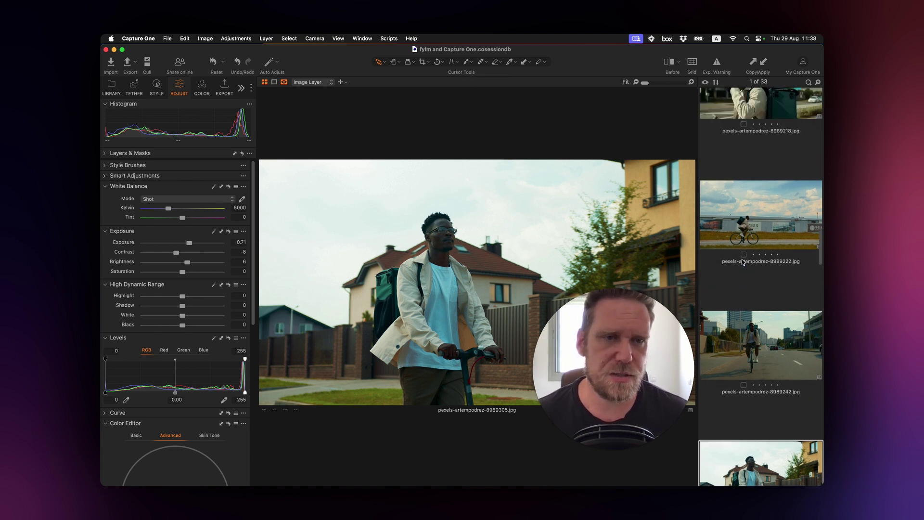
pyautogui.click(748, 234)
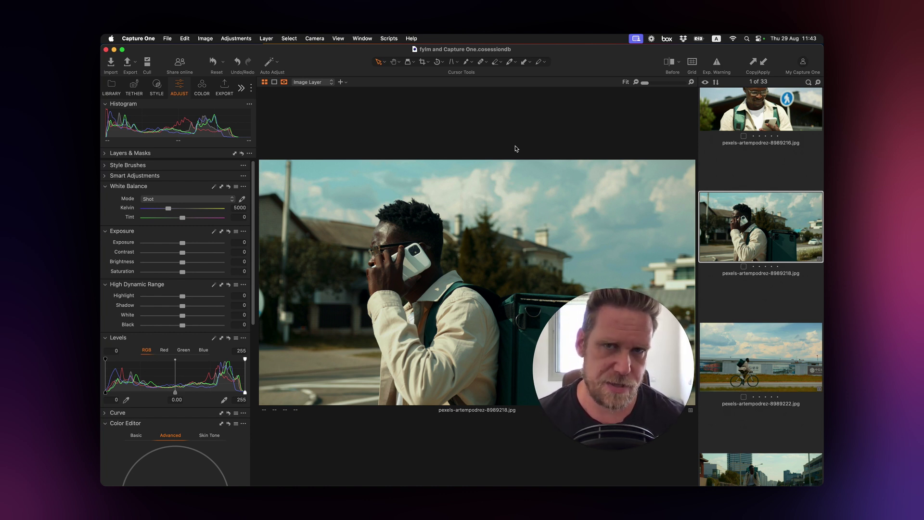
# Switch to fylm.ai, hide the NeuralToneAI model previews and open the LUT download settings.
pyautogui.press('super+Tab')
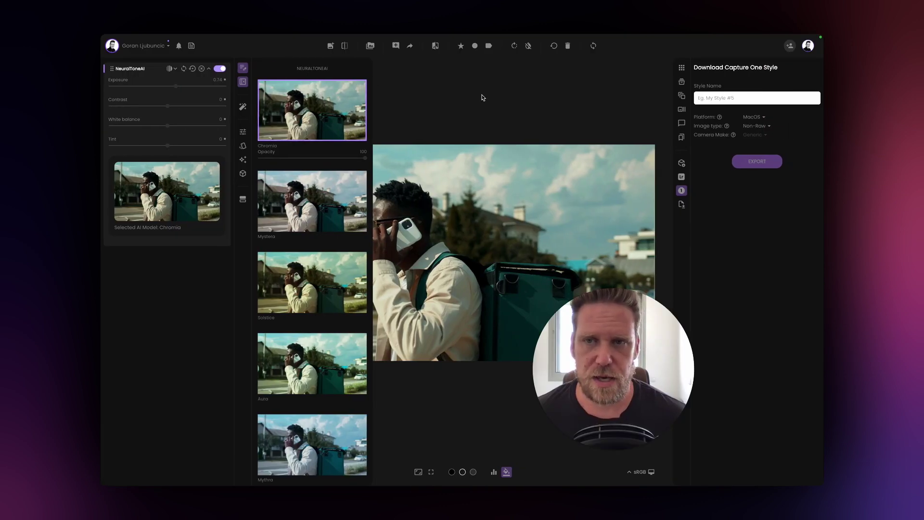
pyautogui.click(242, 81)
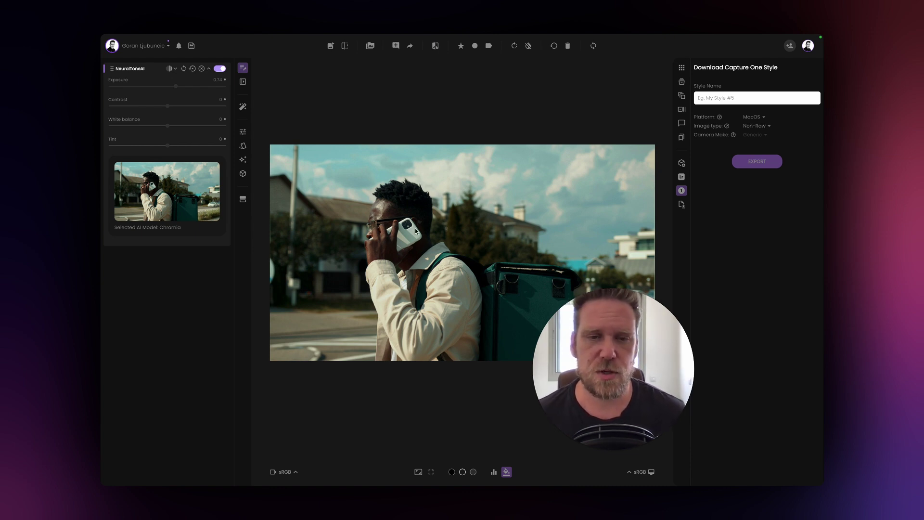
pyautogui.click(682, 163)
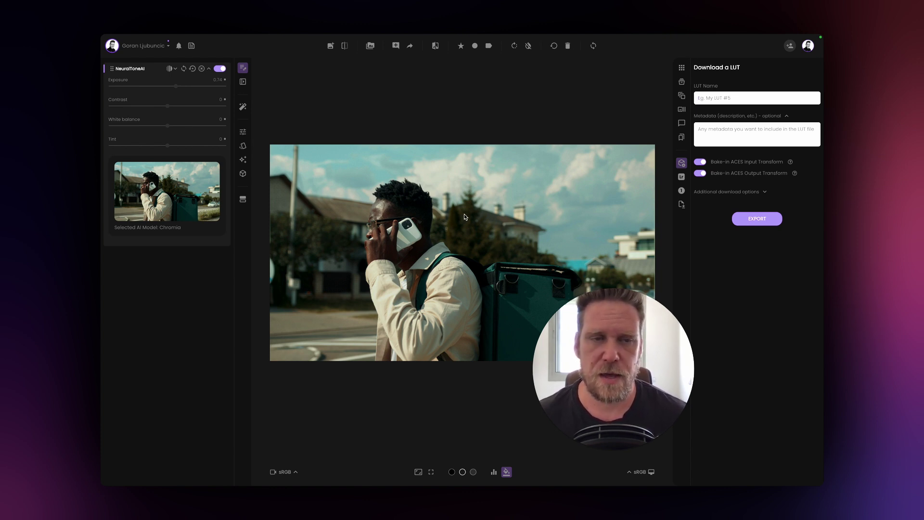
pyautogui.click(681, 191)
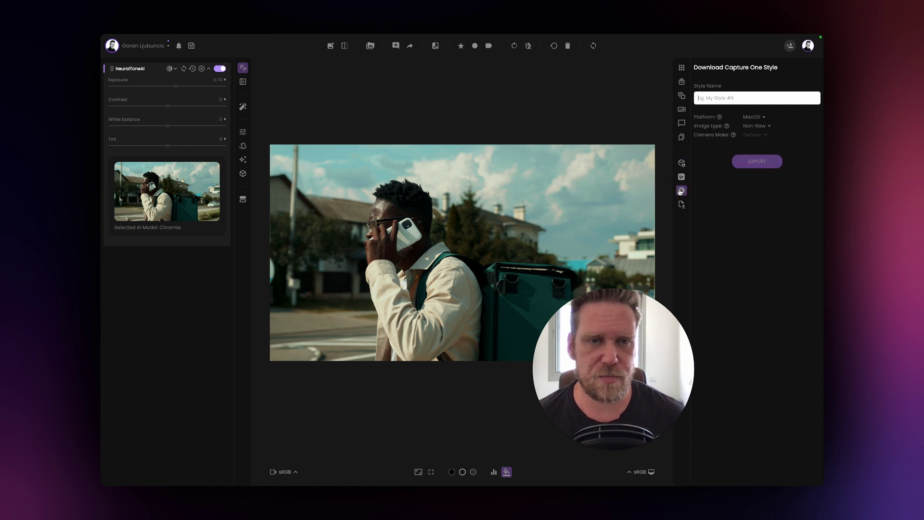
pyautogui.click(683, 163)
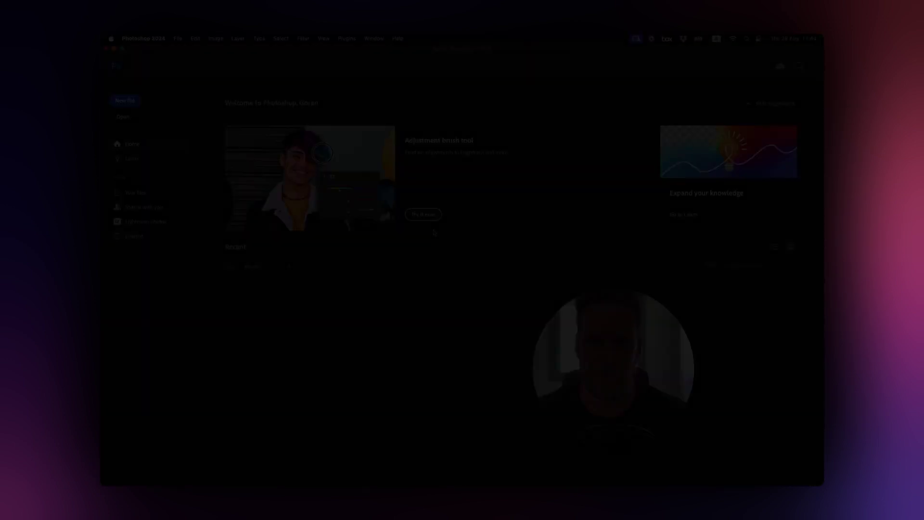
# In Photoshop, leave the home screen and browse for a file to open in the Capture folder of the fylm and Capture One session.
pyautogui.press('Escape')
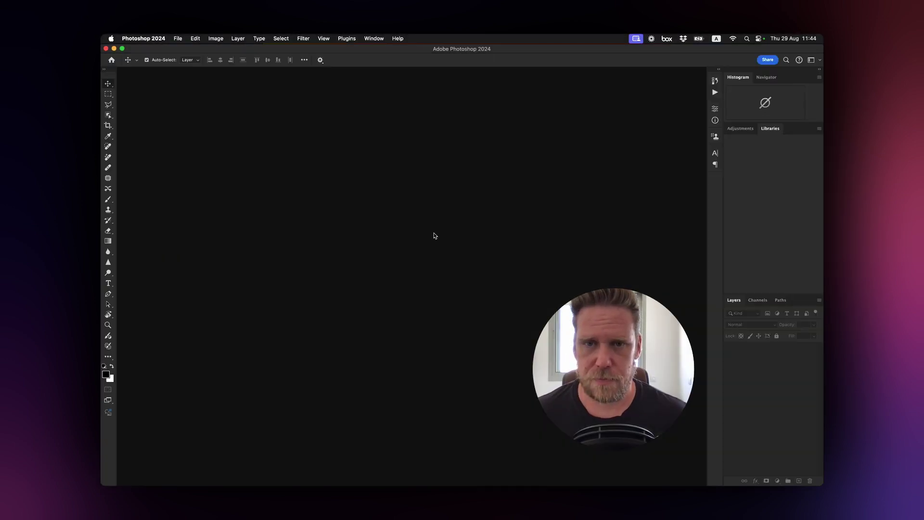
pyautogui.click(469, 218)
pyautogui.doubleClick(479, 224)
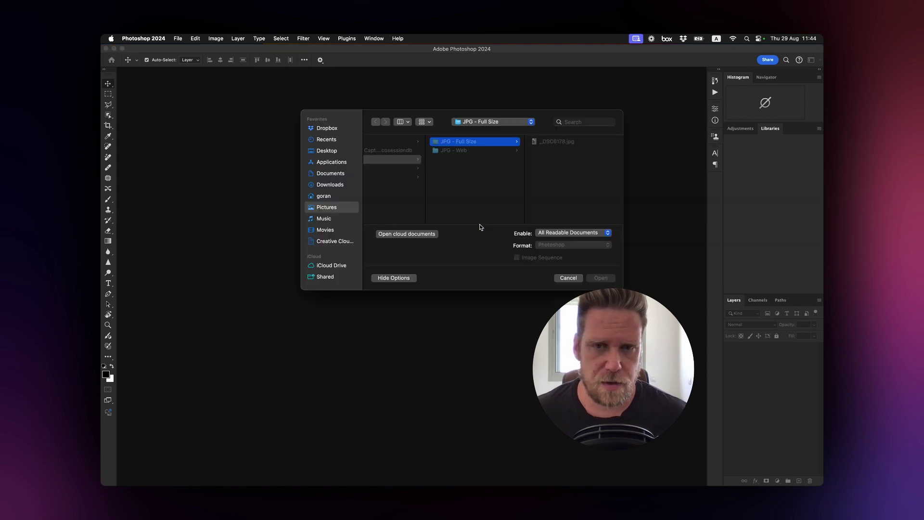
pyautogui.click(333, 208)
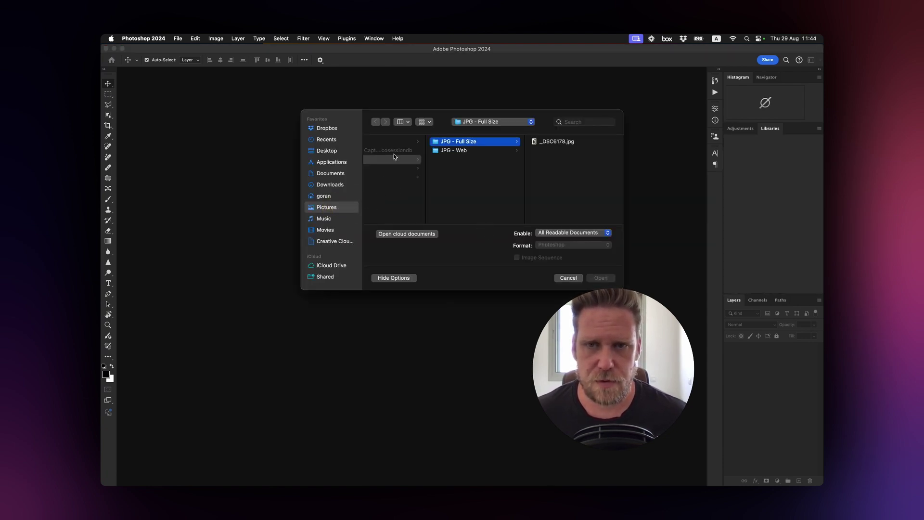
pyautogui.hscroll(-5, 399, 158)
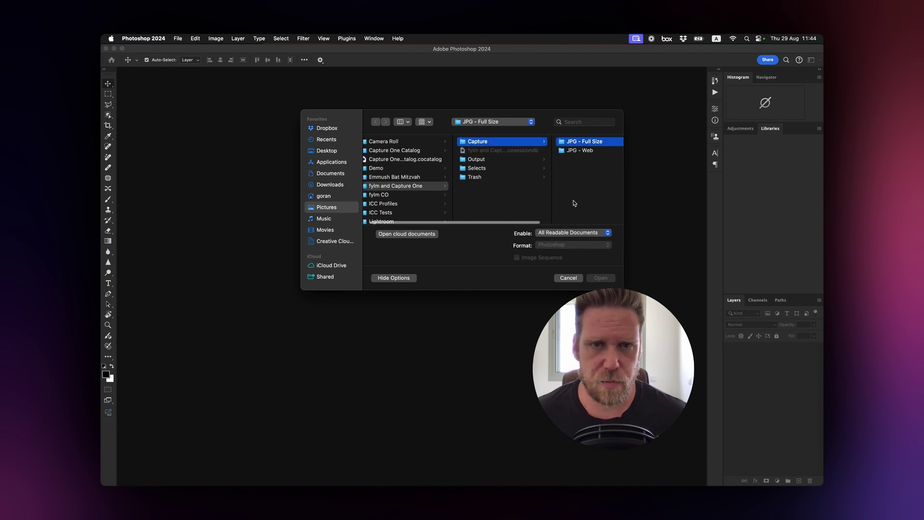
pyautogui.click(574, 203)
pyautogui.scroll(-5, 516, 206)
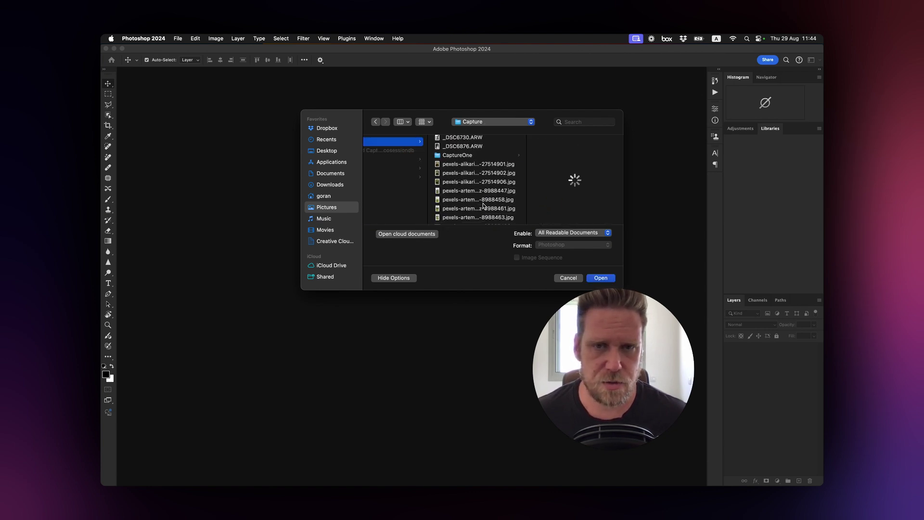
# Open pexels-artempodrez-8989218.jpg and move its floating document window toward the middle of the workspace.
pyautogui.click(469, 202)
pyautogui.scroll(-2, 469, 206)
pyautogui.press('Down')
pyautogui.press('Down')
pyautogui.press('Down')
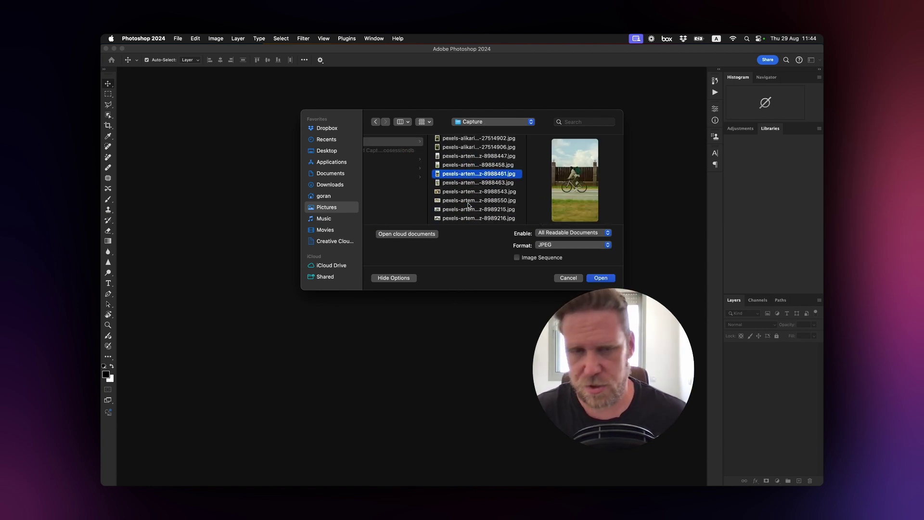
pyautogui.press('Down')
pyautogui.press('Down')
pyautogui.press('Down')
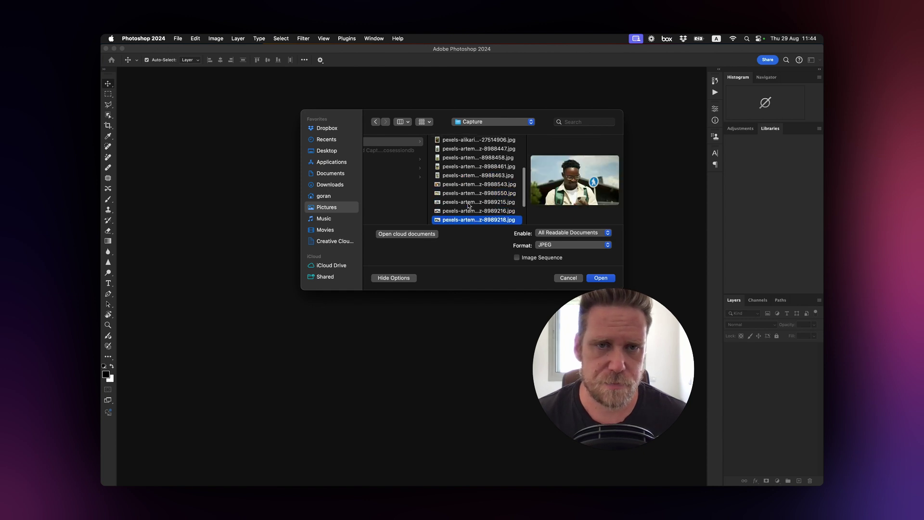
pyautogui.press('Return')
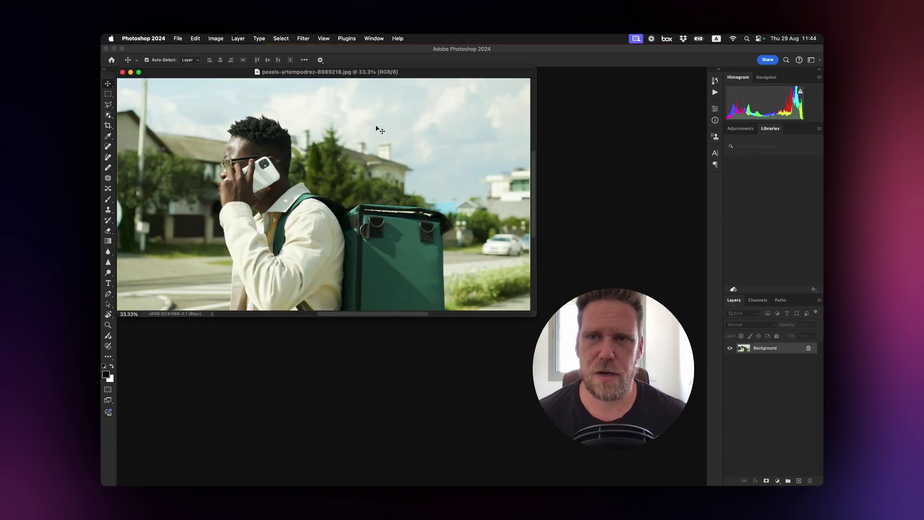
pyautogui.click(405, 77)
pyautogui.moveTo(424, 76); pyautogui.dragTo(458, 124)
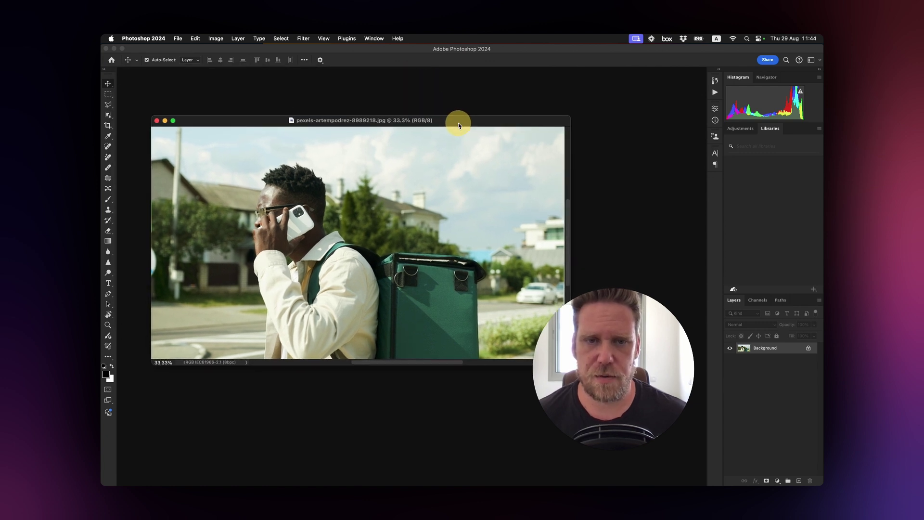
# Add two empty layers with default settings above the Background layer.
pyautogui.click(777, 481)
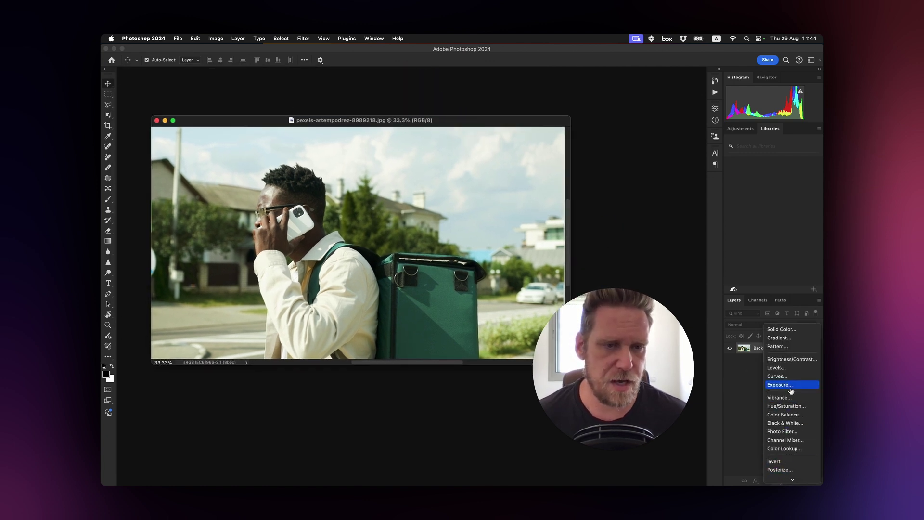
pyautogui.click(740, 450)
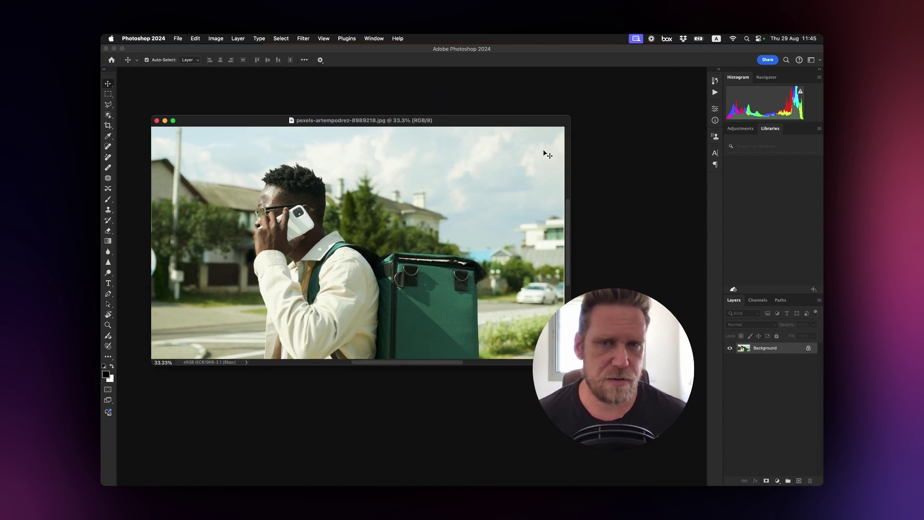
pyautogui.click(238, 38)
pyautogui.moveTo(244, 51)
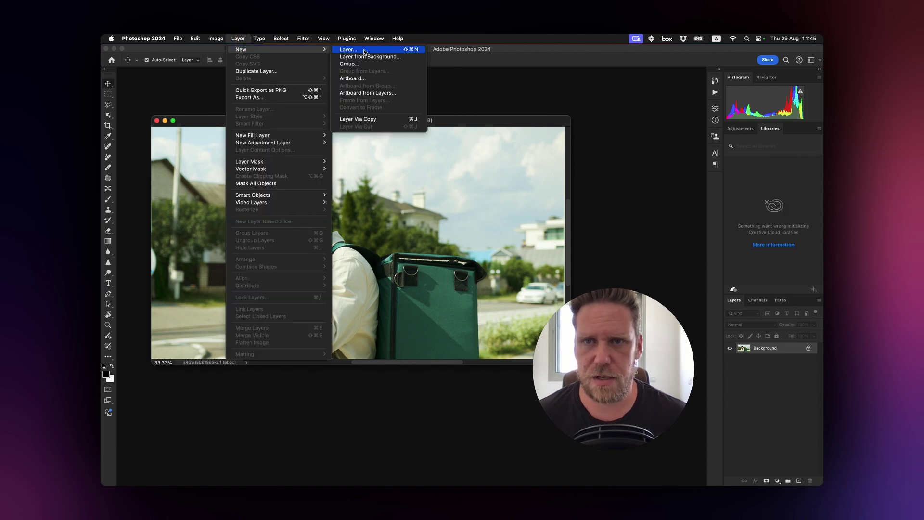
pyautogui.click(349, 50)
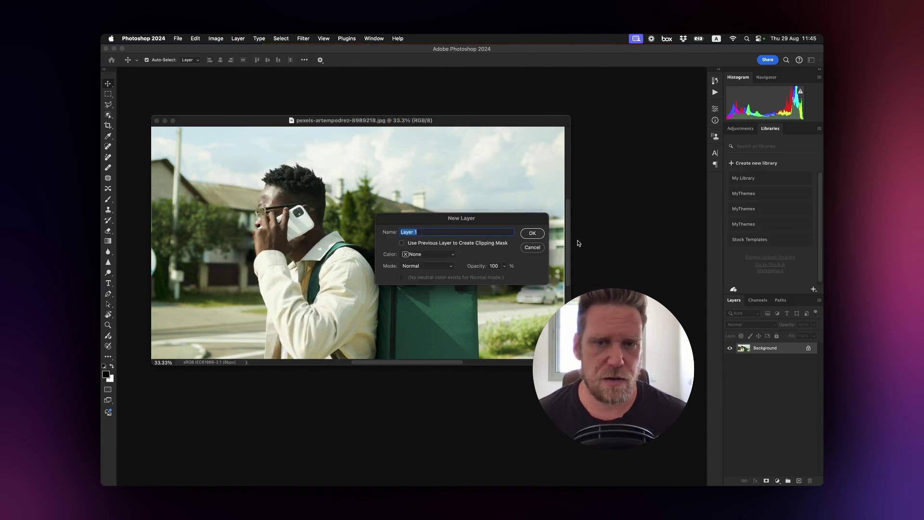
pyautogui.click(532, 233)
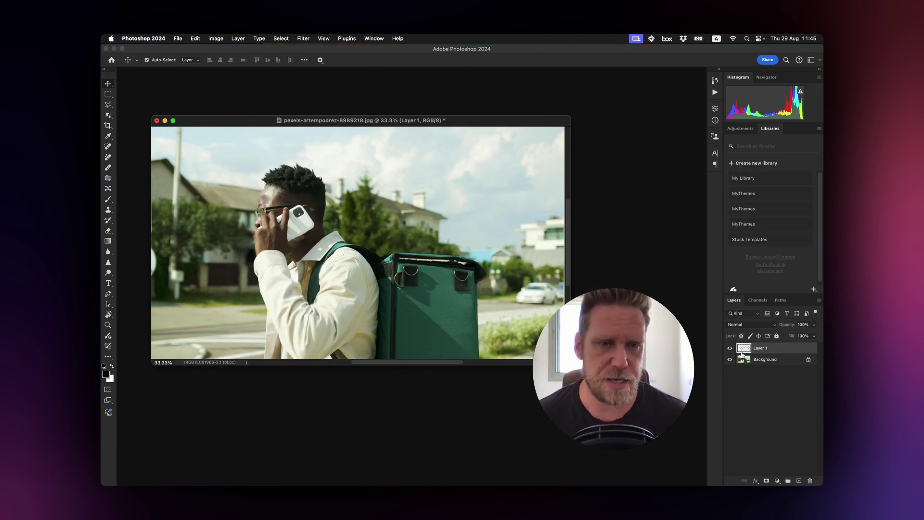
pyautogui.click(238, 38)
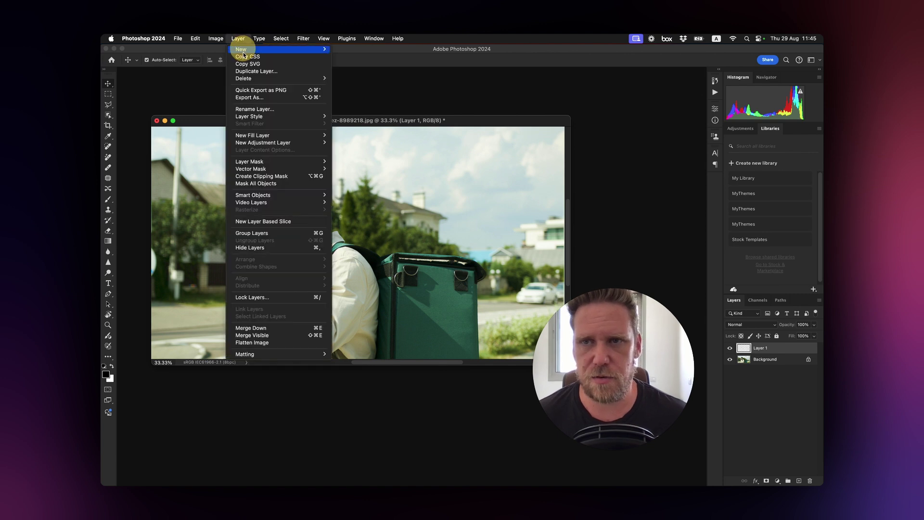
pyautogui.click(349, 50)
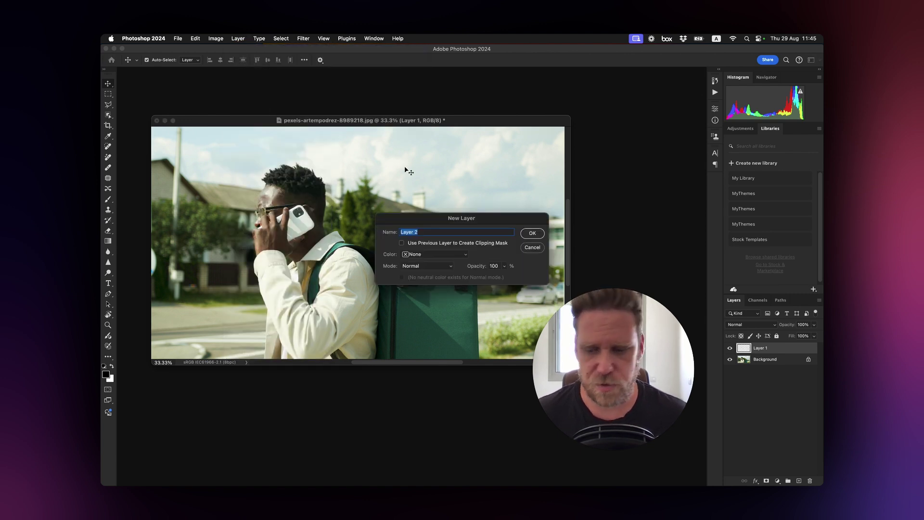
pyautogui.press('Return')
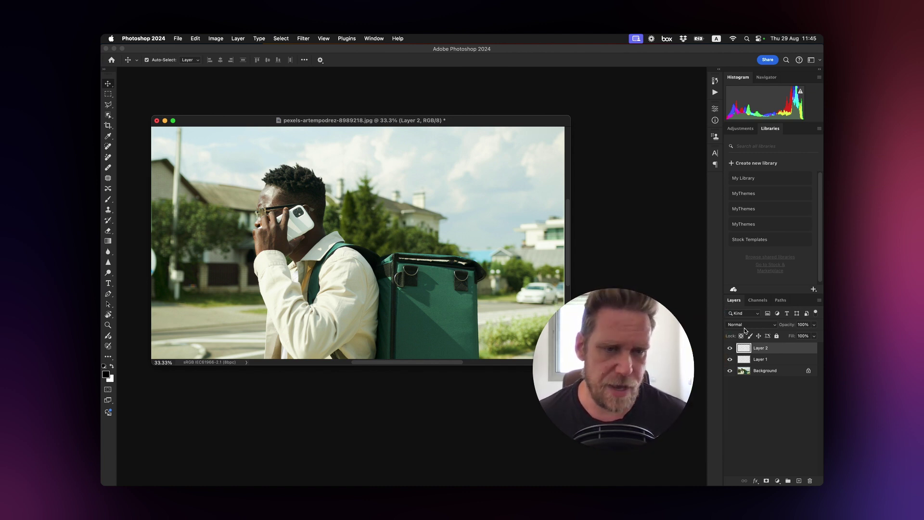
# Add a Color Lookup adjustment layer, load sRGB-1-sRGB.cube from Downloads as its 3D LUT, and toggle the layer's visibility to compare.
pyautogui.click(778, 481)
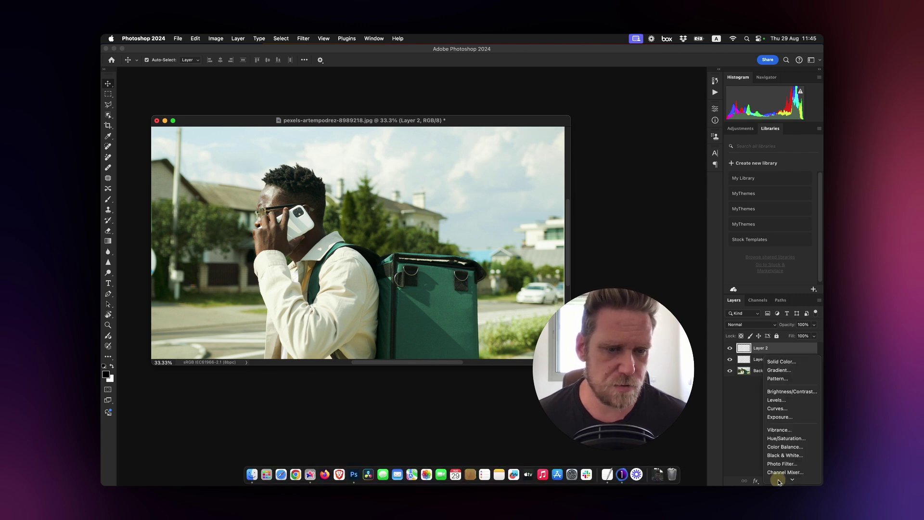
pyautogui.moveTo(779, 481)
pyautogui.click(782, 458)
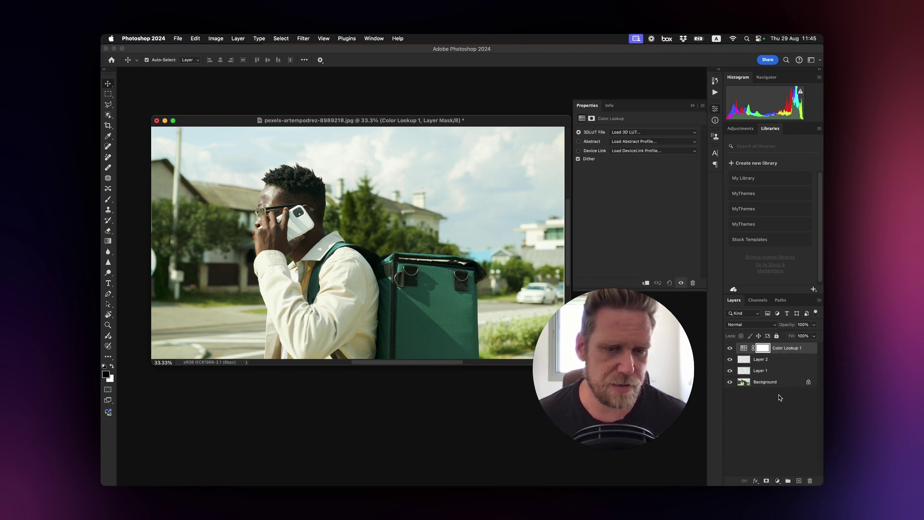
pyautogui.click(626, 132)
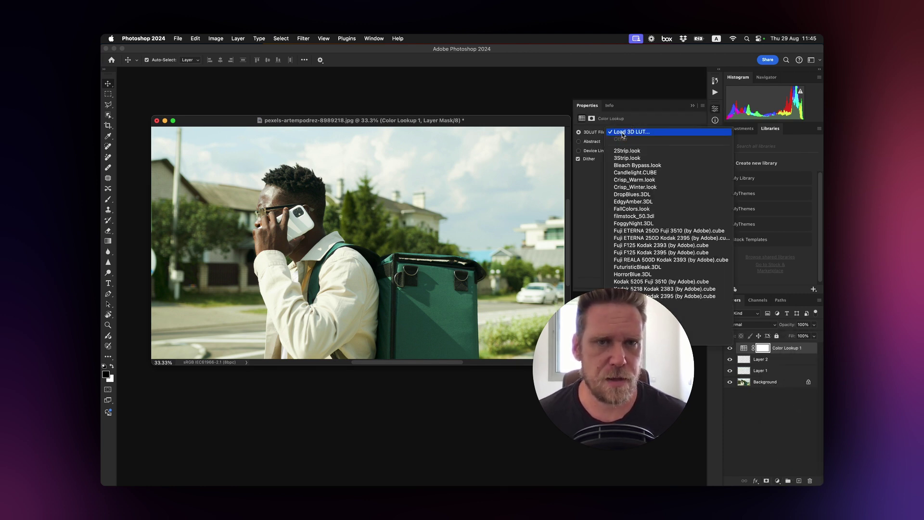
pyautogui.click(626, 155)
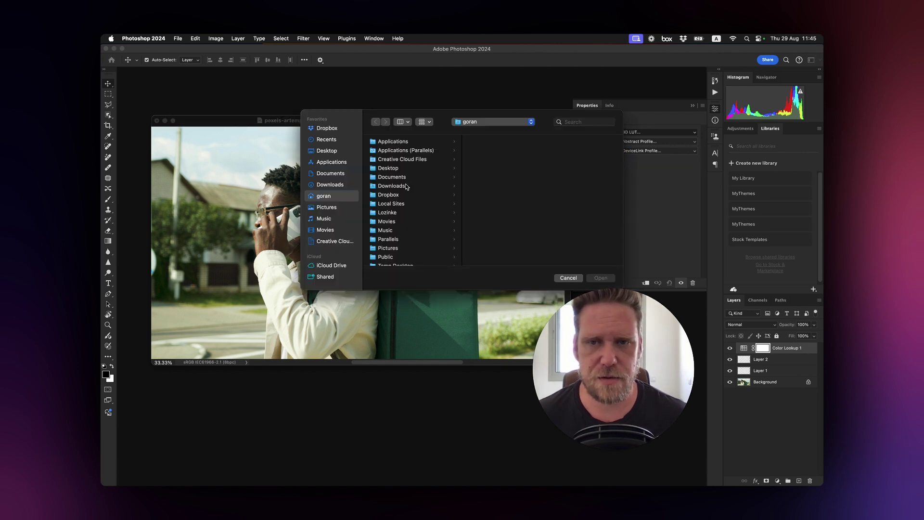
pyautogui.click(406, 186)
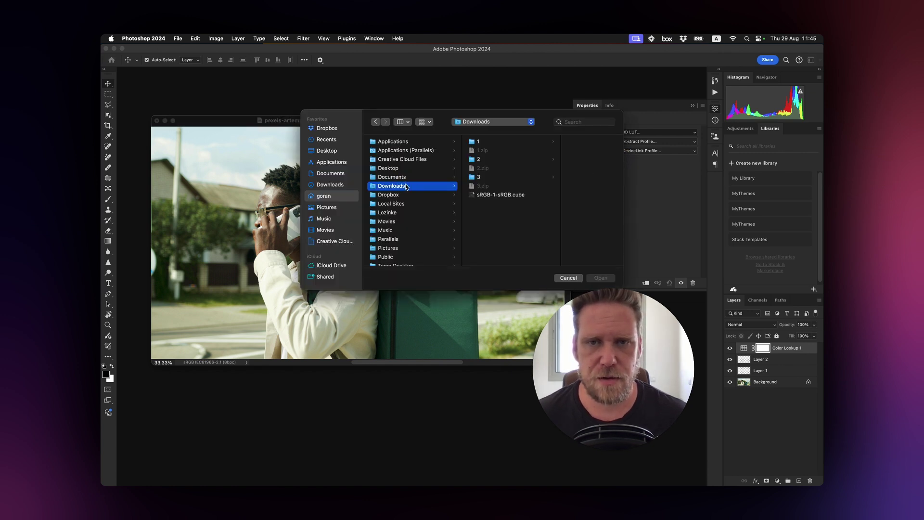
pyautogui.click(497, 194)
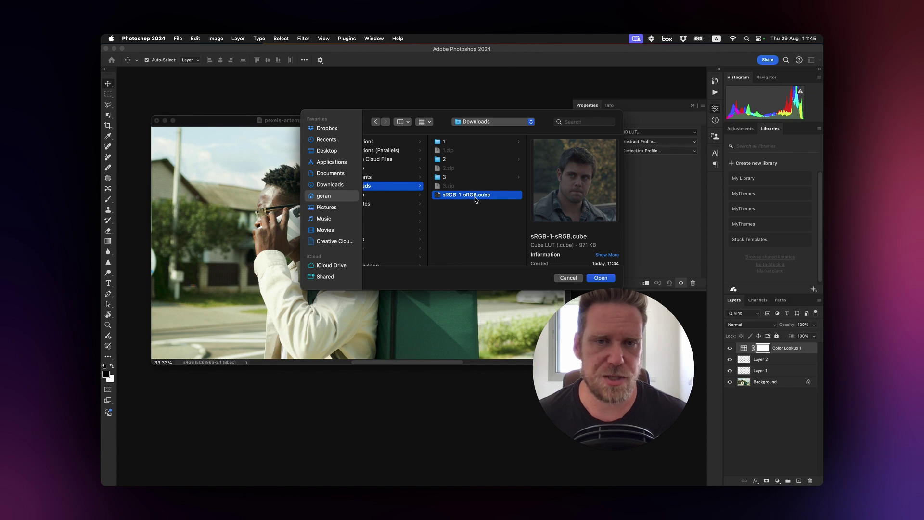
pyautogui.click(600, 278)
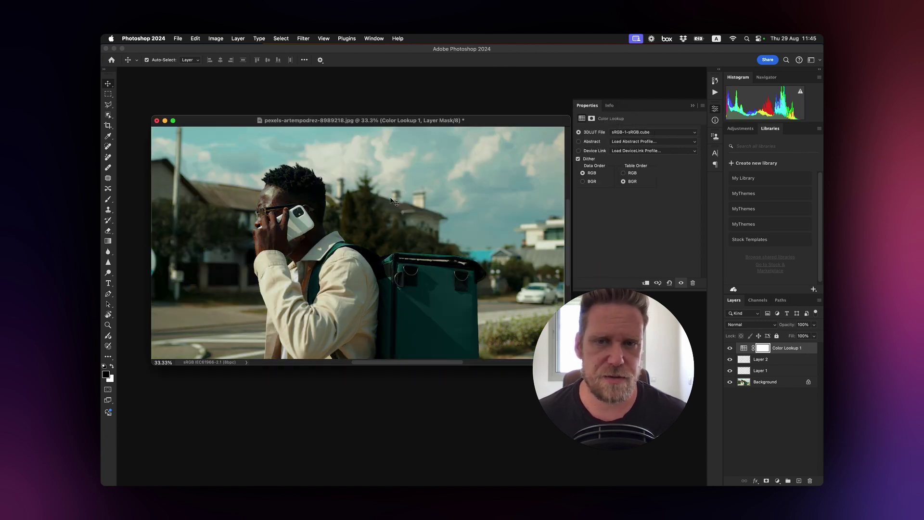
pyautogui.click(730, 348)
pyautogui.click(730, 348)
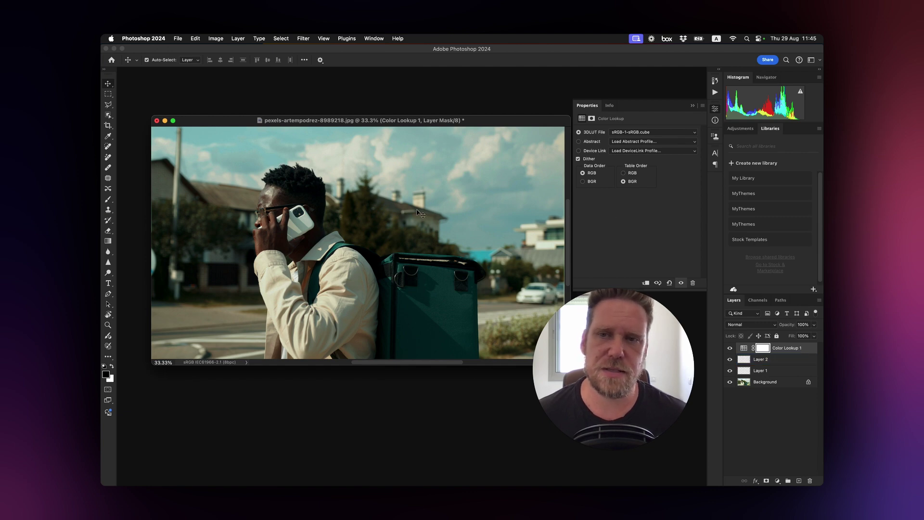
# In fylm.ai, raise the NeuralToneAI exposure to 1.39, export the grade as a LUT named 2, and return to Photoshop.
pyautogui.press('super+Tab')
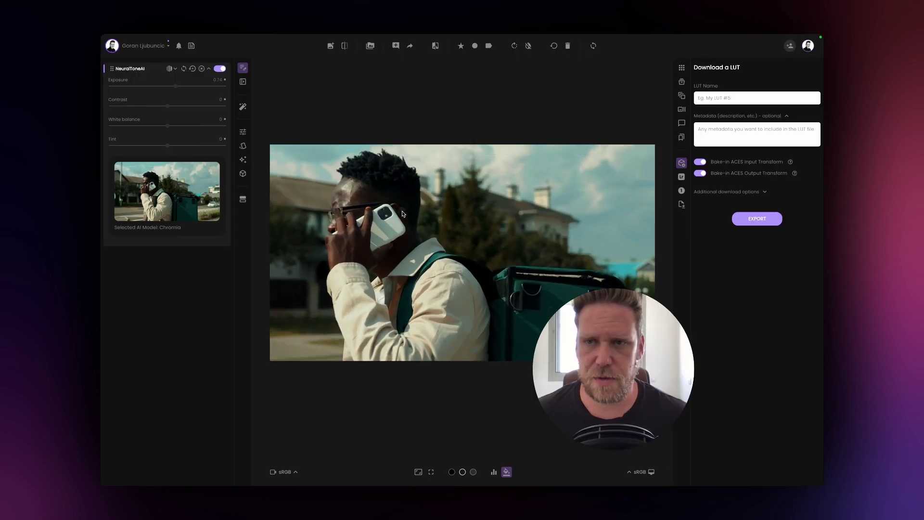
pyautogui.moveTo(178, 88); pyautogui.dragTo(181, 88)
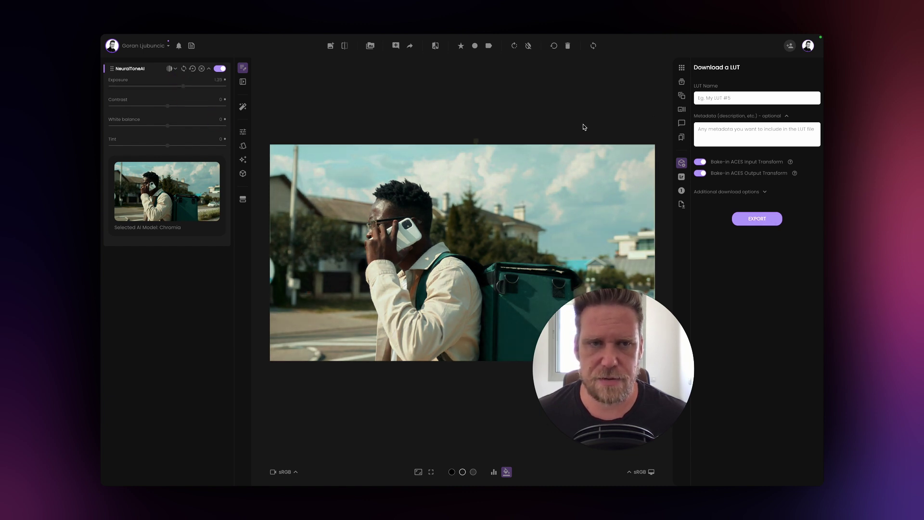
pyautogui.click(717, 98)
pyautogui.write('2')
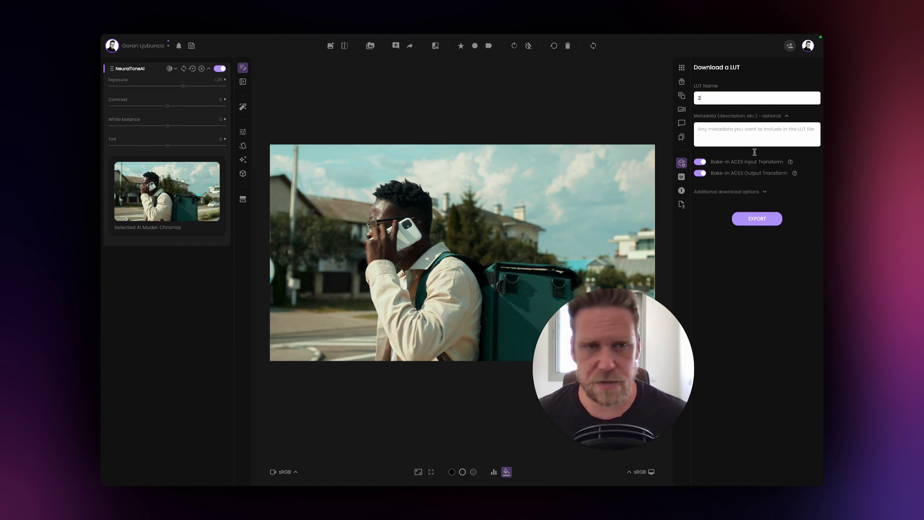
pyautogui.click(756, 218)
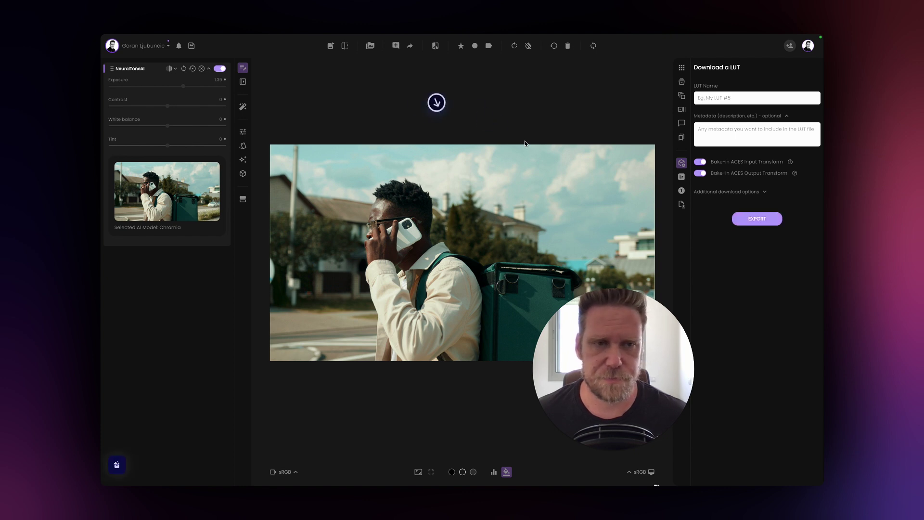
pyautogui.press('super+Tab')
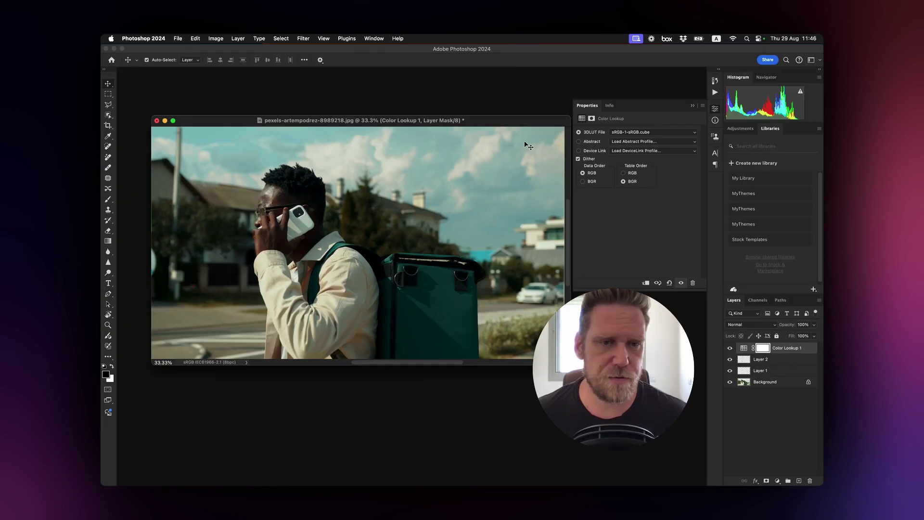
pyautogui.click(775, 360)
pyautogui.click(775, 370)
pyautogui.click(780, 363)
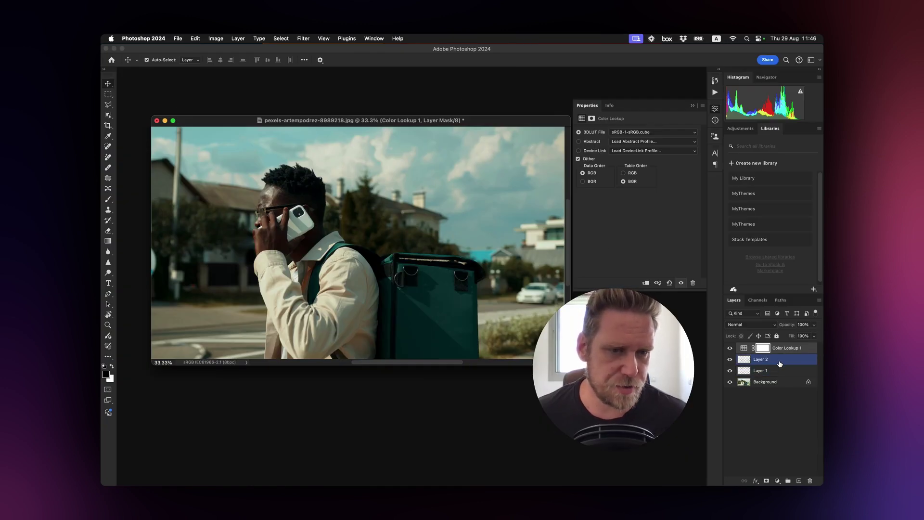
pyautogui.click(779, 369)
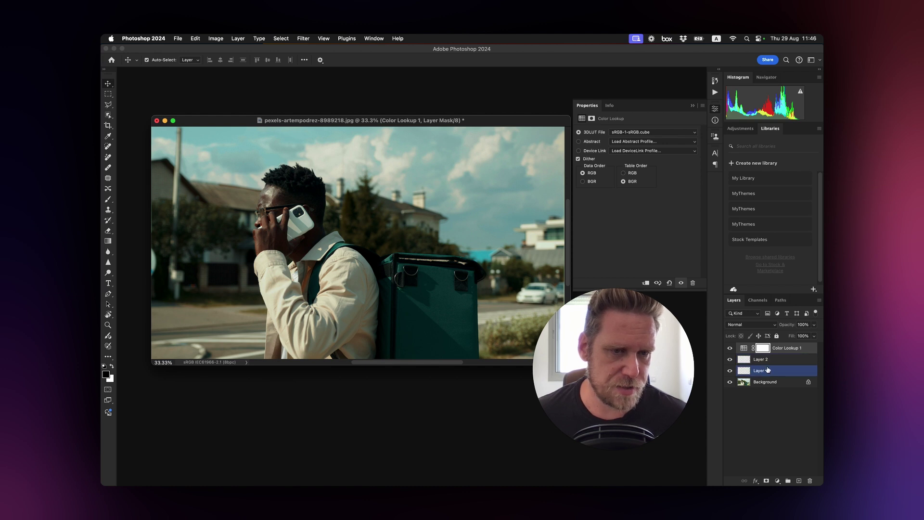
# Load sRGB-2-sRGB.cube from Downloads as the Color Lookup layer's 3D LUT and collapse the adjustment's properties.
pyautogui.click(780, 348)
pyautogui.click(631, 131)
pyautogui.click(624, 128)
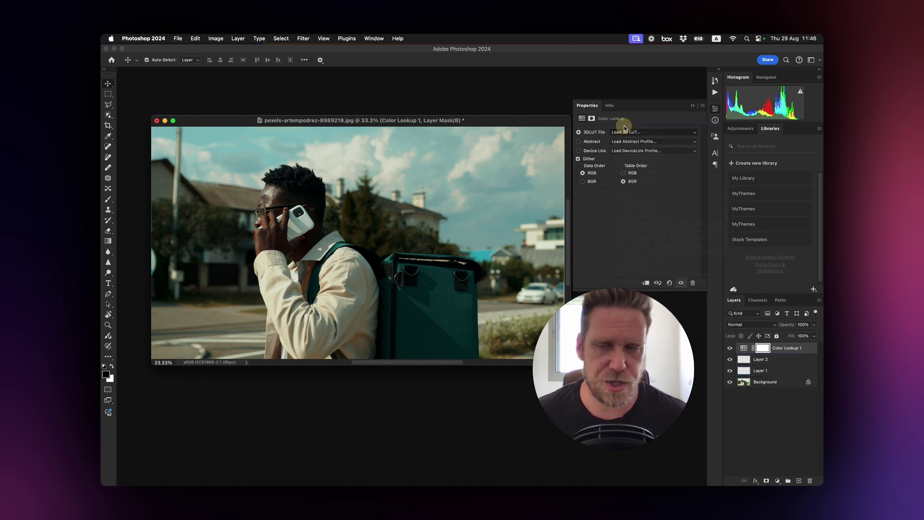
pyautogui.click(419, 204)
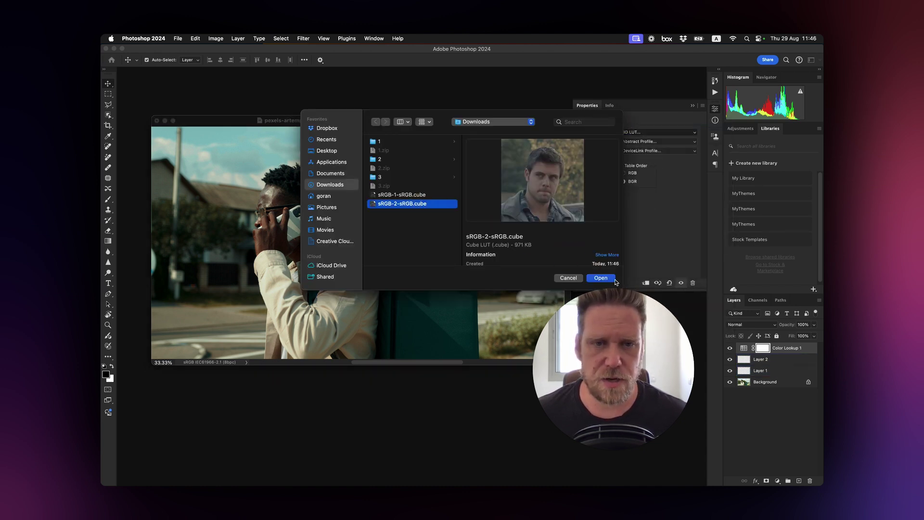
pyautogui.click(606, 279)
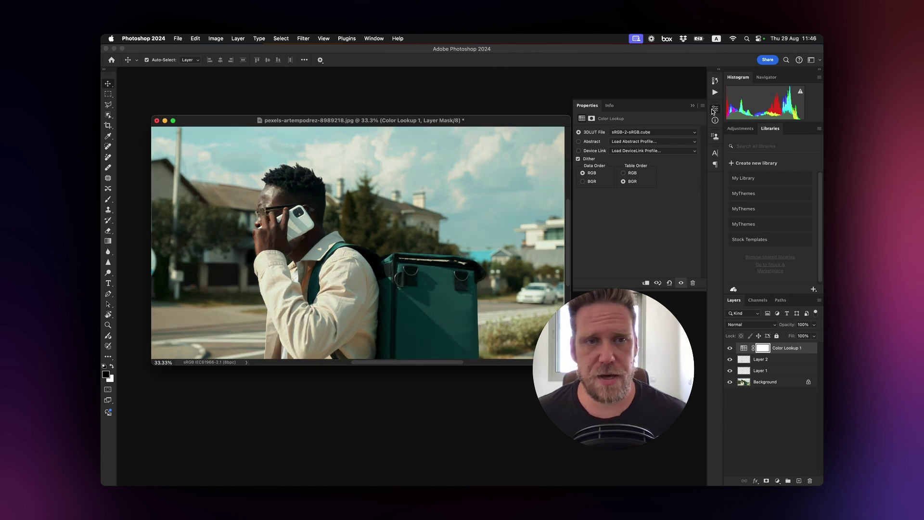
pyautogui.click(715, 109)
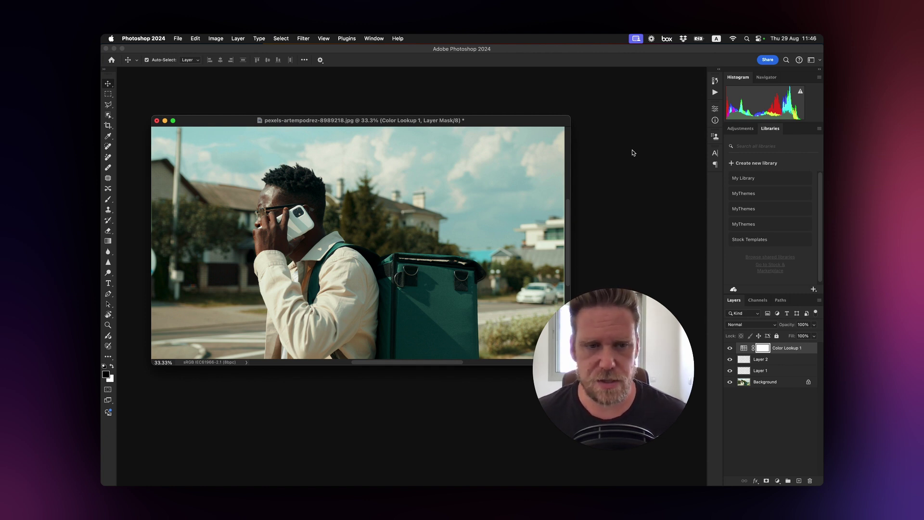
pyautogui.moveTo(764, 360)
pyautogui.mouseDown()
pyautogui.moveTo(765, 375)
pyautogui.moveTo(751, 359)
pyautogui.mouseUp()
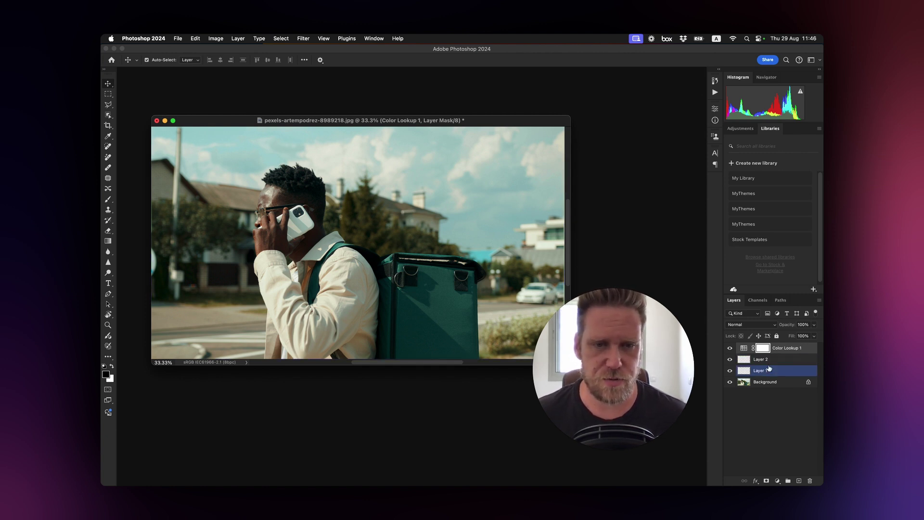